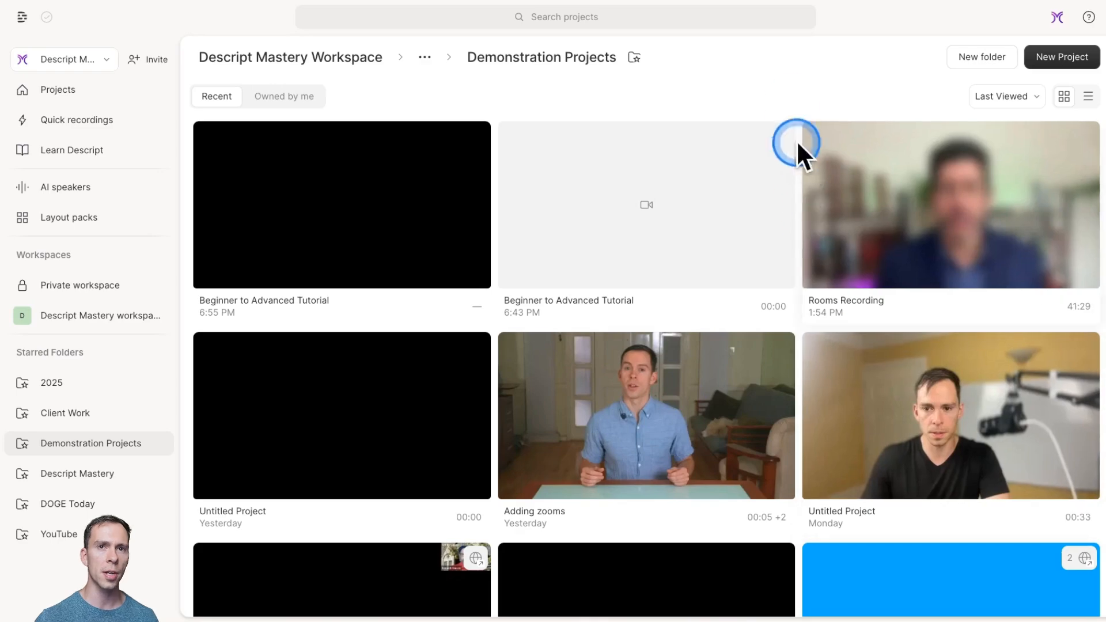
- Create a new video project in the Demonstration Projects folder
{"action": "left_click", "coordinate": [1065, 60]}
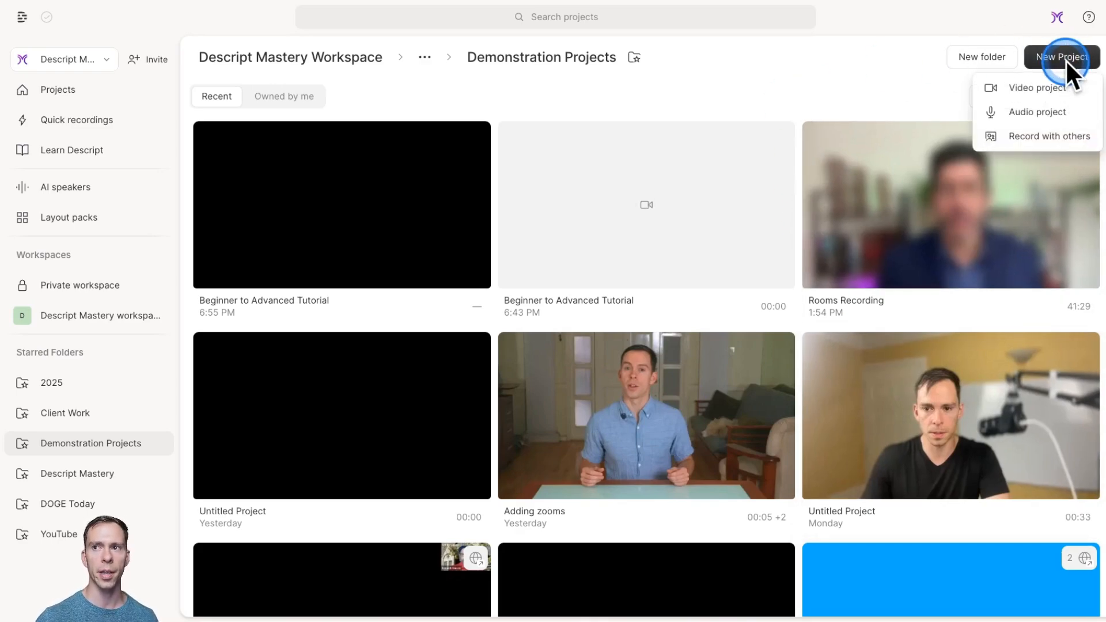
{"action": "left_click", "coordinate": [1018, 87]}
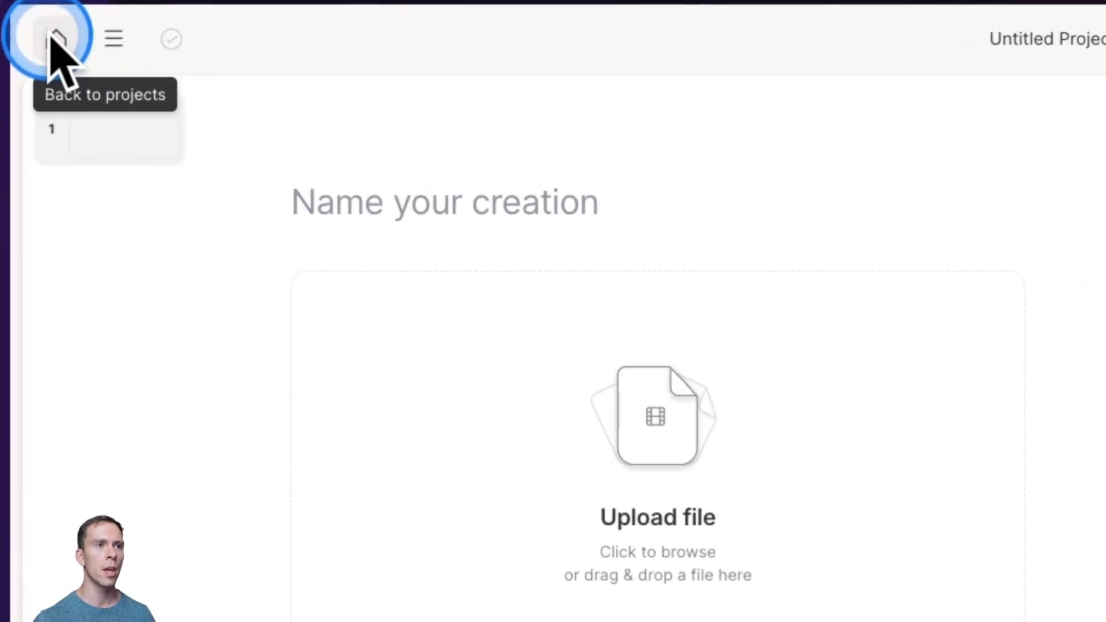
{"action": "left_click", "coordinate": [113, 44]}
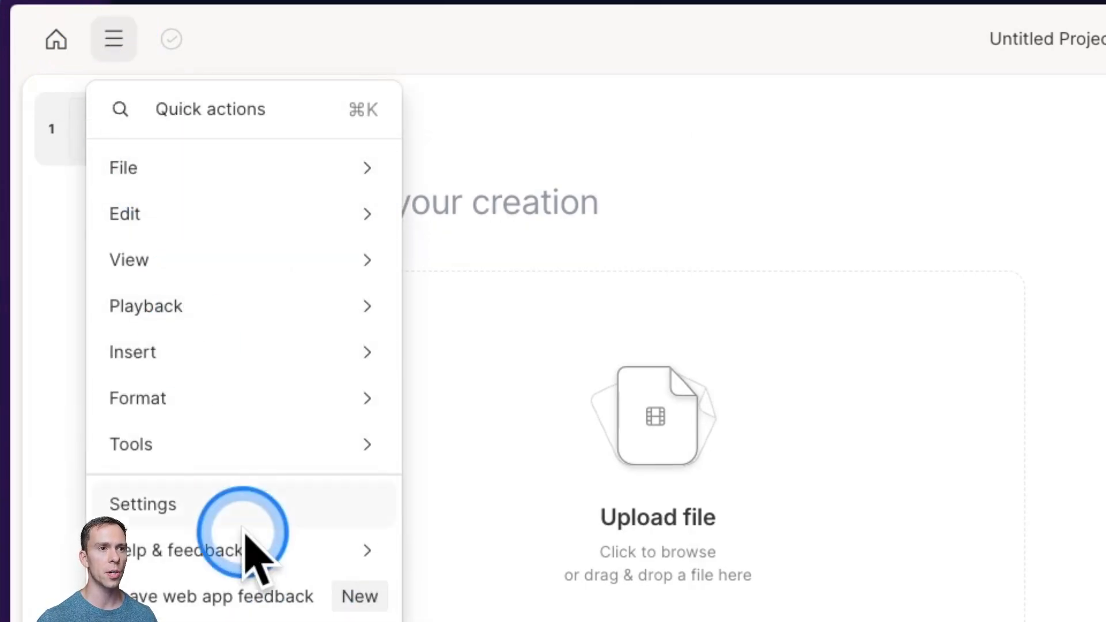
{"action": "left_click", "coordinate": [118, 56]}
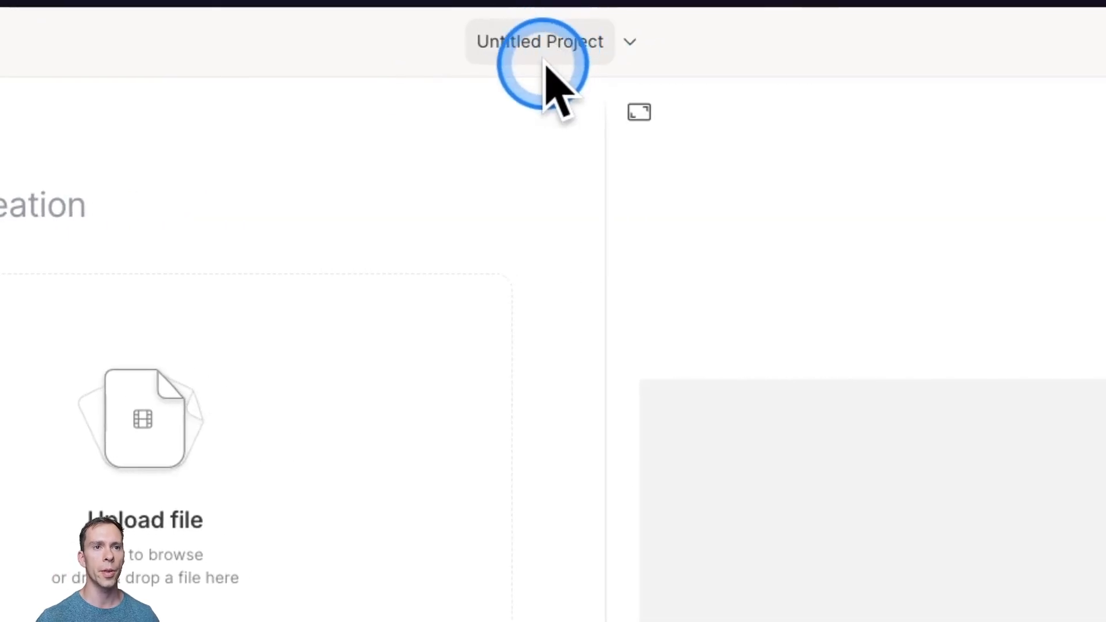
- Rename the untitled project as "Beginner to Advanced Tutorial"
{"action": "left_click", "coordinate": [542, 46]}
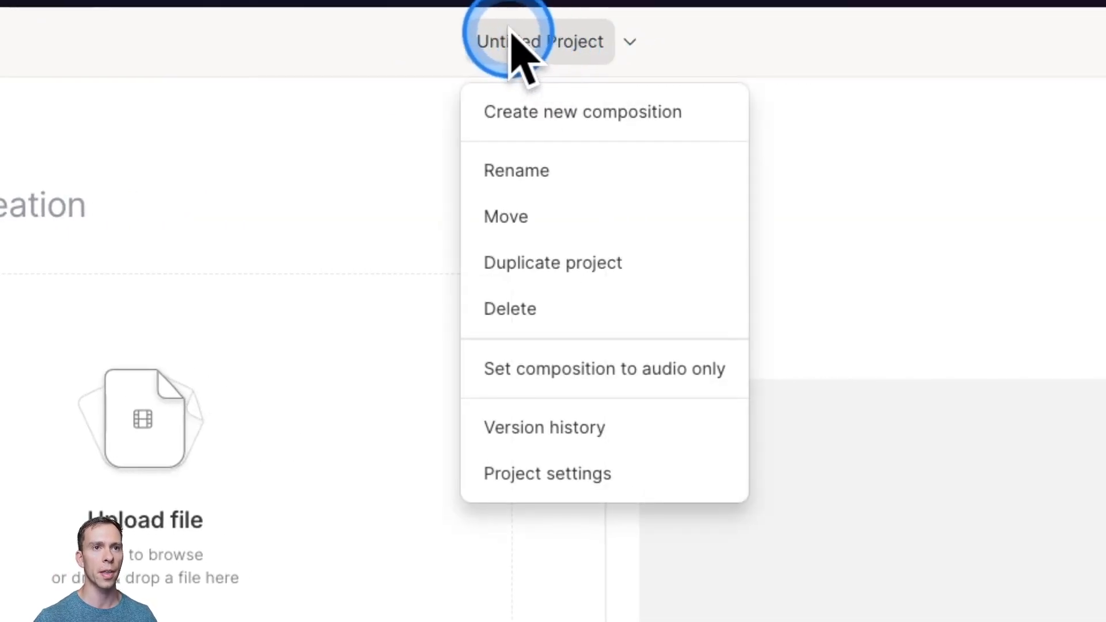
{"action": "left_click", "coordinate": [521, 178]}
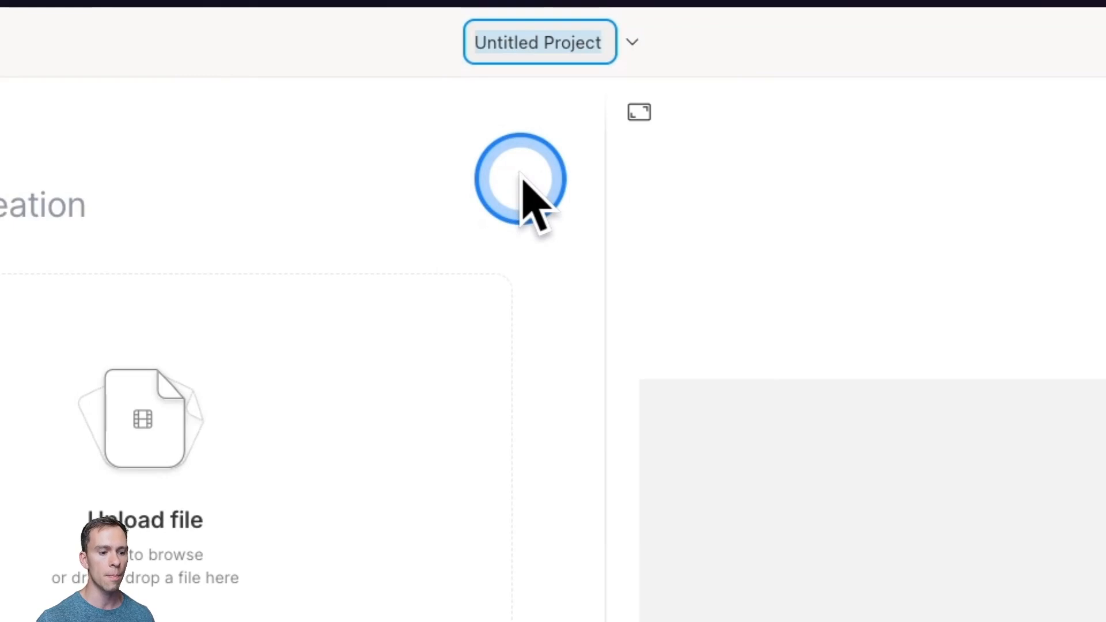
{"action": "type", "text": "Beginner to Advanced Tutorial"}
{"action": "key", "text": "Return"}
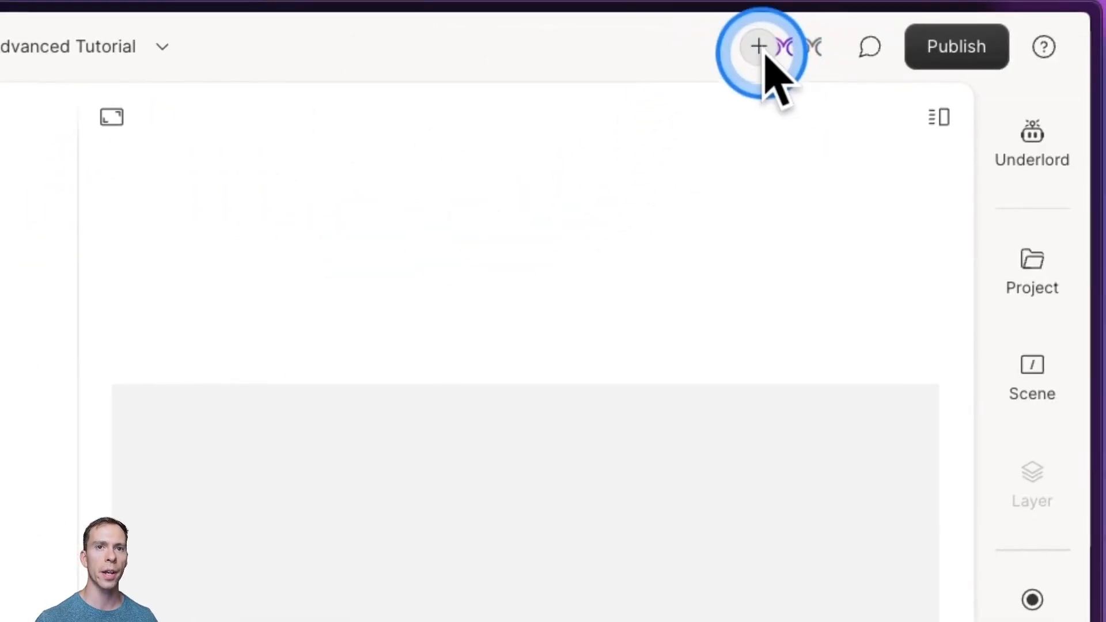
- Try the Stacked app layout and return to the Side-by-side layout
{"action": "mouse_move", "coordinate": [784, 54]}
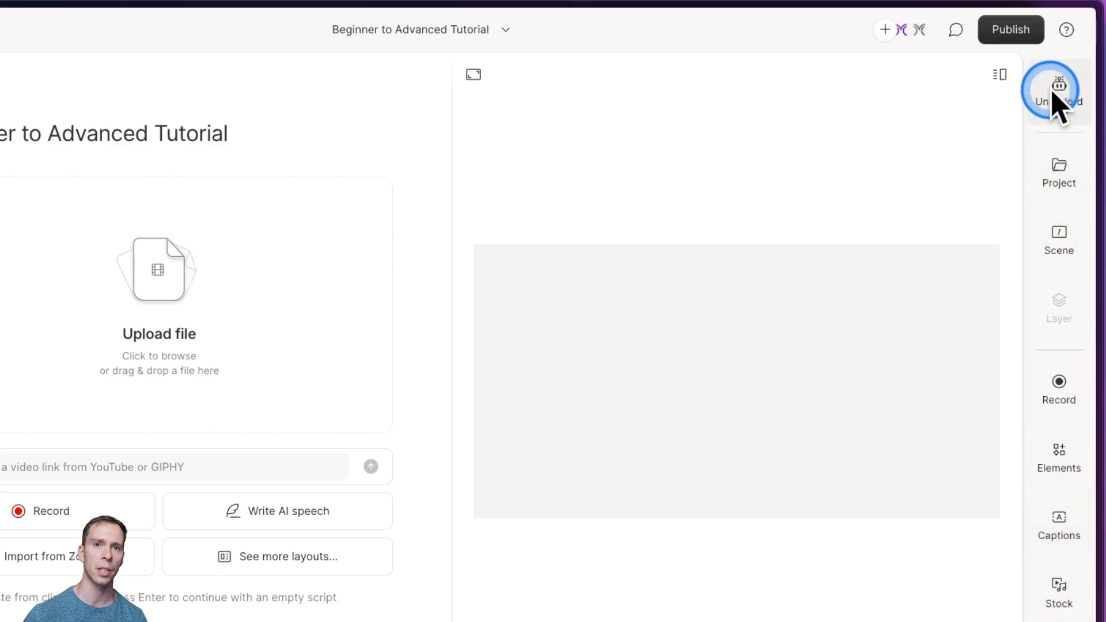
{"action": "left_click", "coordinate": [1000, 85]}
{"action": "left_click", "coordinate": [947, 173]}
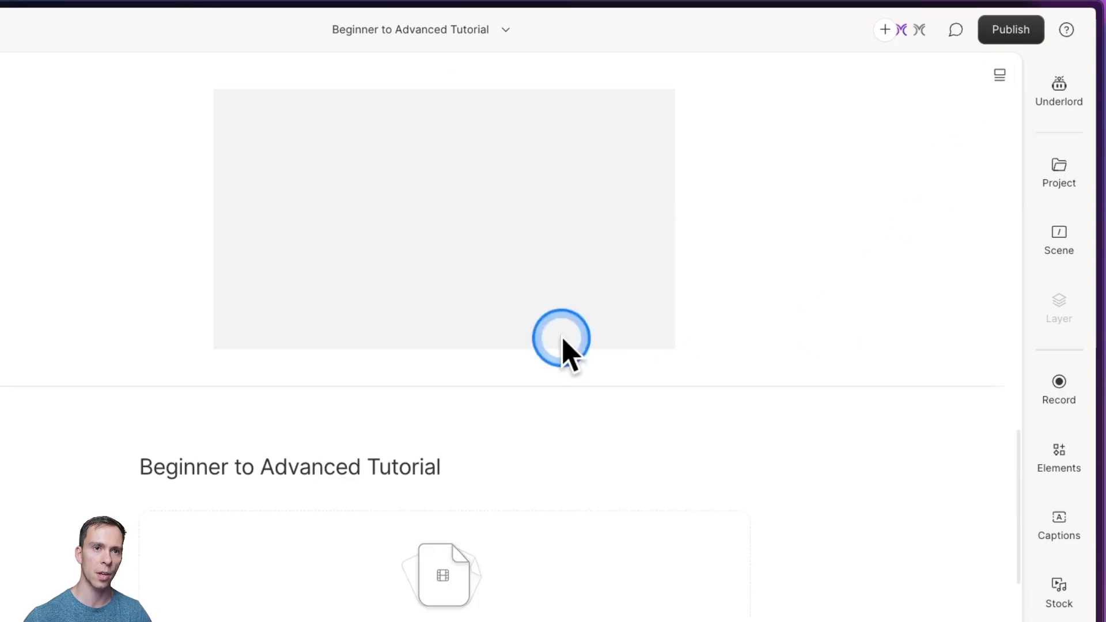
{"action": "left_click", "coordinate": [1002, 81]}
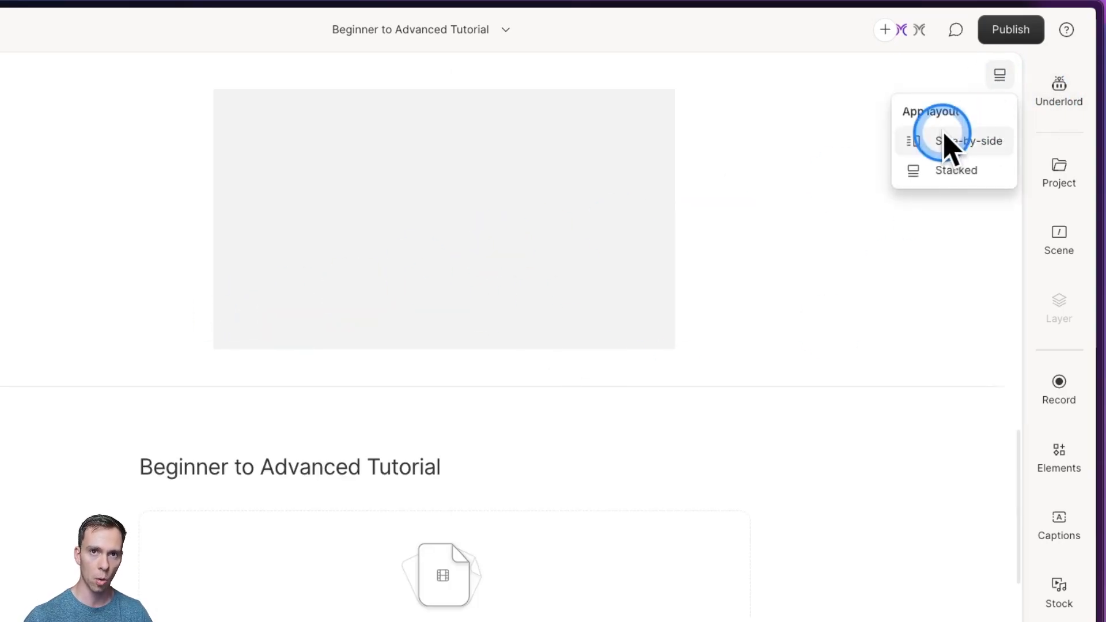
{"action": "left_click", "coordinate": [951, 144]}
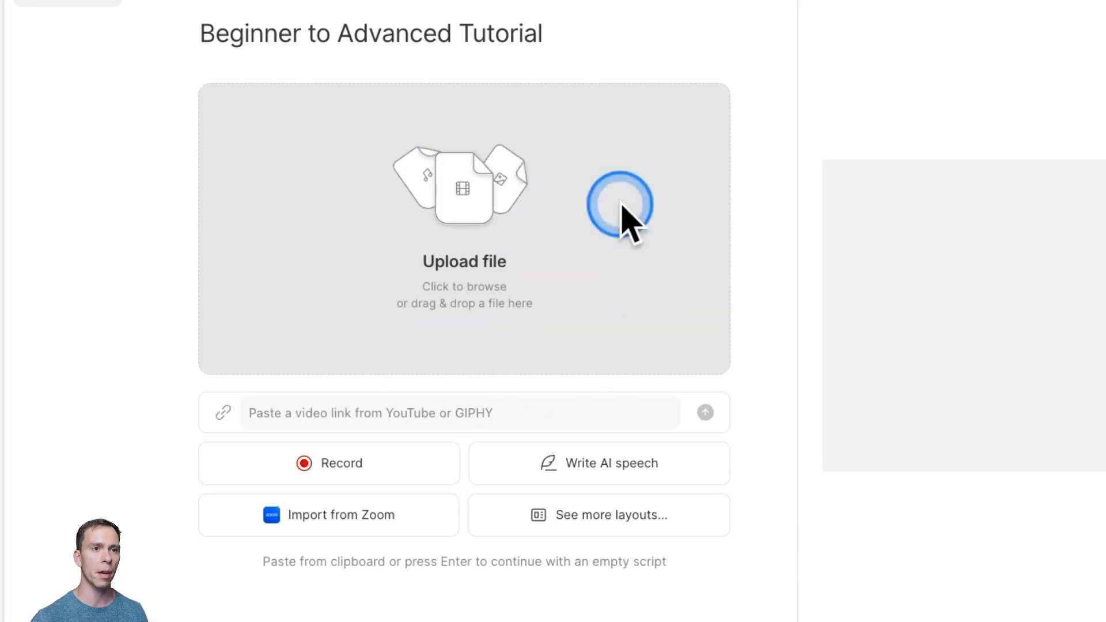
- Import the video "2509_ How to Edit Like a Pro _ Basic to Advanced Editing.mp4" from the Downloads folder into the script for transcription
{"action": "left_click", "coordinate": [397, 325]}
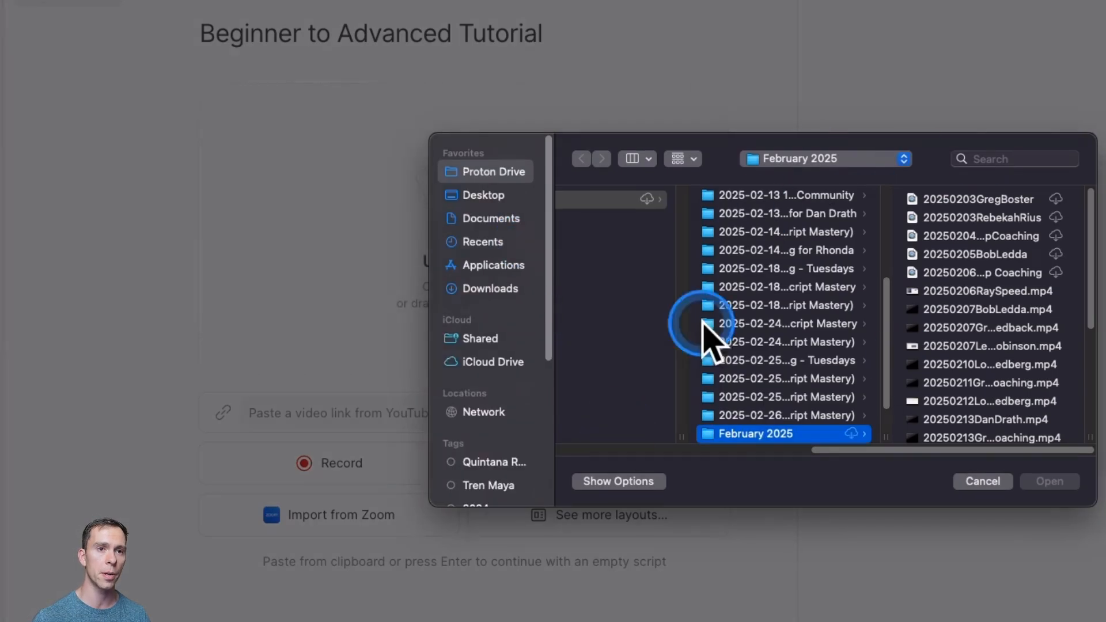
{"action": "left_click", "coordinate": [983, 481]}
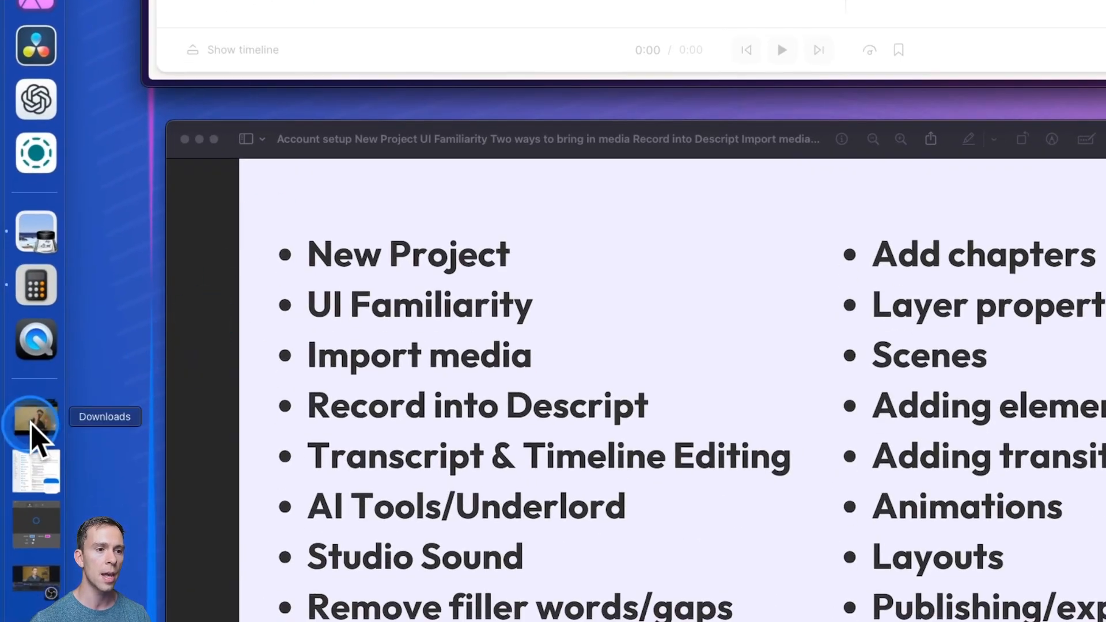
{"action": "left_click", "coordinate": [11, 559]}
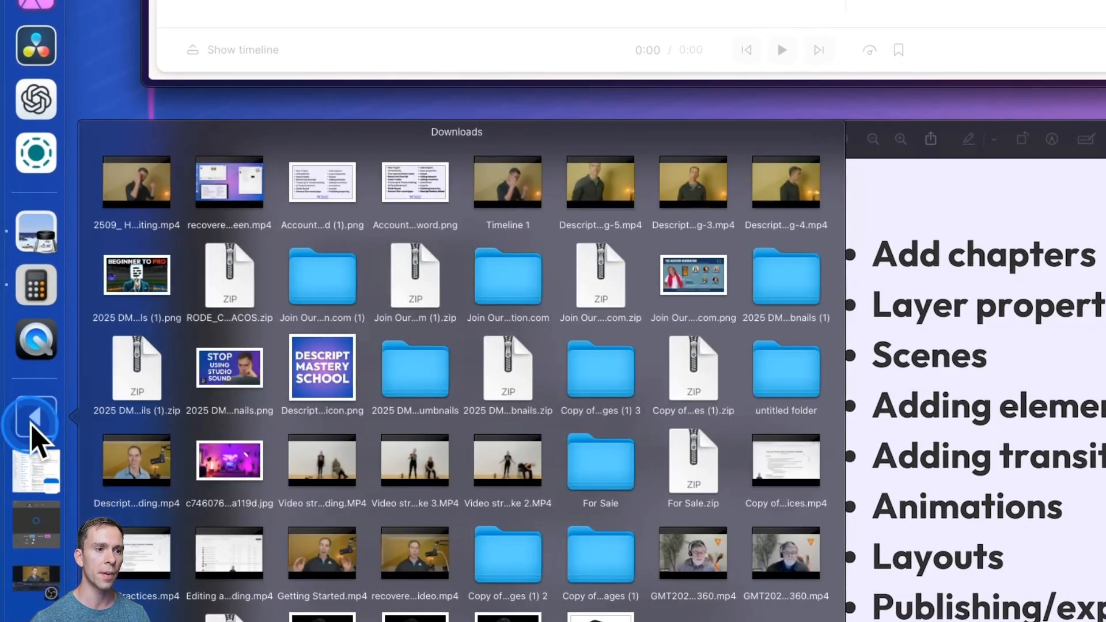
{"action": "left_click", "coordinate": [140, 191]}
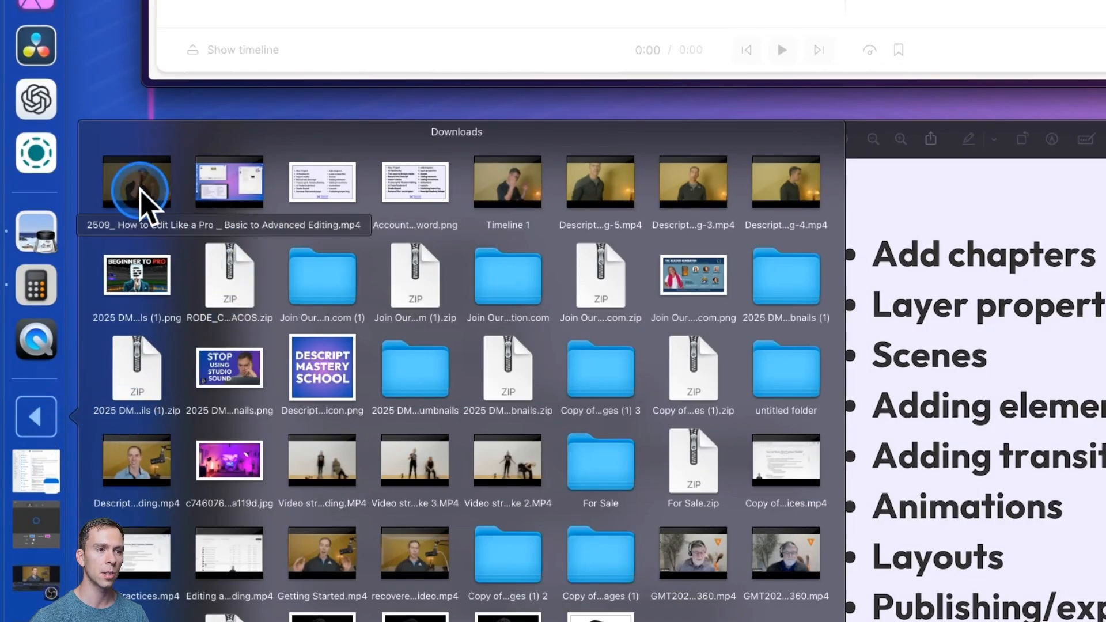
{"action": "left_click_drag", "start_coordinate": [140, 190], "coordinate": [386, 249]}
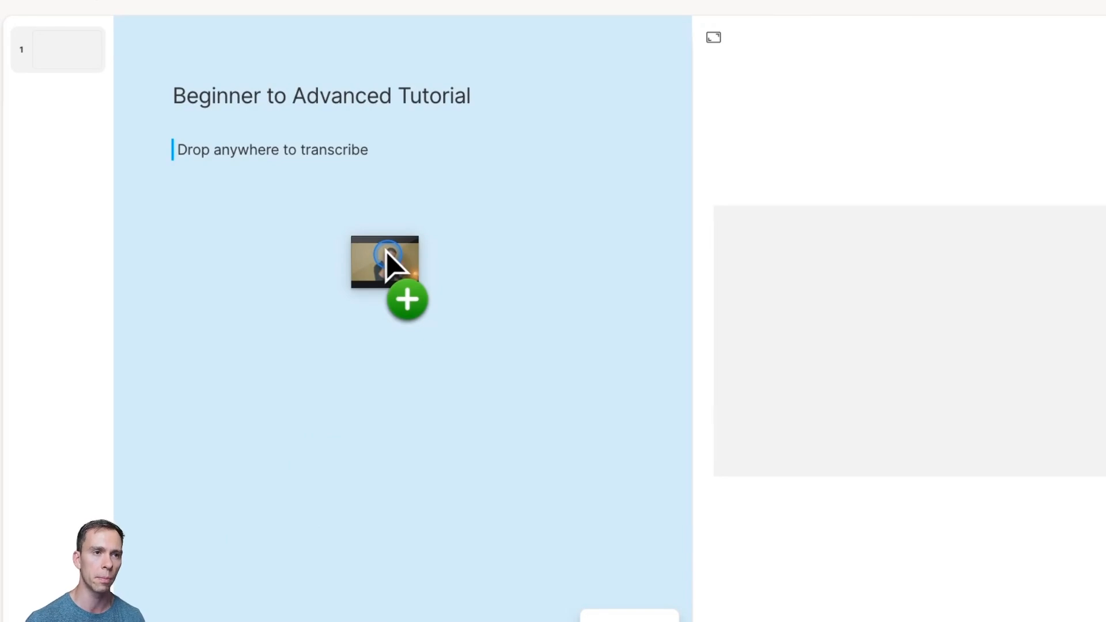
{"action": "left_click_drag", "start_coordinate": [387, 253], "coordinate": [271, 200]}
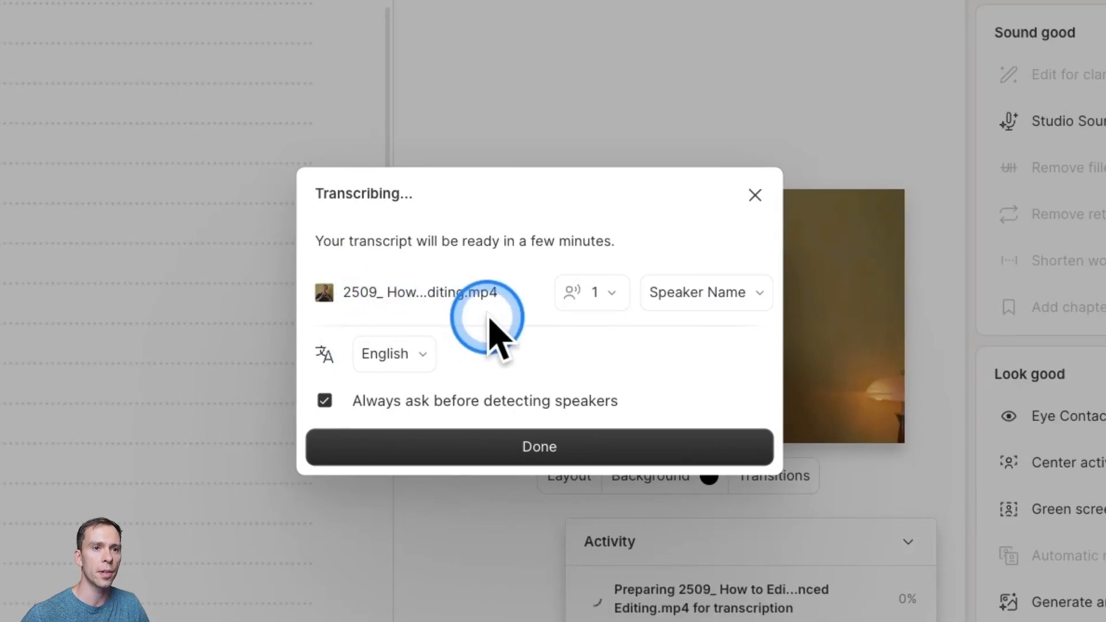
- Set the transcription to look for 1 speaker, keep the language as English, and finish the transcription setup
{"action": "left_click", "coordinate": [611, 292]}
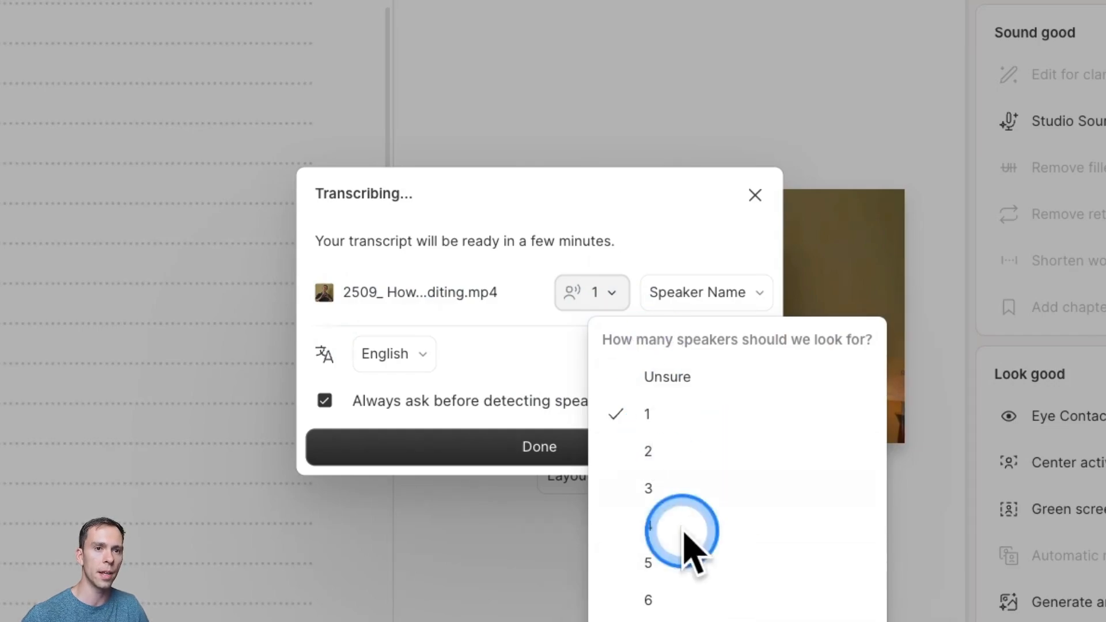
{"action": "left_click", "coordinate": [668, 412]}
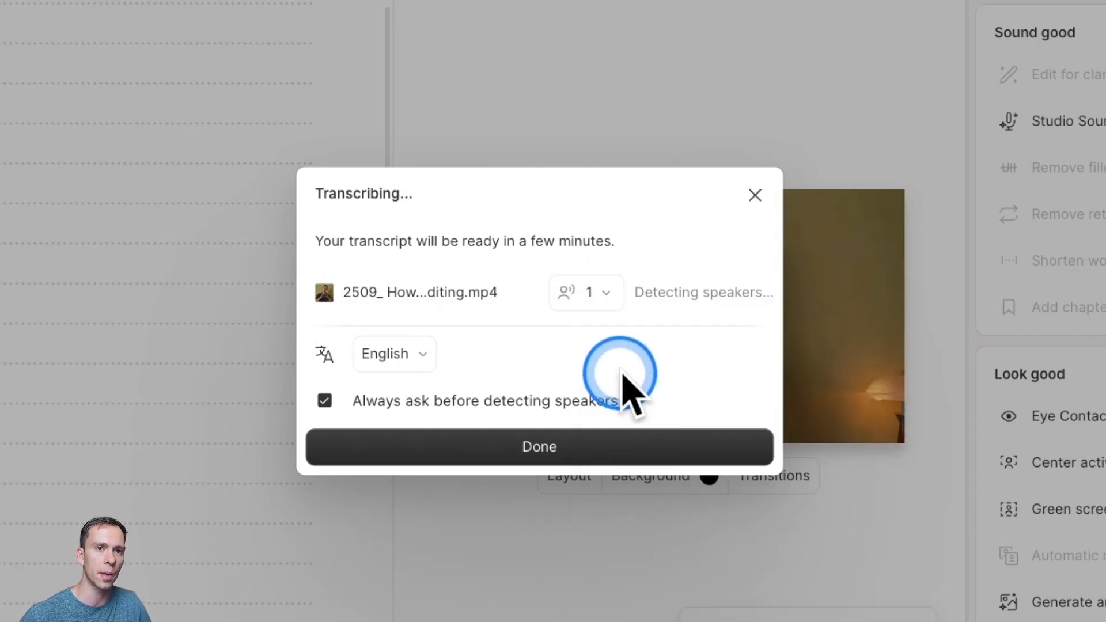
{"action": "left_click", "coordinate": [383, 366]}
{"action": "left_click", "coordinate": [382, 365]}
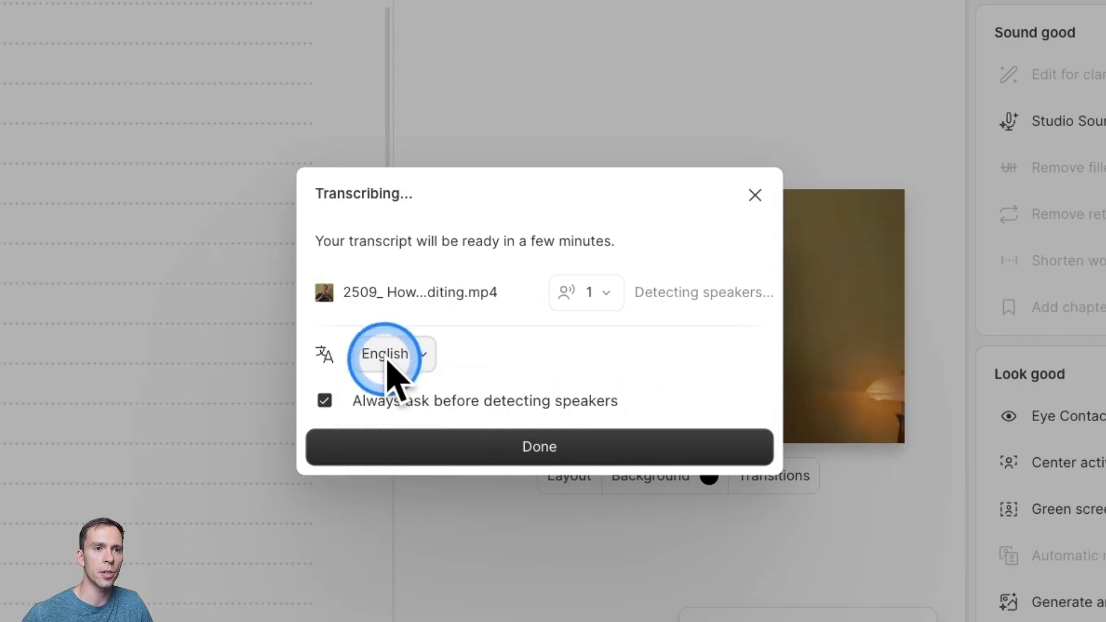
{"action": "left_click", "coordinate": [551, 452]}
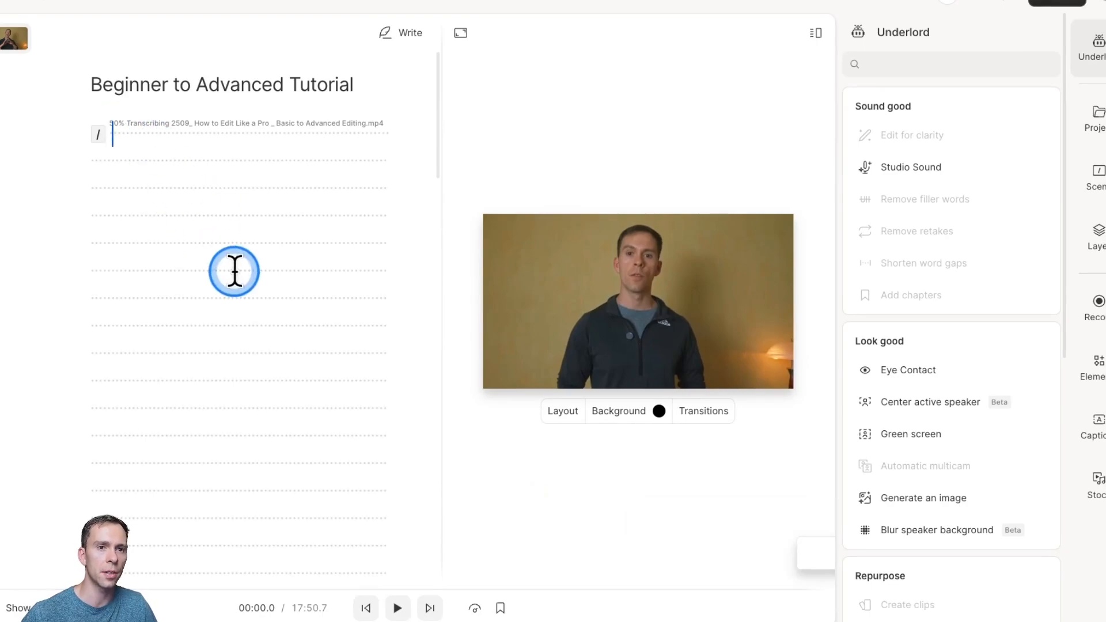
- Select passages of the transcript's first paragraph, ending with its opening sentence, "Forget everything you thought you knew about video editing."
{"action": "left_click_drag", "start_coordinate": [127, 185], "coordinate": [276, 348]}
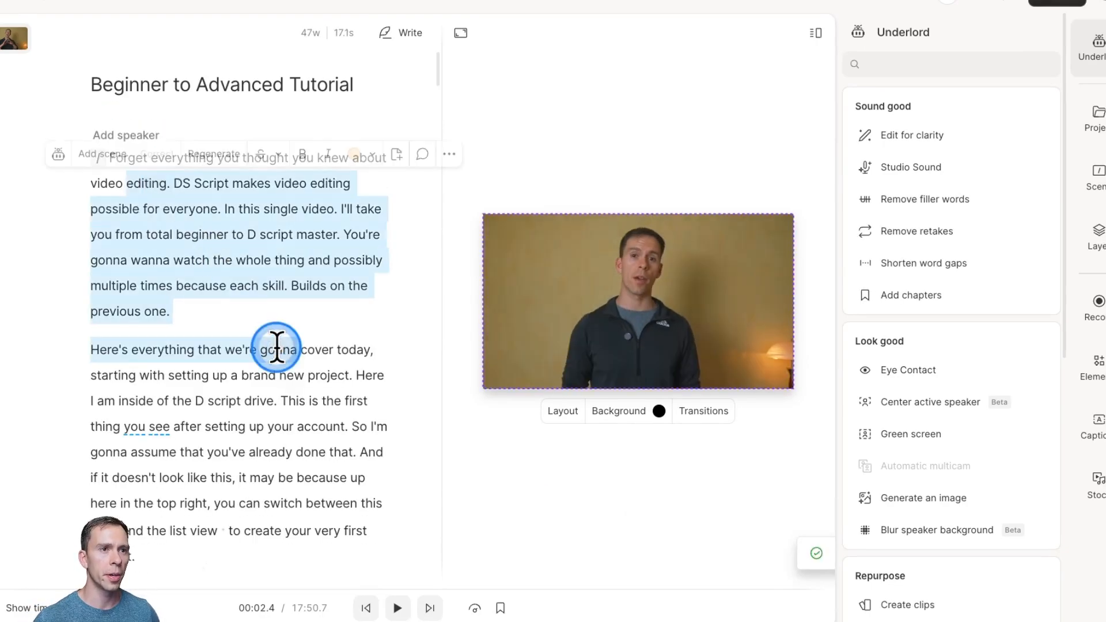
{"action": "left_click", "coordinate": [258, 272]}
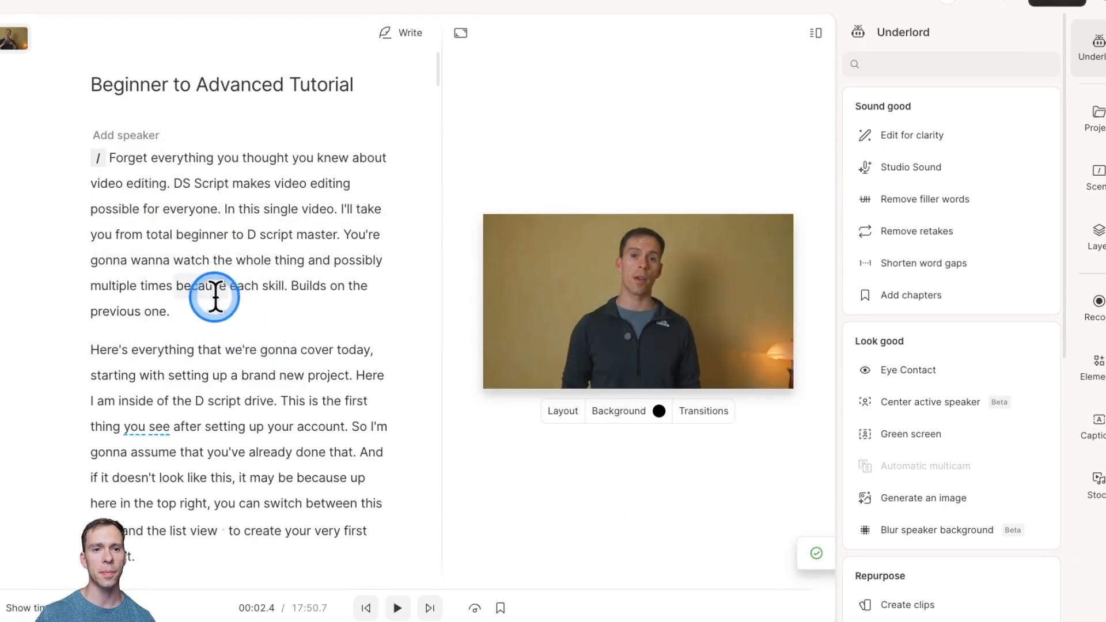
{"action": "left_click_drag", "start_coordinate": [140, 164], "coordinate": [296, 302]}
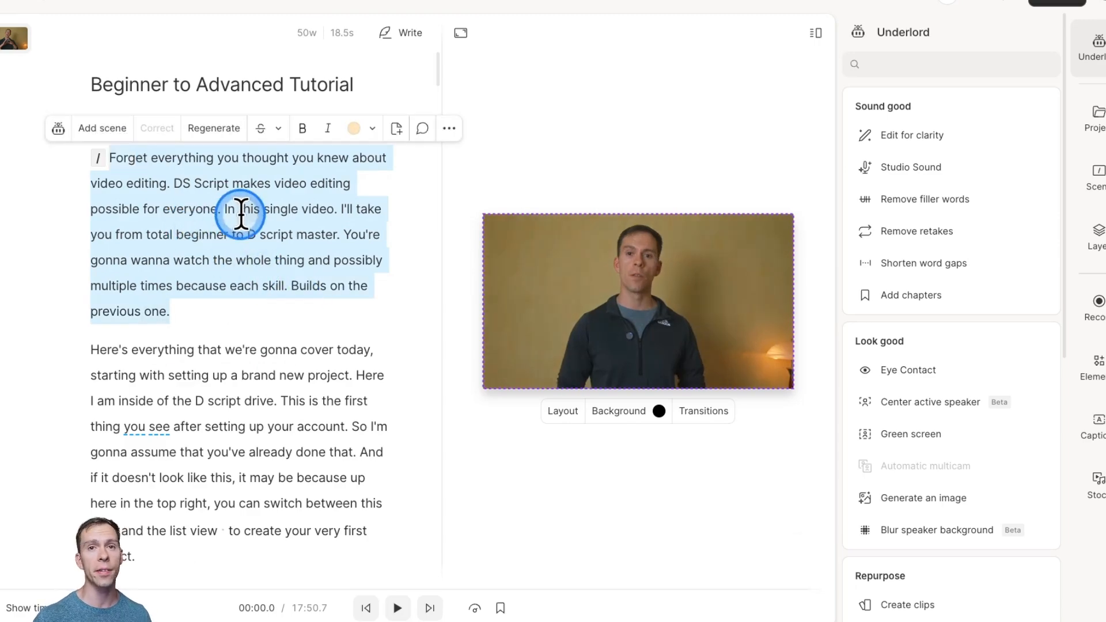
{"action": "left_click", "coordinate": [208, 208]}
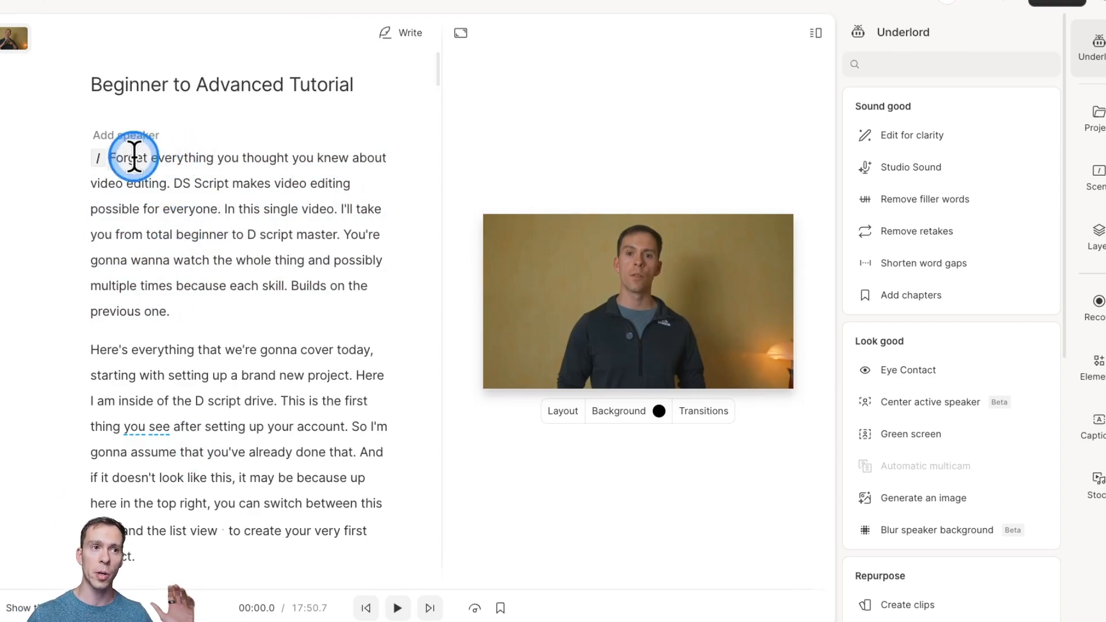
{"action": "left_click_drag", "start_coordinate": [134, 157], "coordinate": [176, 184]}
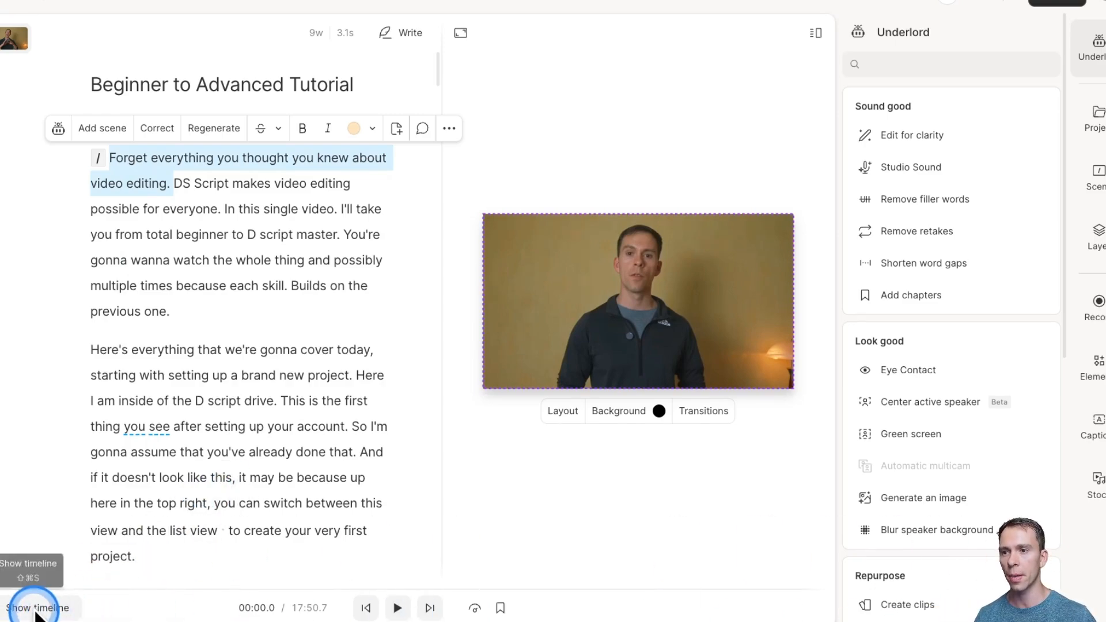
- Show the timeline below the script, and select the entire script to view all its clips before clearing the selection
{"action": "left_click", "coordinate": [35, 609]}
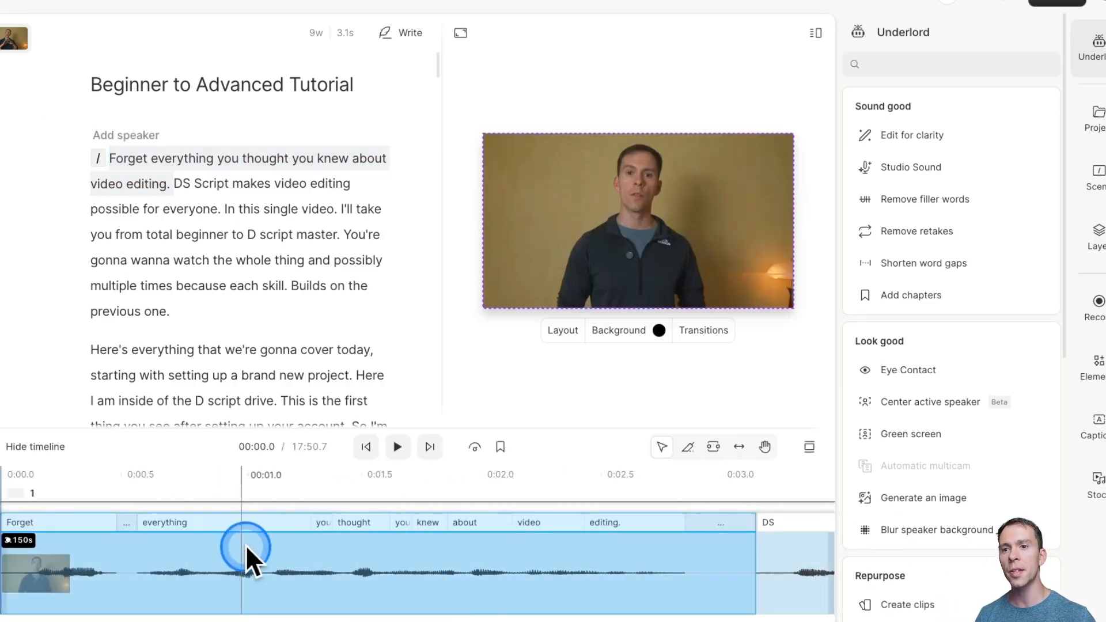
{"action": "left_click", "coordinate": [475, 570]}
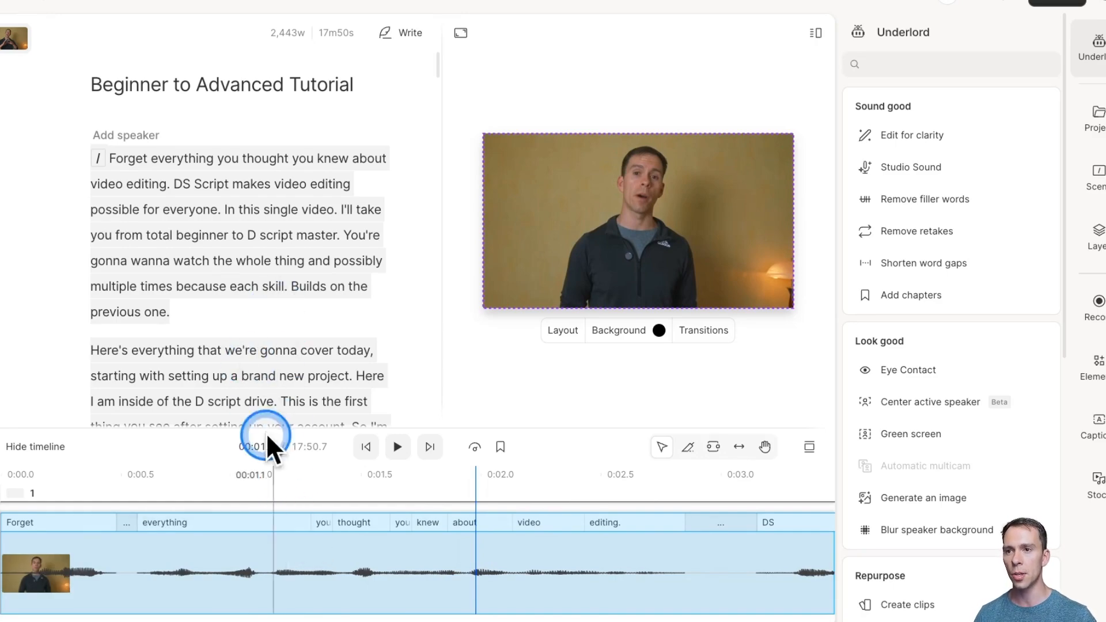
{"action": "key", "text": "ctrl+a"}
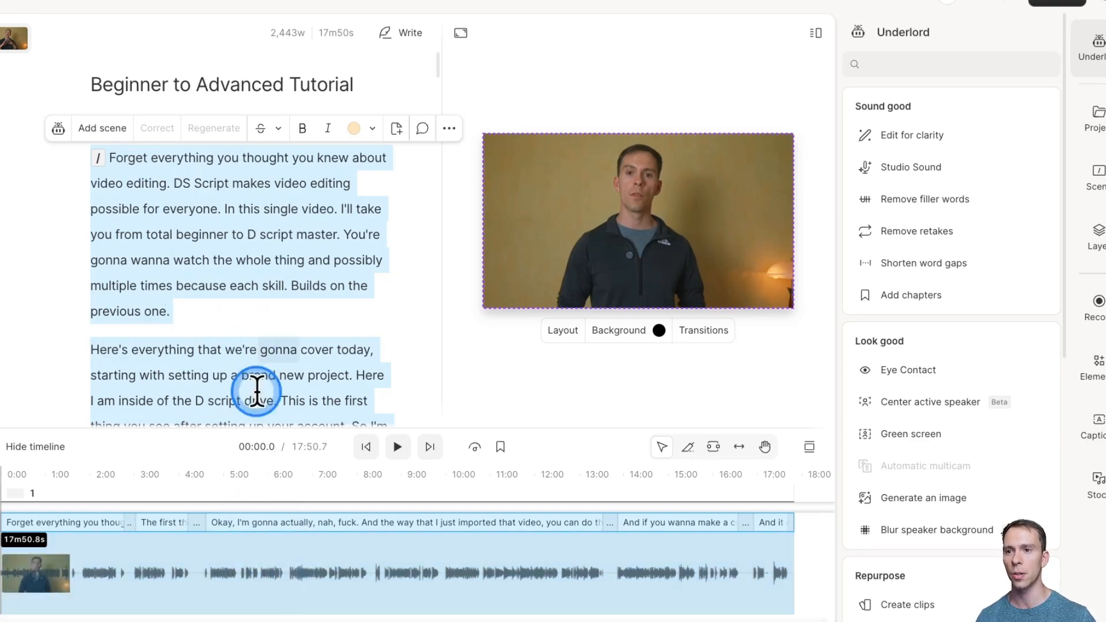
{"action": "left_click", "coordinate": [235, 328]}
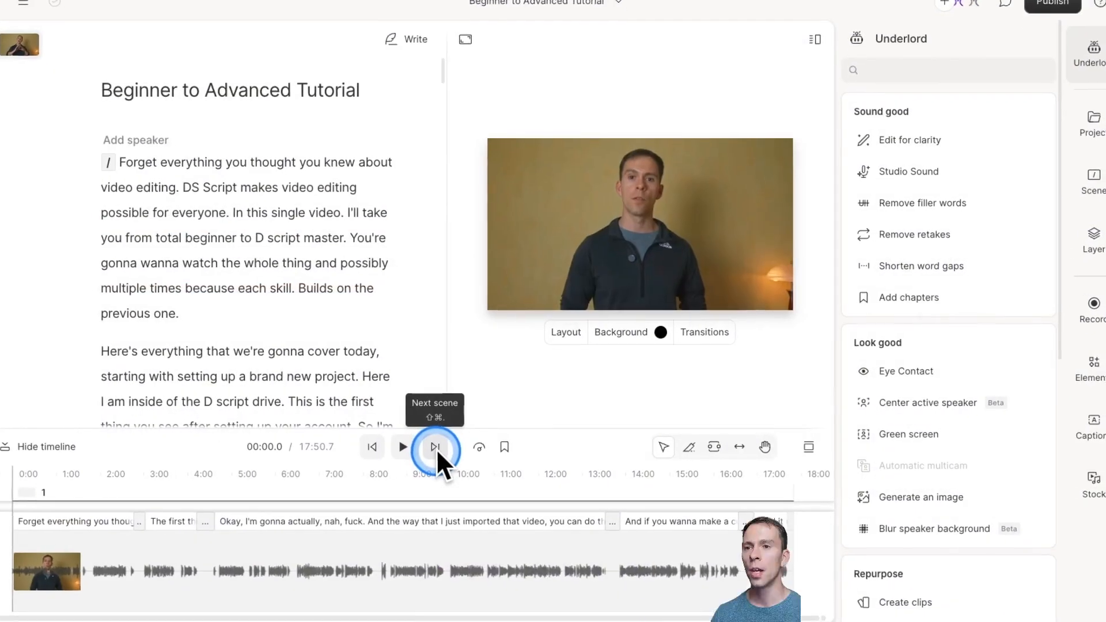
- Jump the playhead to the end of the video and move it back to about 16:54 to view the footage there
{"action": "left_click", "coordinate": [435, 447]}
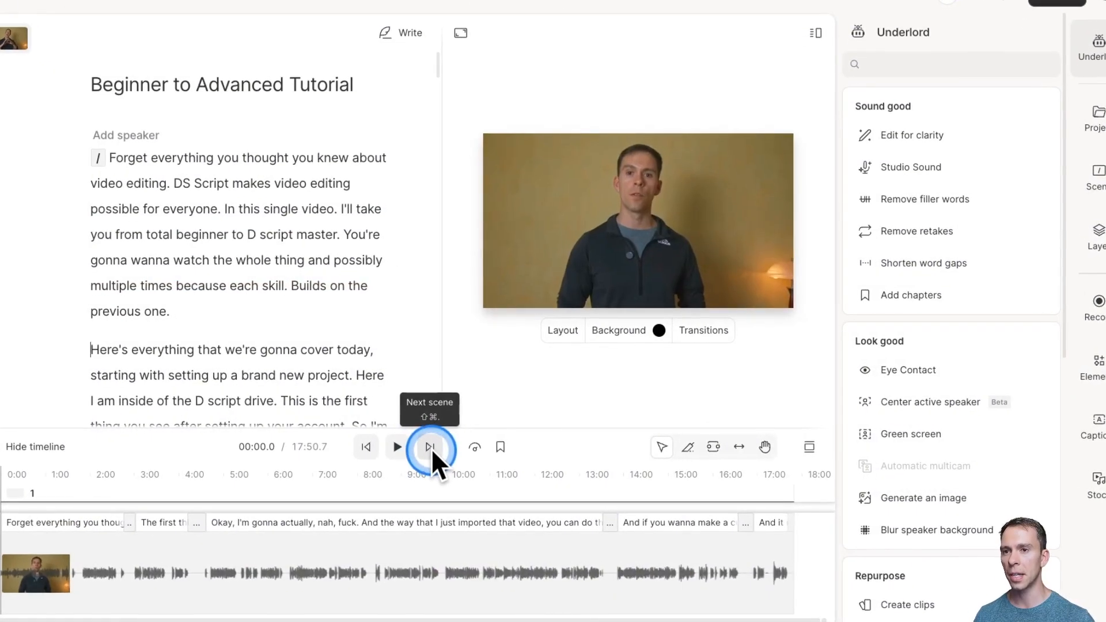
{"action": "left_click", "coordinate": [430, 448]}
{"action": "left_click", "coordinate": [820, 548]}
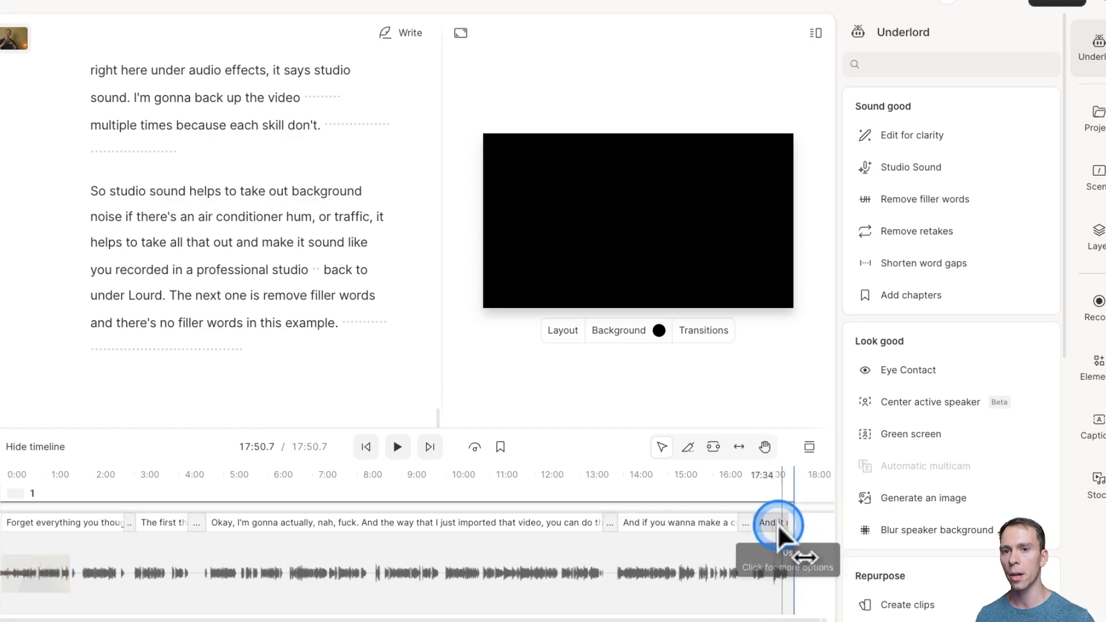
{"action": "left_click", "coordinate": [752, 489]}
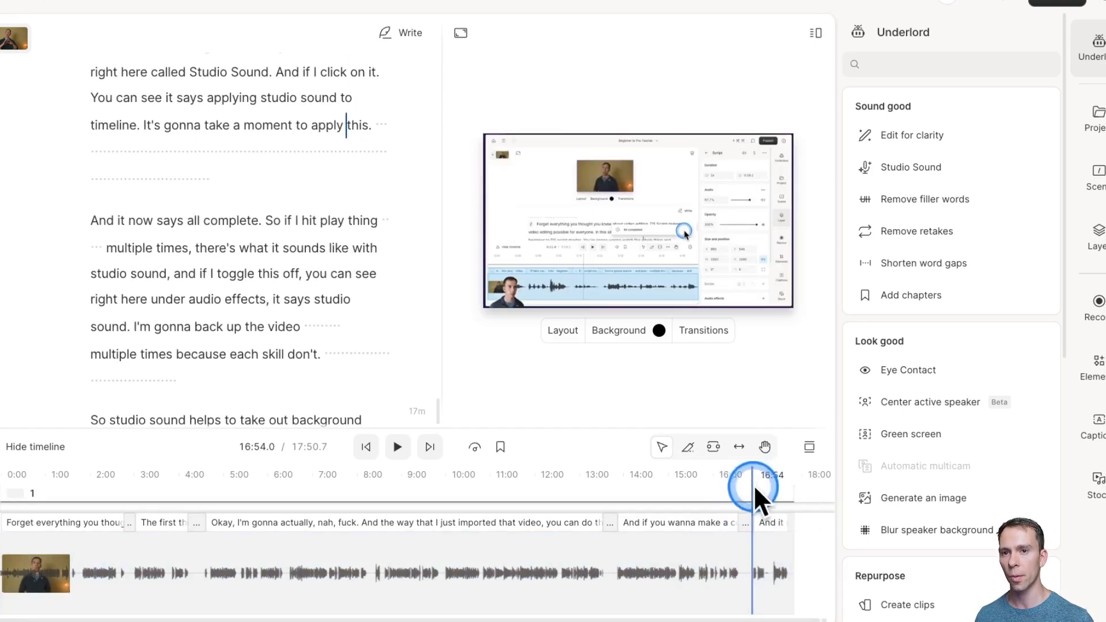
{"action": "left_click", "coordinate": [743, 164]}
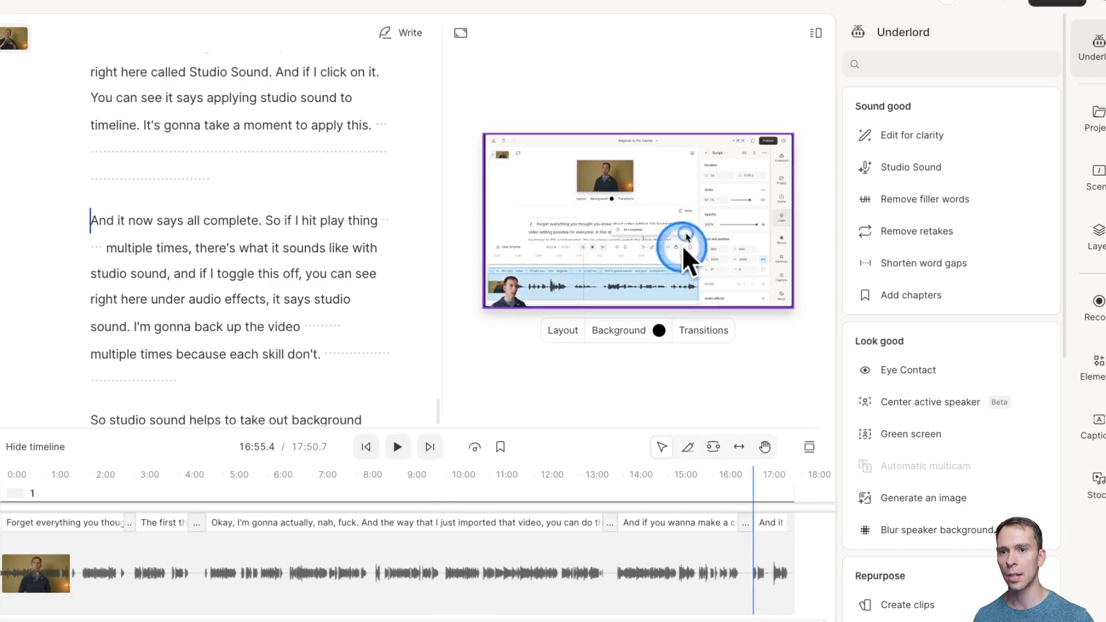
{"action": "left_click", "coordinate": [775, 573]}
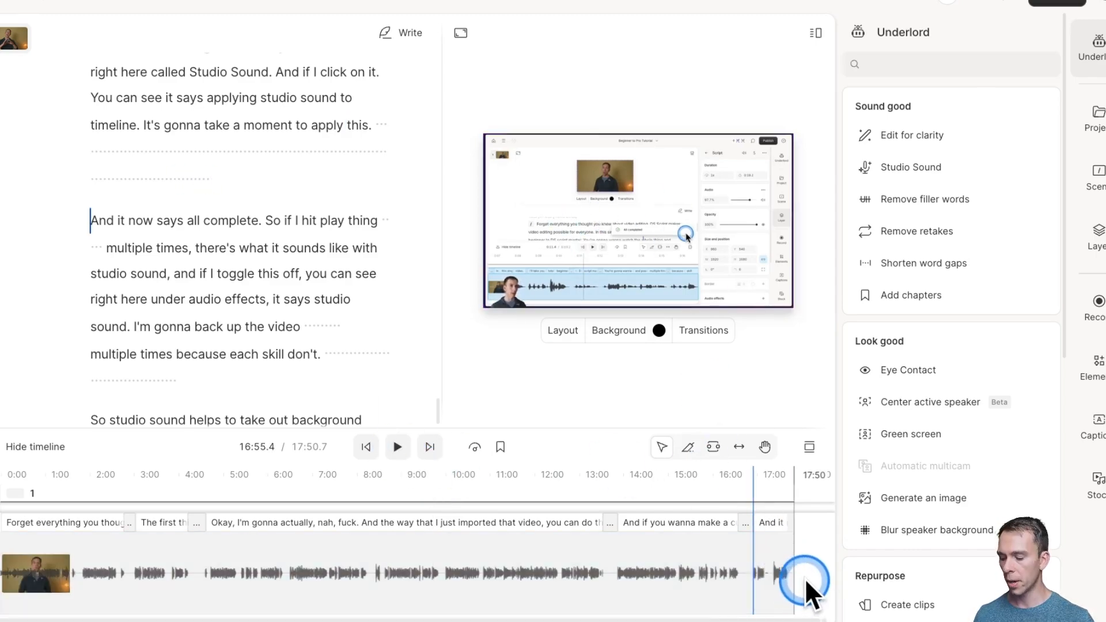
- Move the playhead to the very end of the video on the timeline, at 17:50.7
{"action": "scroll", "coordinate": [802, 578], "scroll_direction": "up", "scroll_amount": 3}
{"action": "scroll", "coordinate": [801, 576], "scroll_direction": "up", "scroll_amount": 5}
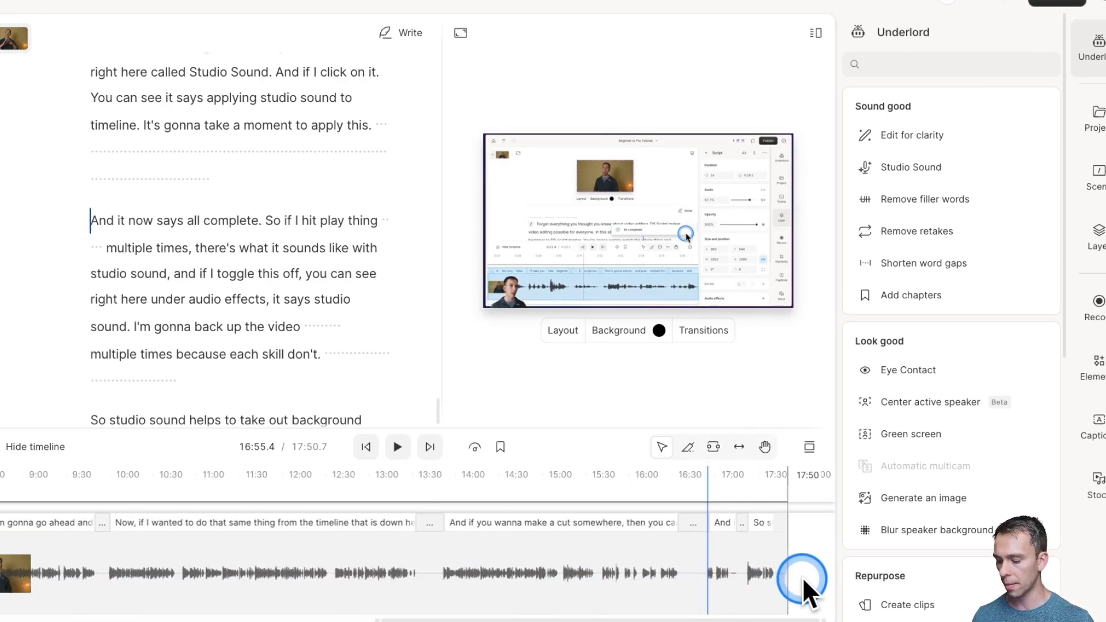
{"action": "scroll", "coordinate": [773, 567], "scroll_direction": "up", "scroll_amount": 4}
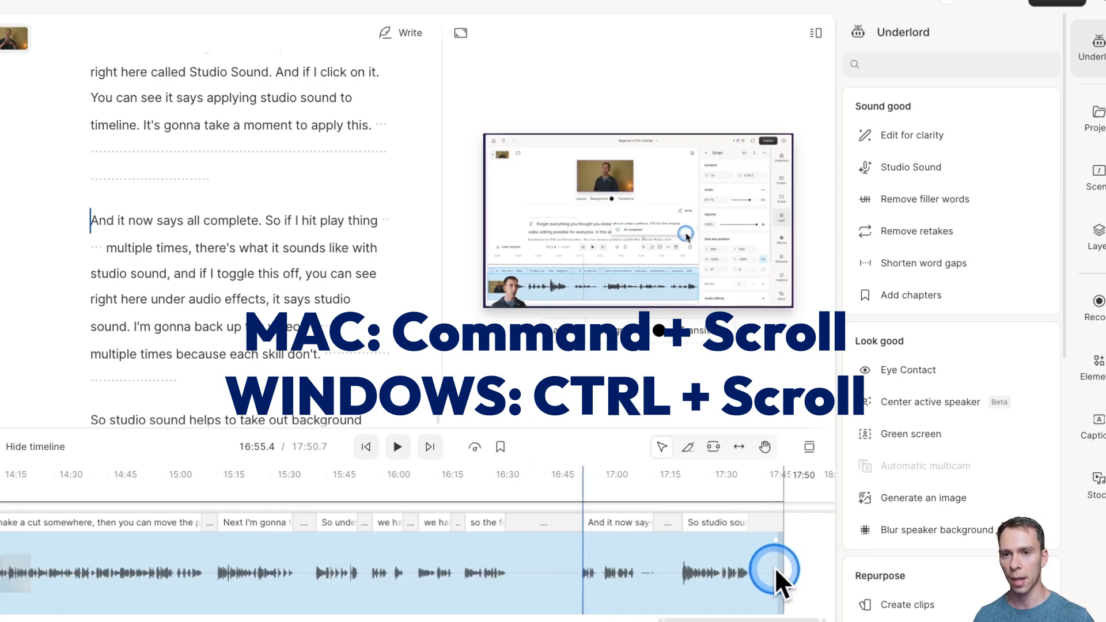
{"action": "scroll", "coordinate": [790, 569], "scroll_direction": "up", "scroll_amount": 4}
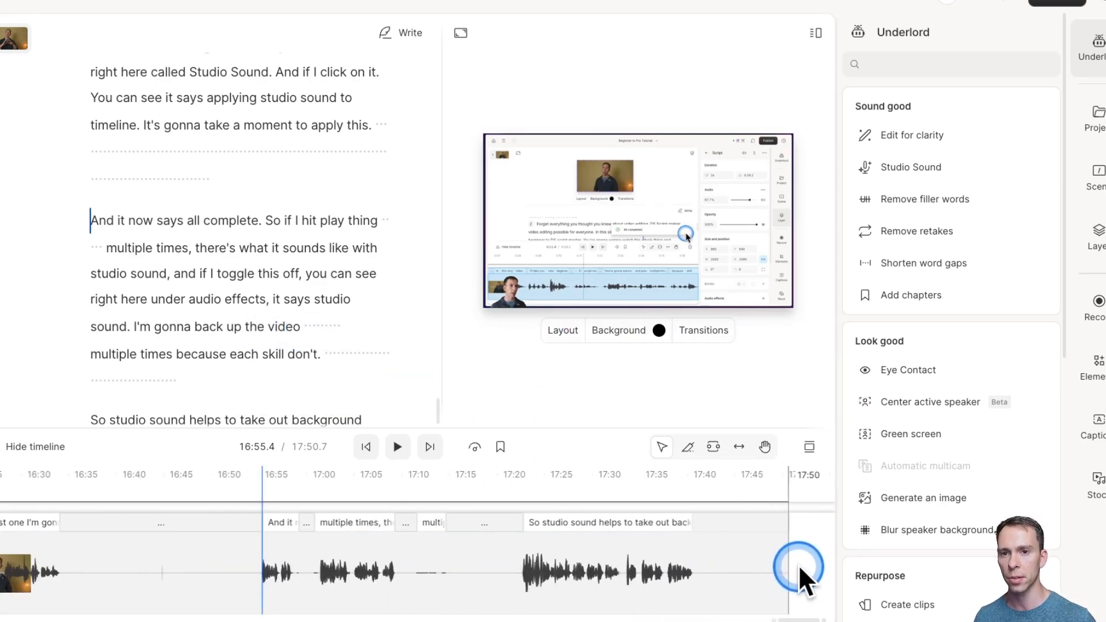
{"action": "left_click", "coordinate": [801, 556]}
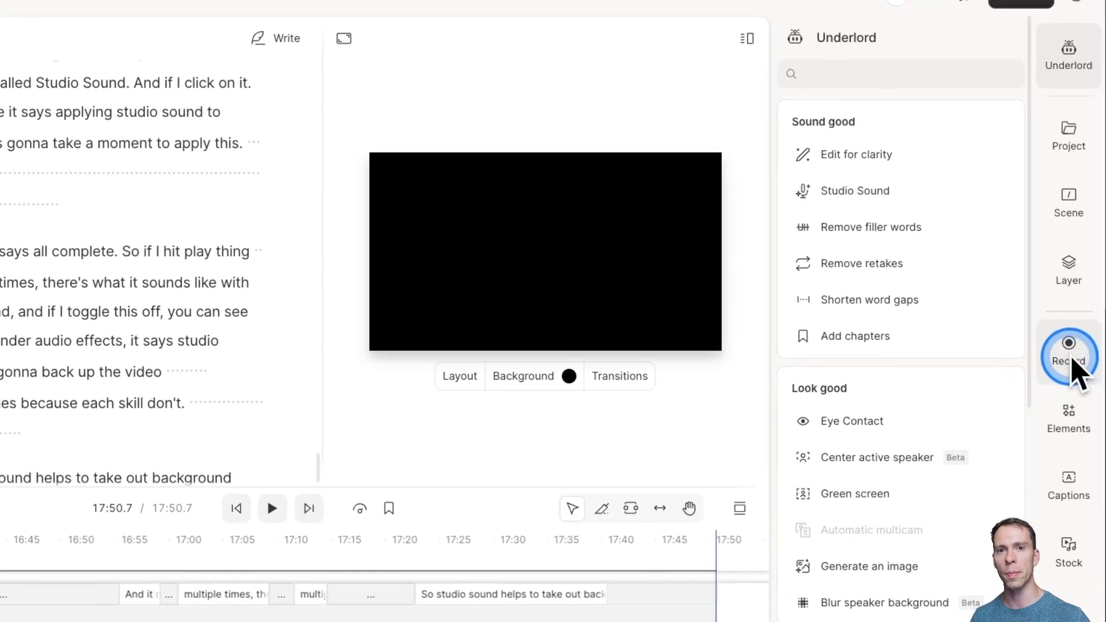
- Open the recording setup and try the silhouette guide and the grid over the camera preview, finishing with the overlay turned off
{"action": "left_click", "coordinate": [1069, 352]}
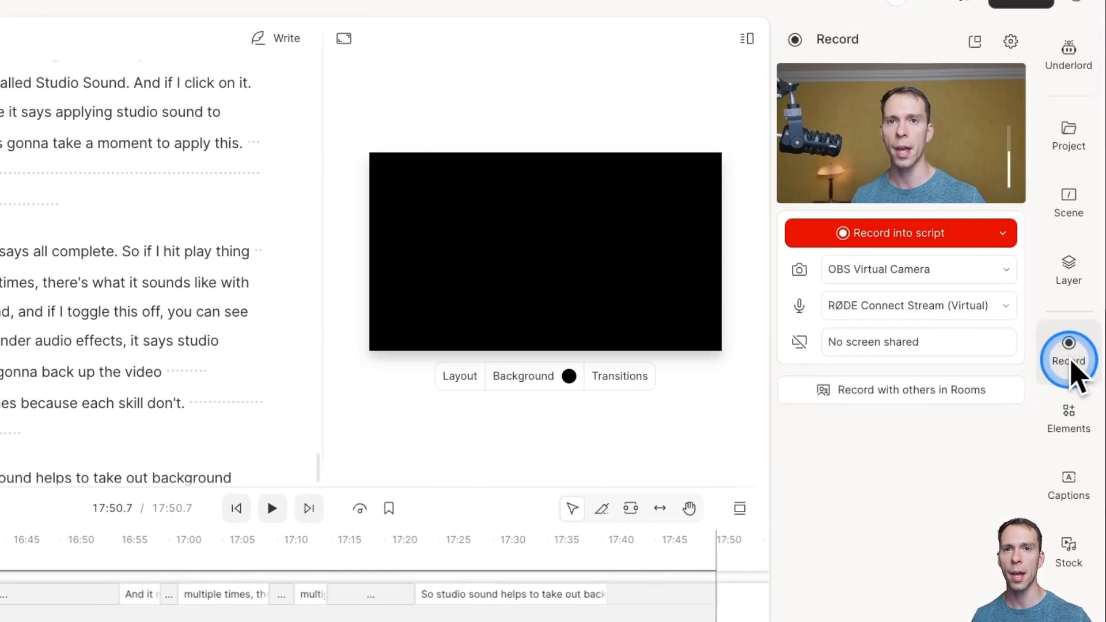
{"action": "left_click", "coordinate": [936, 98]}
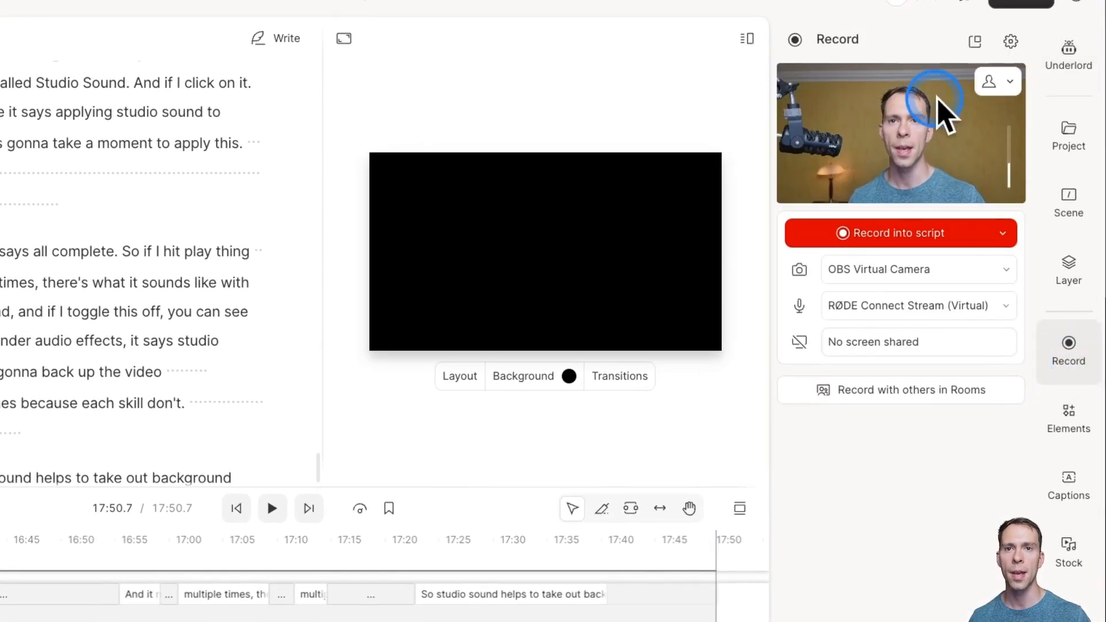
{"action": "left_click", "coordinate": [1008, 86]}
{"action": "left_click", "coordinate": [1010, 122]}
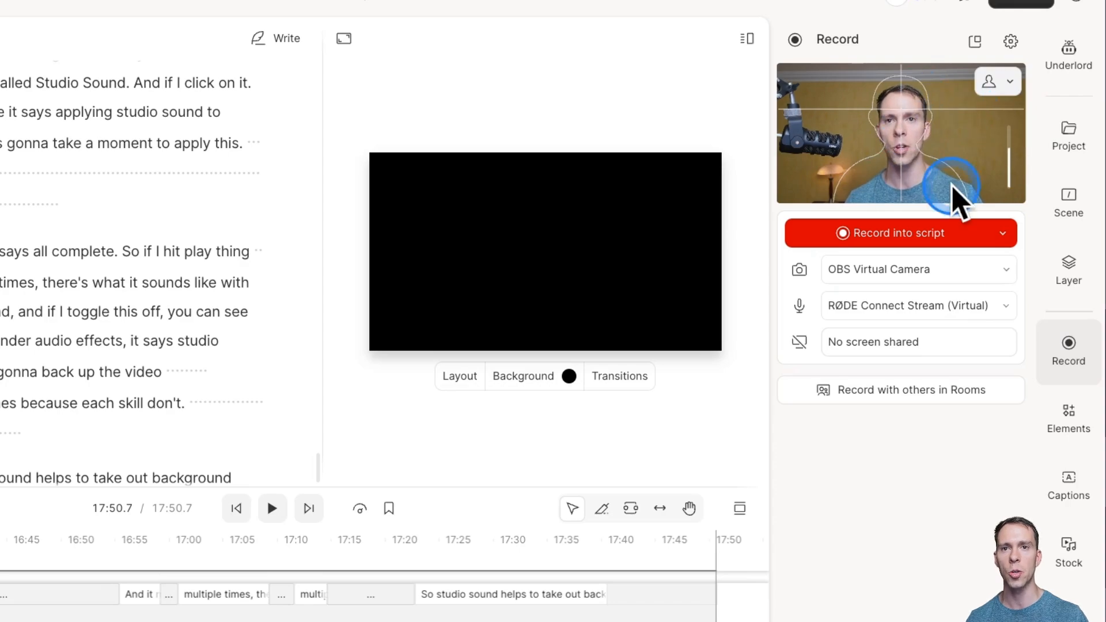
{"action": "left_click", "coordinate": [1012, 87]}
{"action": "left_click", "coordinate": [997, 148]}
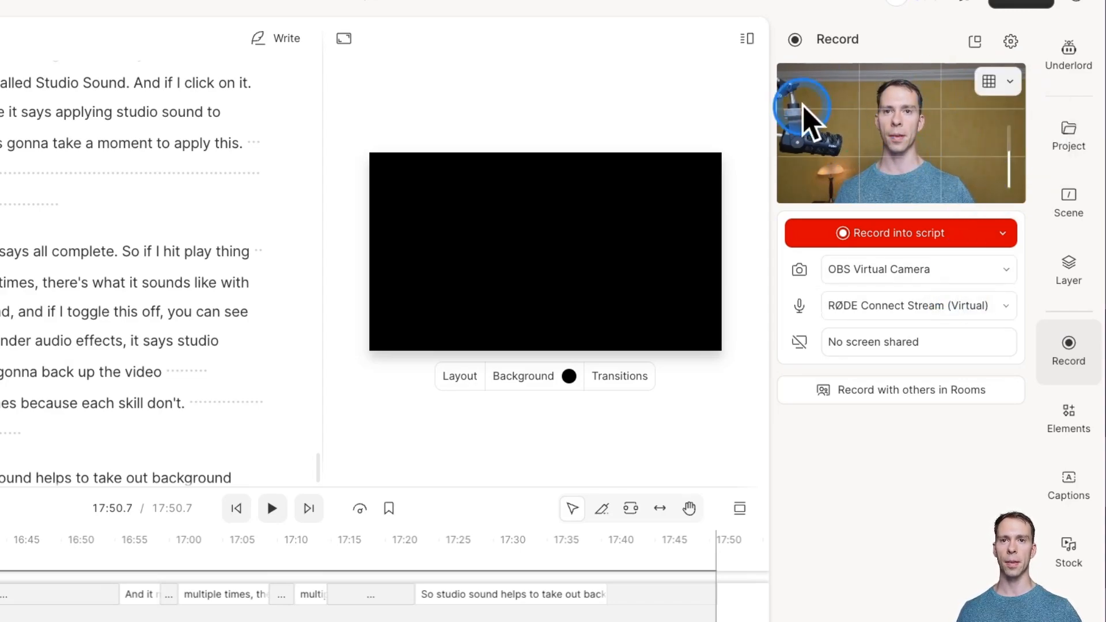
{"action": "left_click", "coordinate": [984, 80]}
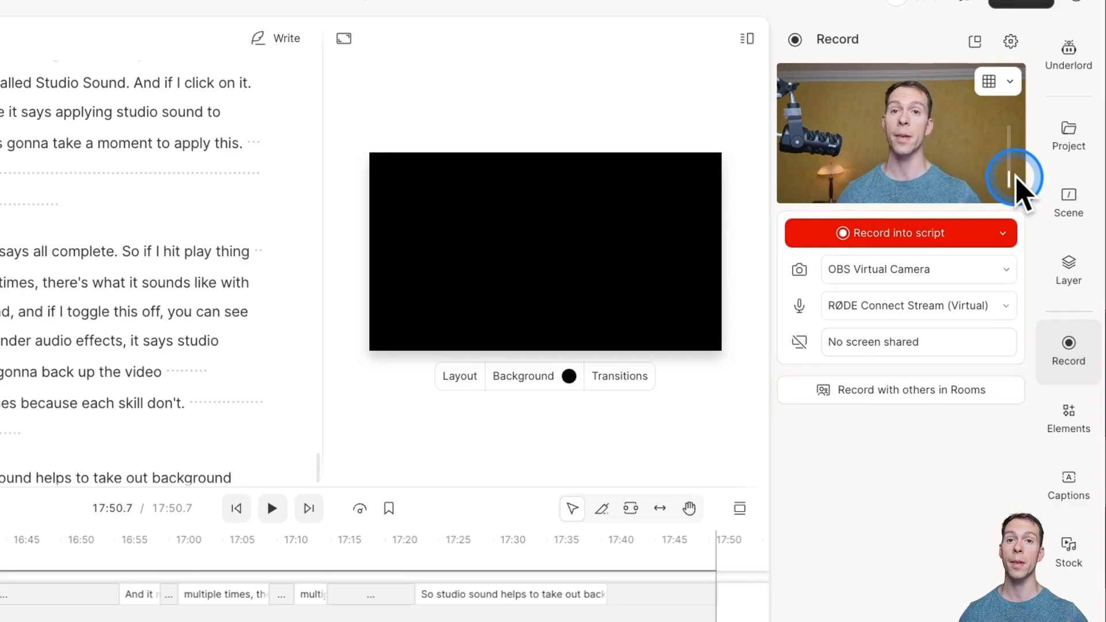
- Review the cameras available for recording, and turn the camera off and back on
{"action": "left_click", "coordinate": [1005, 270]}
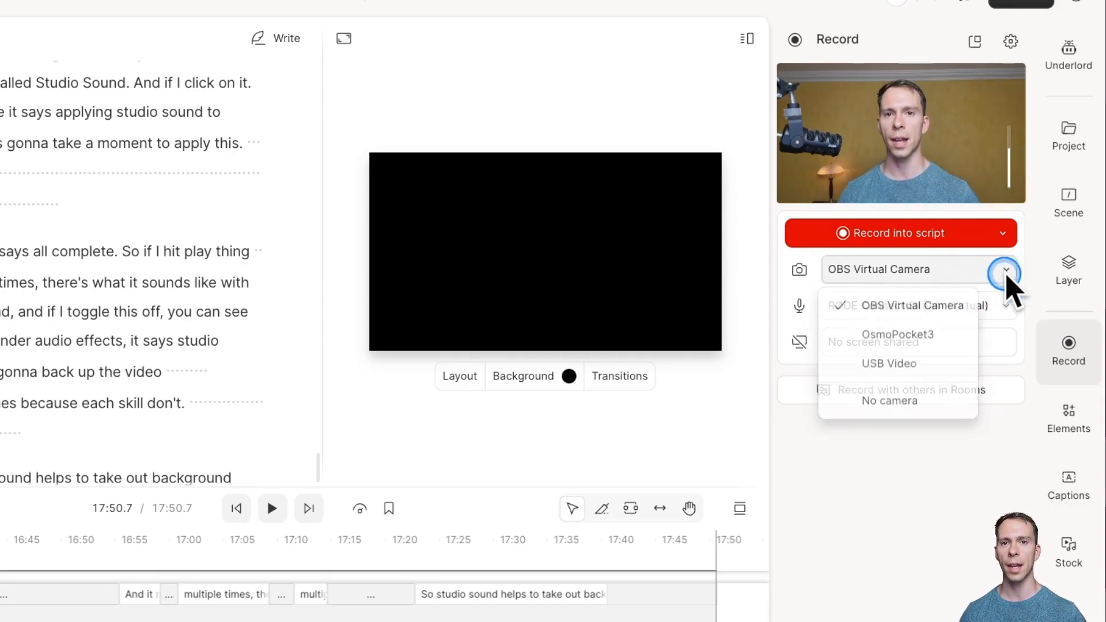
{"action": "left_click", "coordinate": [1005, 270]}
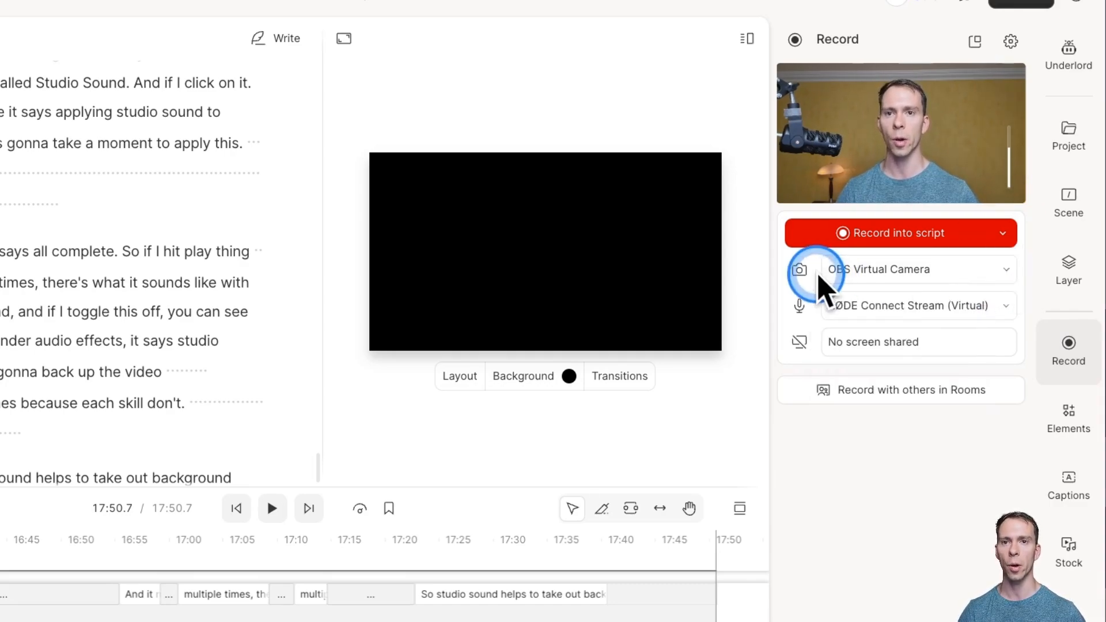
{"action": "left_click", "coordinate": [799, 270]}
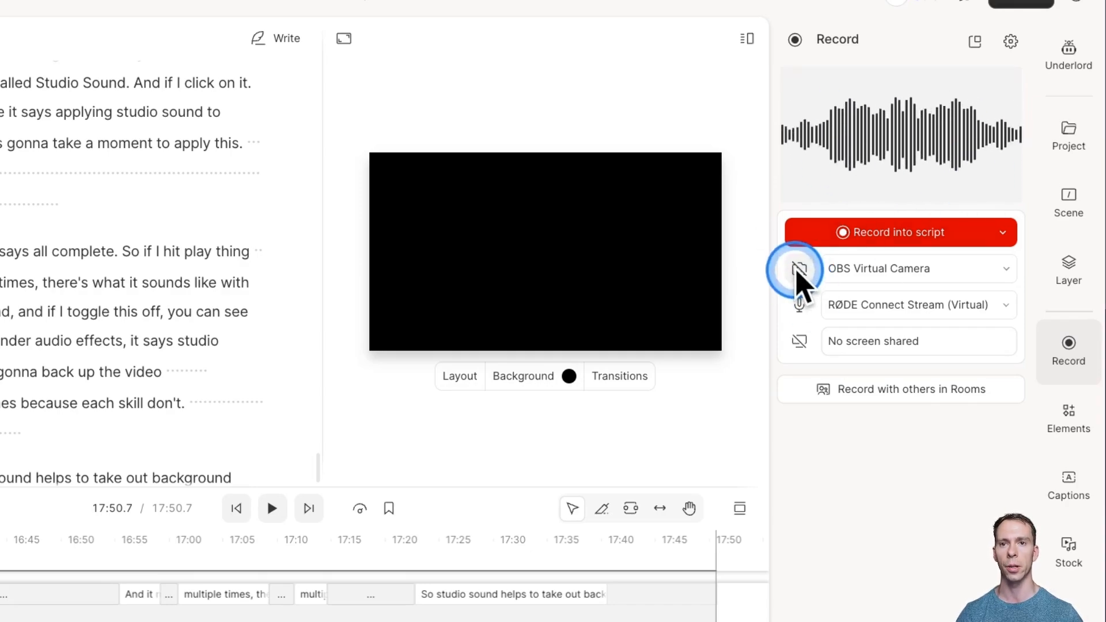
{"action": "left_click", "coordinate": [799, 270]}
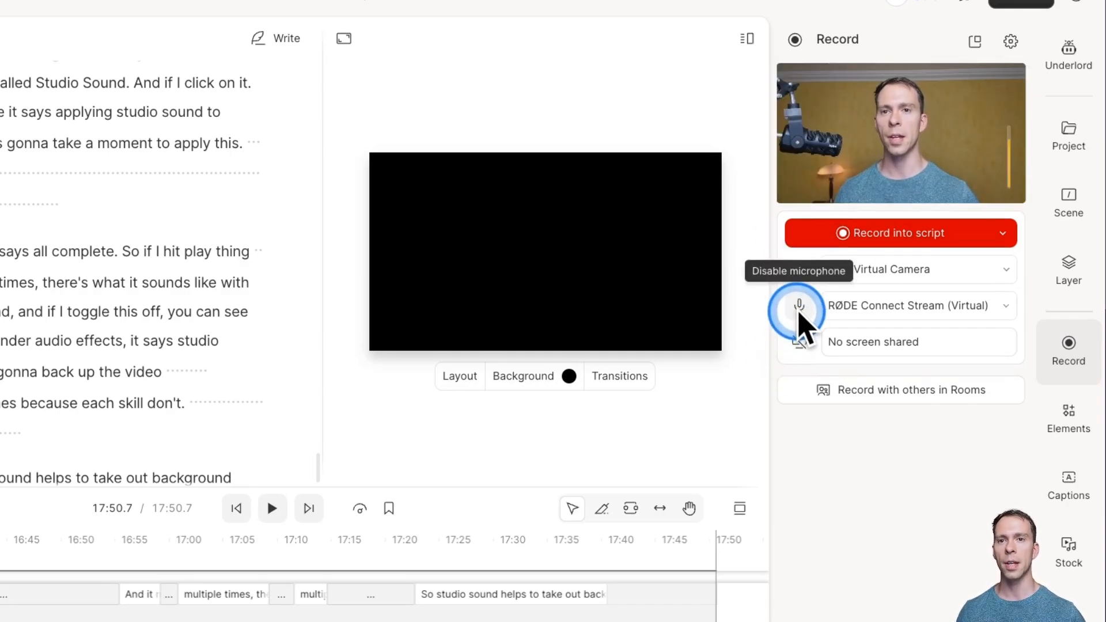
- Turn the microphone off and back on, and review the available microphones, keeping RØDE Connect Stream (Virtual)
{"action": "left_click", "coordinate": [798, 311]}
{"action": "left_click", "coordinate": [800, 308]}
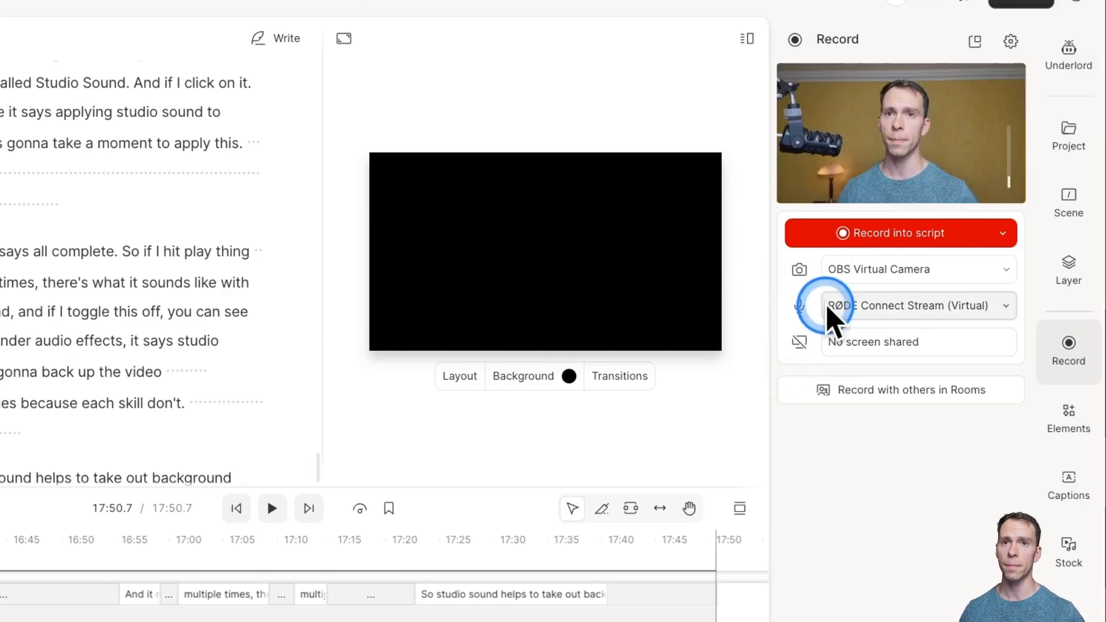
{"action": "left_click", "coordinate": [866, 308]}
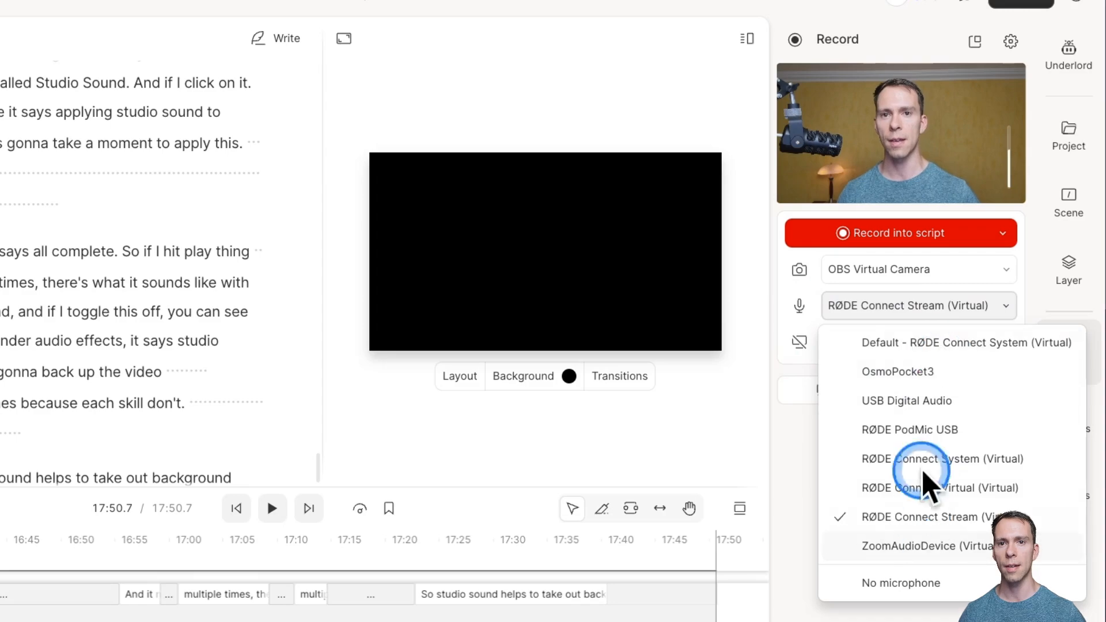
{"action": "left_click", "coordinate": [891, 308]}
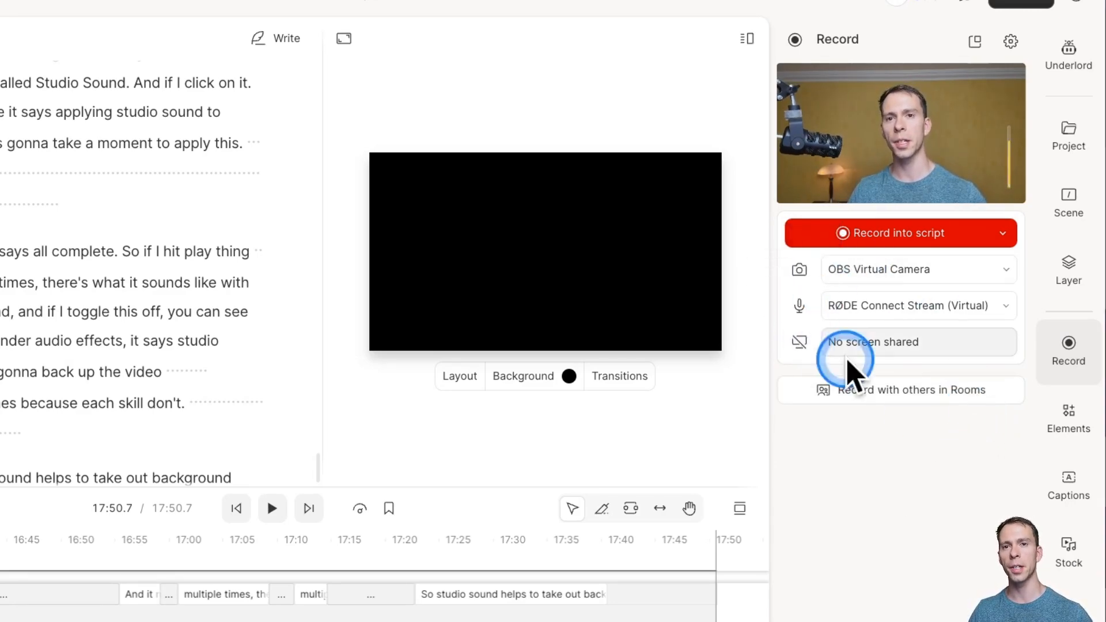
- Record a short webcam clip into the script at the end of the video and stop the recording
{"action": "left_click", "coordinate": [885, 237]}
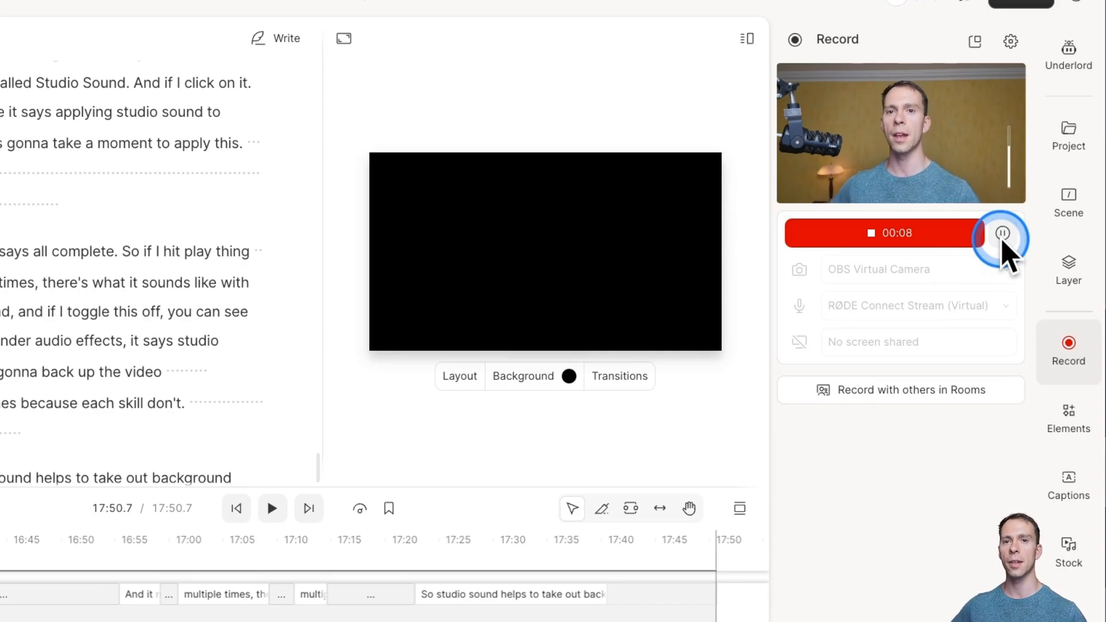
{"action": "left_click", "coordinate": [882, 236]}
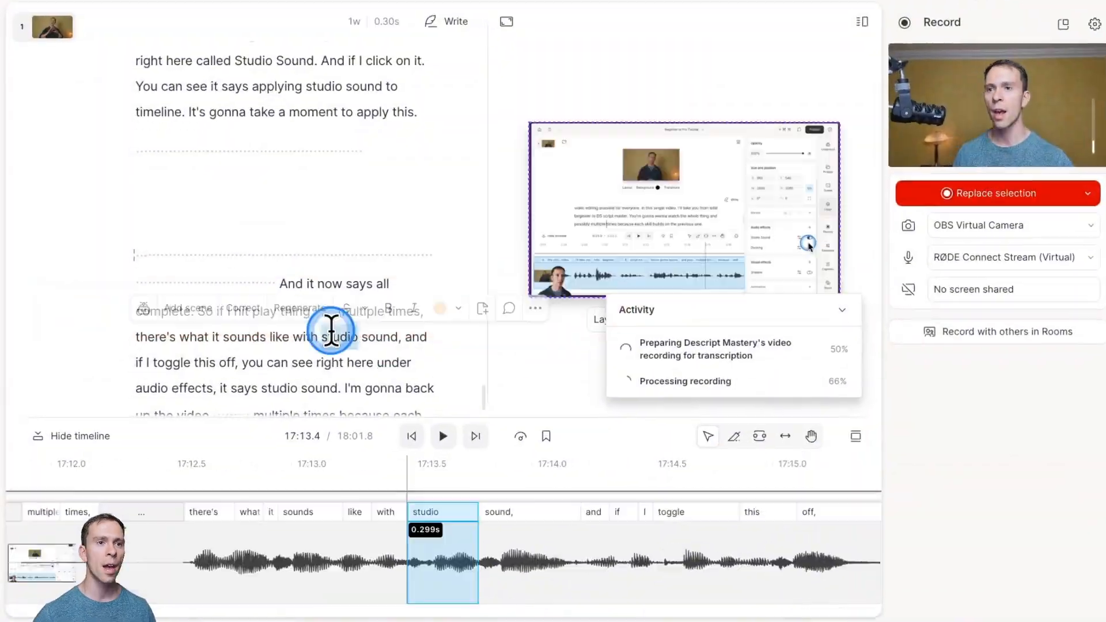
- Return to the beginning of the script and hide the timeline
{"action": "scroll", "coordinate": [321, 395], "scroll_direction": "up", "scroll_amount": 3}
{"action": "left_click", "coordinate": [320, 257]}
{"action": "scroll", "coordinate": [321, 253], "scroll_direction": "up", "scroll_amount": 10}
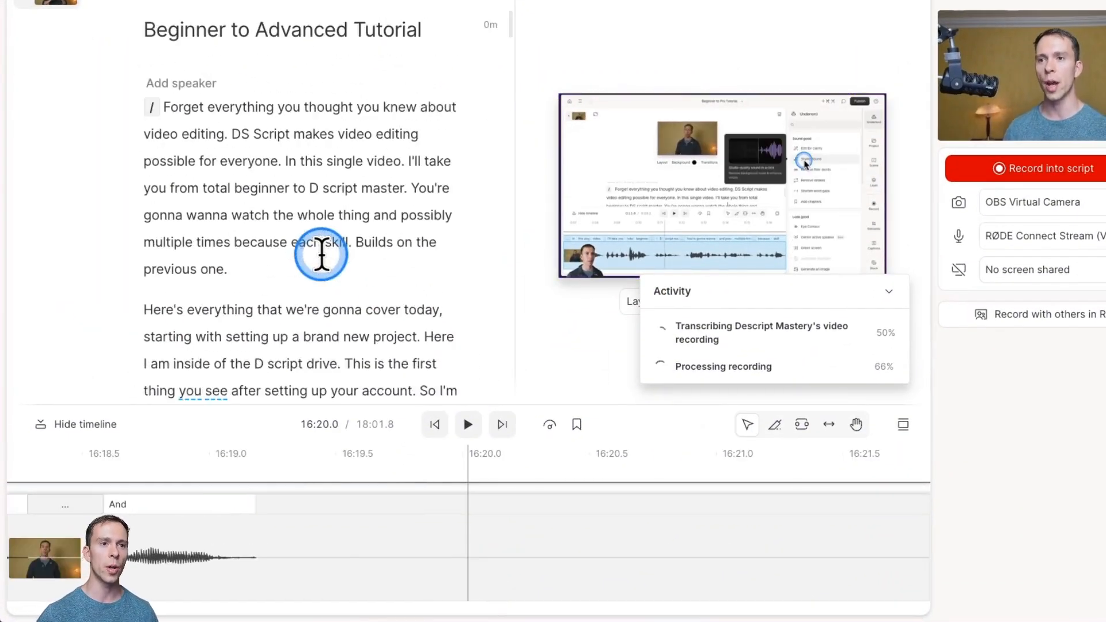
{"action": "scroll", "coordinate": [321, 254], "scroll_direction": "up", "scroll_amount": 1}
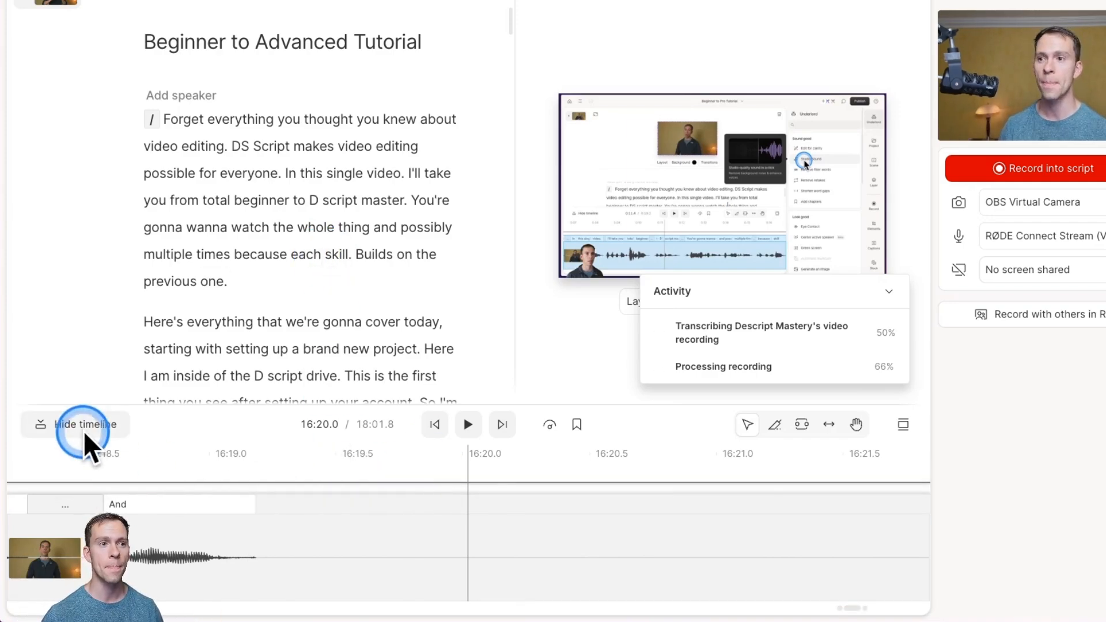
{"action": "left_click", "coordinate": [83, 431]}
- Delete "Here's everything that we're gonna cover today, starting with setting up a brand new project" from the start of the second paragraph
{"action": "left_click_drag", "start_coordinate": [190, 175], "coordinate": [305, 222]}
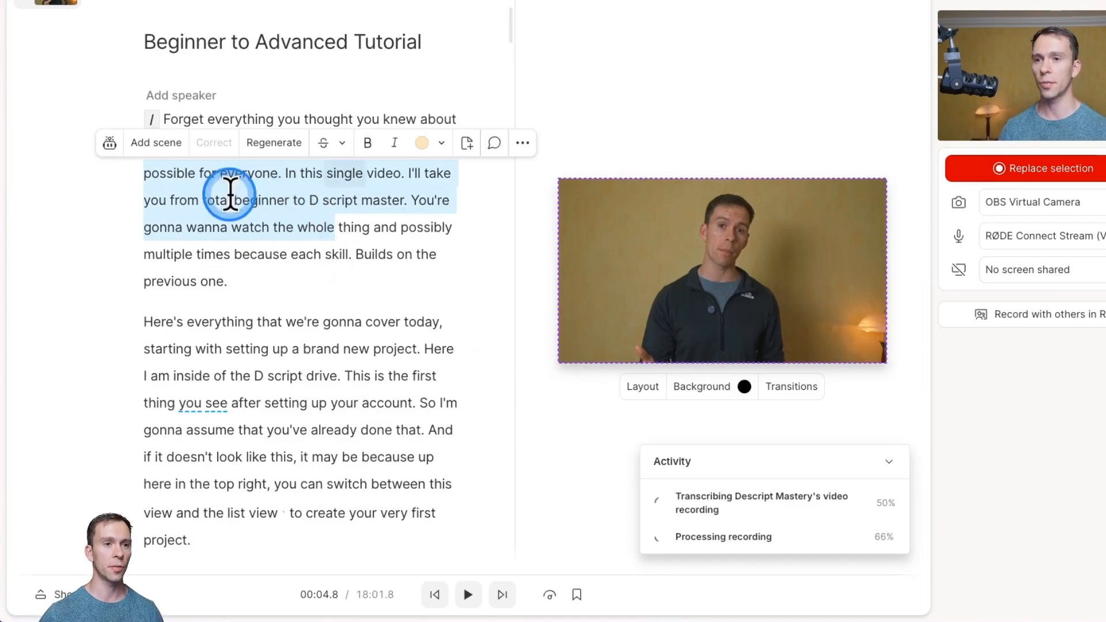
{"action": "left_click", "coordinate": [231, 227]}
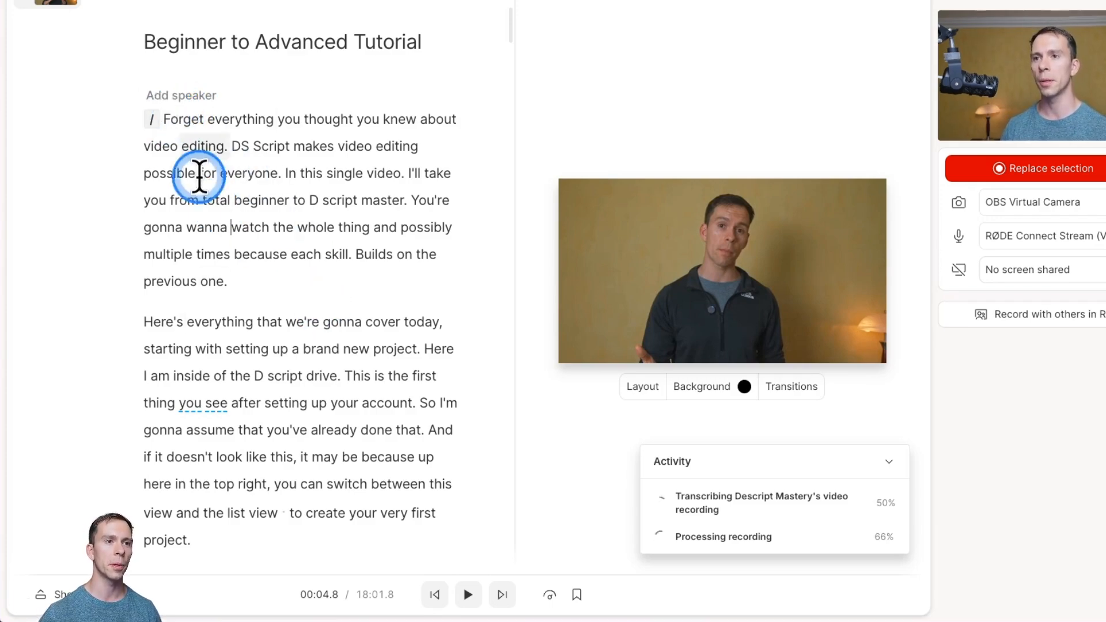
{"action": "scroll", "coordinate": [136, 298], "scroll_direction": "down", "scroll_amount": 1}
{"action": "left_click_drag", "start_coordinate": [144, 293], "coordinate": [417, 326]}
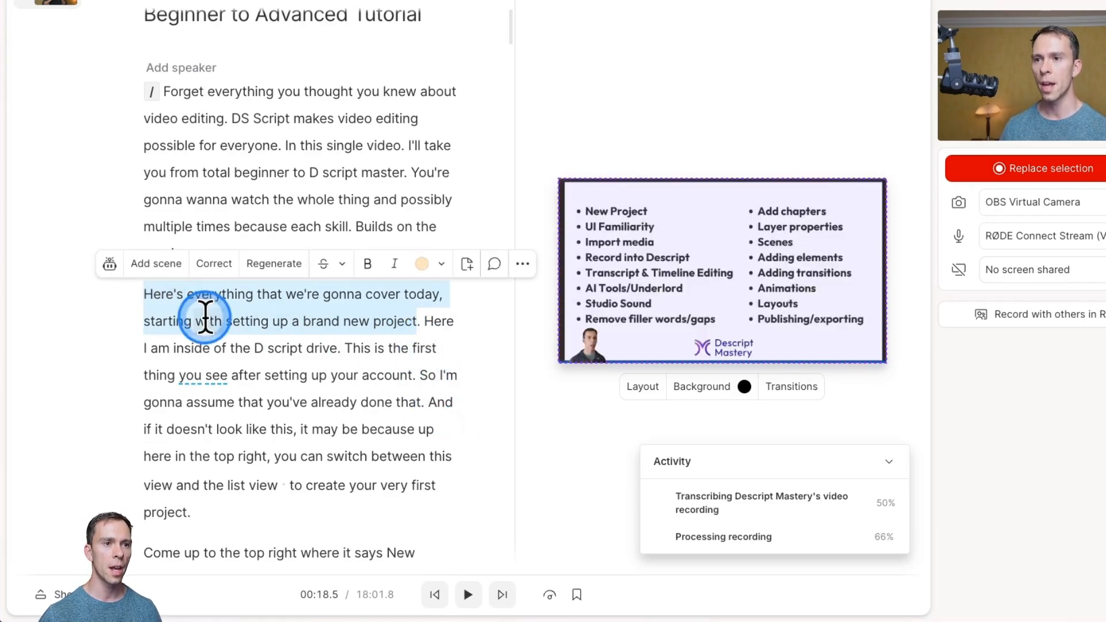
{"action": "key", "text": "BackSpace"}
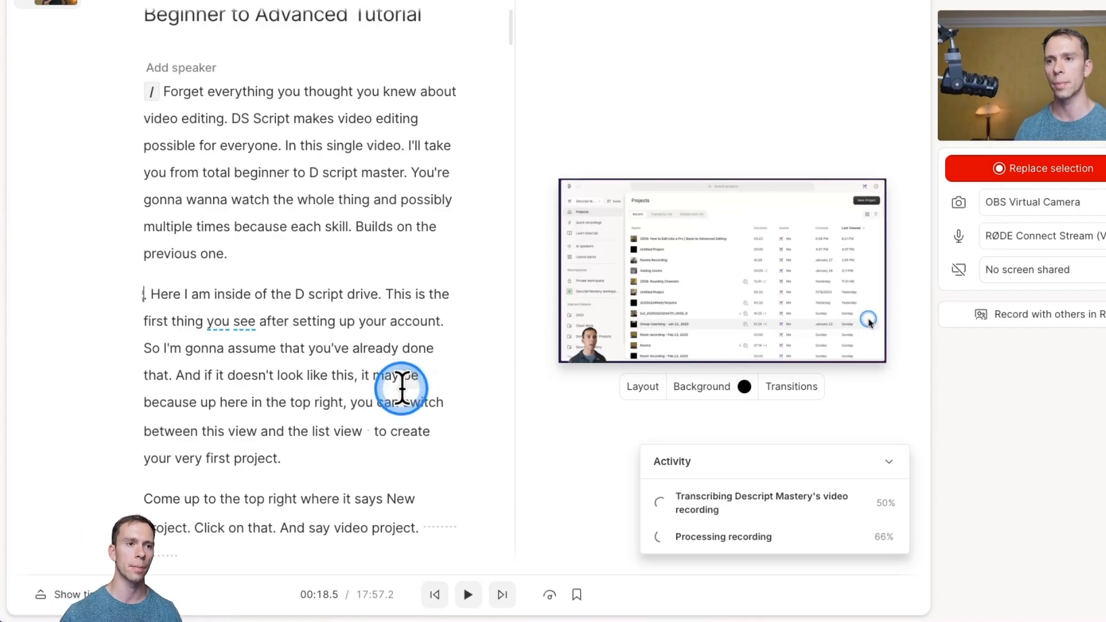
- Show the timeline below the script again, toggling it off and back on
{"action": "left_click", "coordinate": [92, 596]}
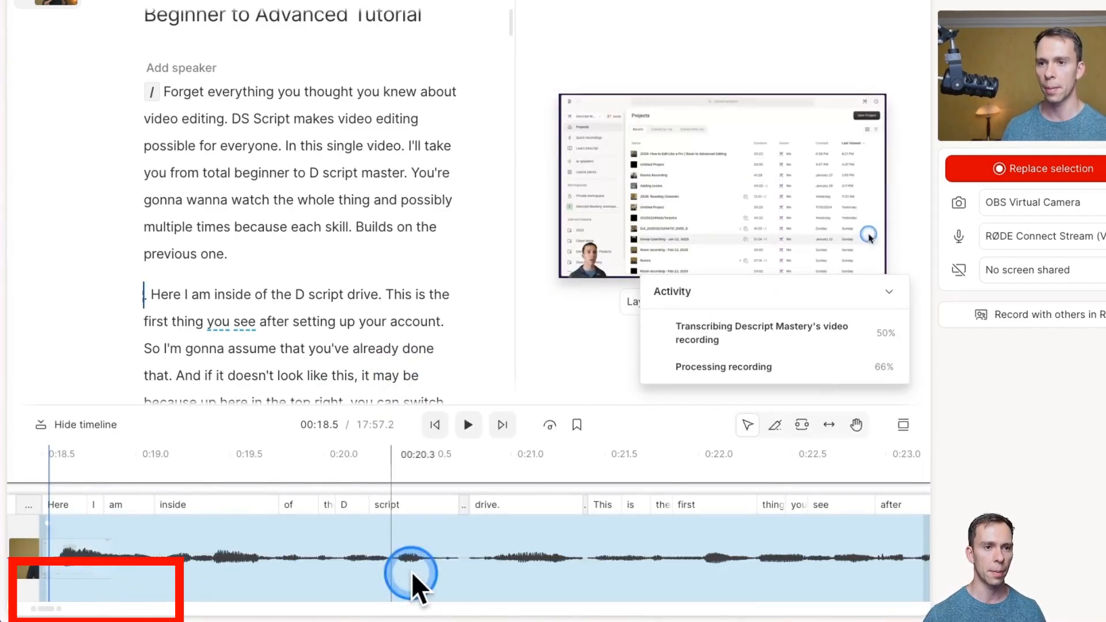
{"action": "left_click", "coordinate": [65, 429]}
{"action": "left_click", "coordinate": [67, 597]}
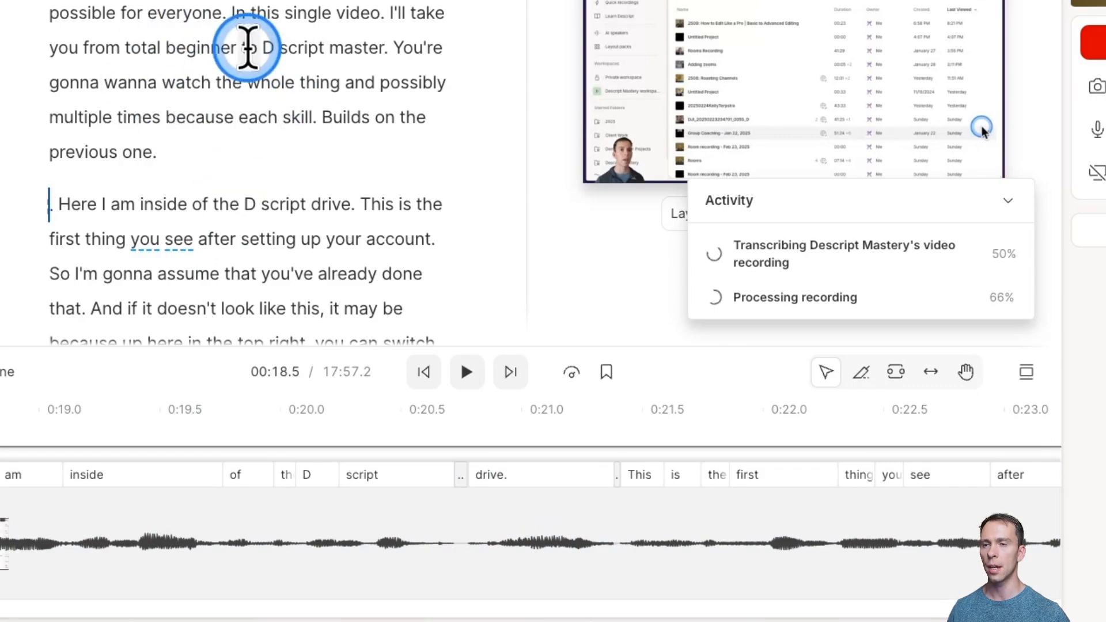
- Place the playhead before "This is the first thing", and select the whole timeline clip after the cut before clearing the selection
{"action": "left_click", "coordinate": [359, 209]}
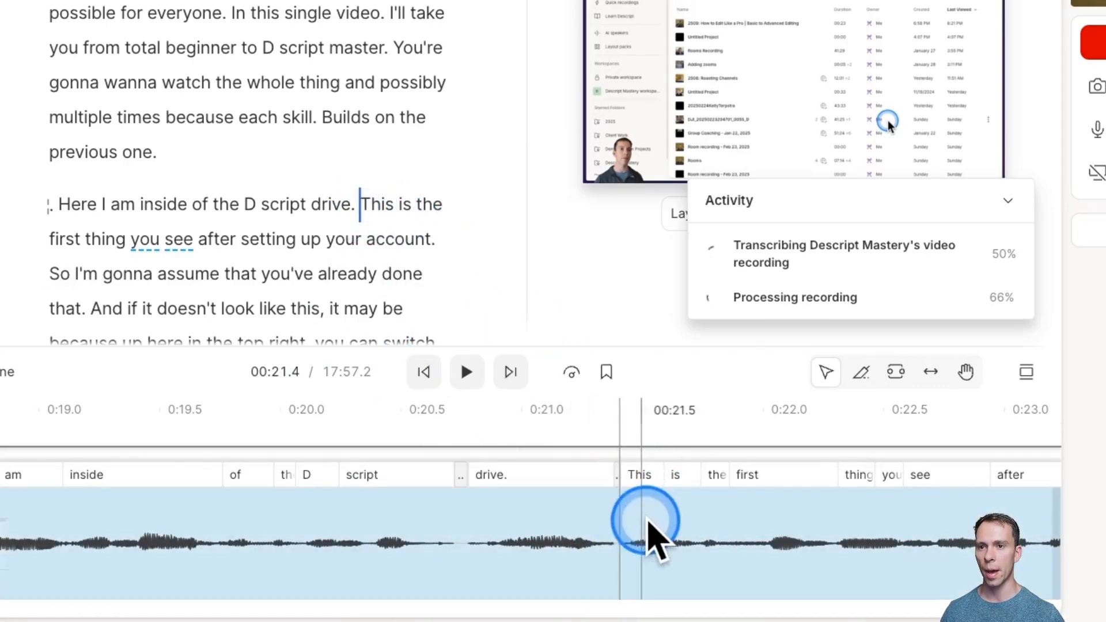
{"action": "left_click", "coordinate": [863, 530]}
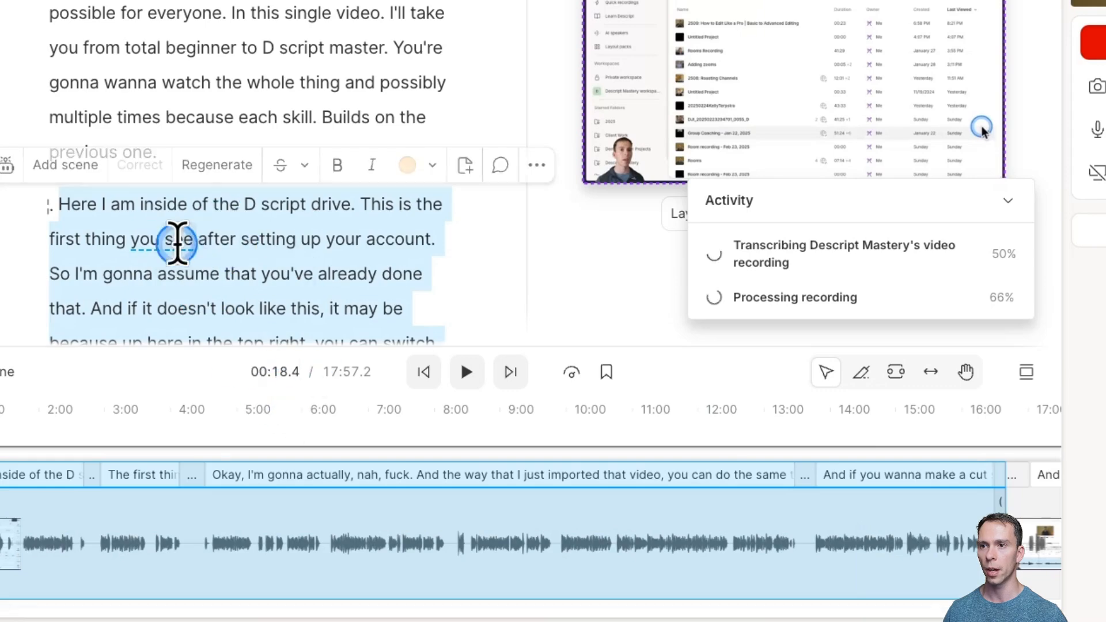
{"action": "key", "text": "Escape"}
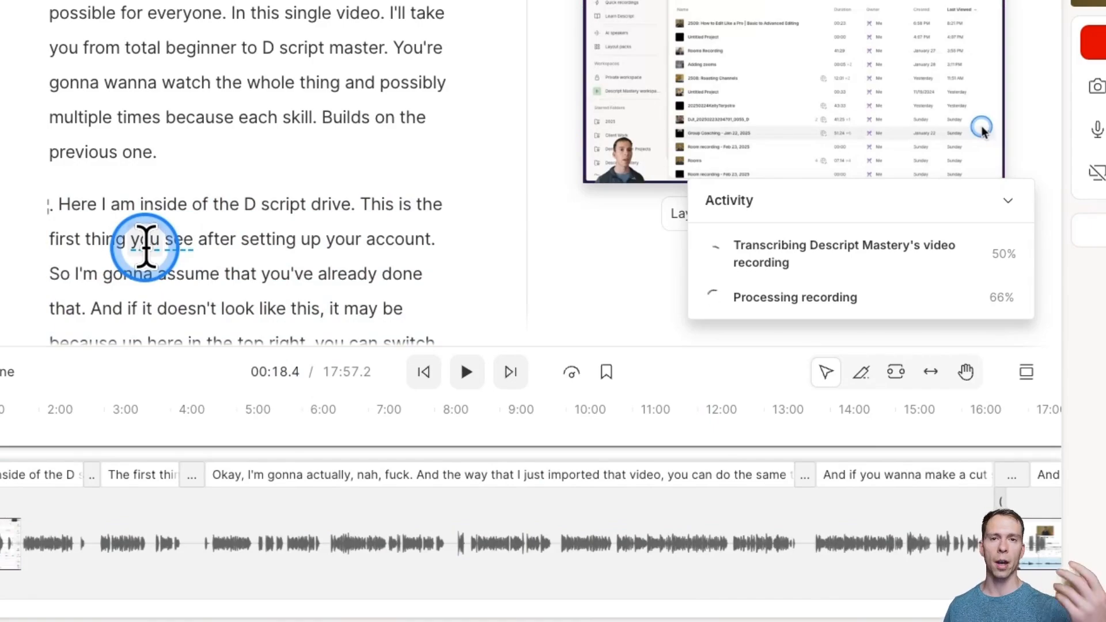
- Select the filler words "Um," and "so." and the repeated "very, very" in the paragraph about the timeline, and clear the selection
{"action": "scroll", "coordinate": [287, 124], "scroll_direction": "down", "scroll_amount": 7}
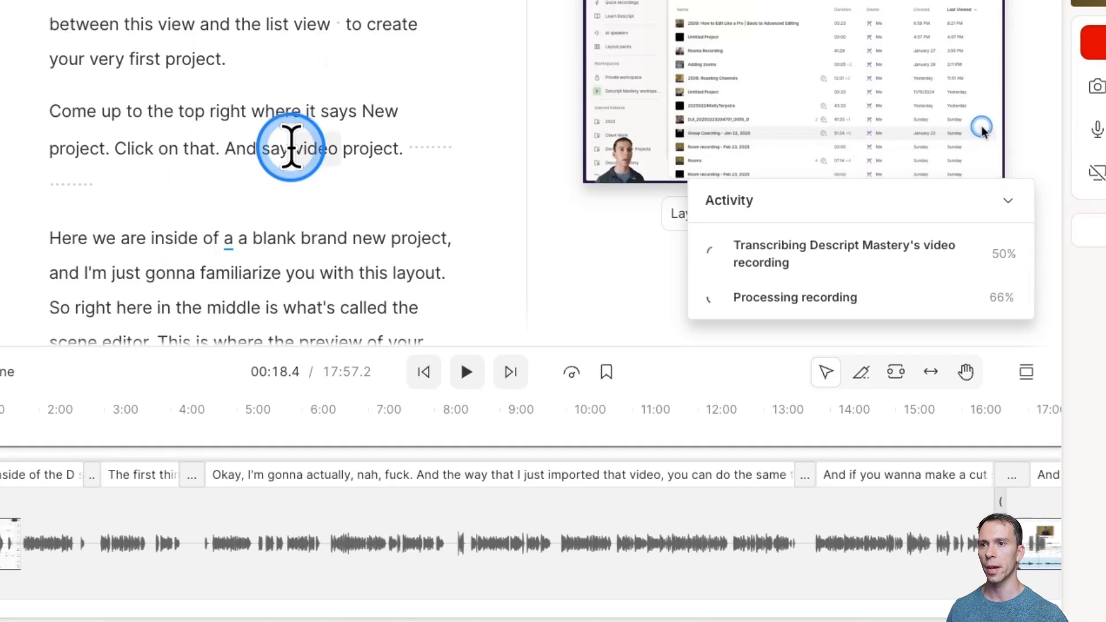
{"action": "scroll", "coordinate": [291, 145], "scroll_direction": "down", "scroll_amount": 10}
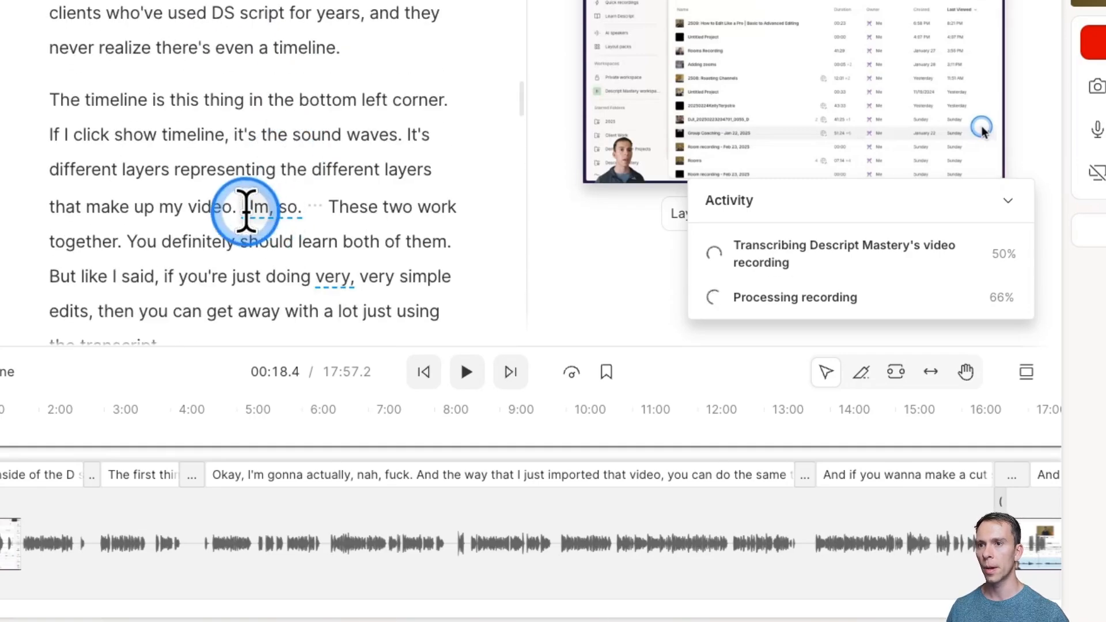
{"action": "double_click", "coordinate": [253, 208]}
{"action": "double_click", "coordinate": [294, 213]}
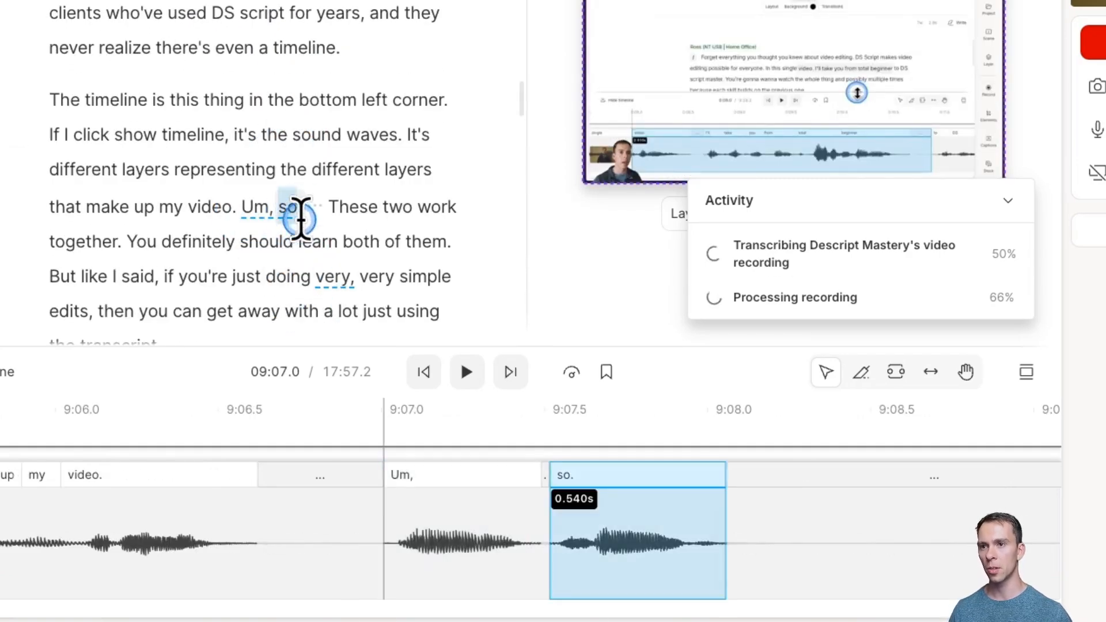
{"action": "left_click", "coordinate": [333, 280]}
{"action": "left_click_drag", "start_coordinate": [334, 283], "coordinate": [380, 286]}
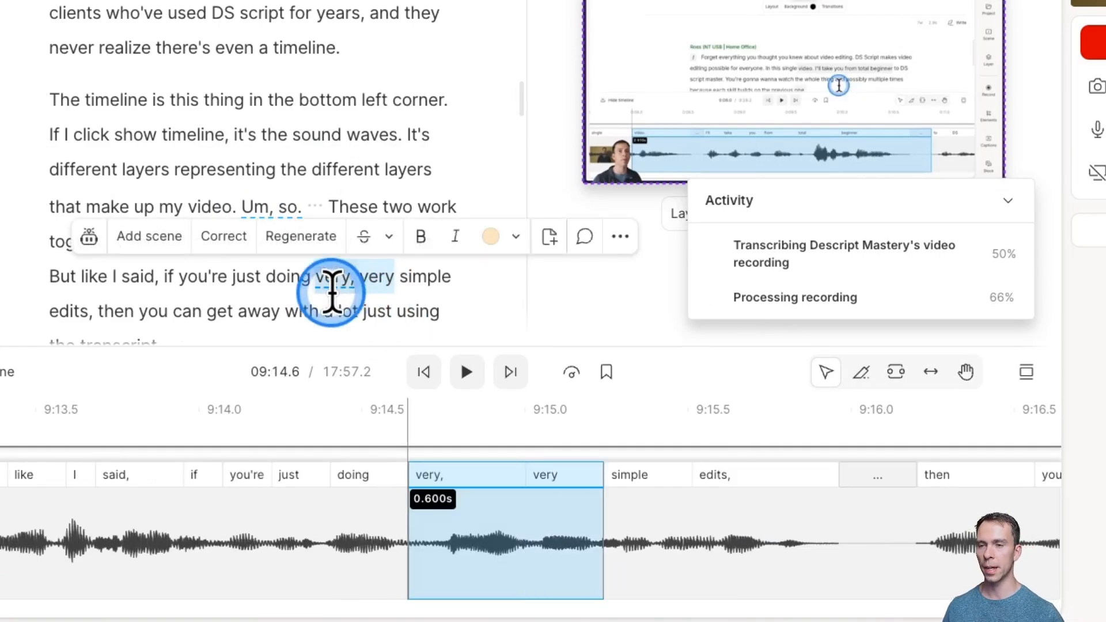
{"action": "left_click", "coordinate": [332, 291]}
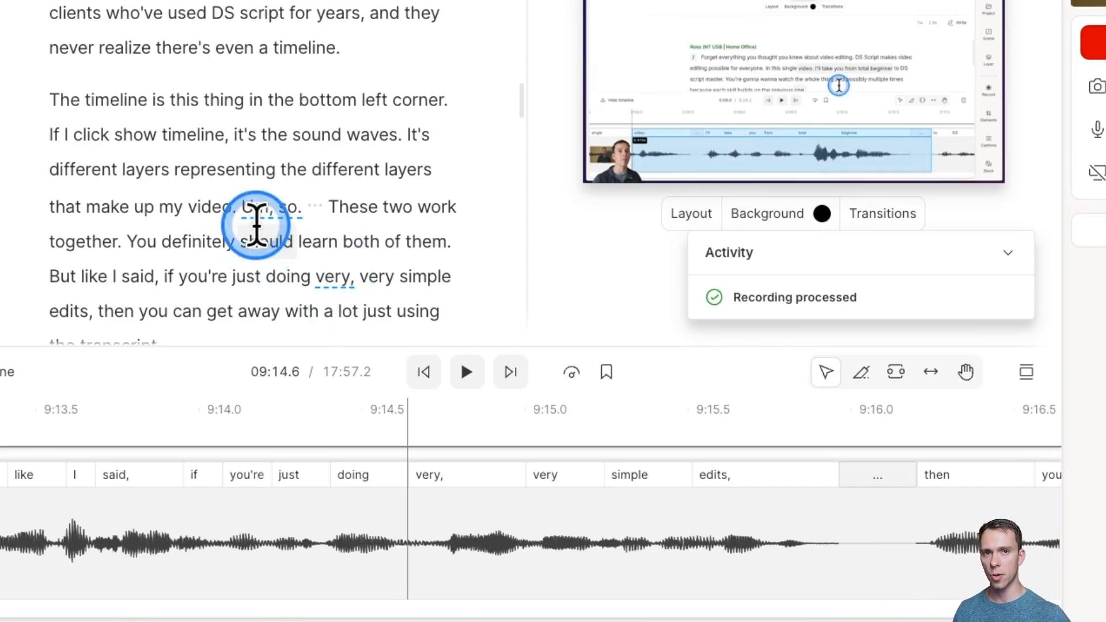
{"action": "left_click", "coordinate": [724, 518]}
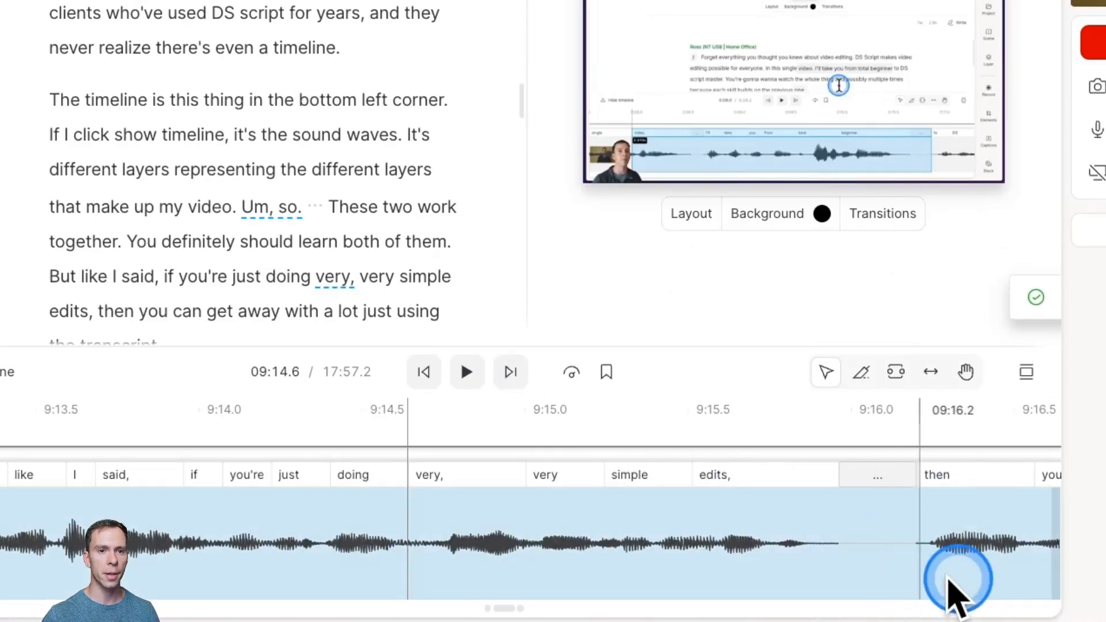
- Try cutting "very simple edits," by pulling the word "then" back to "very," on the timeline, and undo the cut
{"action": "left_click", "coordinate": [947, 475]}
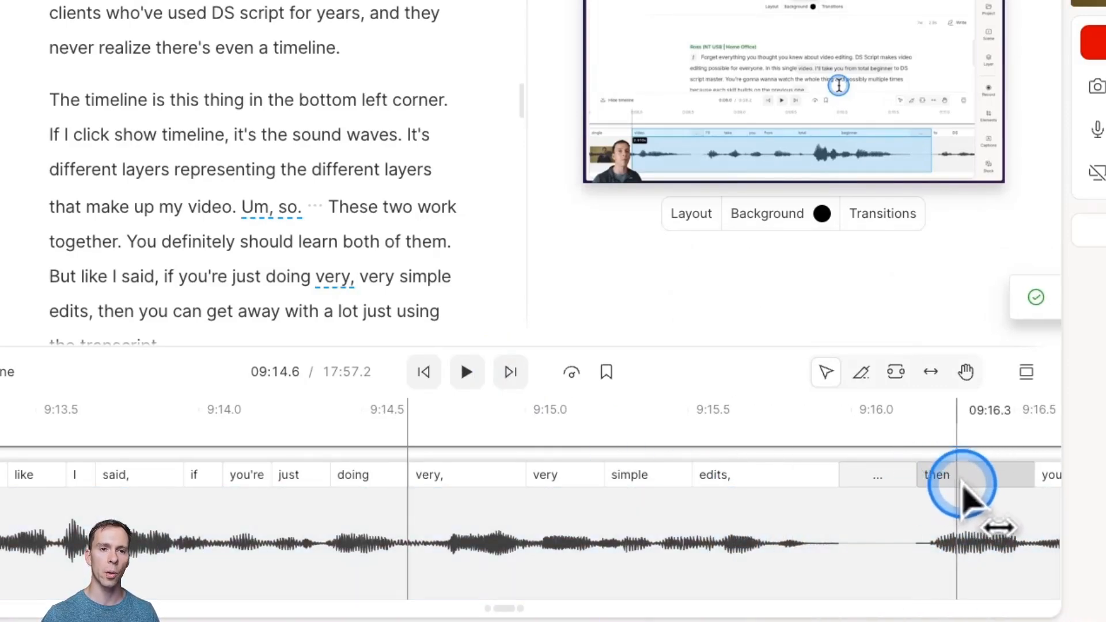
{"action": "left_click_drag", "start_coordinate": [943, 481], "coordinate": [558, 485]}
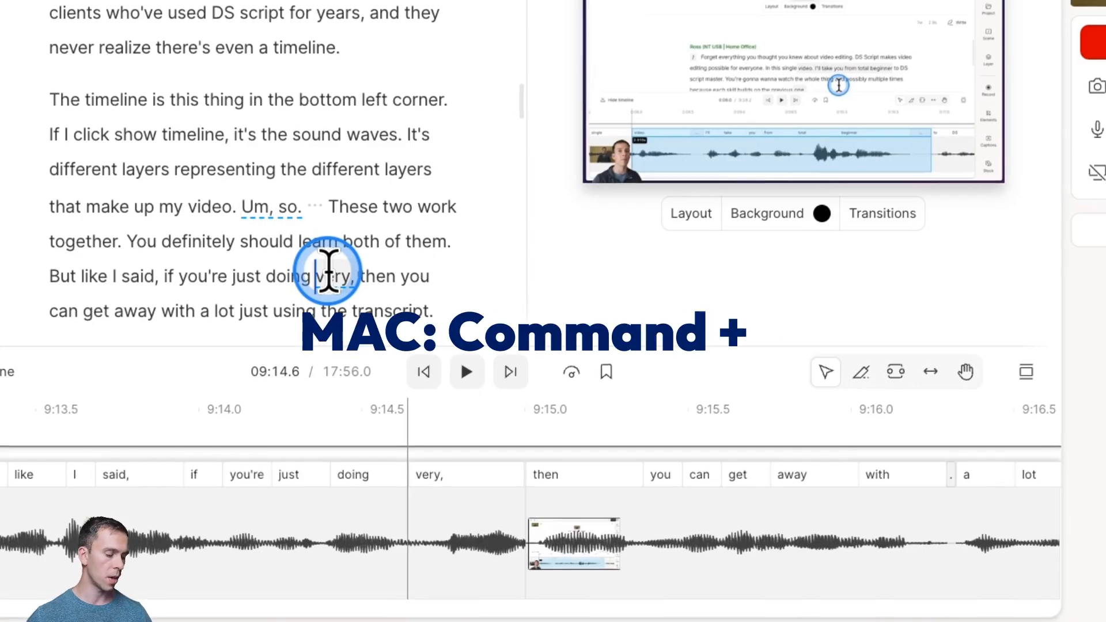
{"action": "key", "text": "ctrl+z"}
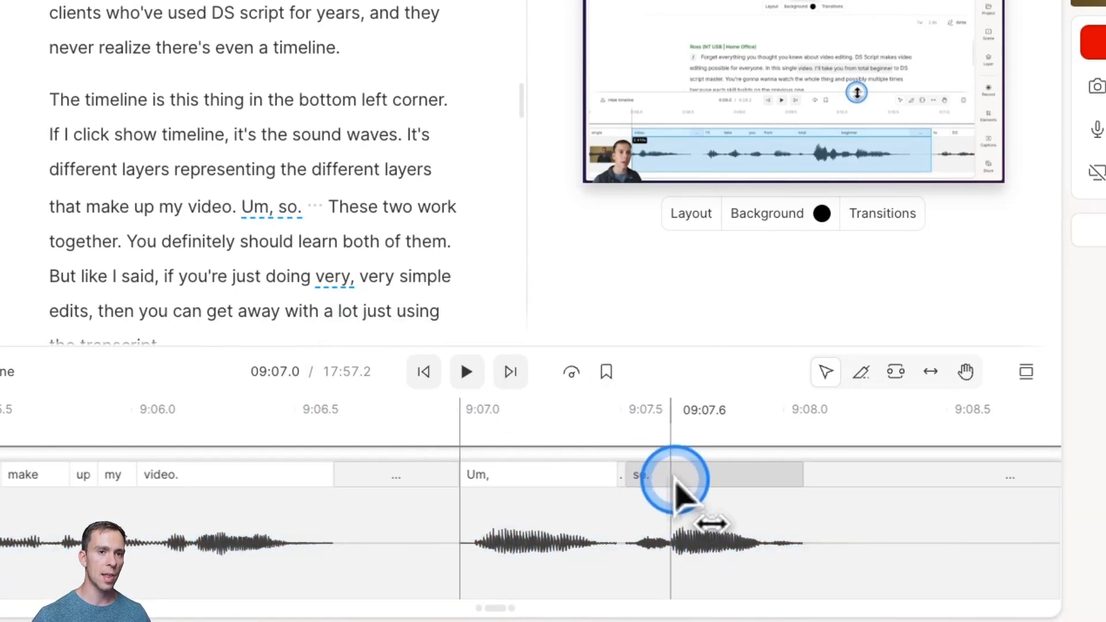
- Trim "Um," from the timeline before "so." and shorten the preceding clip to cut "that make up my video."
{"action": "left_click_drag", "start_coordinate": [676, 480], "coordinate": [496, 488]}
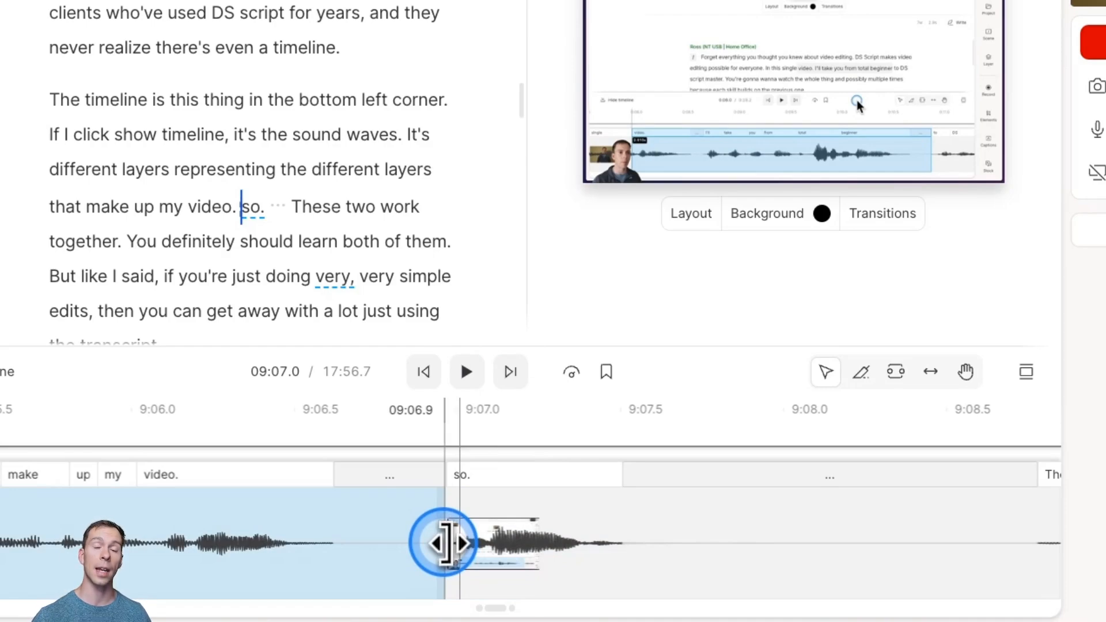
{"action": "left_click", "coordinate": [443, 542]}
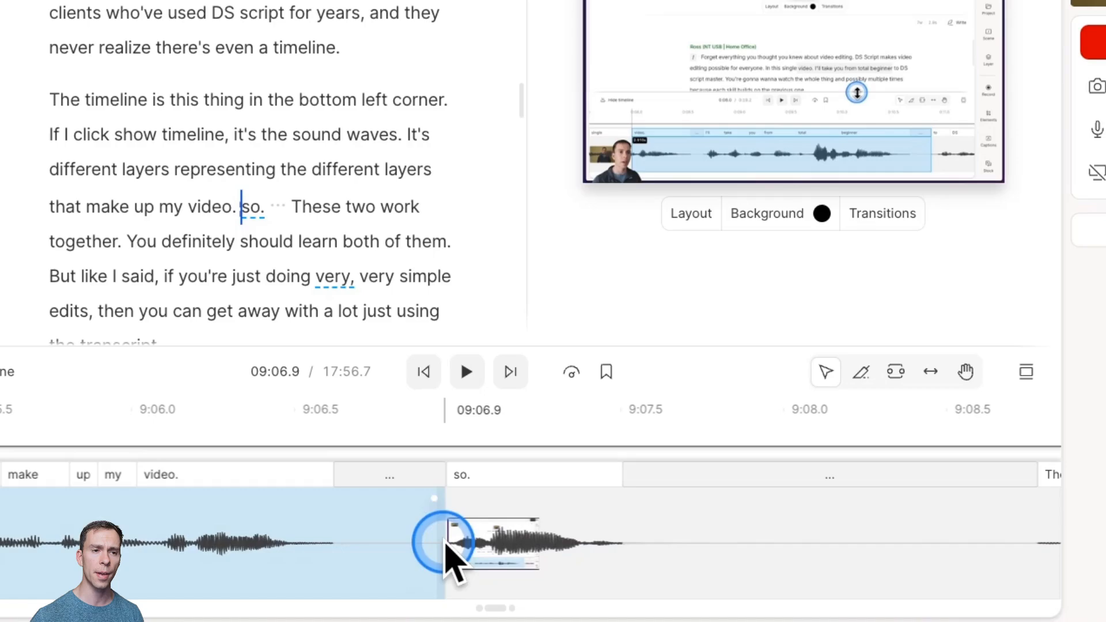
{"action": "left_click_drag", "start_coordinate": [443, 542], "coordinate": [2, 550]}
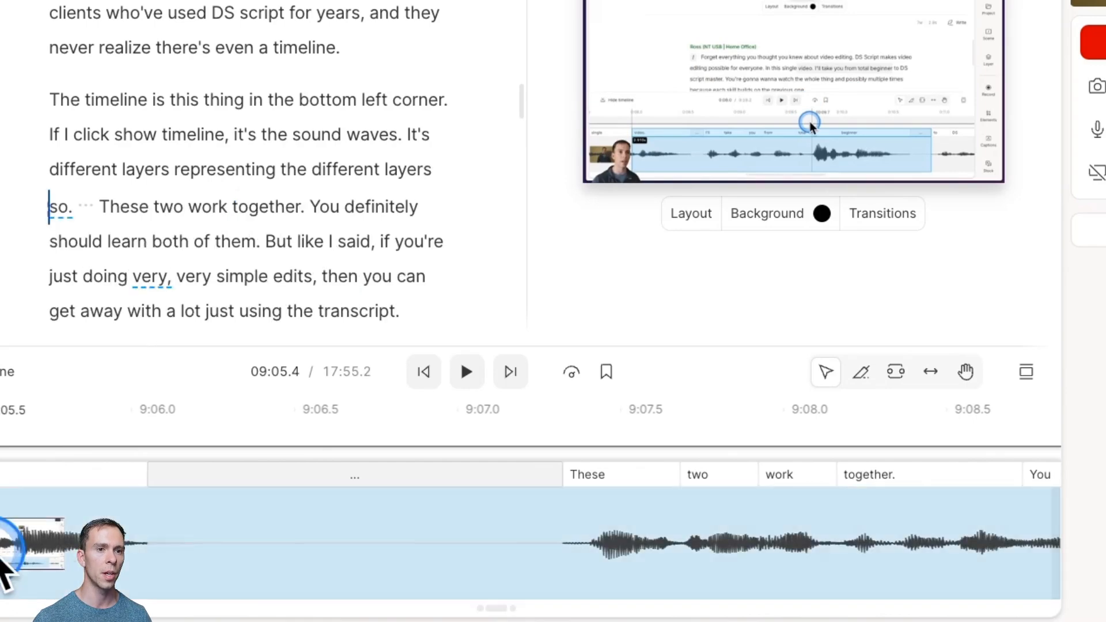
- Select the transcript passage starting at "so." after the cut, and clear the selection
{"action": "left_click", "coordinate": [370, 214]}
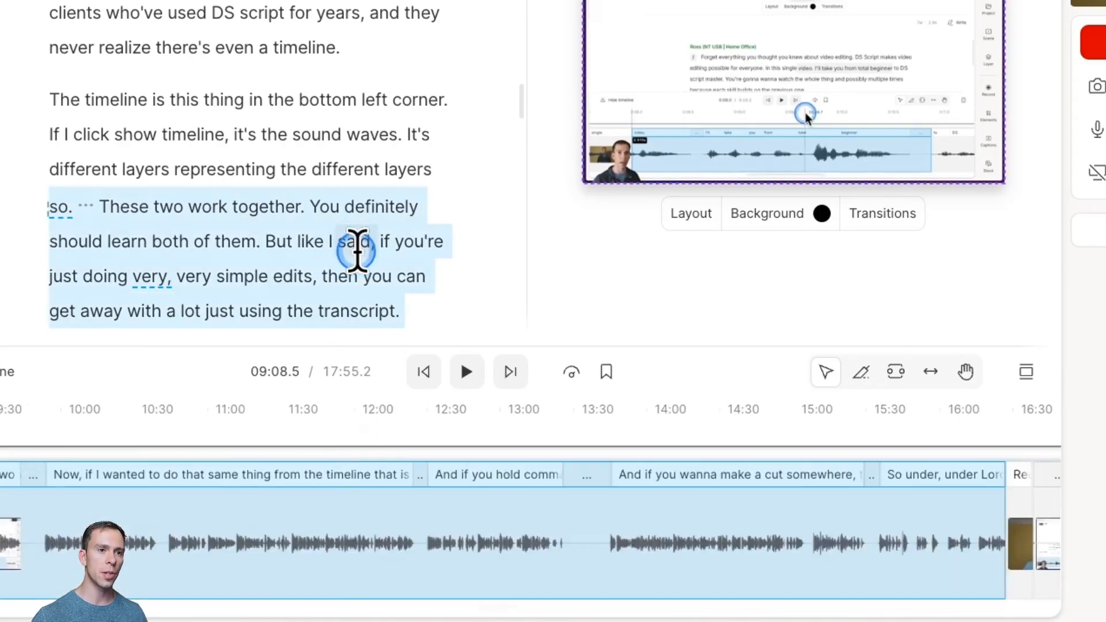
{"action": "left_click", "coordinate": [344, 558]}
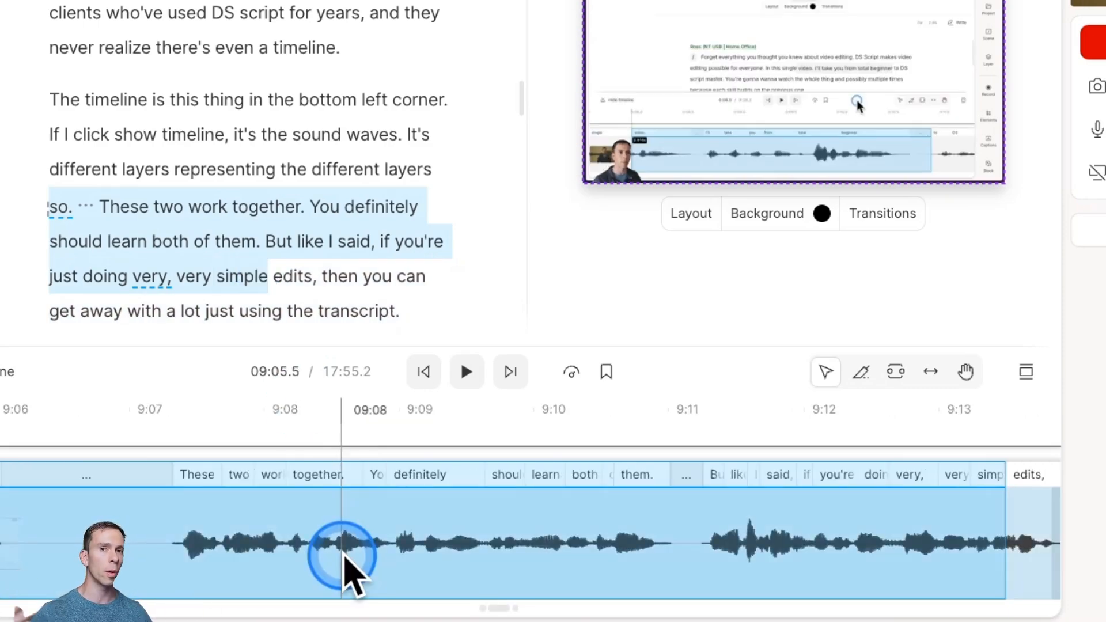
{"action": "left_click", "coordinate": [265, 237]}
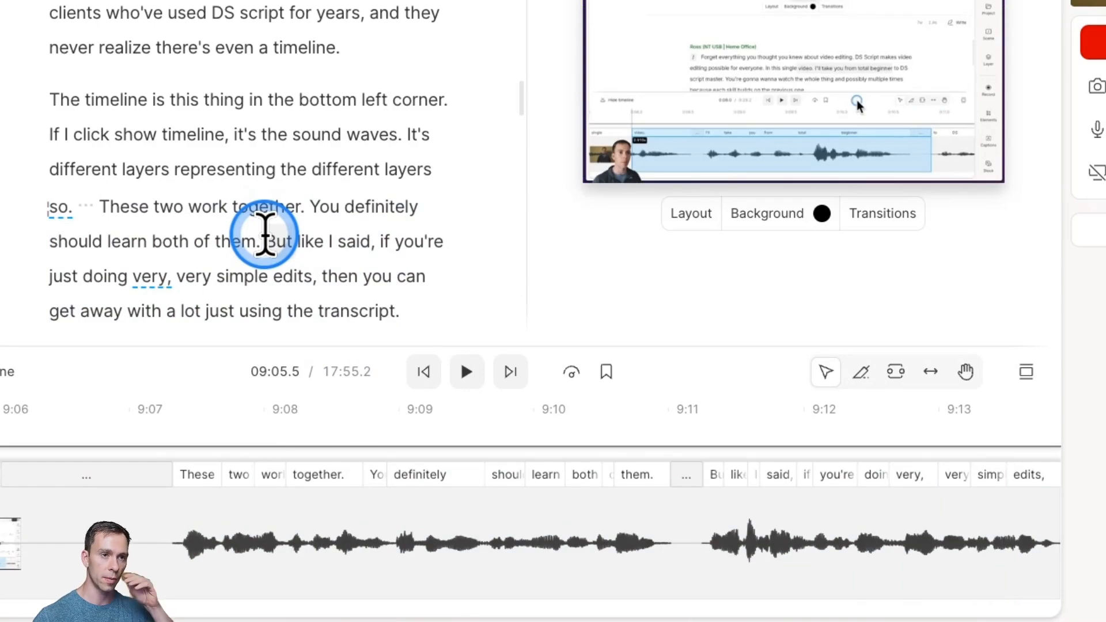
- Try bold, italic and highlight formatting on "work together. You definitely should learn both of them. But like", leaving the text plain
{"action": "left_click_drag", "start_coordinate": [214, 209], "coordinate": [304, 257]}
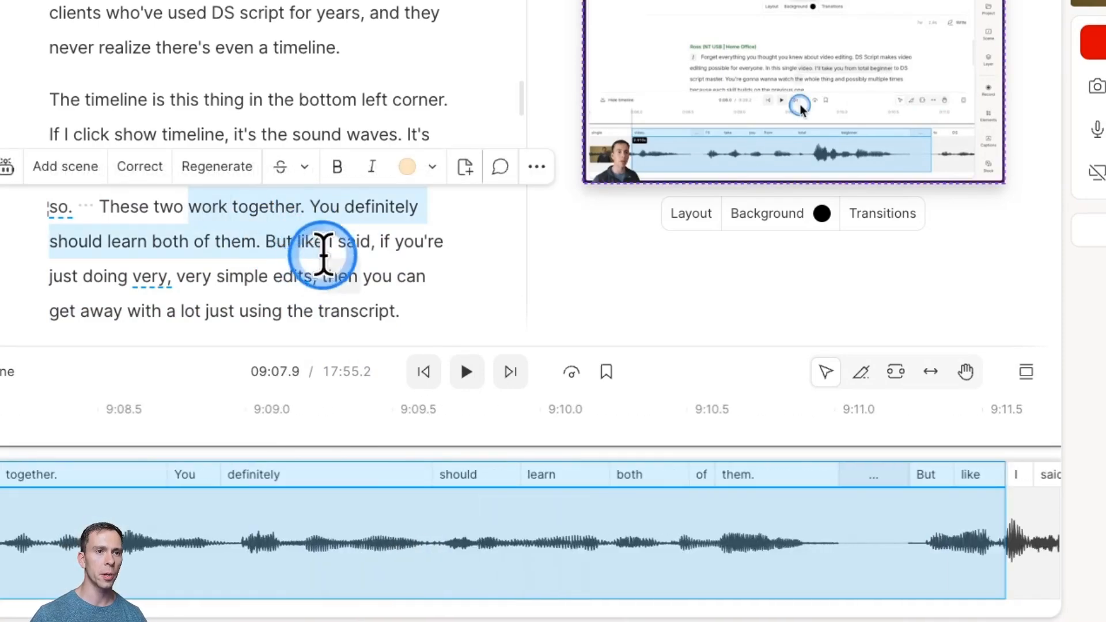
{"action": "left_click", "coordinate": [338, 168]}
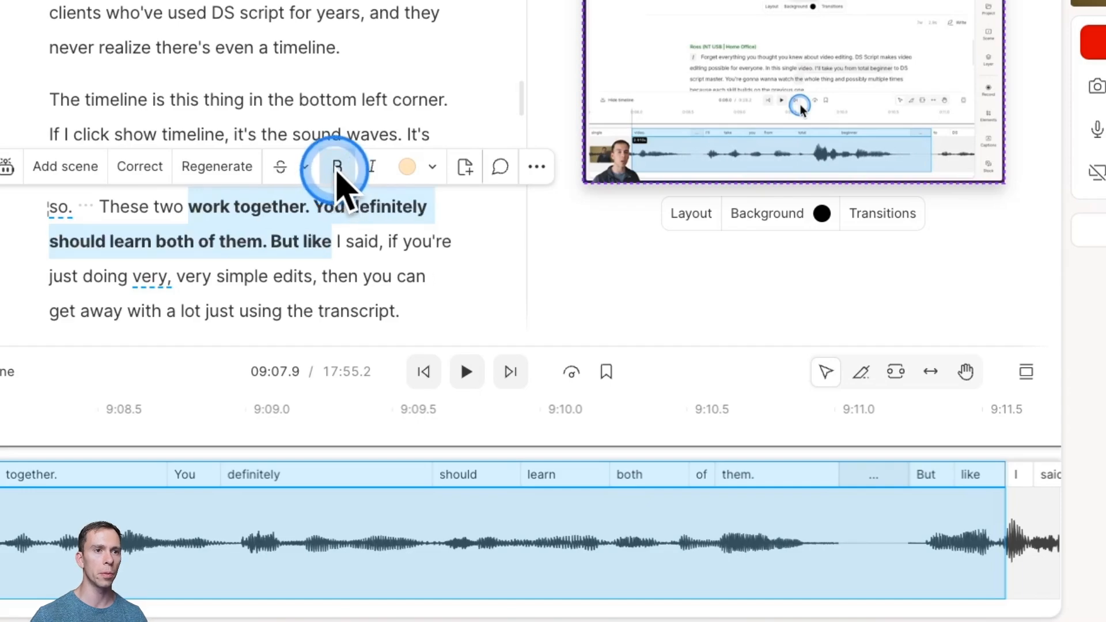
{"action": "left_click", "coordinate": [338, 168]}
{"action": "left_click", "coordinate": [371, 172]}
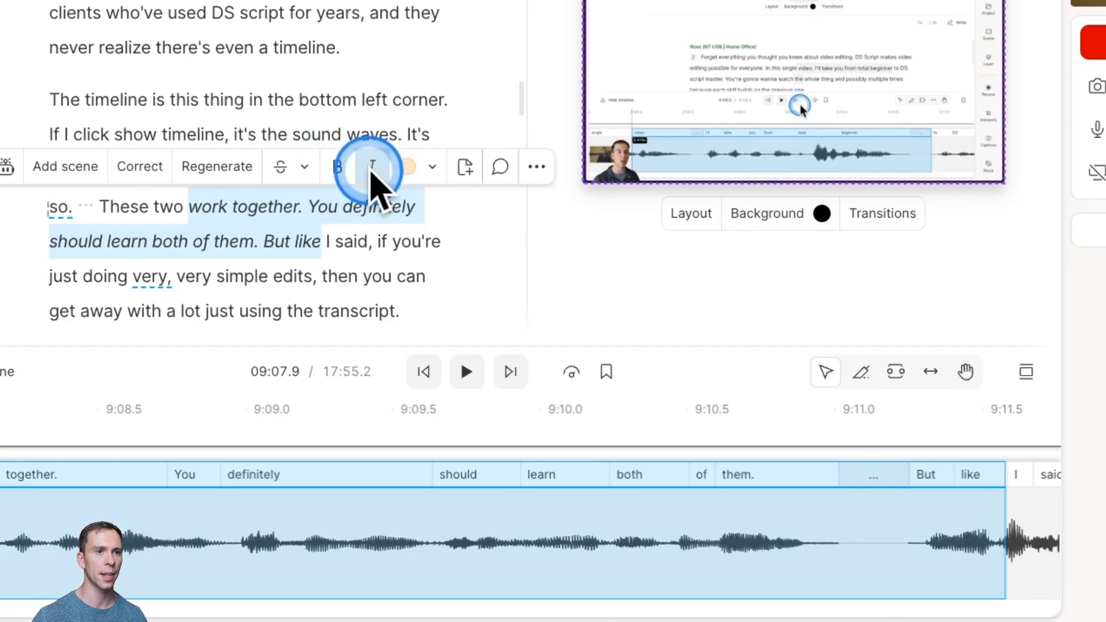
{"action": "left_click", "coordinate": [371, 170]}
{"action": "left_click", "coordinate": [406, 169]}
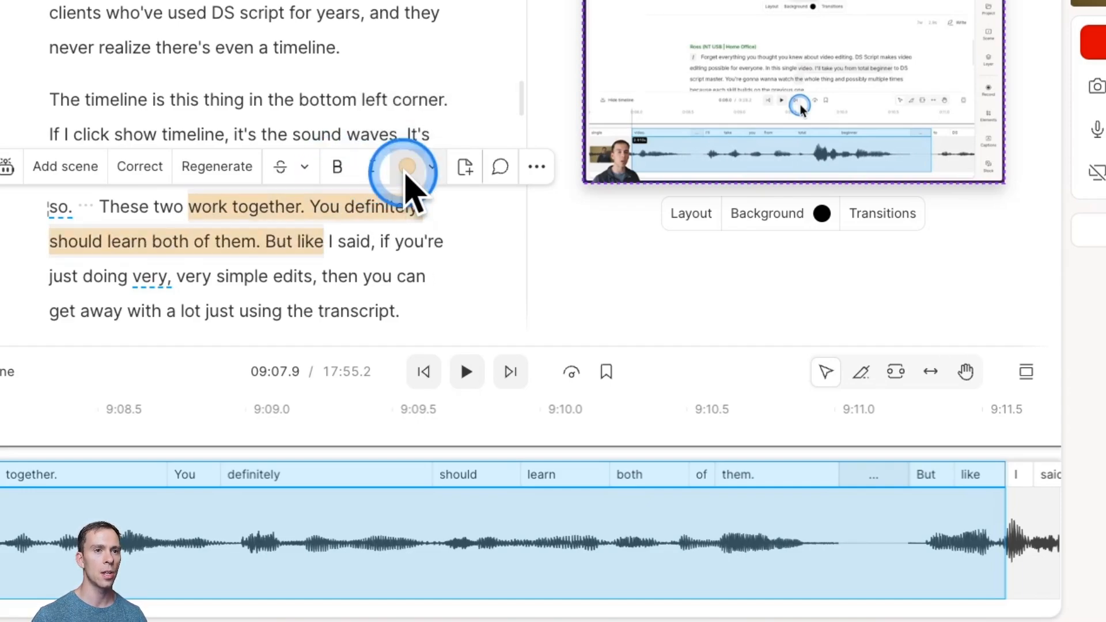
{"action": "left_click", "coordinate": [499, 179]}
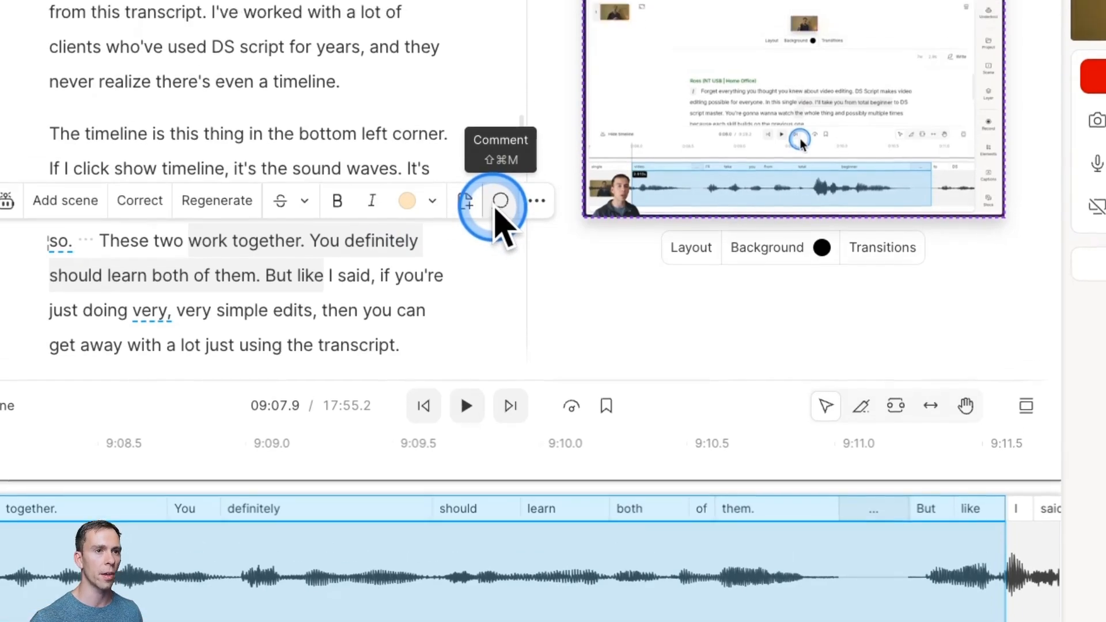
{"action": "left_click", "coordinate": [299, 79]}
- Correct every occurrence of "DS script" in the transcript to "Descript" and close the search
{"action": "left_click_drag", "start_coordinate": [213, 173], "coordinate": [286, 192]}
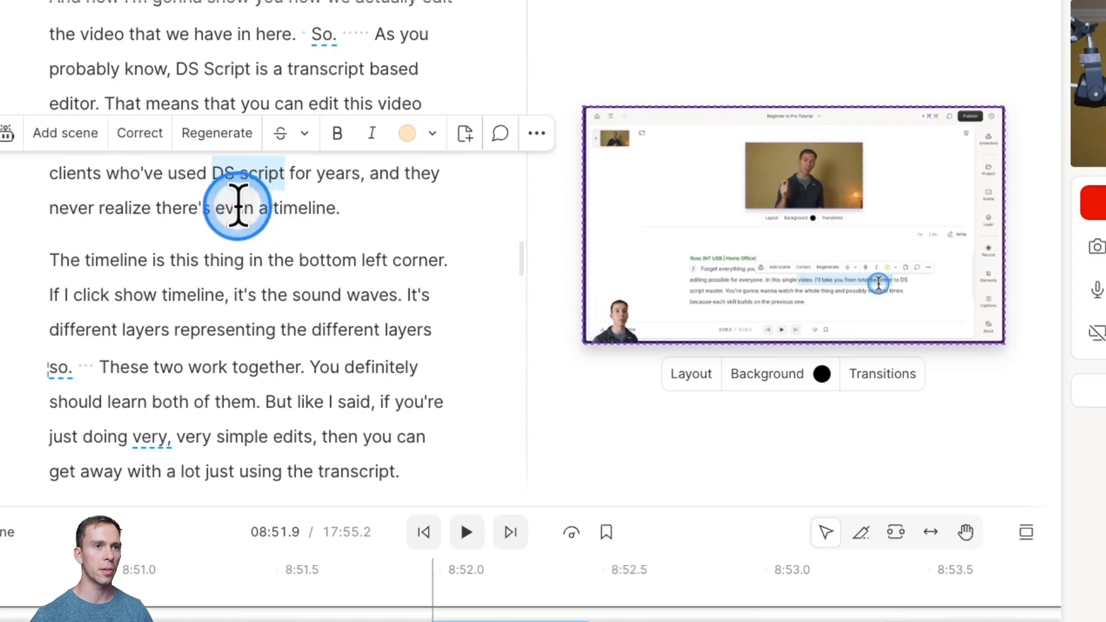
{"action": "left_click", "coordinate": [139, 136]}
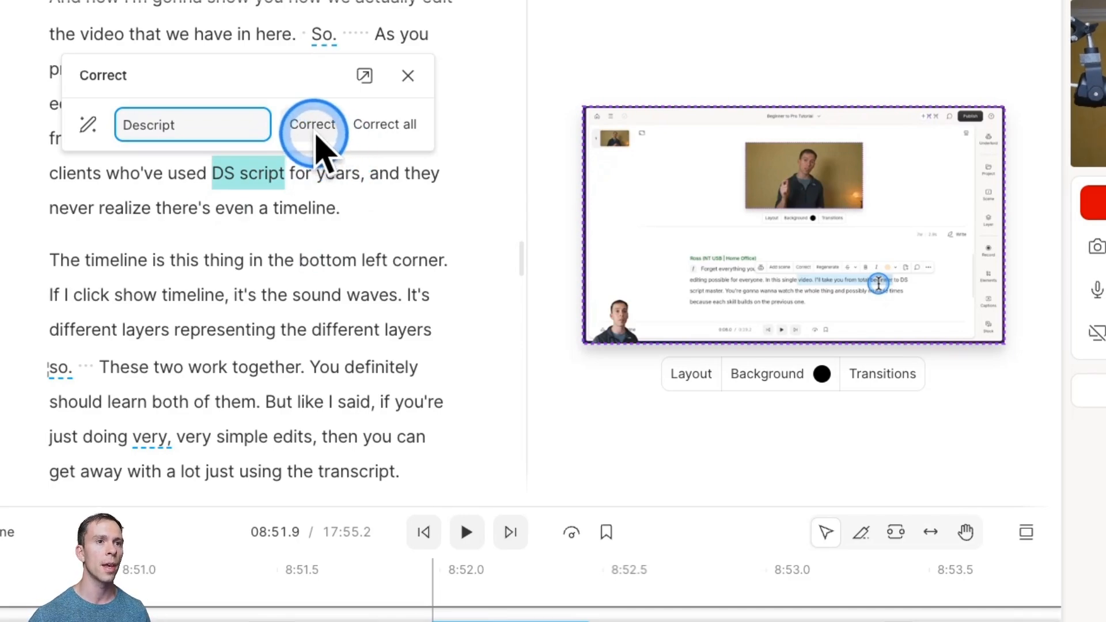
{"action": "left_click", "coordinate": [384, 124]}
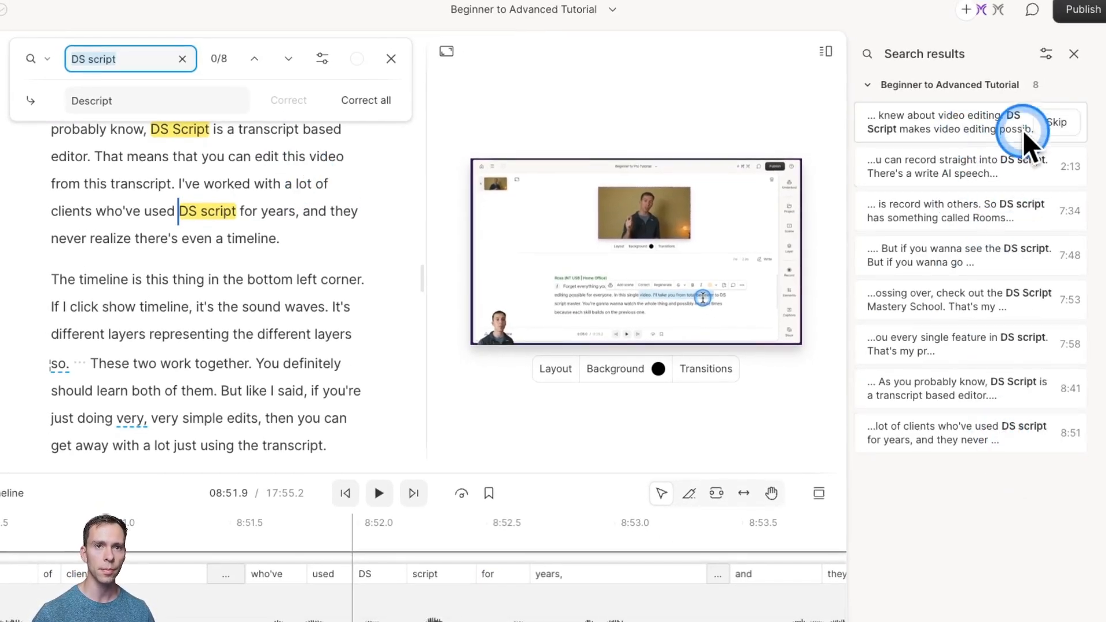
{"action": "mouse_move", "coordinate": [1017, 193]}
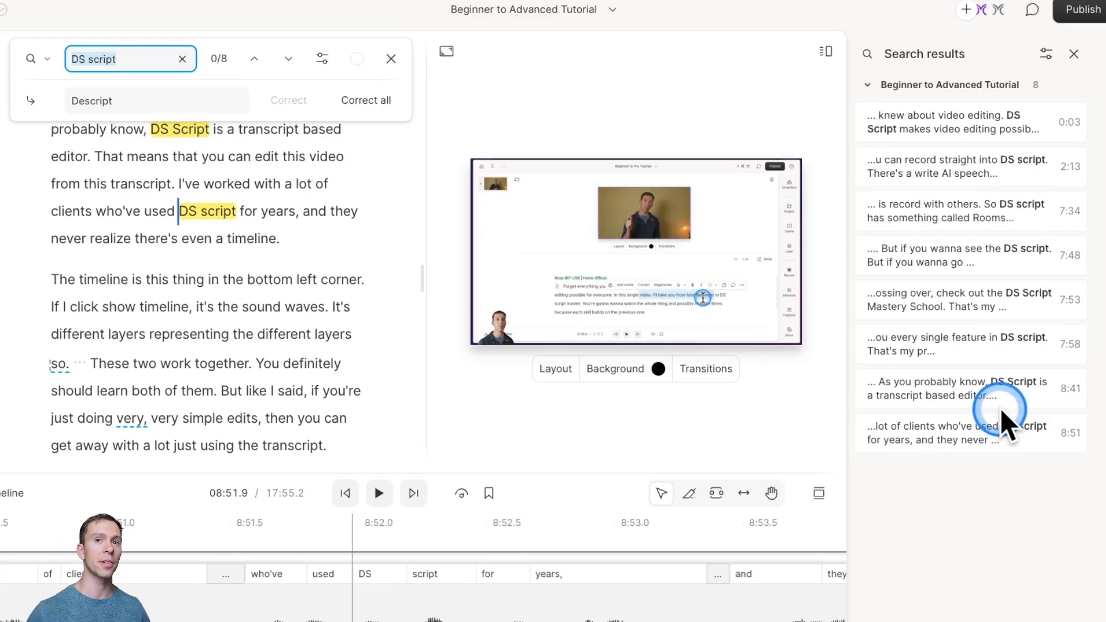
{"action": "left_click", "coordinate": [588, 258]}
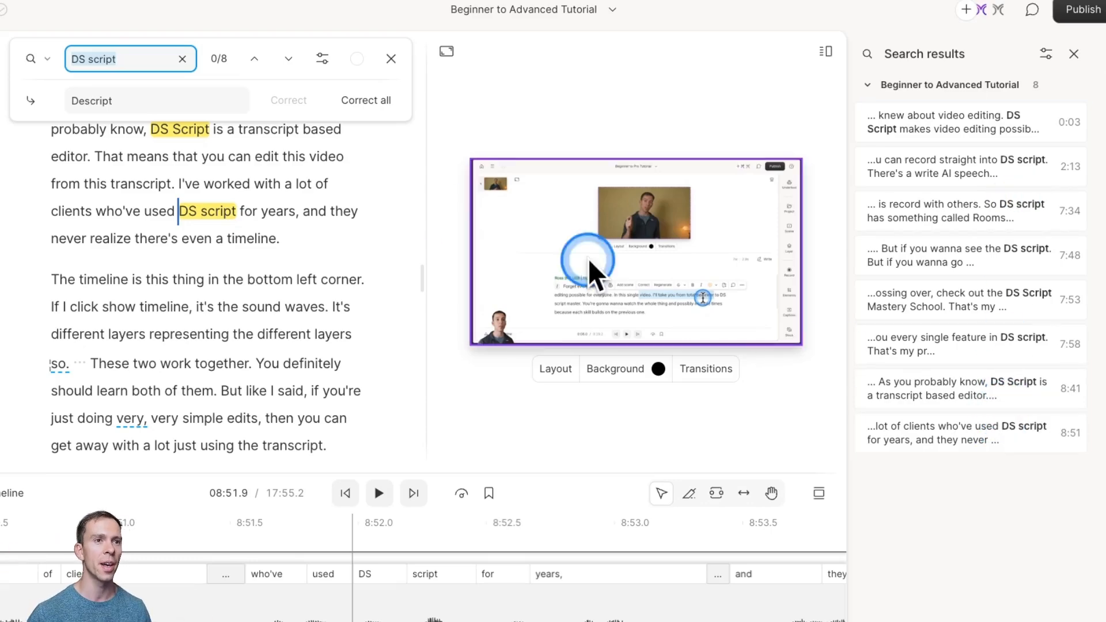
{"action": "left_click", "coordinate": [372, 103]}
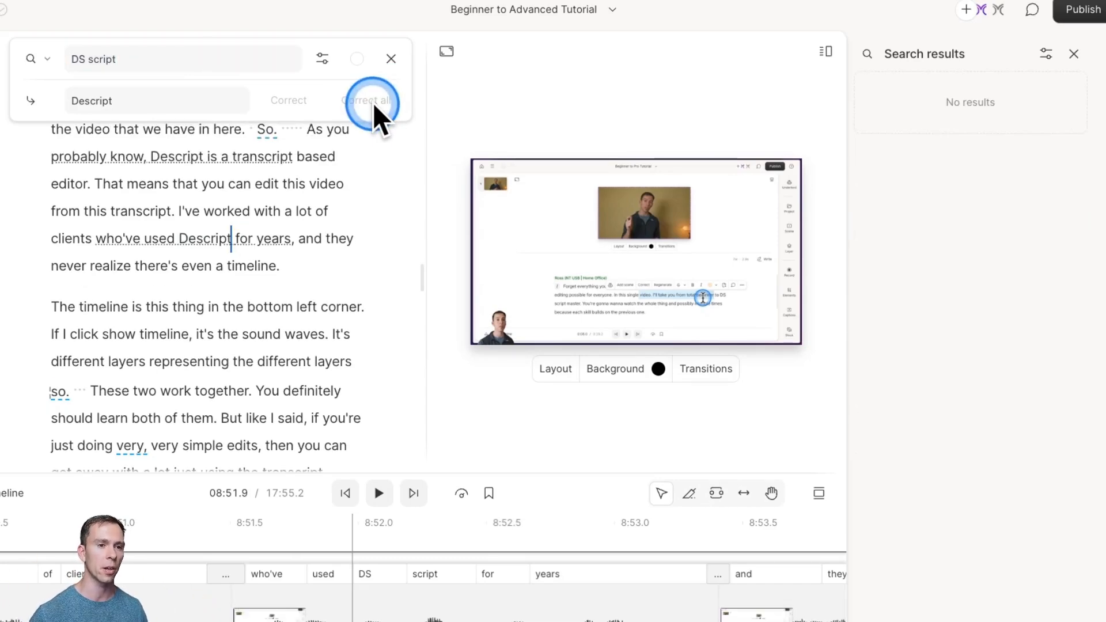
{"action": "key", "text": "Escape"}
- Select the transcript passage about sound waves and layers through "You definitely", and clear the selection
{"action": "left_click_drag", "start_coordinate": [184, 218], "coordinate": [426, 337]}
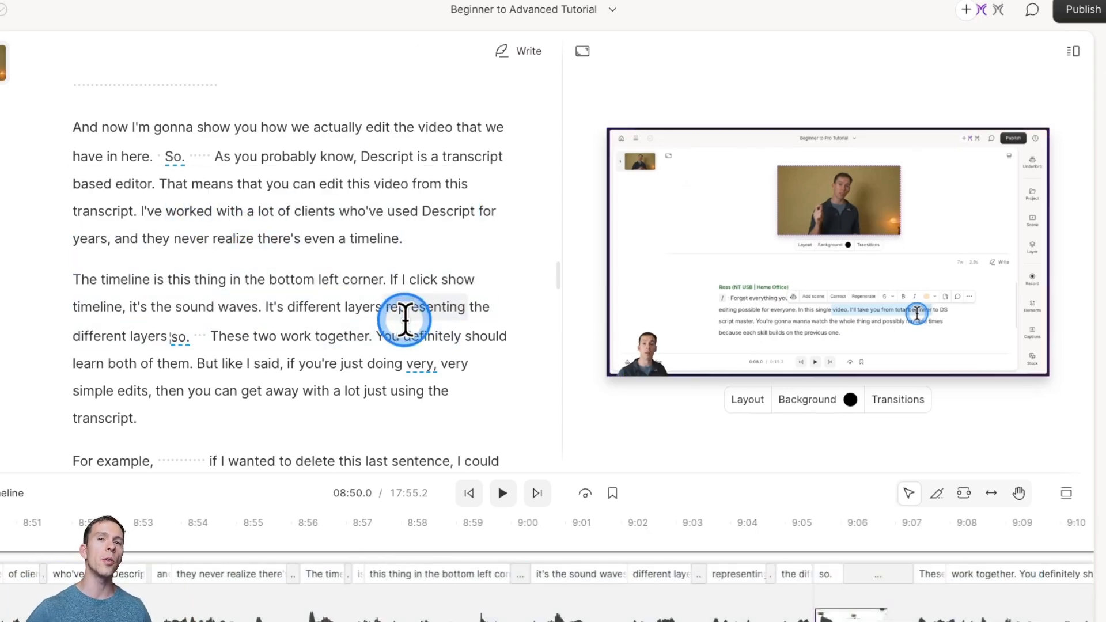
{"action": "left_click_drag", "start_coordinate": [241, 307], "coordinate": [442, 337]}
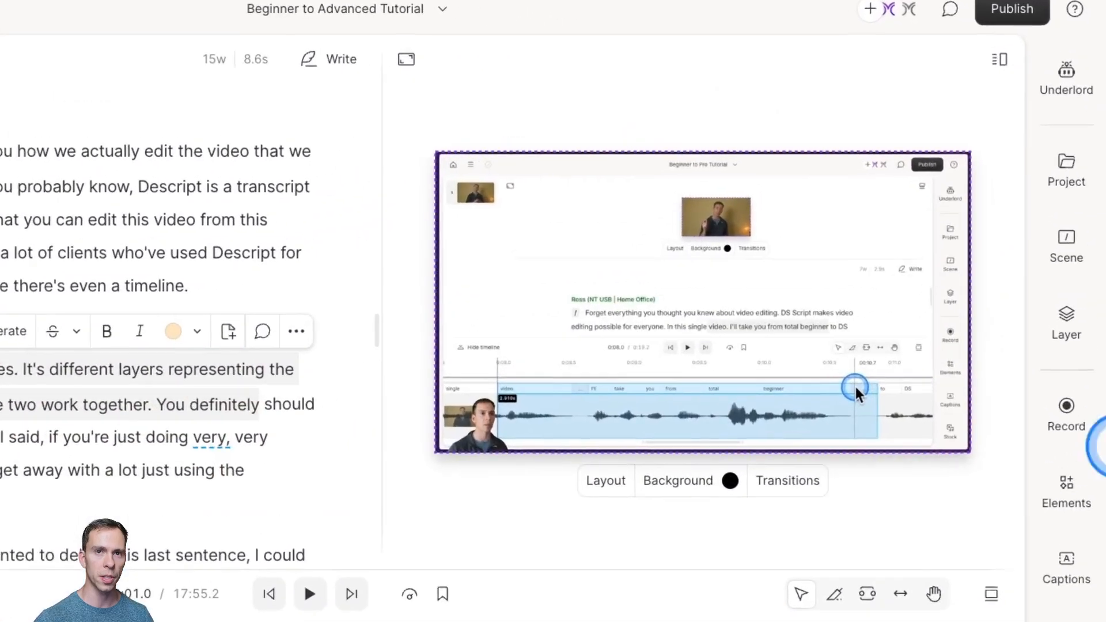
{"action": "left_click", "coordinate": [989, 123]}
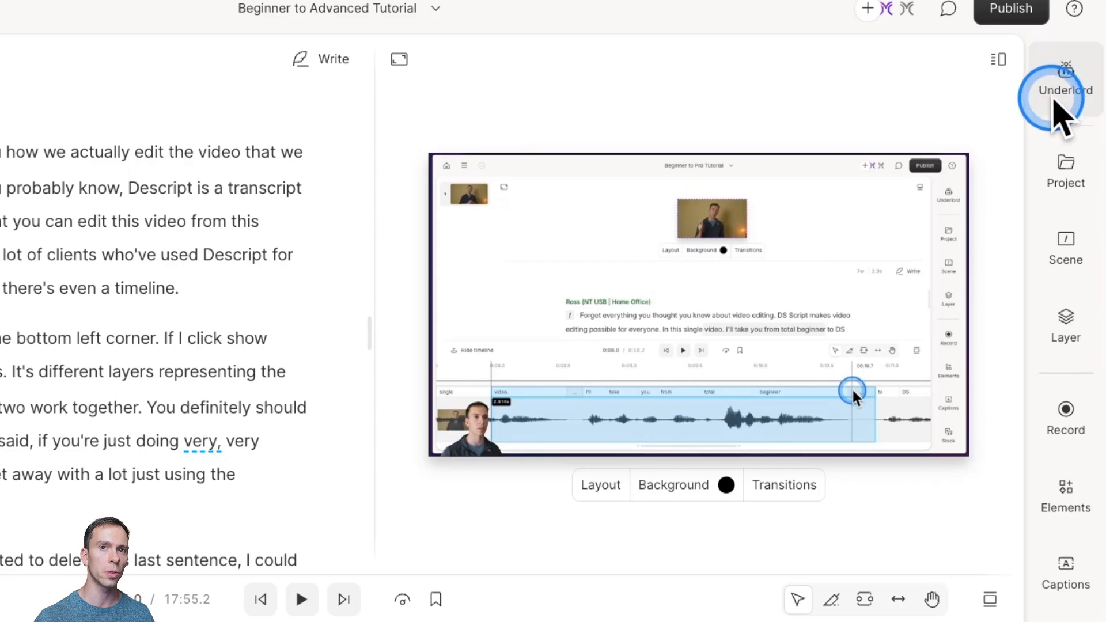
- Browse the Underlord tools, apply Studio Sound to the script audio, and expand the processing activity details
{"action": "left_click", "coordinate": [1067, 92]}
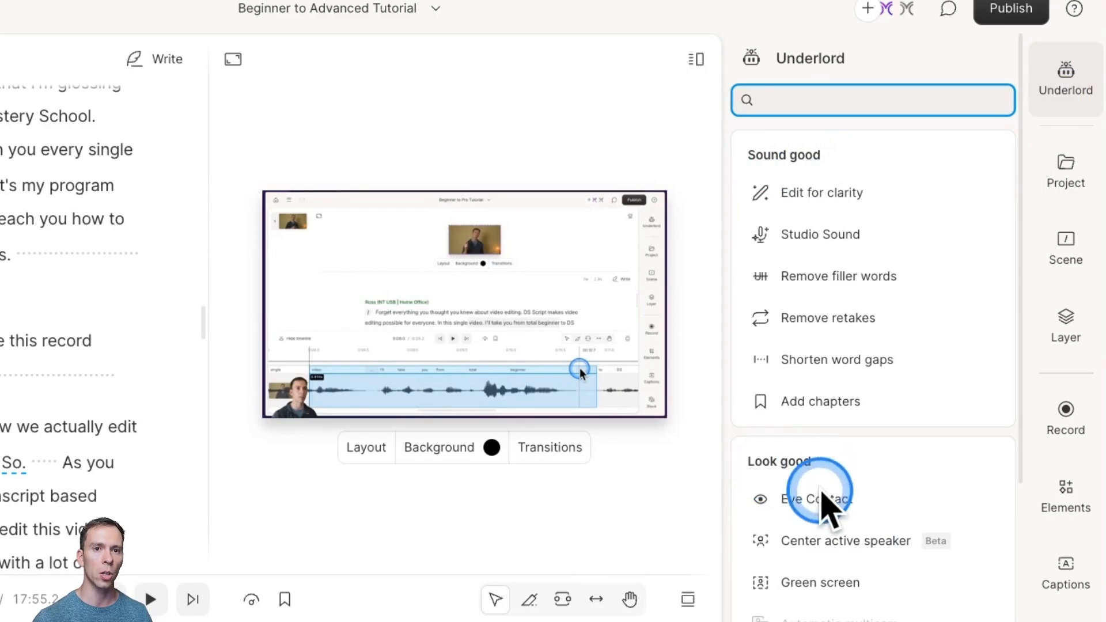
{"action": "scroll", "coordinate": [889, 605], "scroll_direction": "down", "scroll_amount": 2}
{"action": "scroll", "coordinate": [858, 616], "scroll_direction": "down", "scroll_amount": 6}
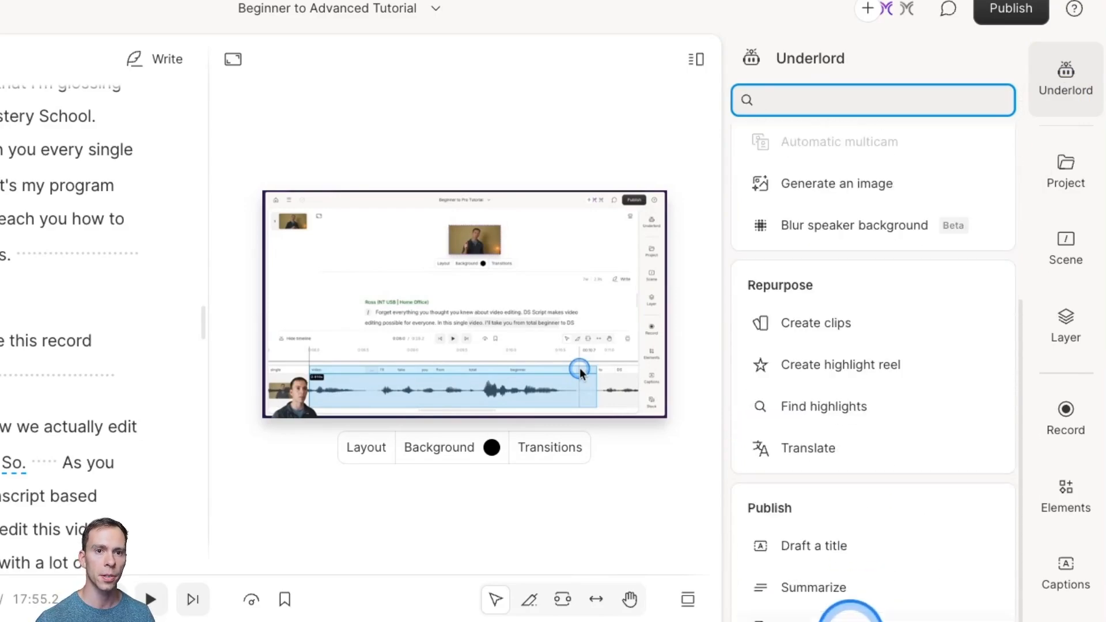
{"action": "scroll", "coordinate": [858, 615], "scroll_direction": "down", "scroll_amount": 3}
{"action": "scroll", "coordinate": [858, 614], "scroll_direction": "up", "scroll_amount": 9}
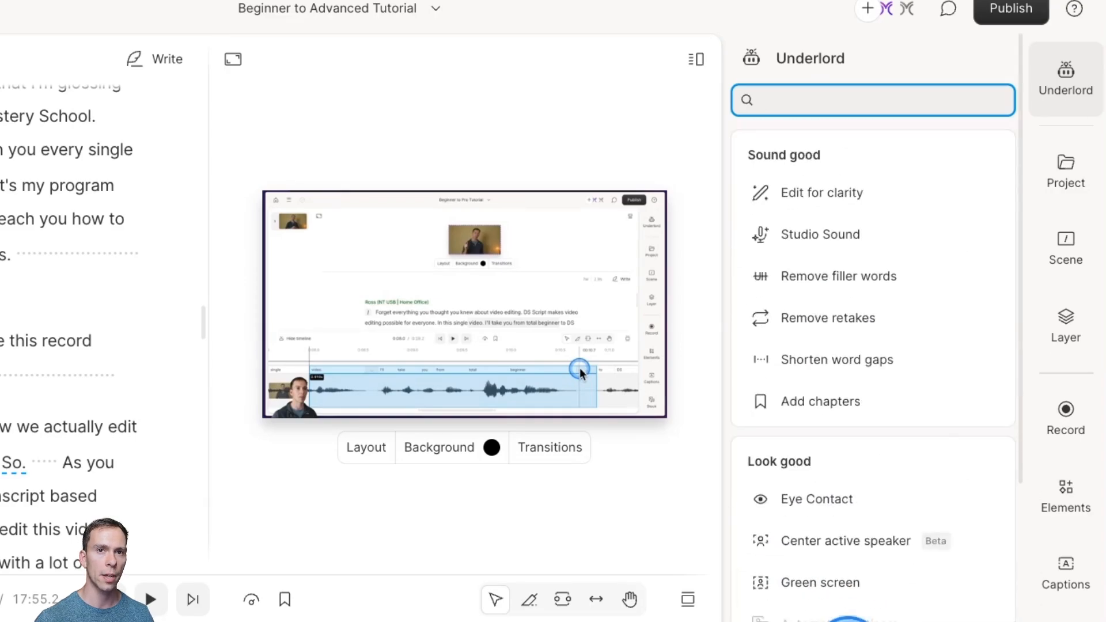
{"action": "mouse_move", "coordinate": [953, 371]}
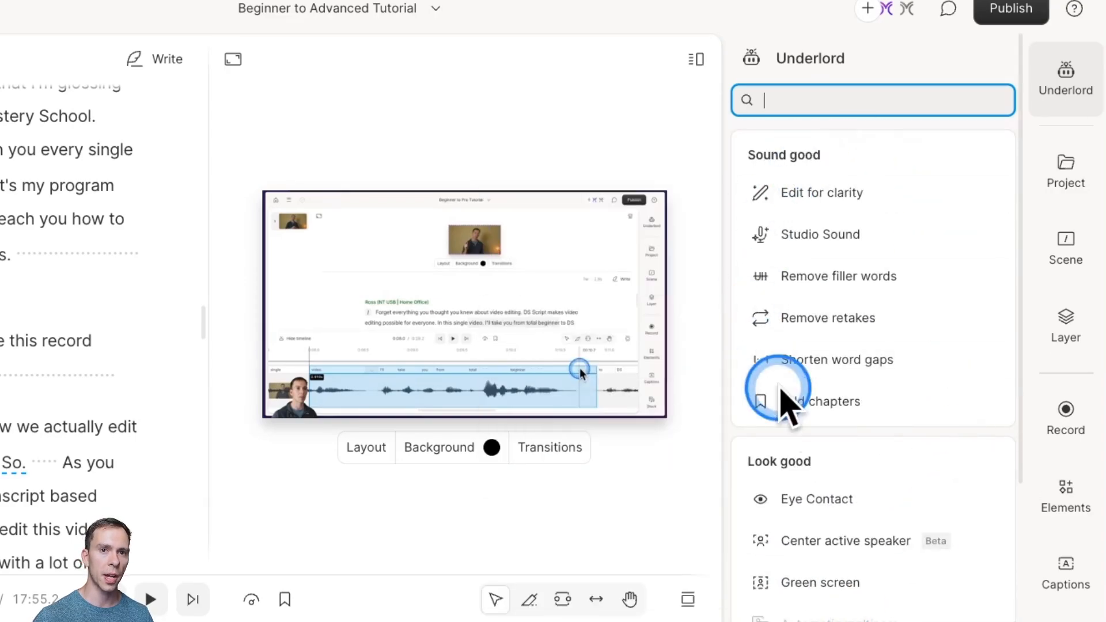
{"action": "mouse_move", "coordinate": [880, 237]}
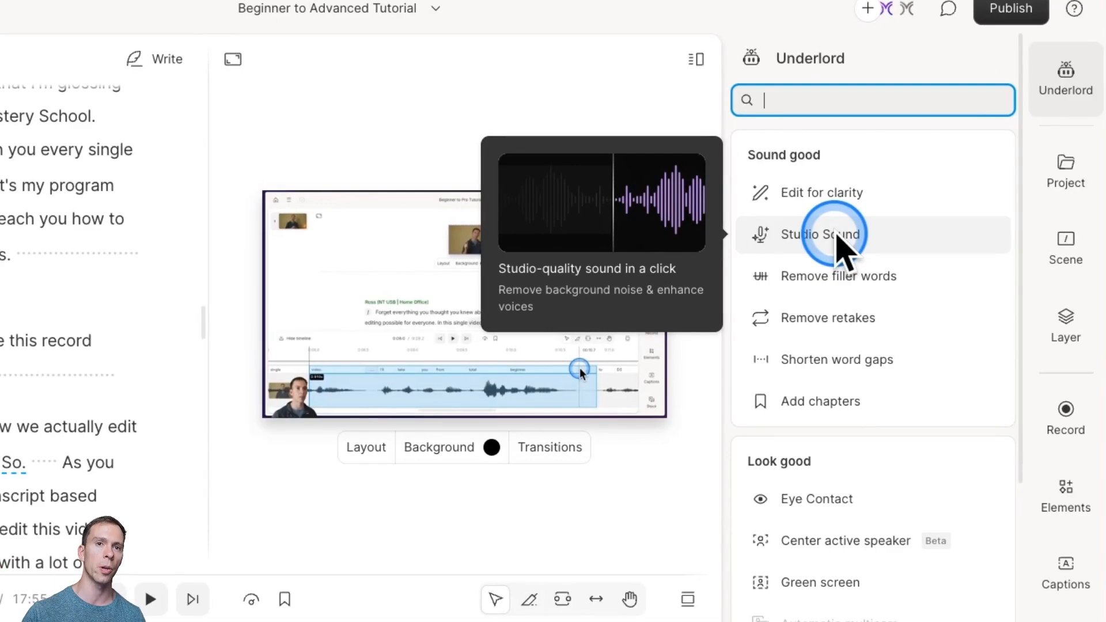
{"action": "left_click", "coordinate": [834, 236]}
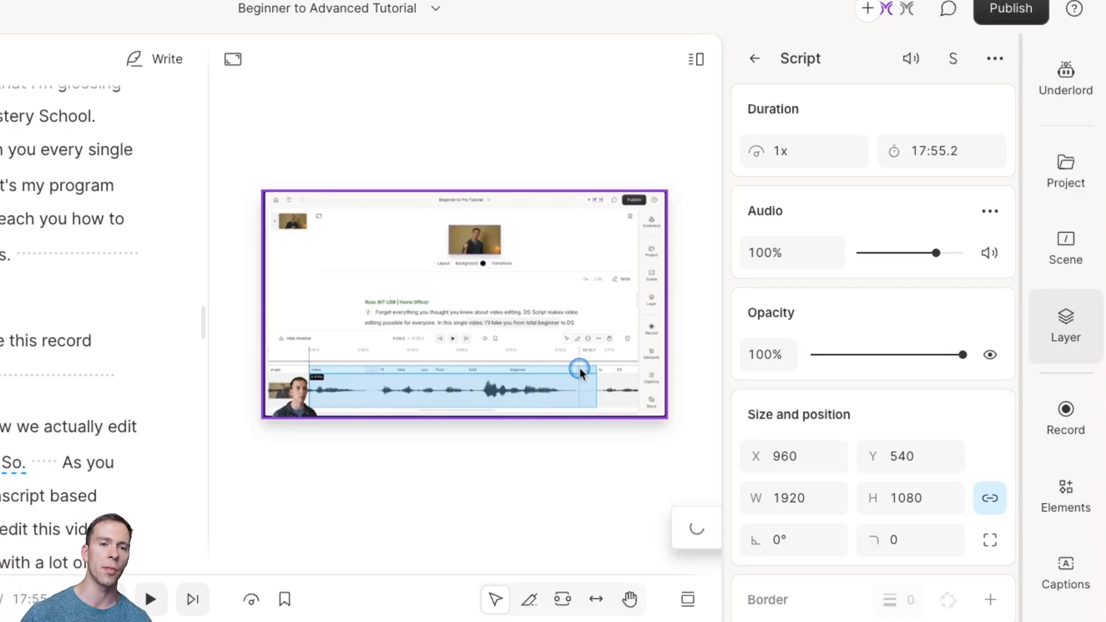
{"action": "mouse_move", "coordinate": [696, 541]}
{"action": "left_click", "coordinate": [532, 525]}
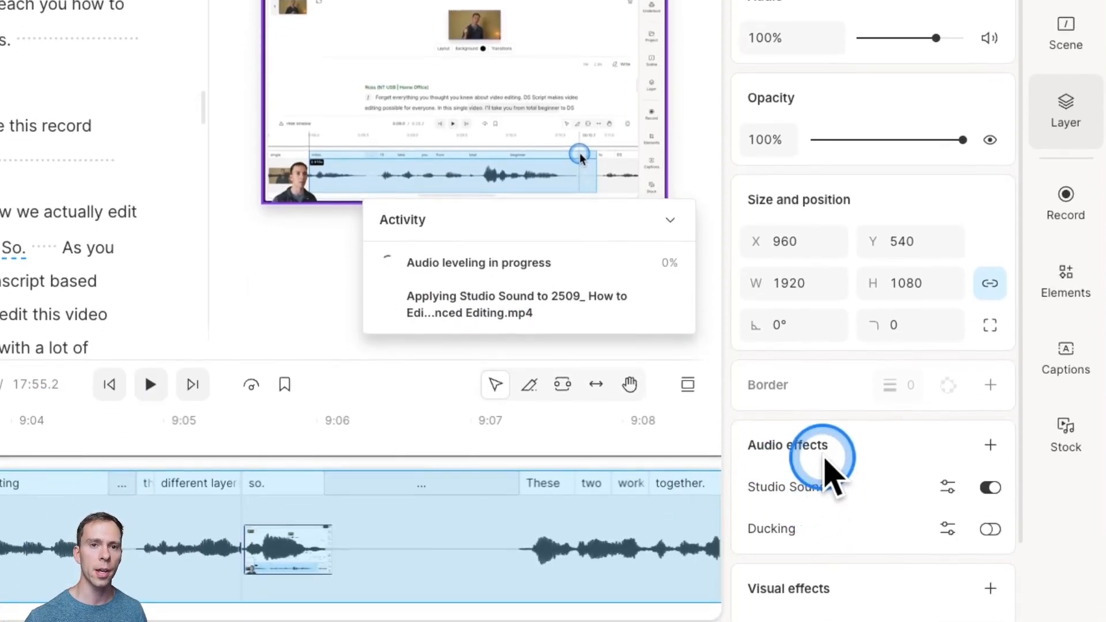
- Hide and reopen the script layer's properties, then try to adjust the intensity in the Studio Sound effect settings
{"action": "left_click", "coordinate": [1064, 122]}
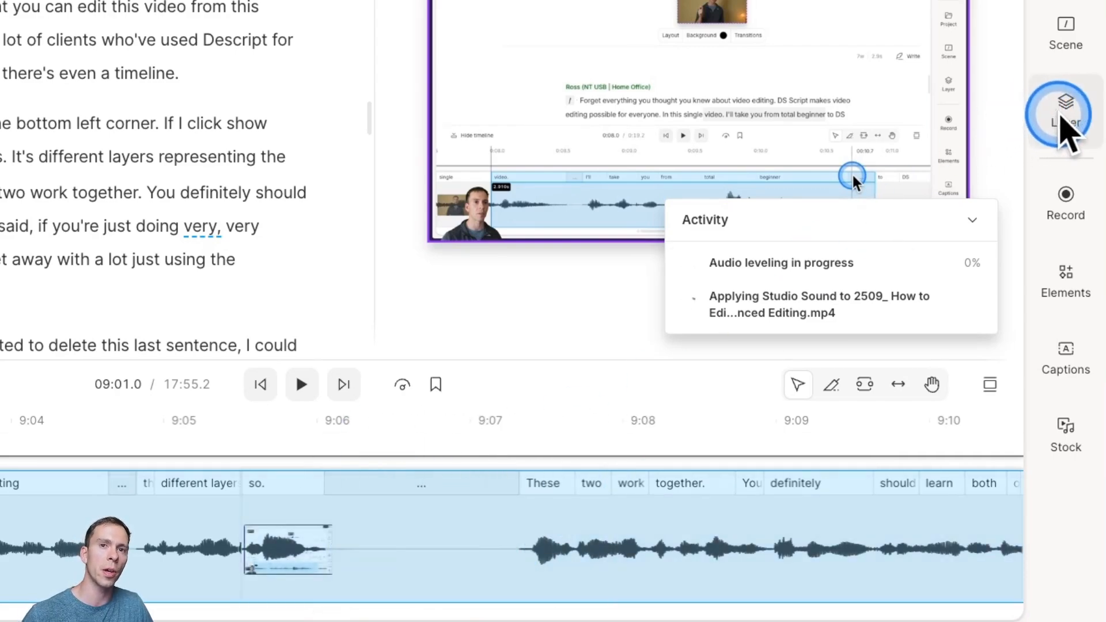
{"action": "left_click", "coordinate": [1070, 112]}
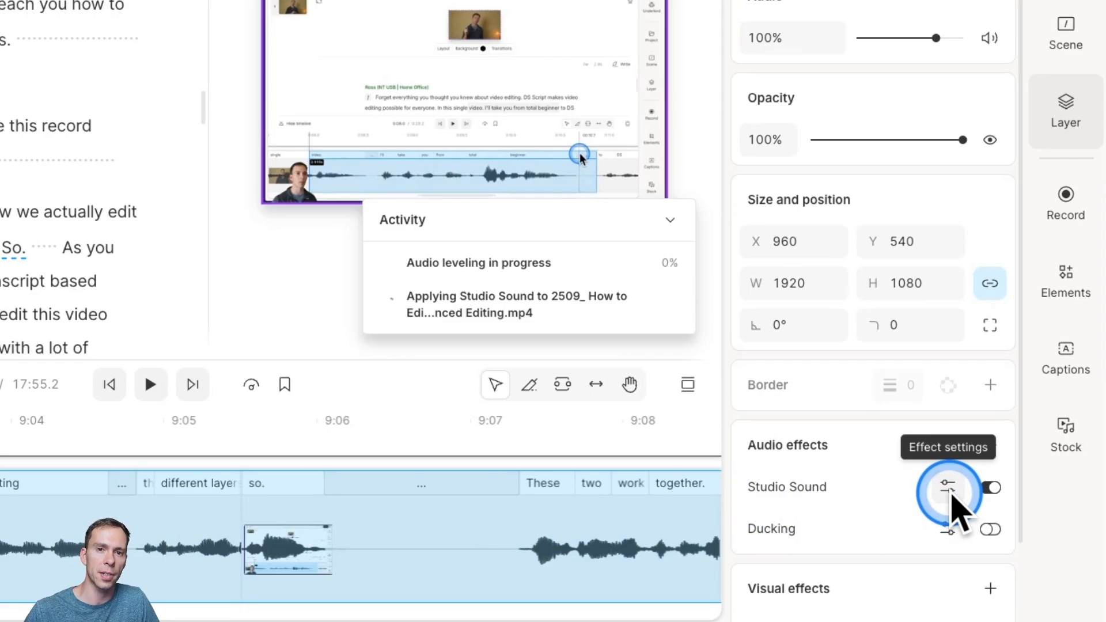
{"action": "left_click", "coordinate": [948, 489]}
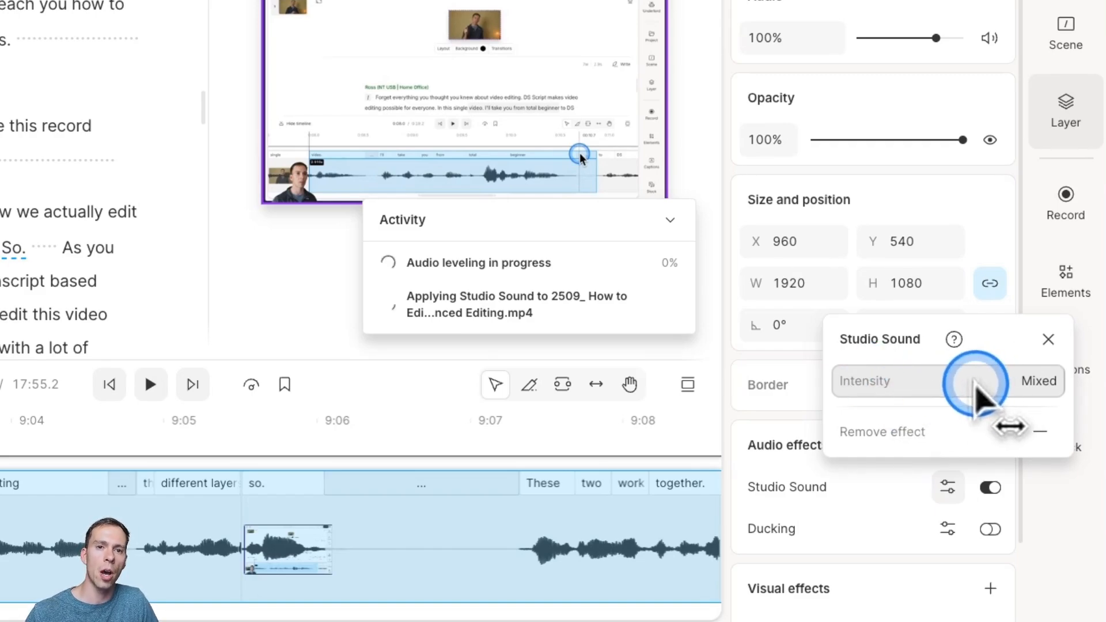
{"action": "left_click_drag", "start_coordinate": [976, 385], "coordinate": [920, 388]}
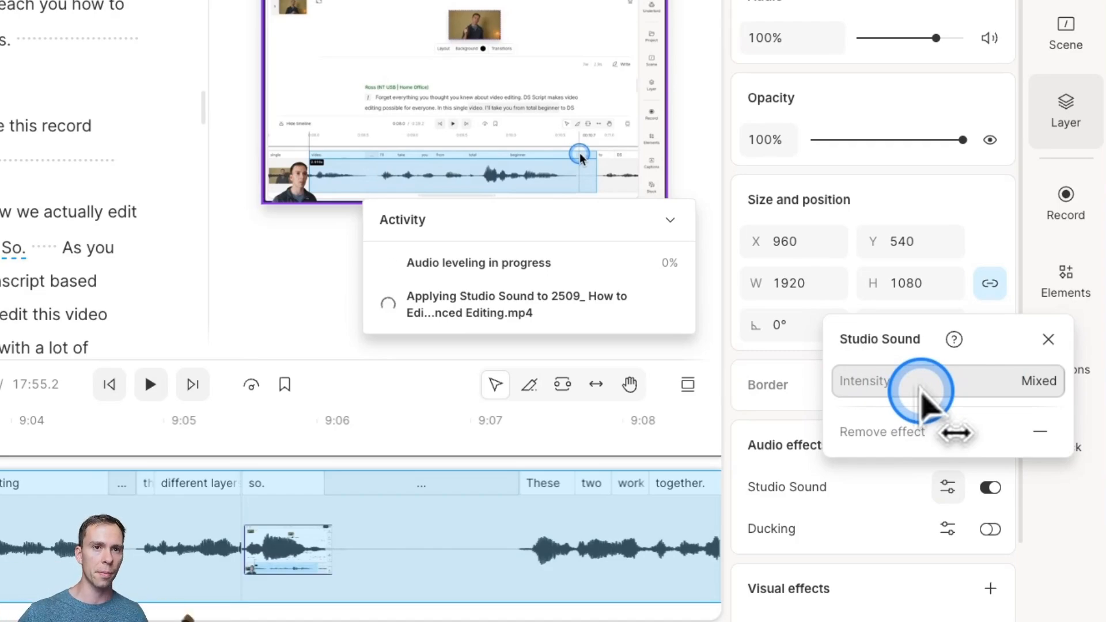
{"action": "left_click_drag", "start_coordinate": [920, 397], "coordinate": [950, 388]}
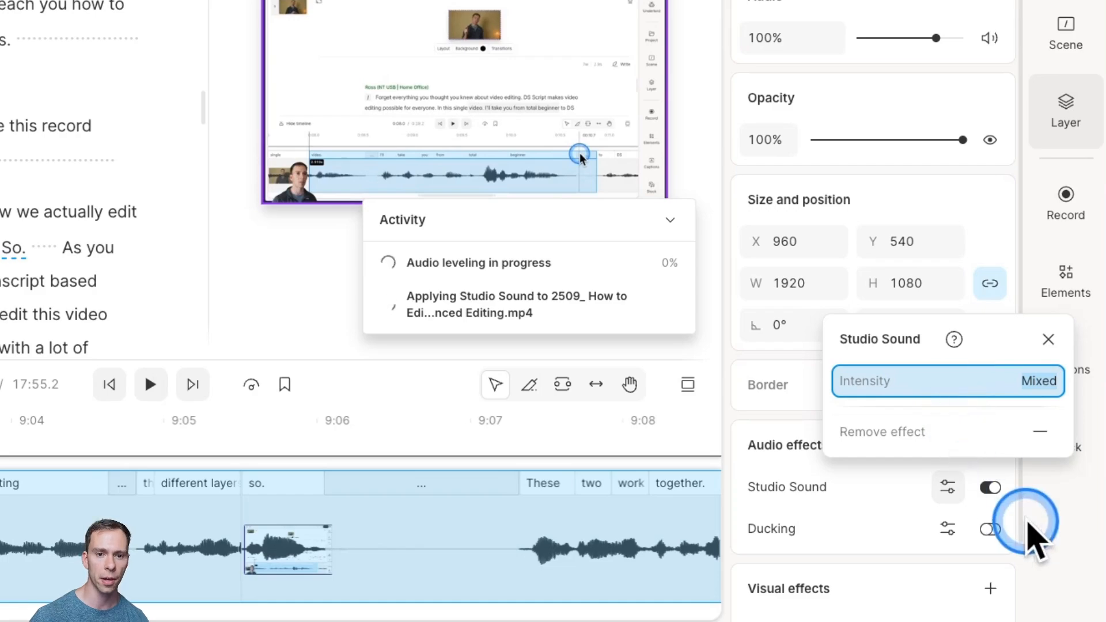
- Set the Studio Sound intensity to 100% and close the effect settings
{"action": "type", "text": "100"}
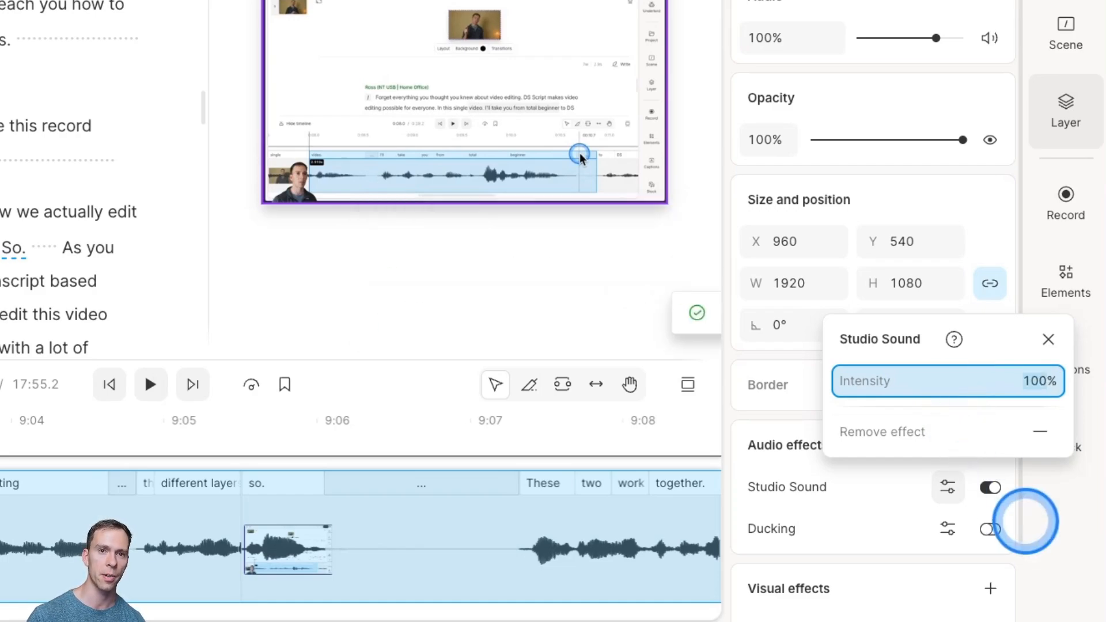
{"action": "left_click", "coordinate": [907, 353]}
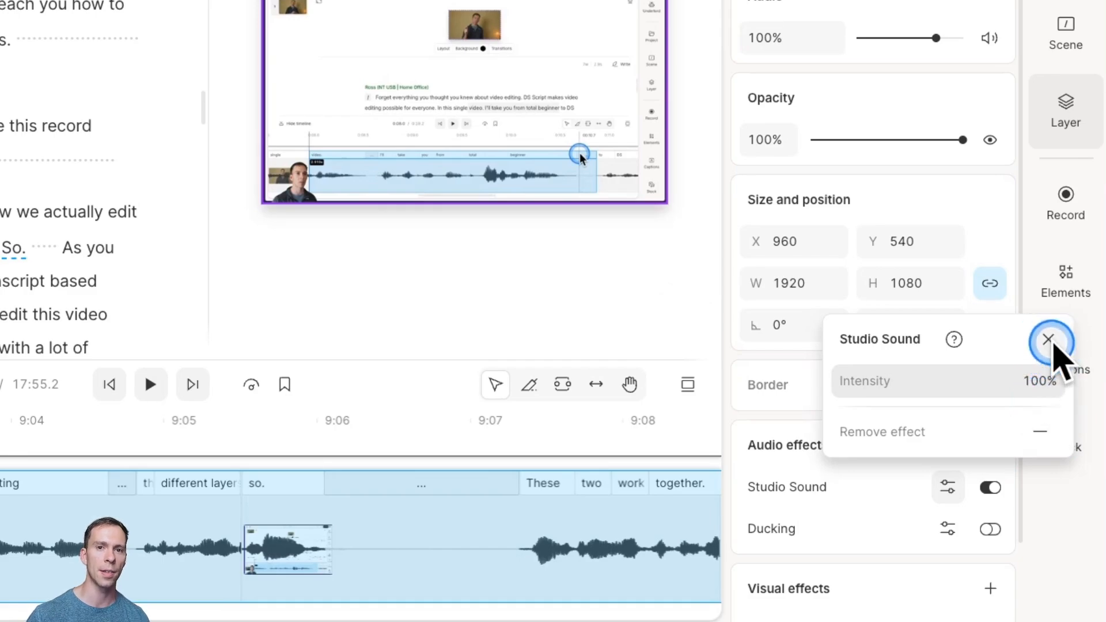
{"action": "left_click", "coordinate": [1048, 340]}
{"action": "left_click", "coordinate": [733, 562]}
{"action": "left_click", "coordinate": [1, 436]}
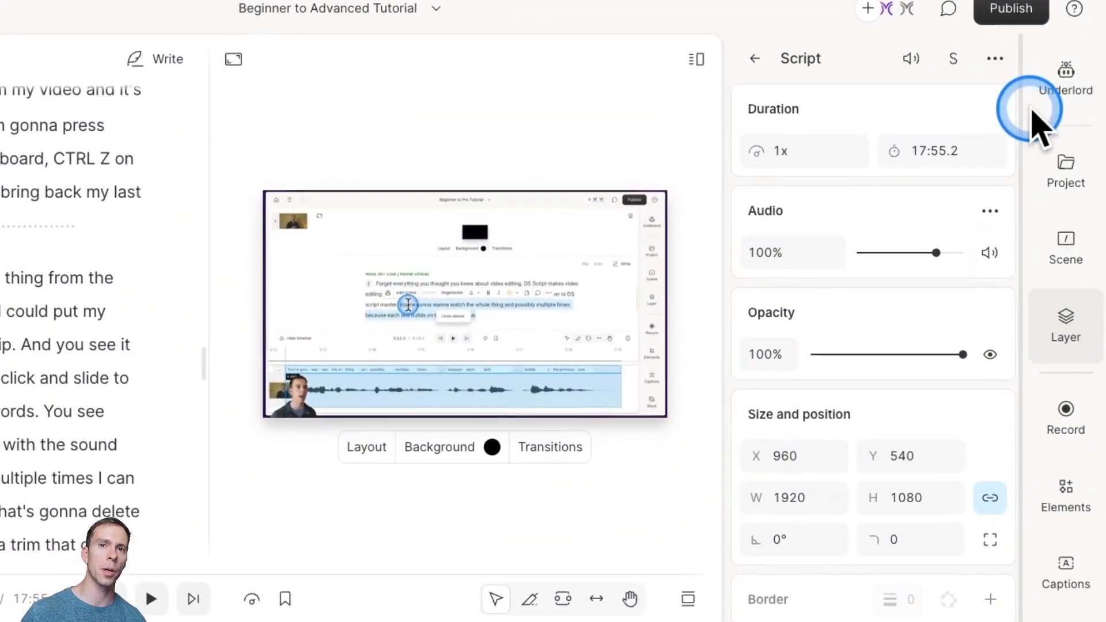
- Start Underlord's Remove filler words tool on the transcript
{"action": "left_click", "coordinate": [1067, 88]}
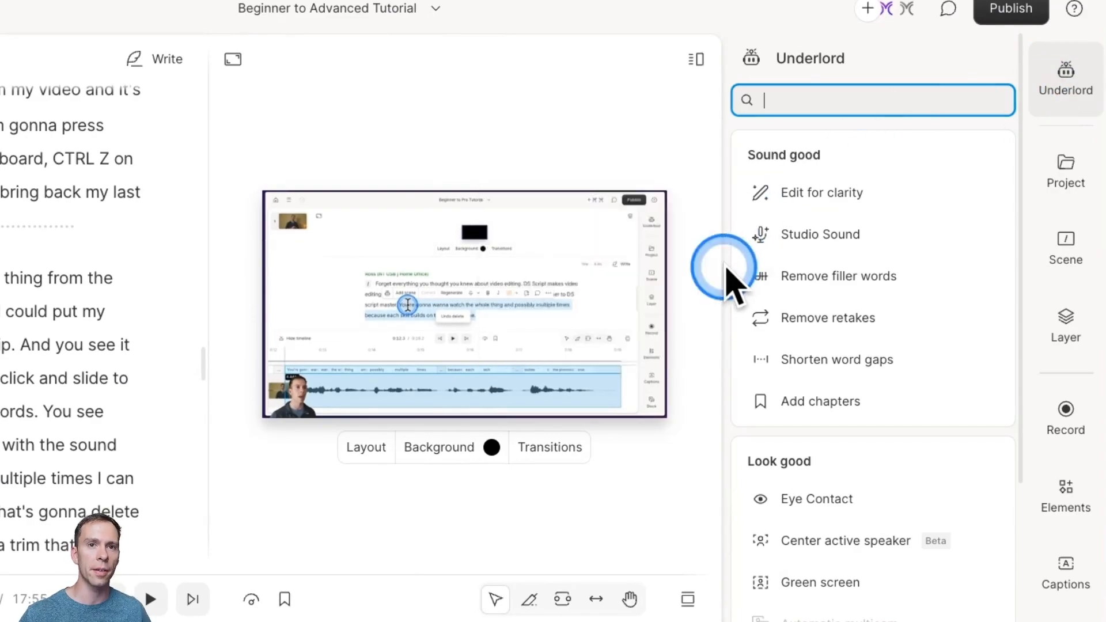
{"action": "mouse_move", "coordinate": [878, 292]}
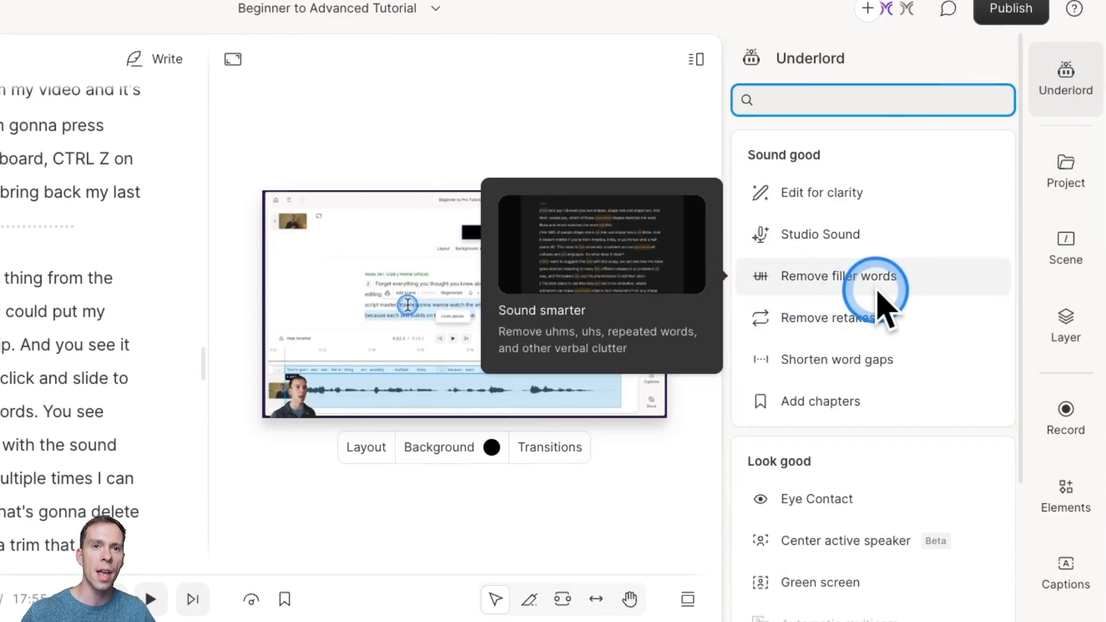
{"action": "left_click", "coordinate": [841, 282]}
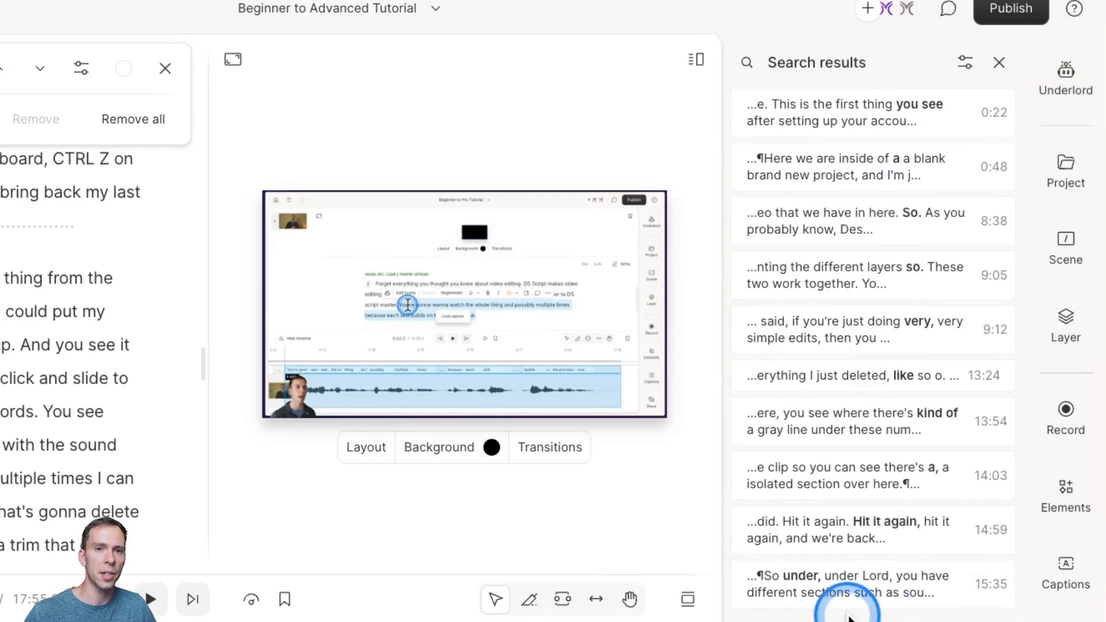
{"action": "left_click", "coordinate": [902, 182]}
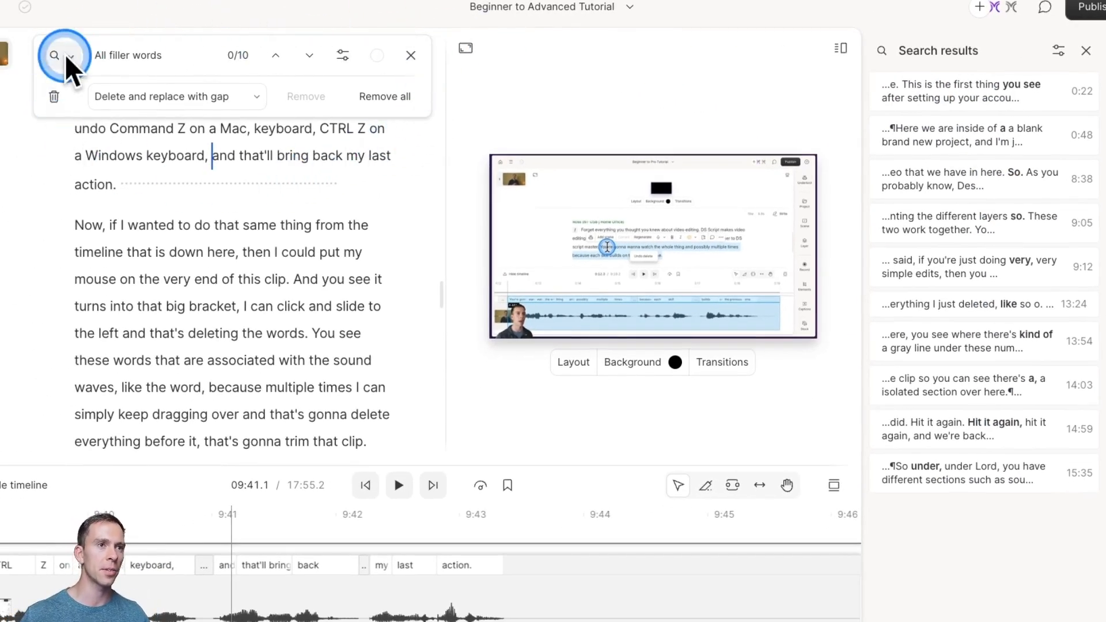
- Limit the filler word search to "So" and "Like" only
{"action": "left_click", "coordinate": [130, 56]}
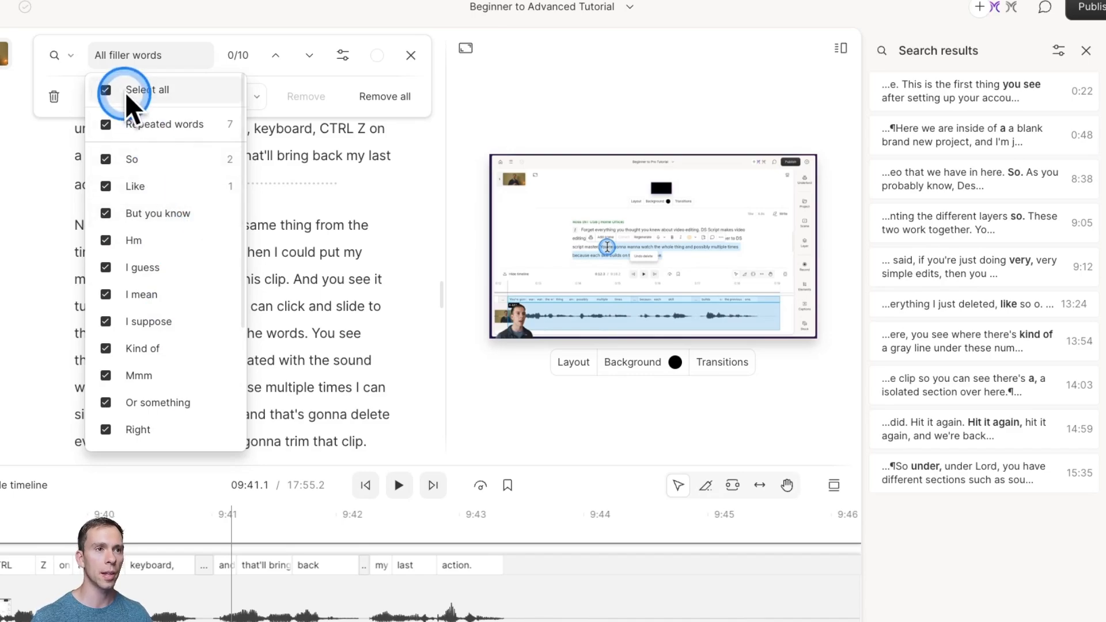
{"action": "left_click", "coordinate": [108, 88]}
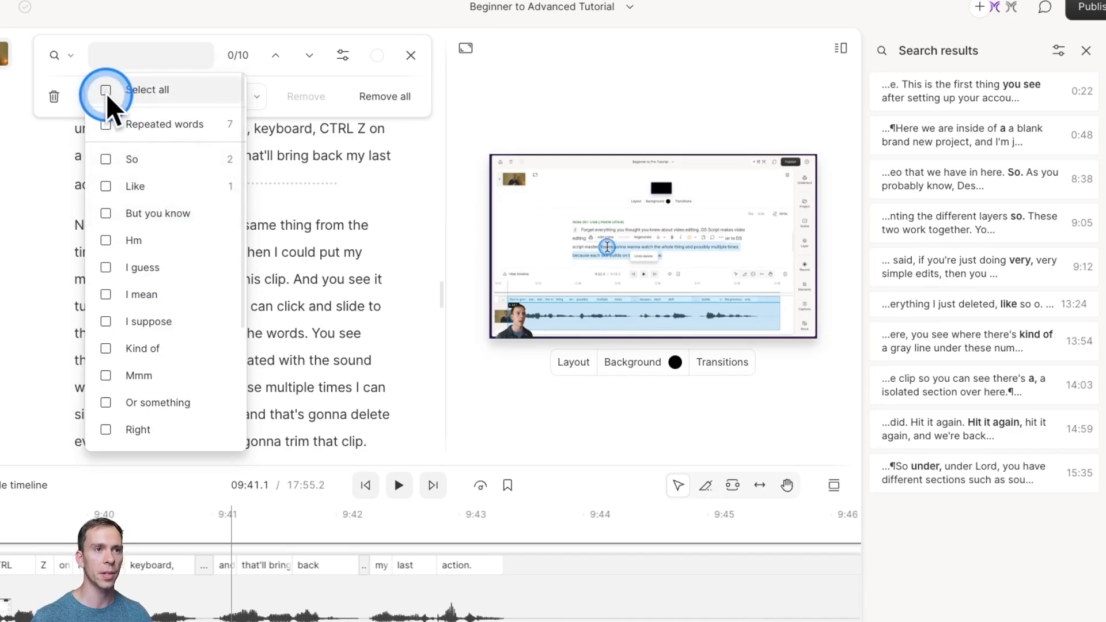
{"action": "left_click", "coordinate": [104, 159]}
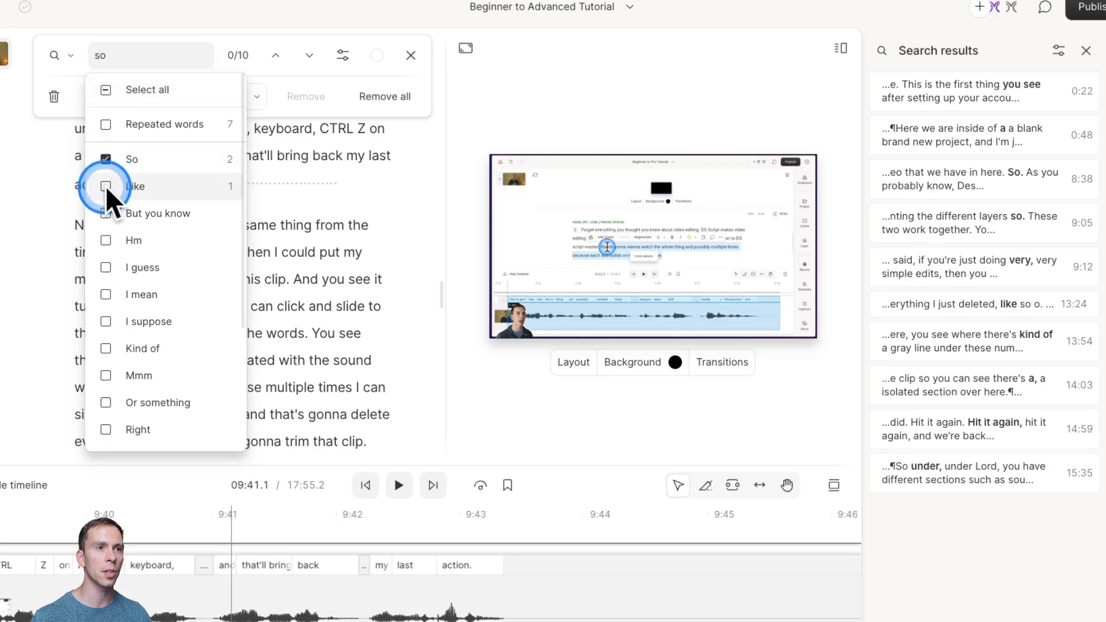
{"action": "left_click", "coordinate": [106, 186]}
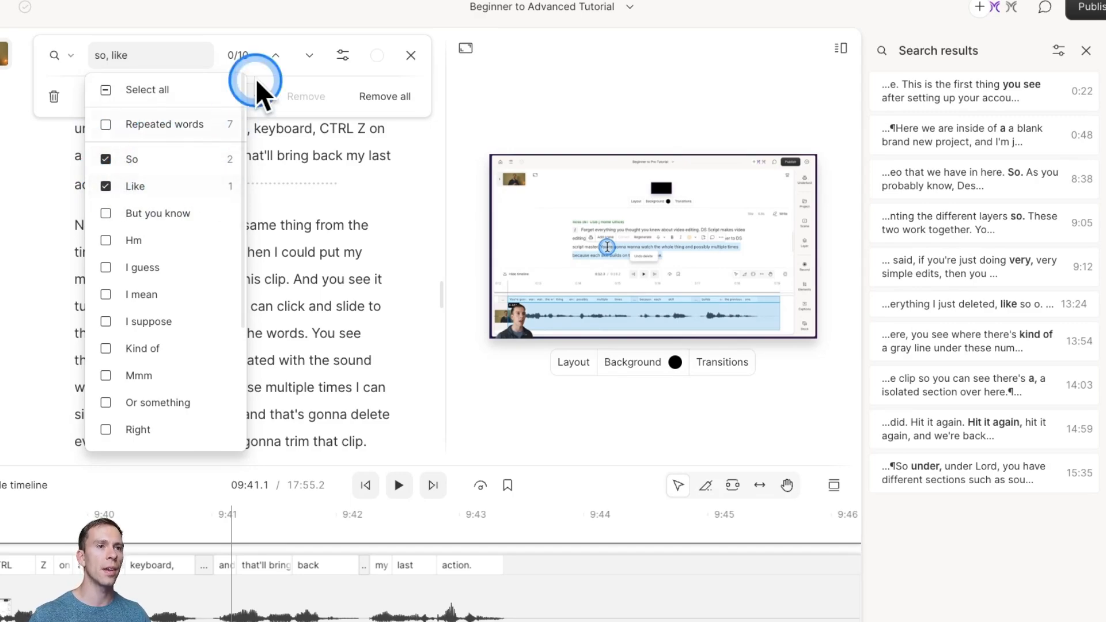
{"action": "left_click", "coordinate": [242, 52]}
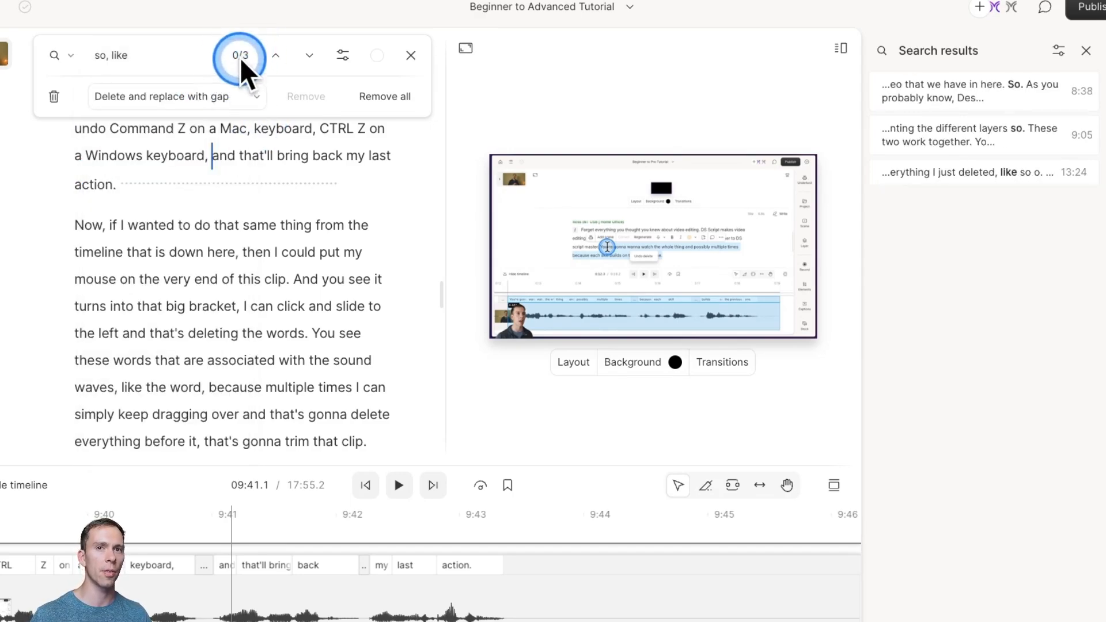
- Remove all matching filler words using the "Delete and replace with gap" option
{"action": "left_click", "coordinate": [247, 96]}
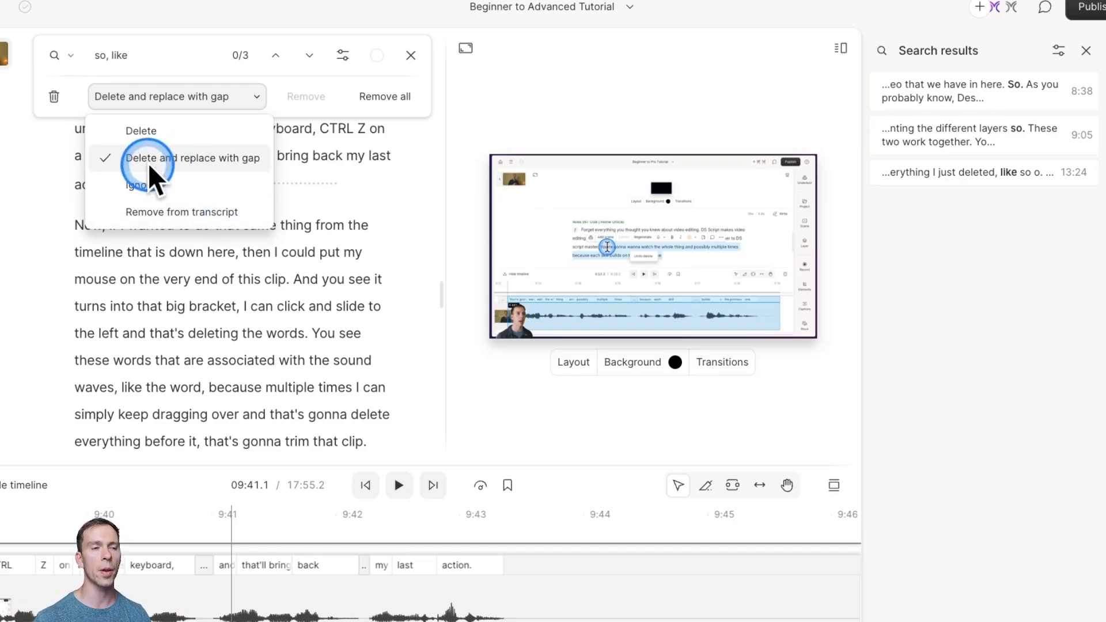
{"action": "left_click", "coordinate": [193, 160]}
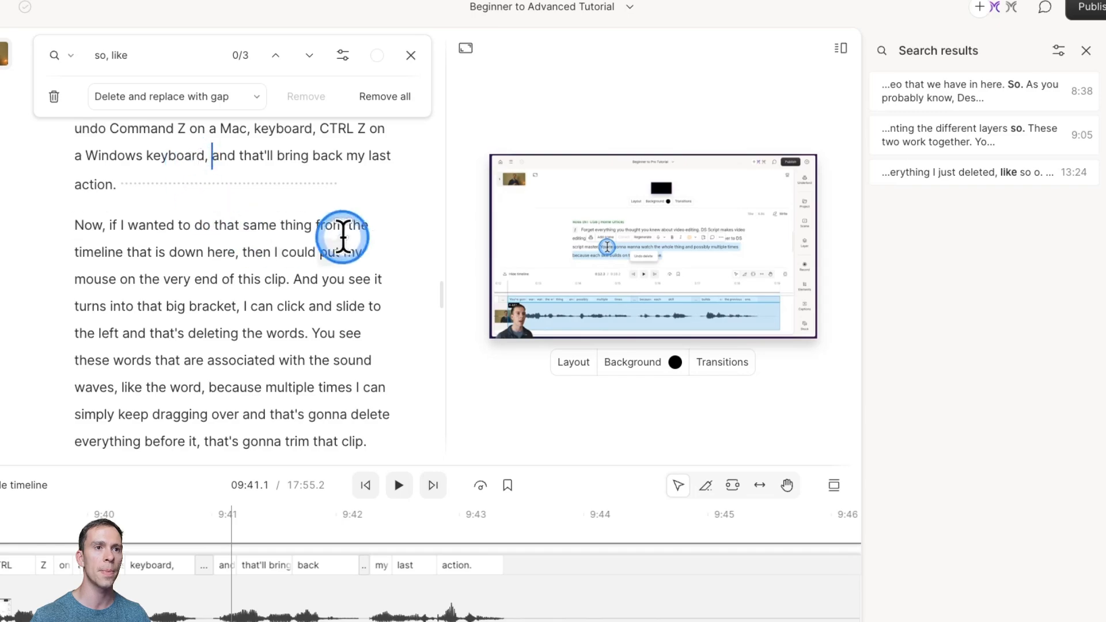
{"action": "left_click", "coordinate": [406, 98]}
{"action": "left_click", "coordinate": [396, 99]}
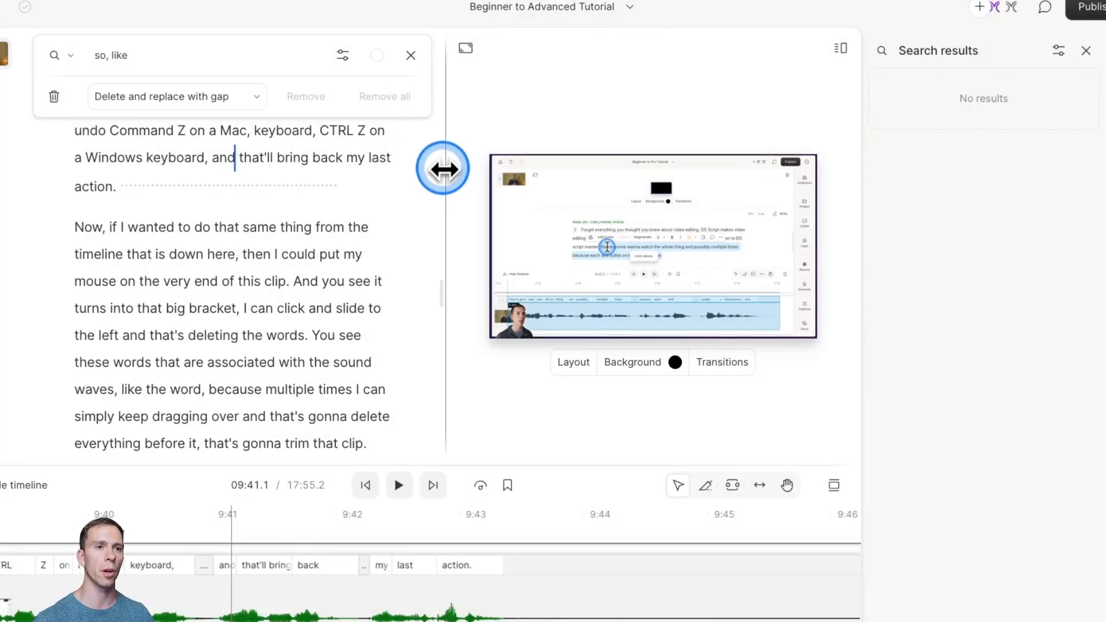
- Generate 5 chapters for the video with Underlord's Add chapters tool
{"action": "left_click", "coordinate": [1066, 70]}
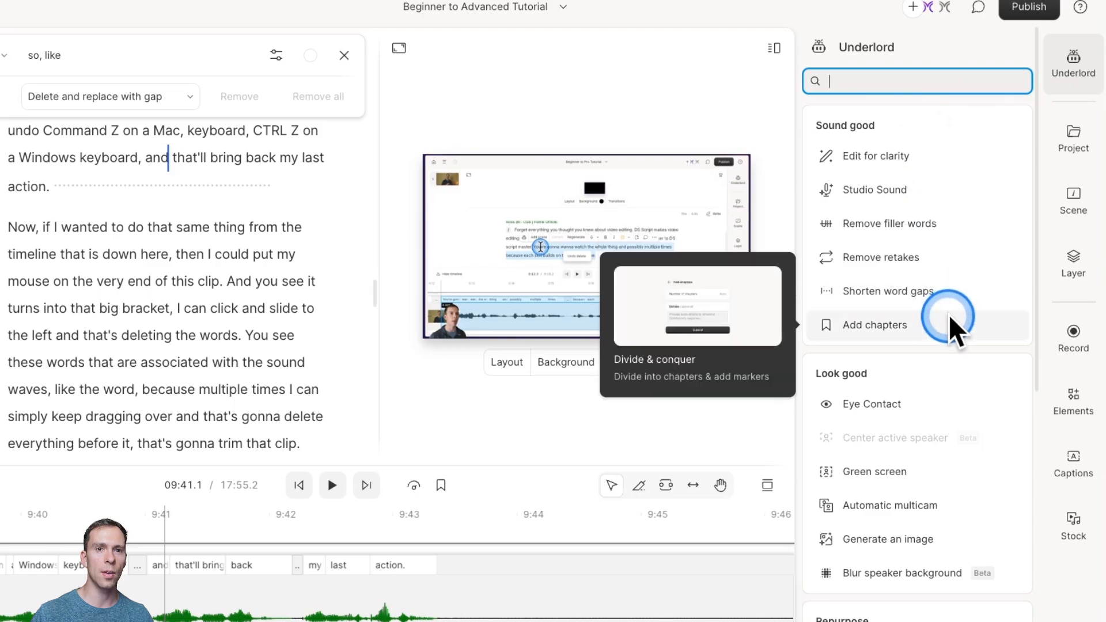
{"action": "left_click", "coordinate": [882, 327]}
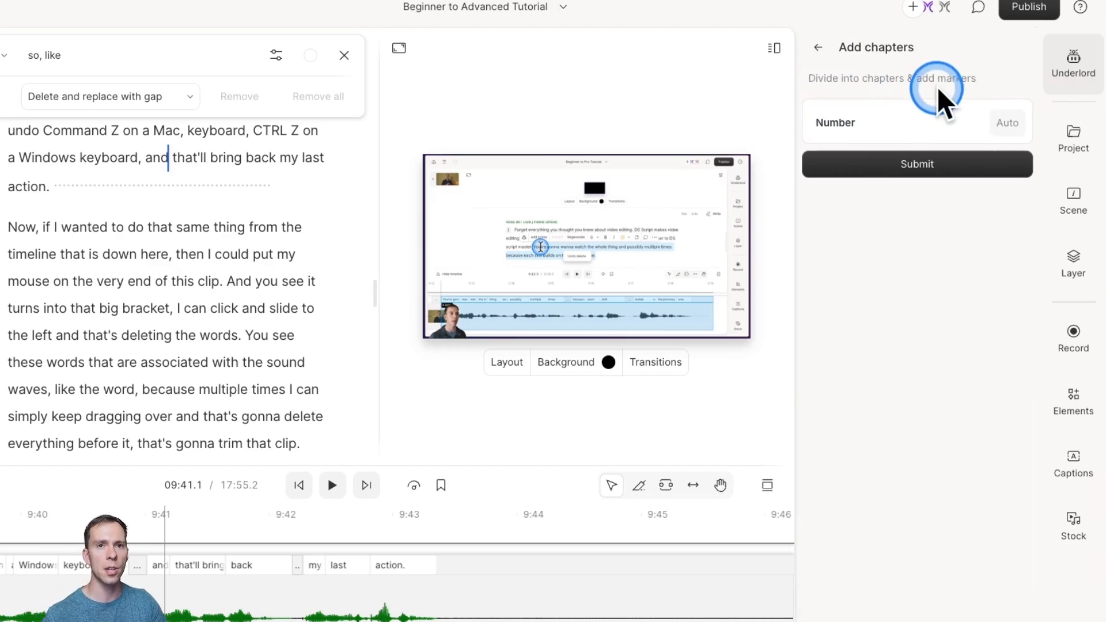
{"action": "left_click", "coordinate": [1009, 122]}
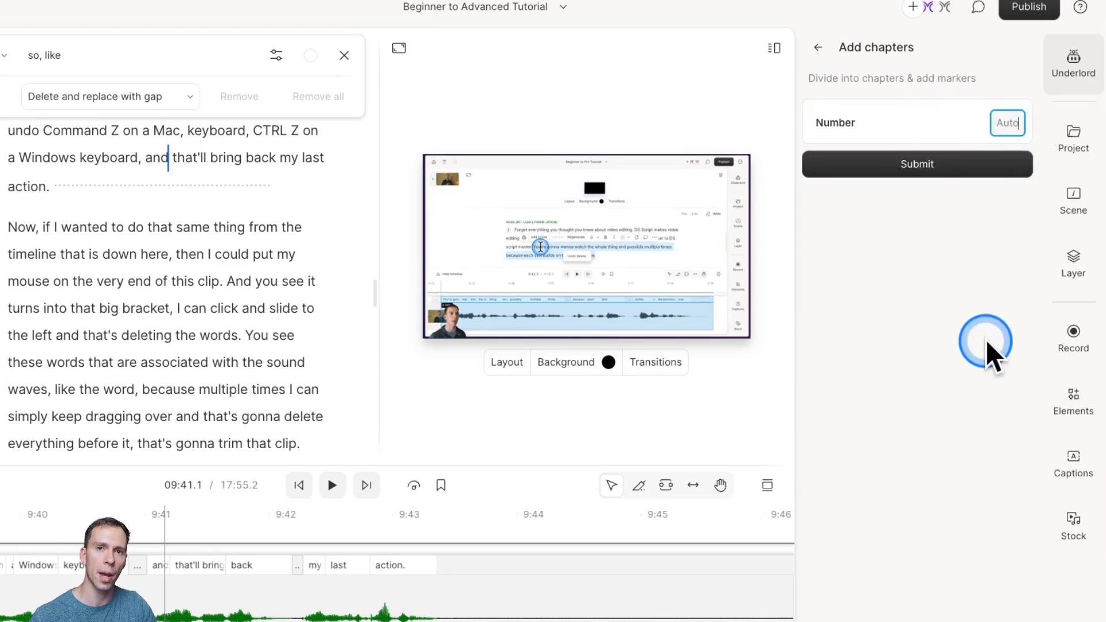
{"action": "type", "text": "5"}
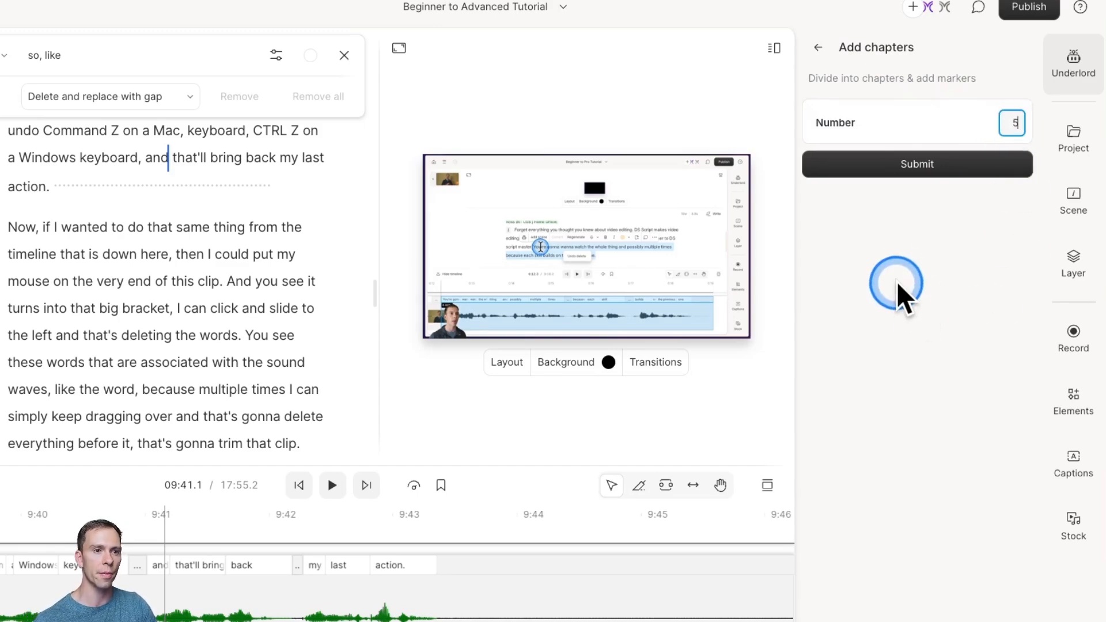
{"action": "left_click", "coordinate": [898, 275]}
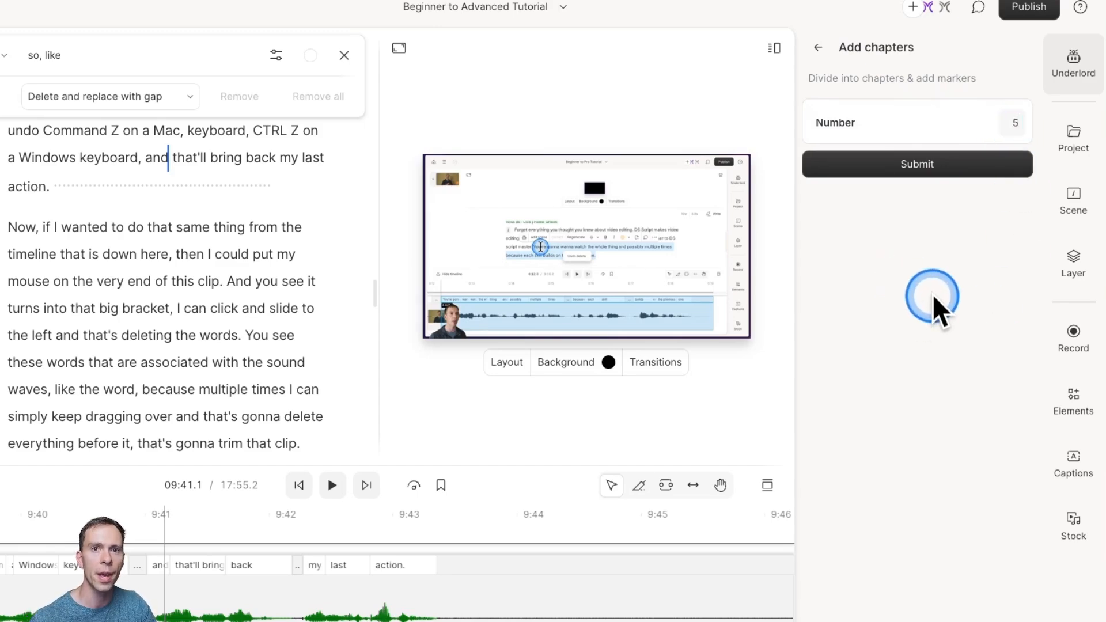
{"action": "left_click", "coordinate": [882, 167]}
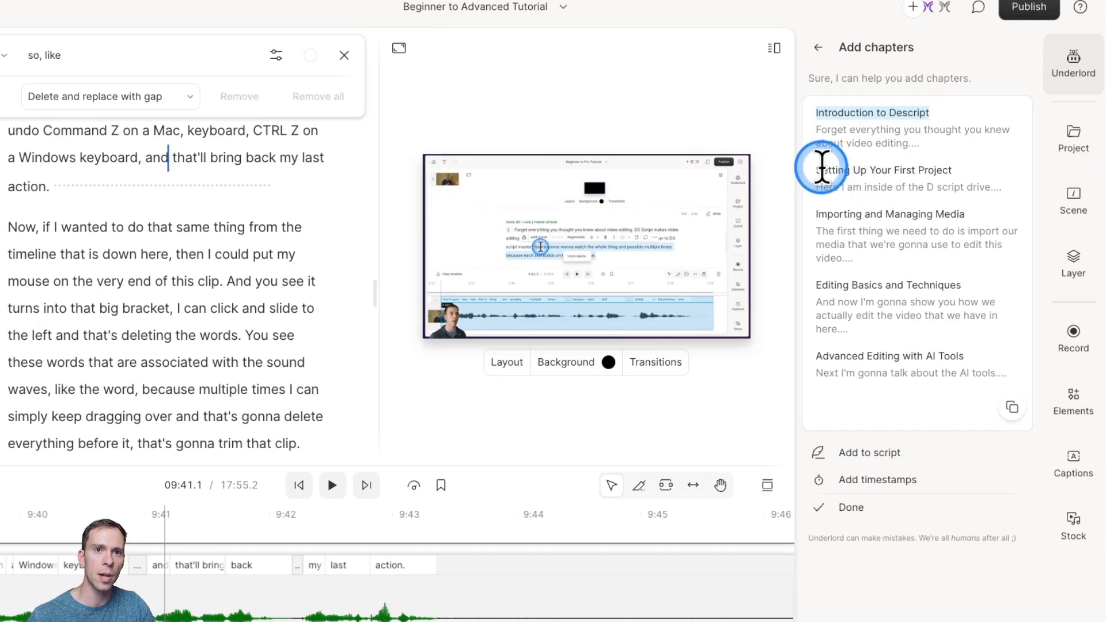
- Review the suggested chapter titles from "Setting Up Your First Project" through "Advanced Editing with AI Tools"
{"action": "left_click_drag", "start_coordinate": [817, 168], "coordinate": [863, 169]}
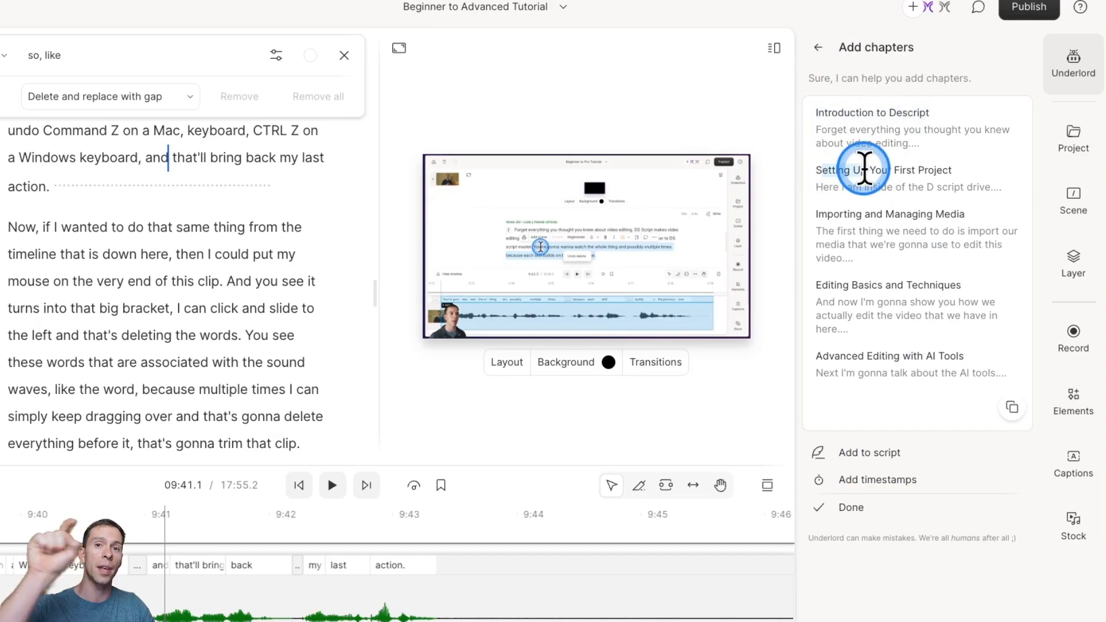
{"action": "left_click_drag", "start_coordinate": [863, 169], "coordinate": [968, 174]}
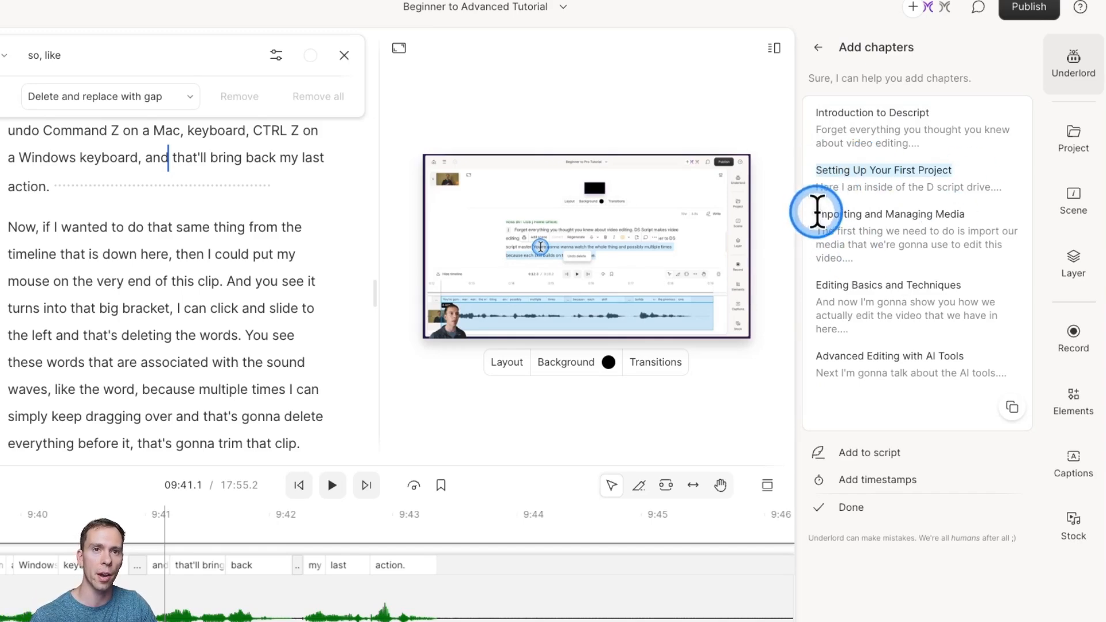
{"action": "left_click_drag", "start_coordinate": [817, 213], "coordinate": [967, 217]}
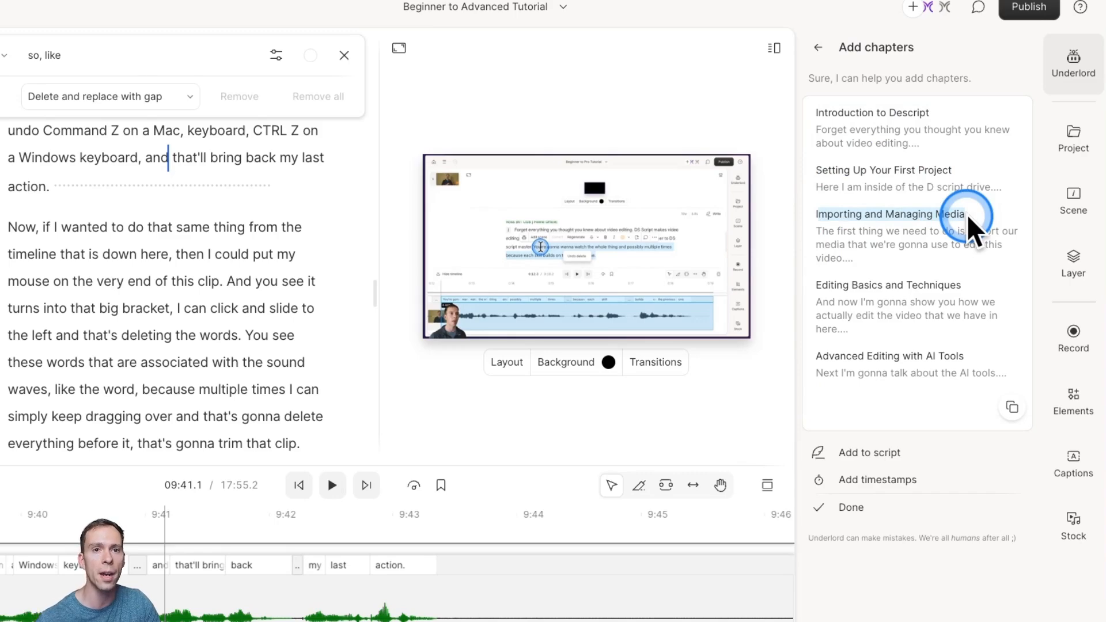
{"action": "left_click_drag", "start_coordinate": [814, 284], "coordinate": [966, 282]}
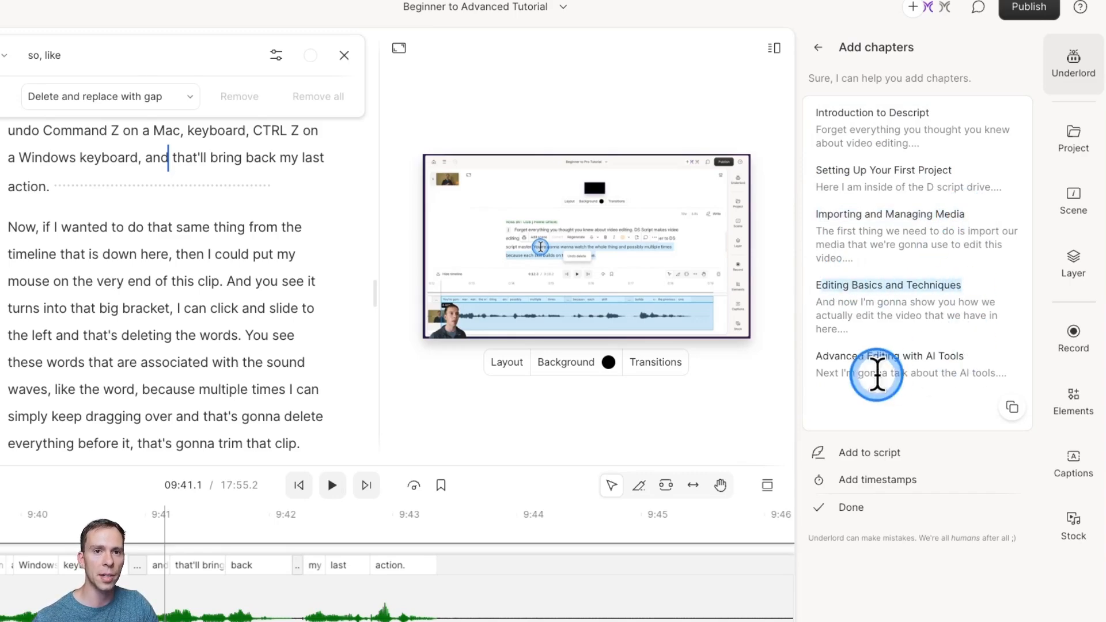
{"action": "left_click_drag", "start_coordinate": [823, 355], "coordinate": [963, 357]}
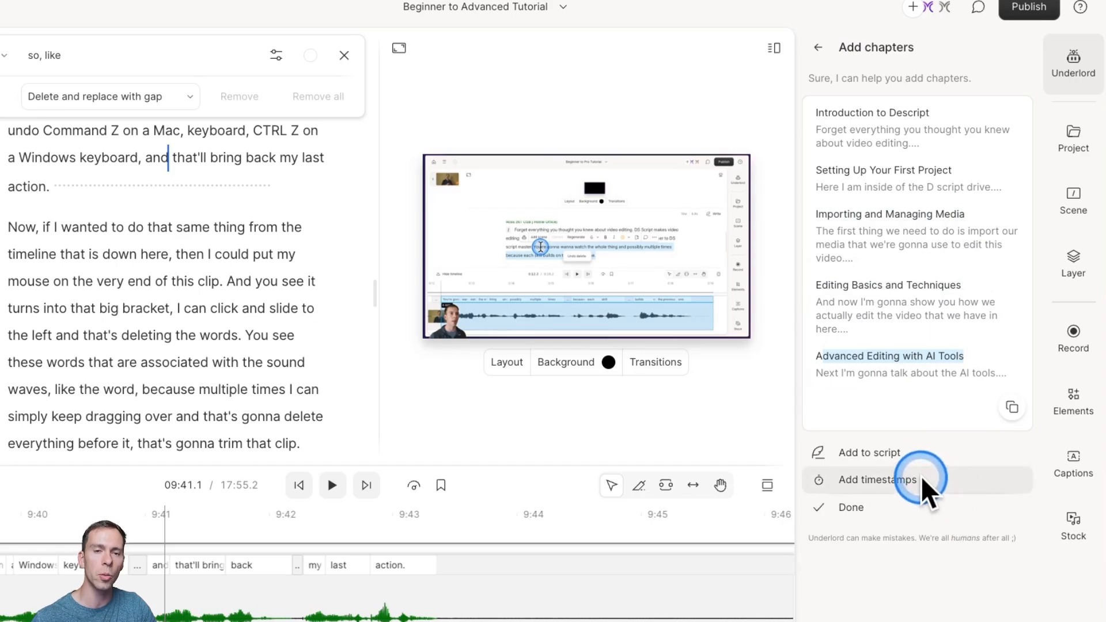
- Add the suggested chapters to the script, check the "Importing and Managing Media" heading in the transcript, and finish chapter generation
{"action": "left_click", "coordinate": [866, 453]}
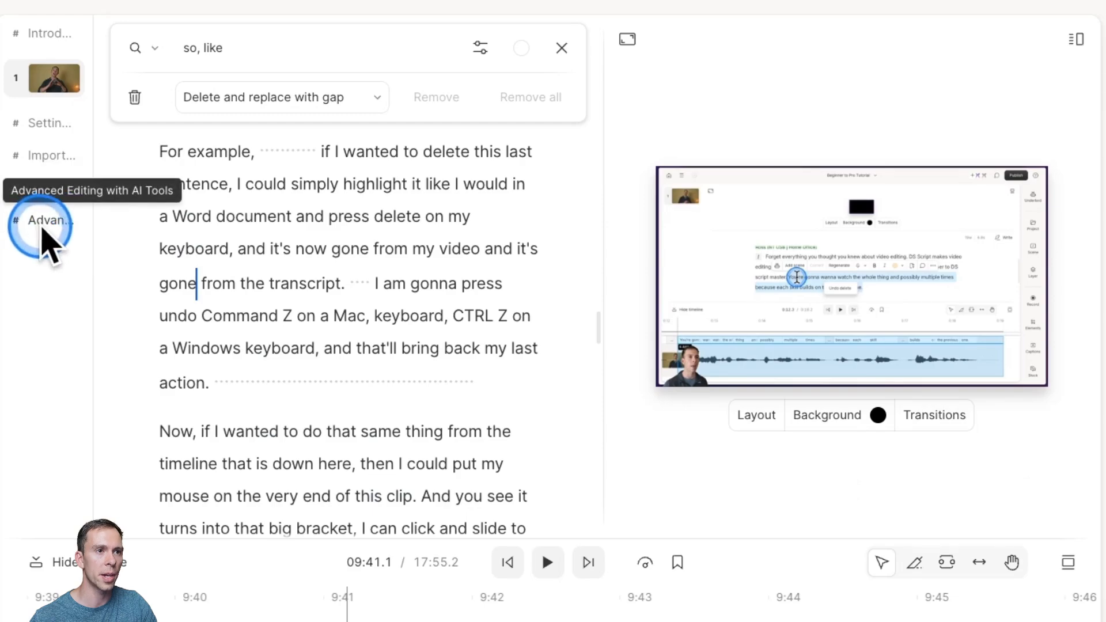
{"action": "left_click", "coordinate": [45, 165]}
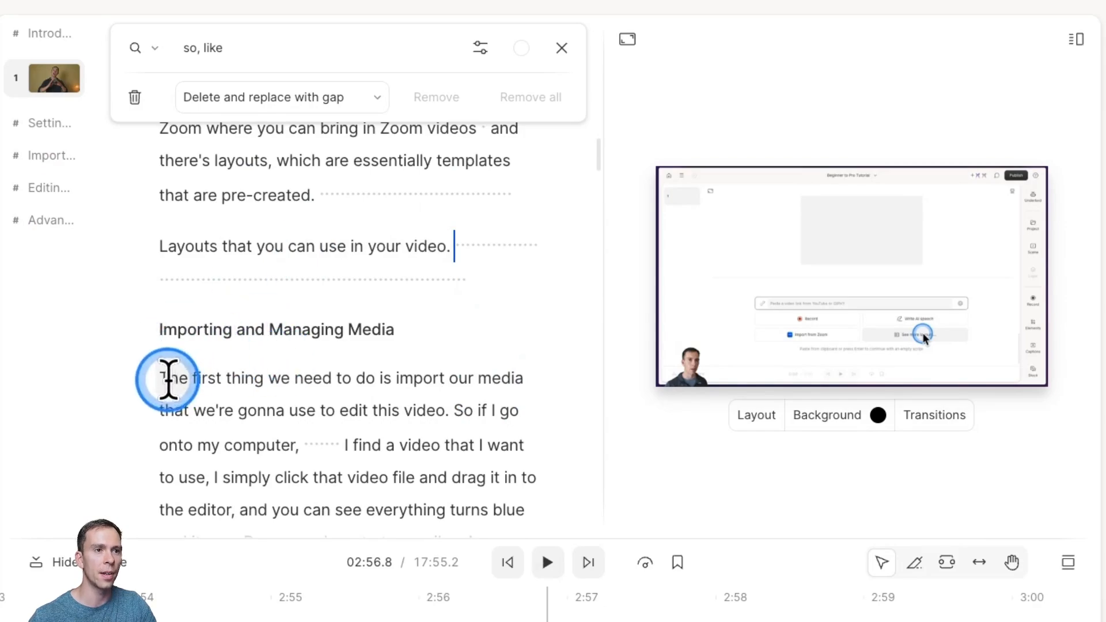
{"action": "left_click_drag", "start_coordinate": [165, 377], "coordinate": [518, 382]}
{"action": "left_click", "coordinate": [294, 380]}
{"action": "left_click_drag", "start_coordinate": [176, 336], "coordinate": [376, 335]}
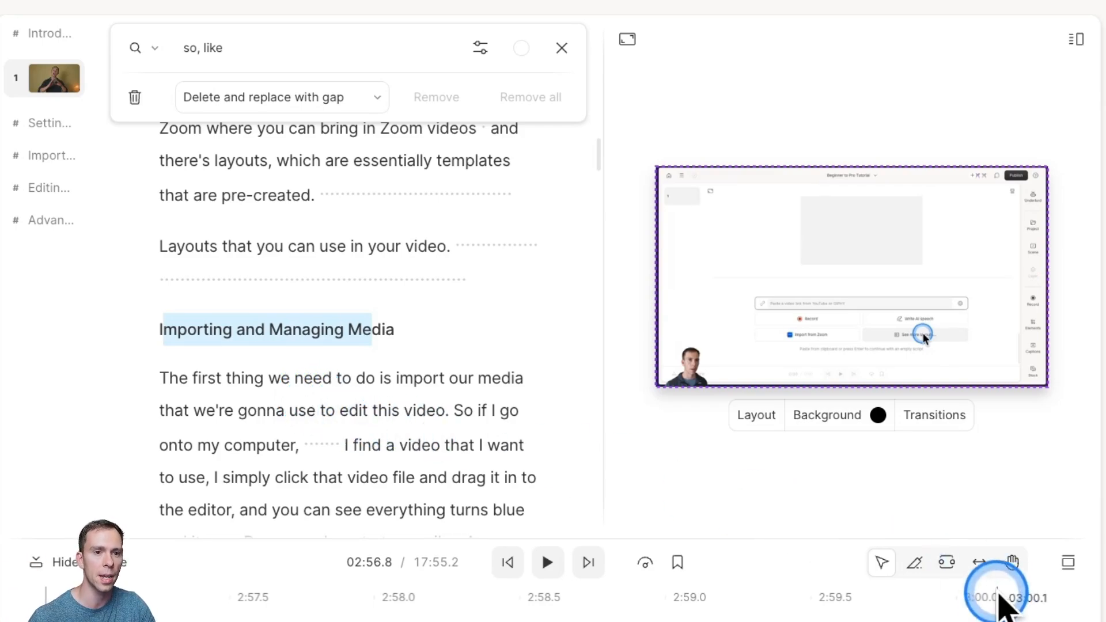
{"action": "left_click", "coordinate": [1068, 562]}
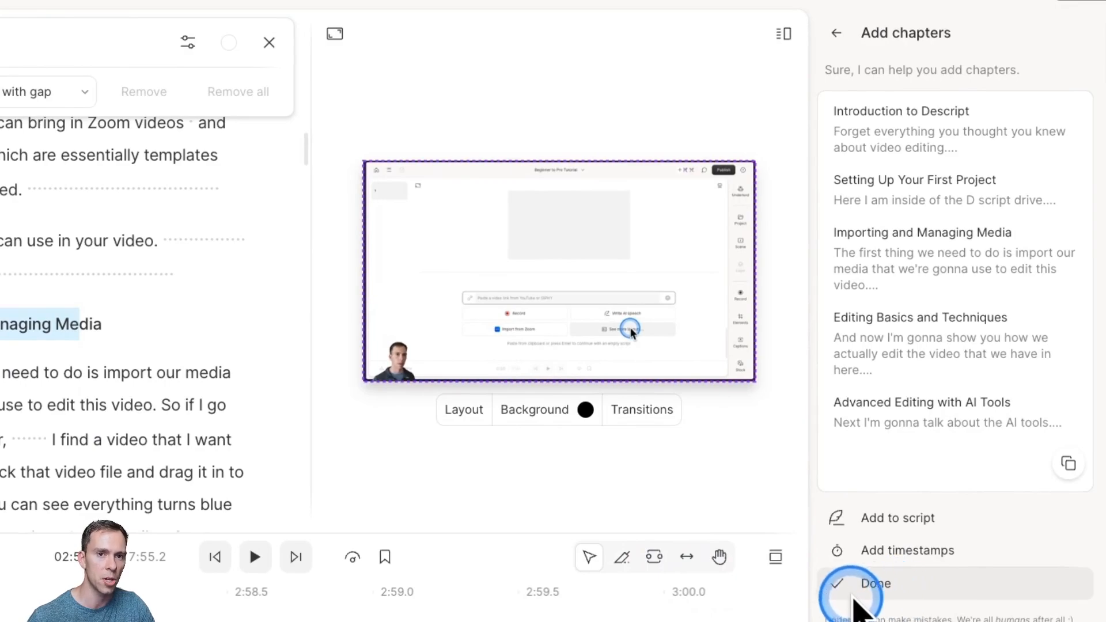
{"action": "left_click", "coordinate": [881, 590]}
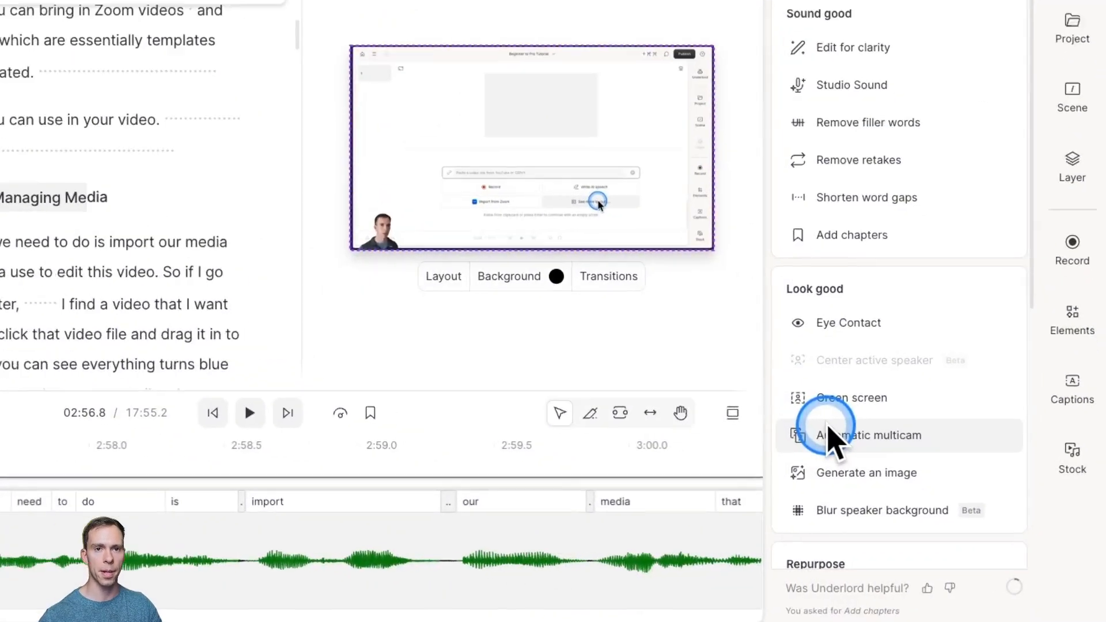
- Select the script clip in the timeline at about 2:58 and open its layer properties
{"action": "left_click", "coordinate": [374, 568]}
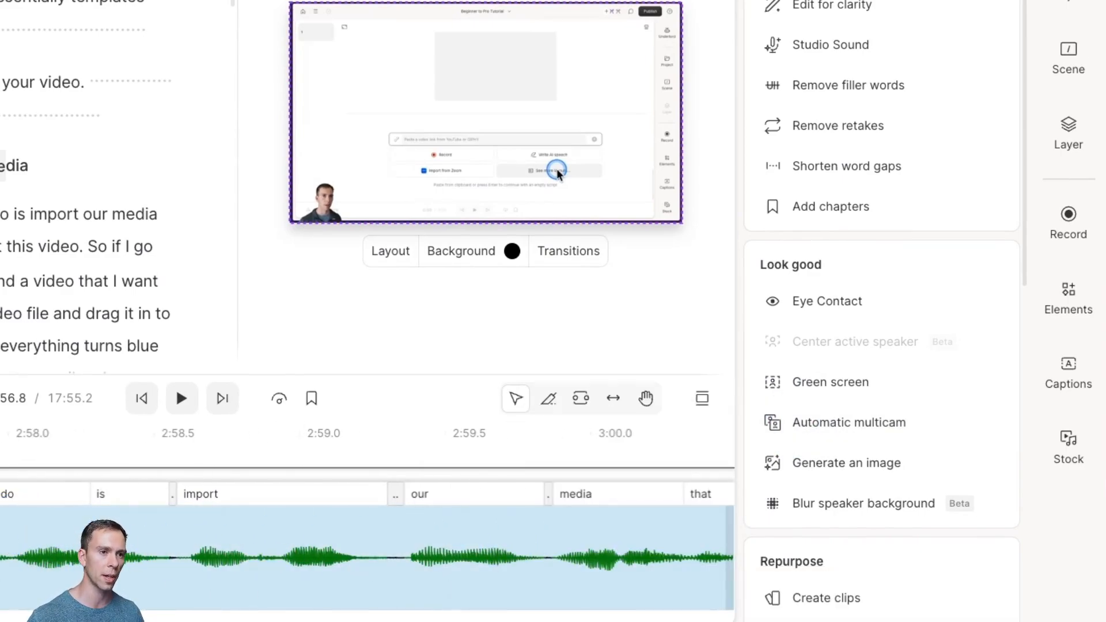
{"action": "left_click", "coordinate": [12, 547]}
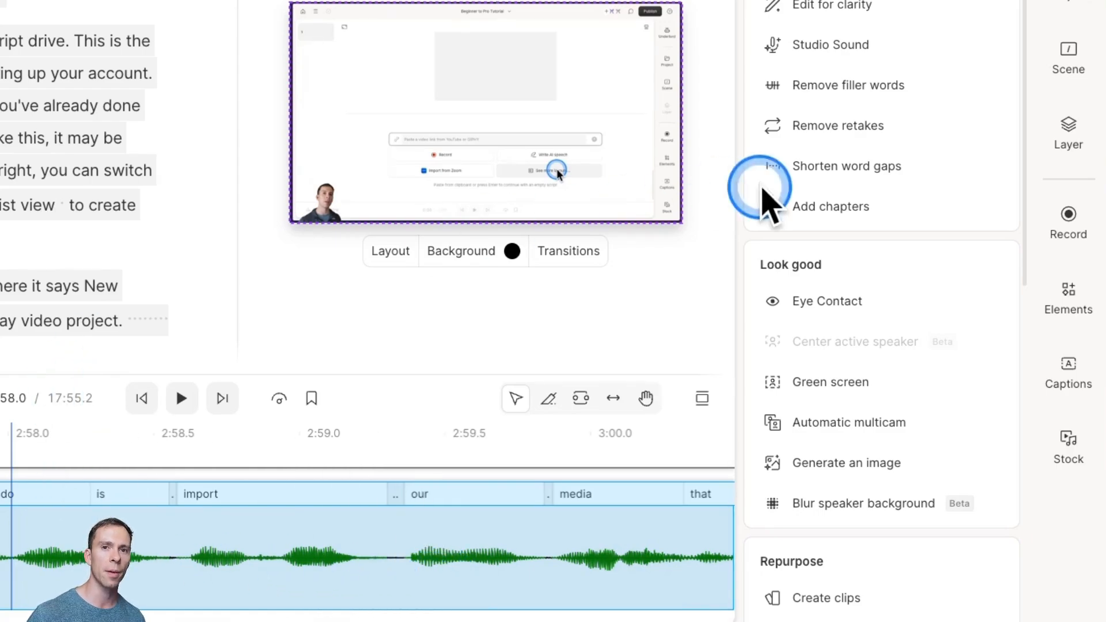
{"action": "left_click", "coordinate": [1070, 144]}
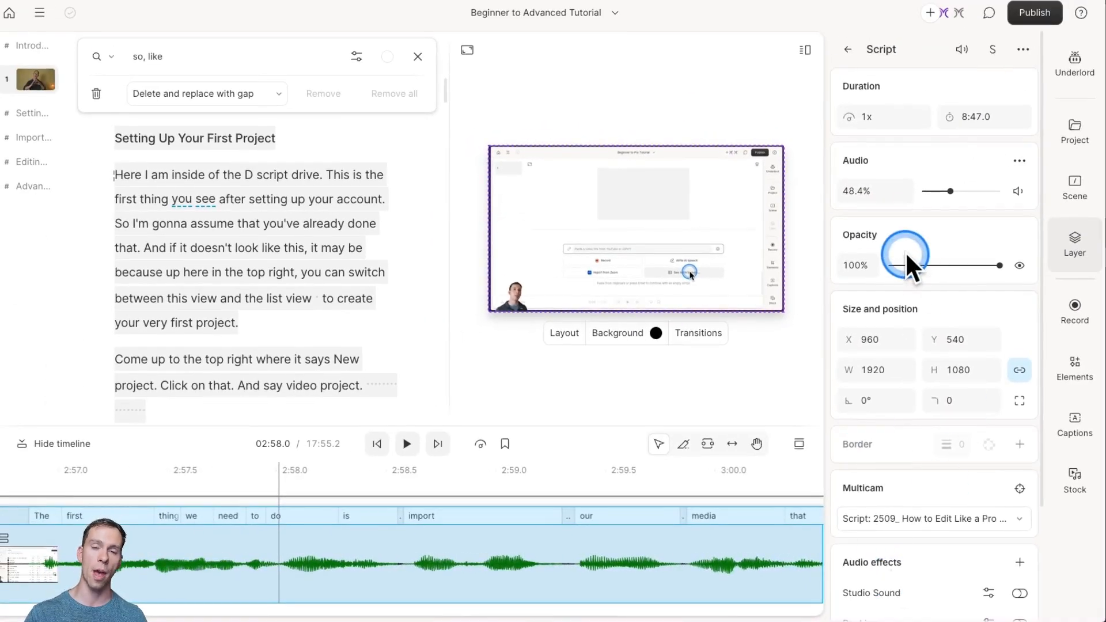
- Try a playback speed of 3x on the script layer and set it to 0.5x
{"action": "left_click", "coordinate": [866, 119]}
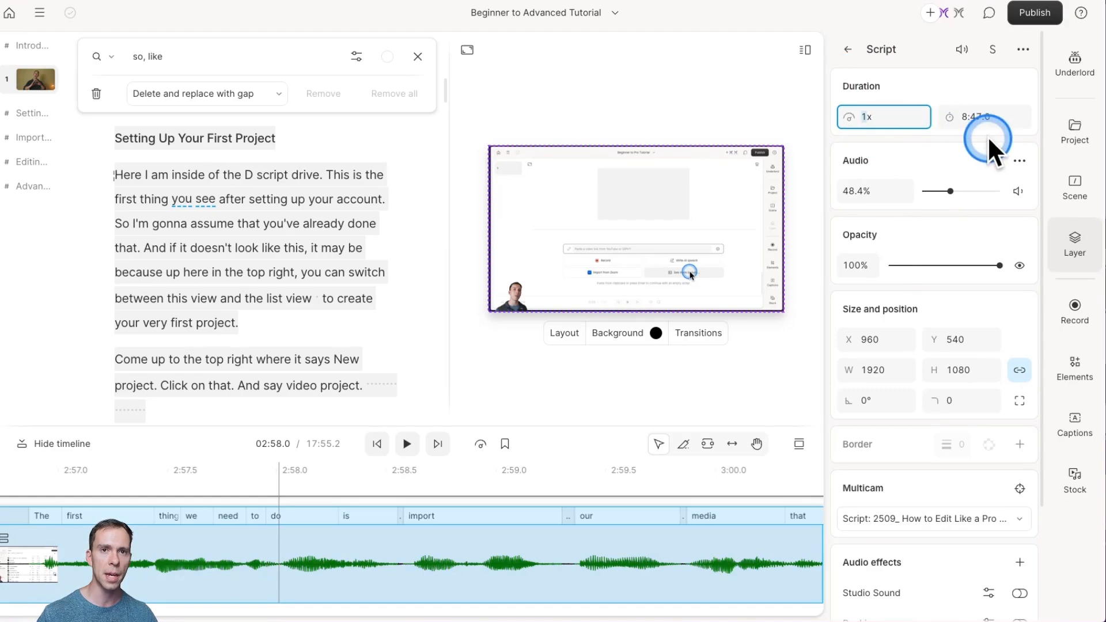
{"action": "type", "text": "3"}
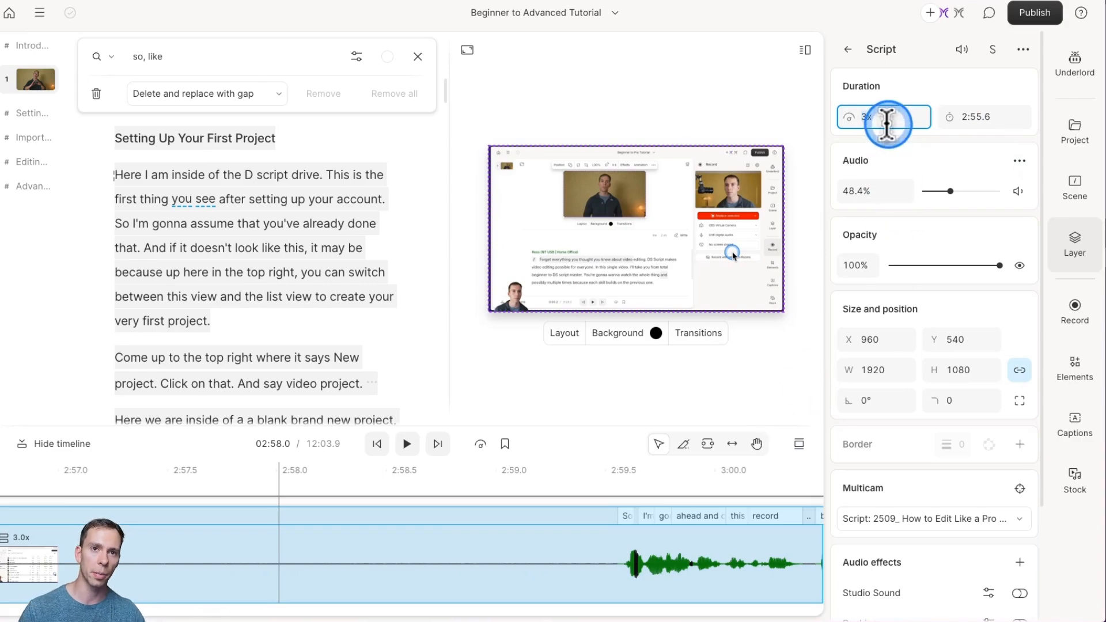
{"action": "type", "text": "0.5"}
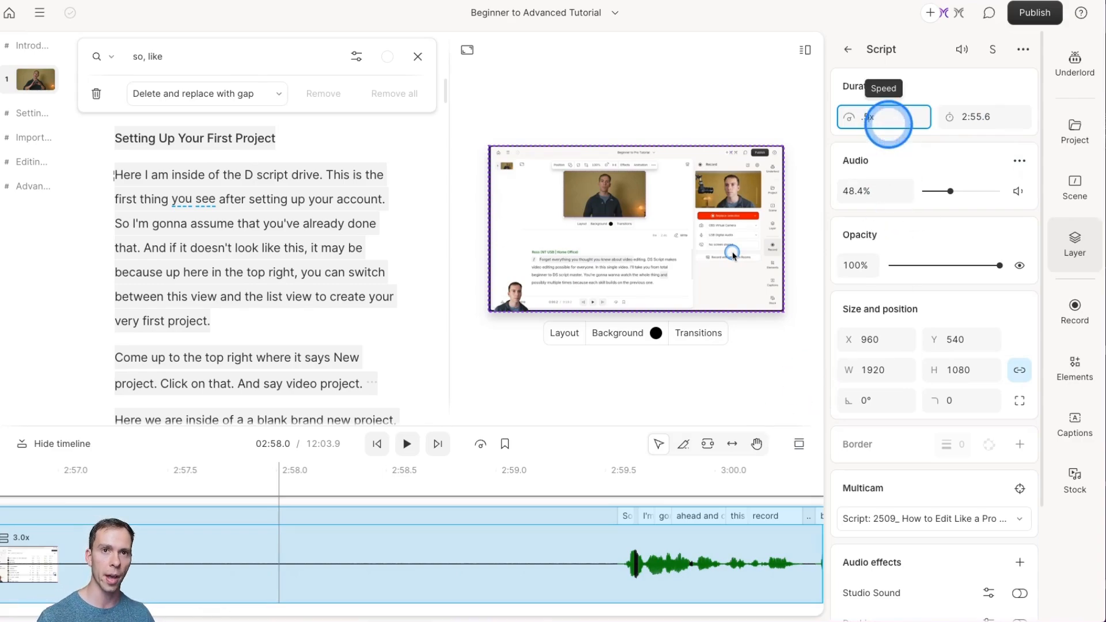
{"action": "key", "text": "Return"}
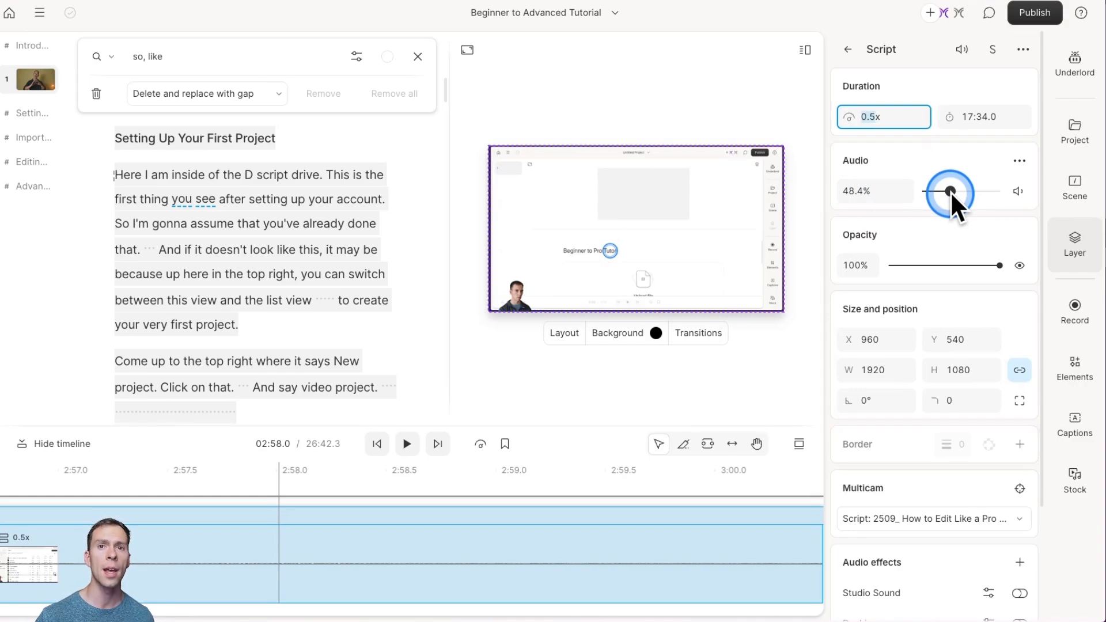
- Try raising the script layer's audio volume to 217% and set it to 100%
{"action": "left_click_drag", "start_coordinate": [950, 191], "coordinate": [987, 192]}
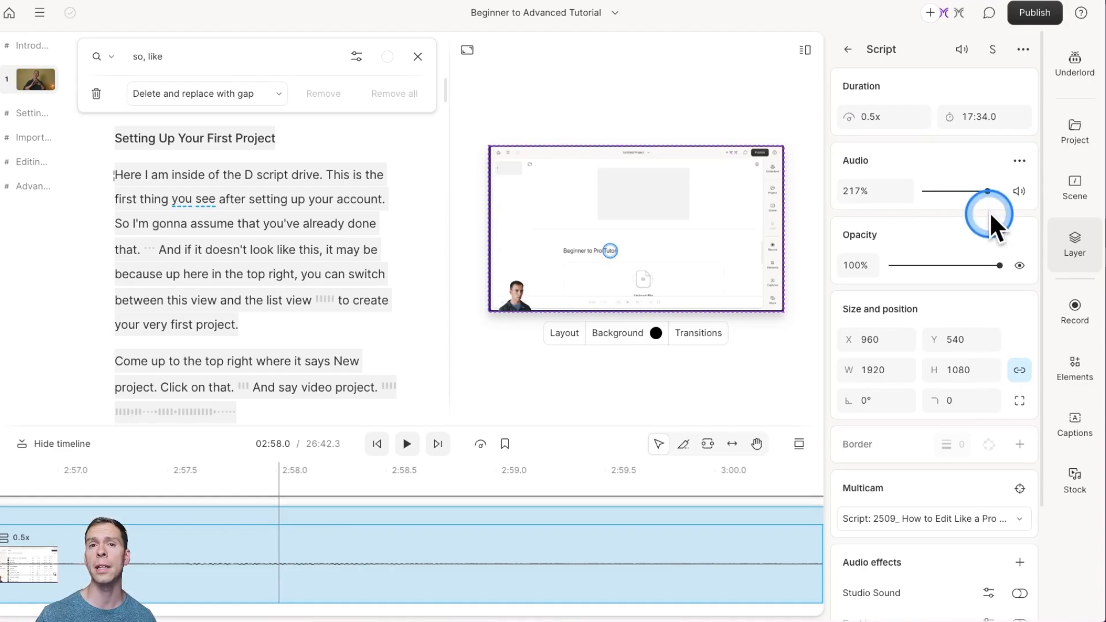
{"action": "left_click", "coordinate": [1017, 192]}
{"action": "left_click", "coordinate": [1017, 192]}
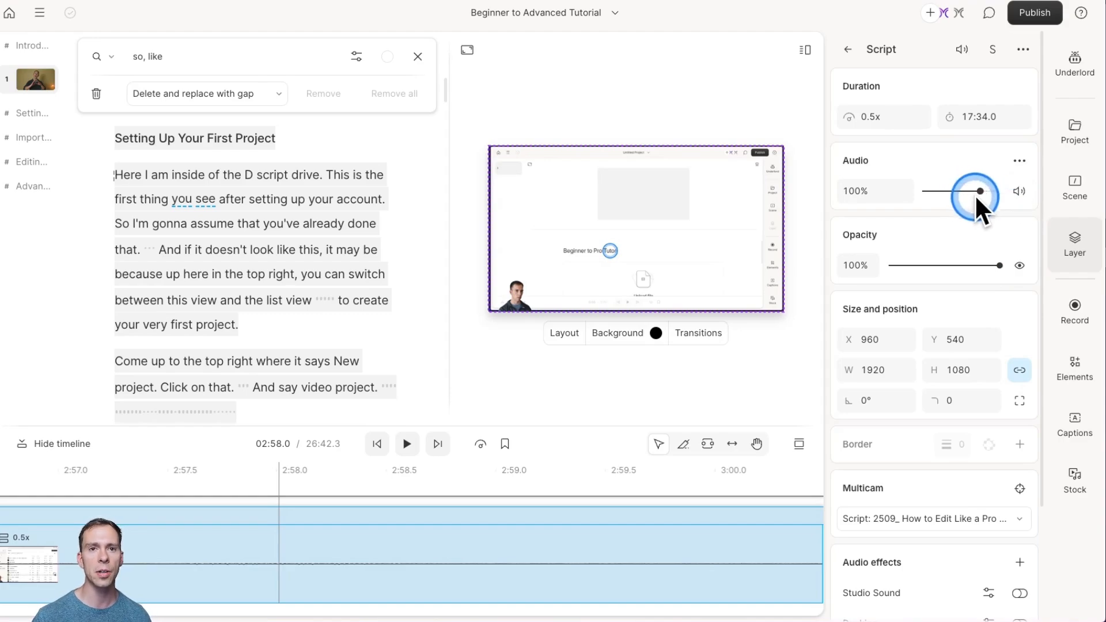
{"action": "left_click", "coordinate": [889, 194]}
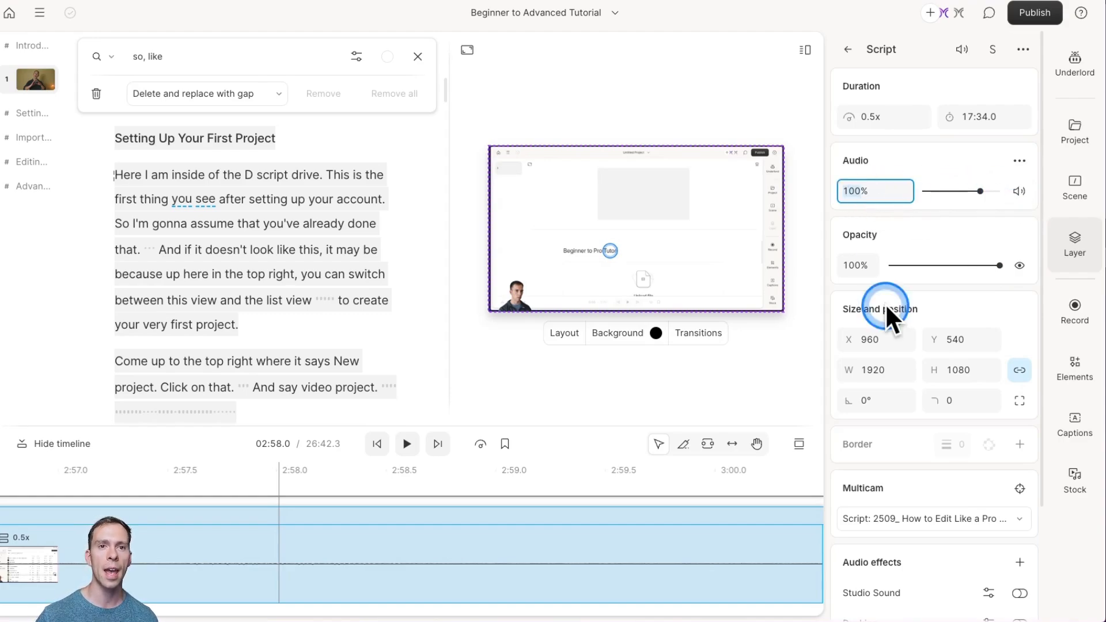
{"action": "left_click", "coordinate": [849, 191]}
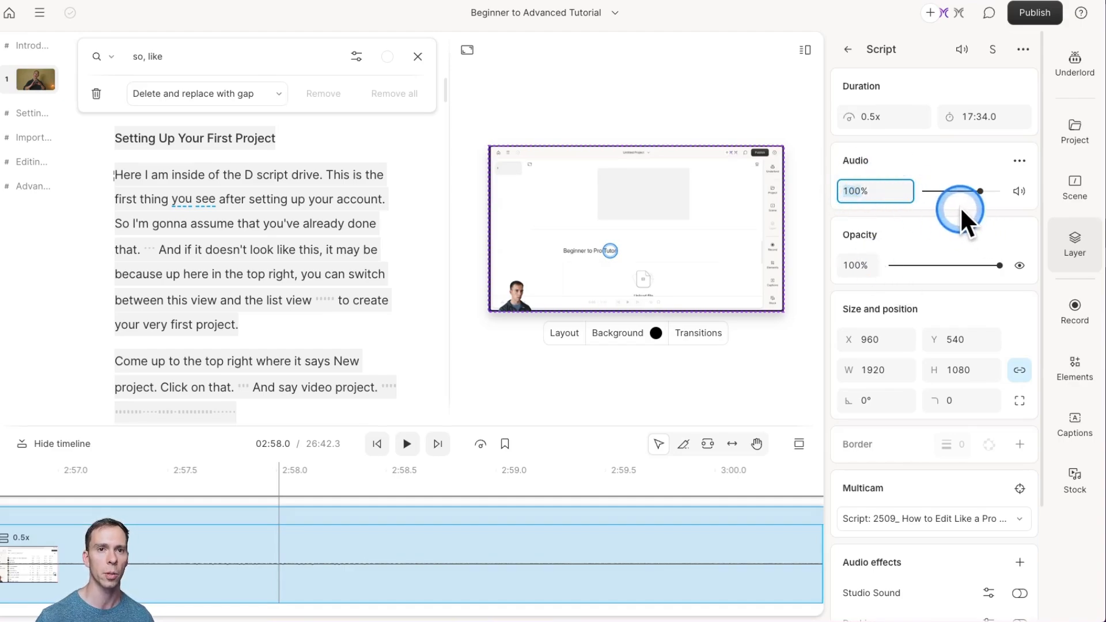
{"action": "left_click", "coordinate": [862, 232]}
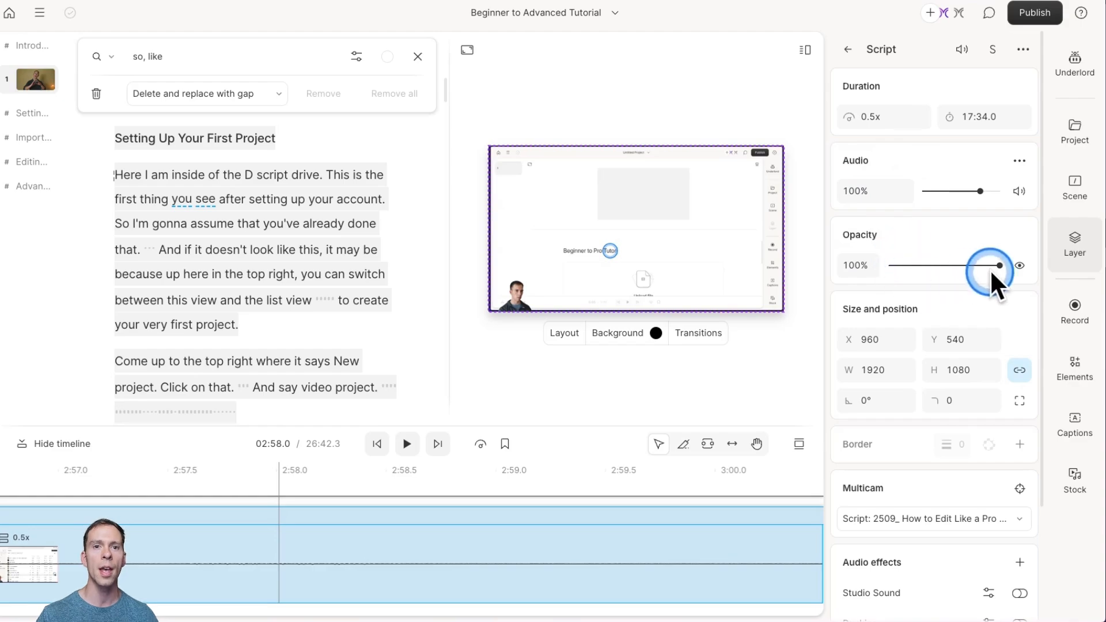
- Hide the script layer with its opacity kept at 100% and show it again
{"action": "mouse_move", "coordinate": [991, 273]}
{"action": "left_mouse_down"}
{"action": "mouse_move", "coordinate": [904, 269]}
{"action": "mouse_move", "coordinate": [1004, 265]}
{"action": "left_mouse_up"}
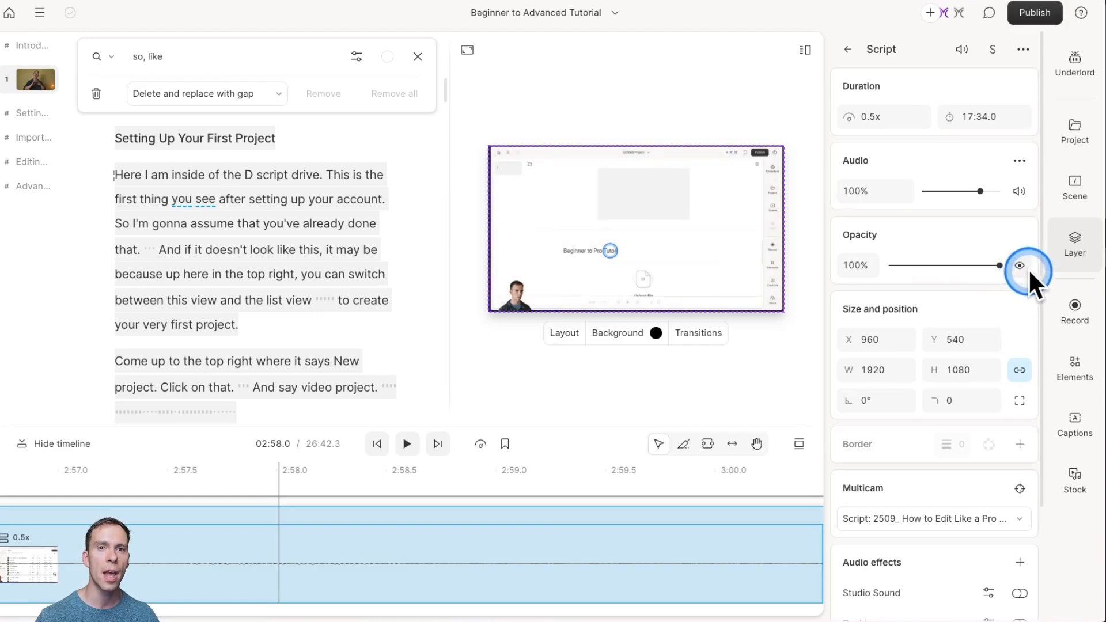
{"action": "left_click", "coordinate": [1020, 265]}
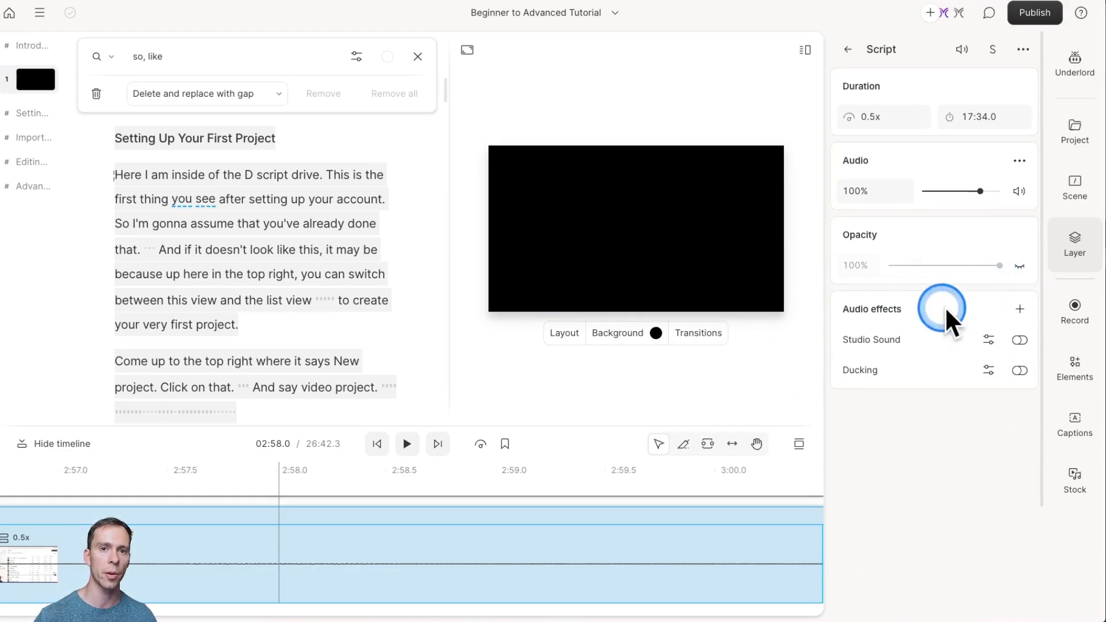
{"action": "left_click", "coordinate": [1019, 266]}
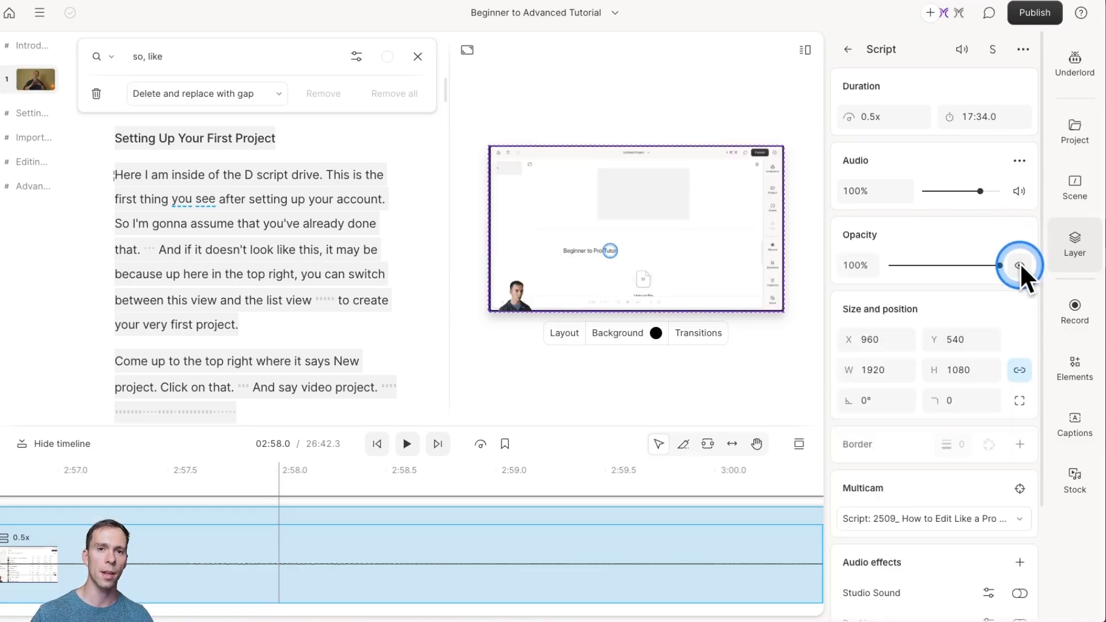
- Set the script layer's Y position to 800
{"action": "scroll", "coordinate": [997, 320], "scroll_direction": "down", "scroll_amount": 1}
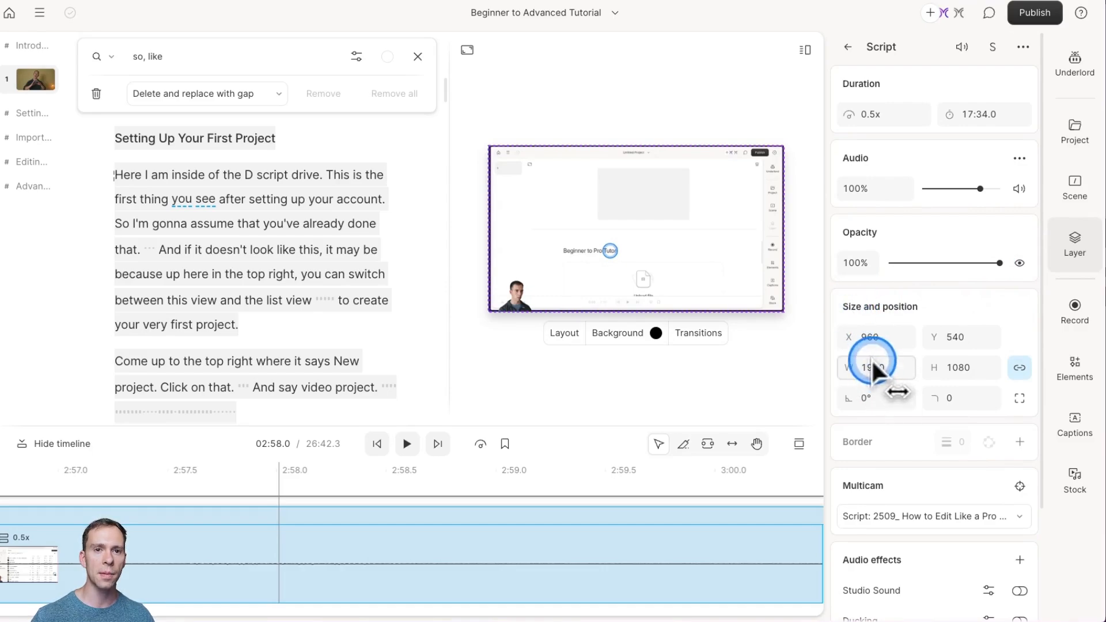
{"action": "left_click", "coordinate": [868, 340]}
{"action": "left_click", "coordinate": [950, 339]}
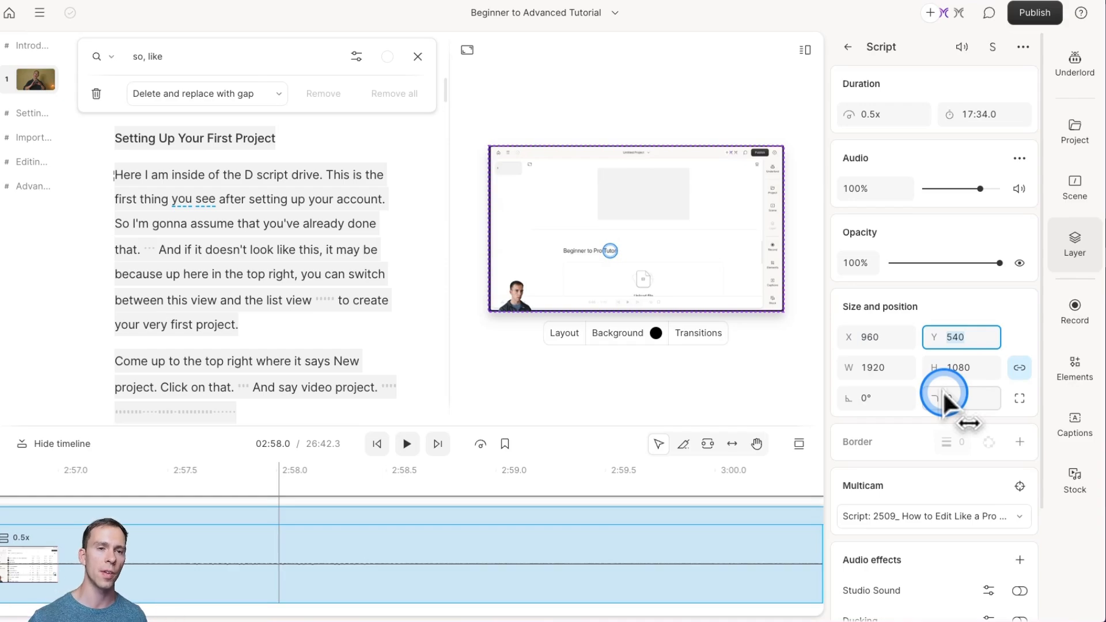
{"action": "left_click", "coordinate": [939, 338]}
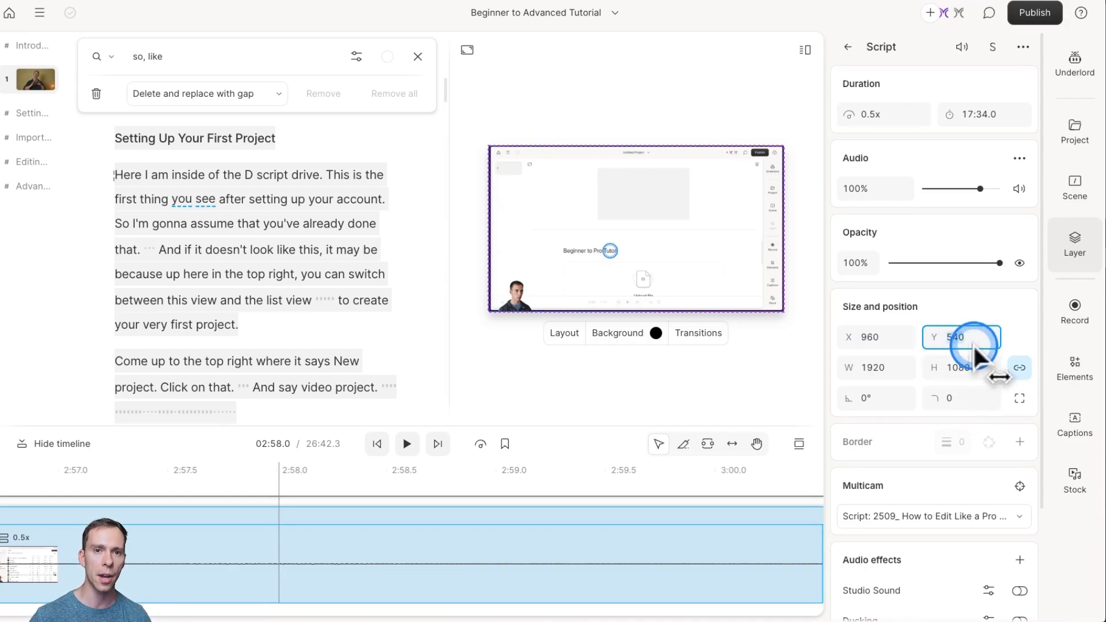
{"action": "double_click", "coordinate": [979, 344]}
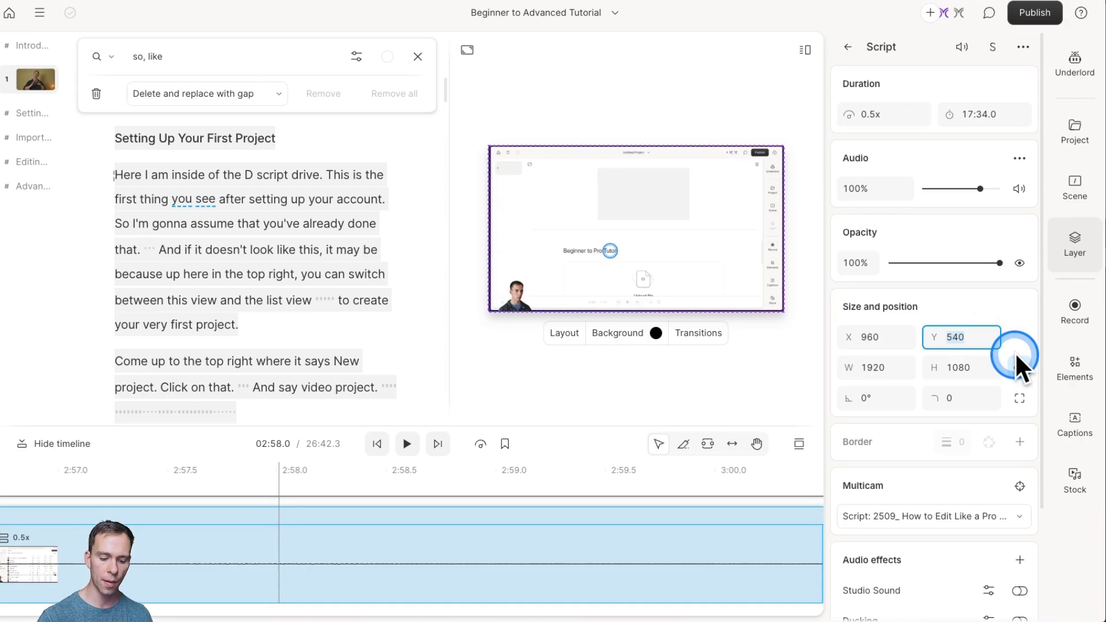
{"action": "type", "text": "800"}
{"action": "key", "text": "Return"}
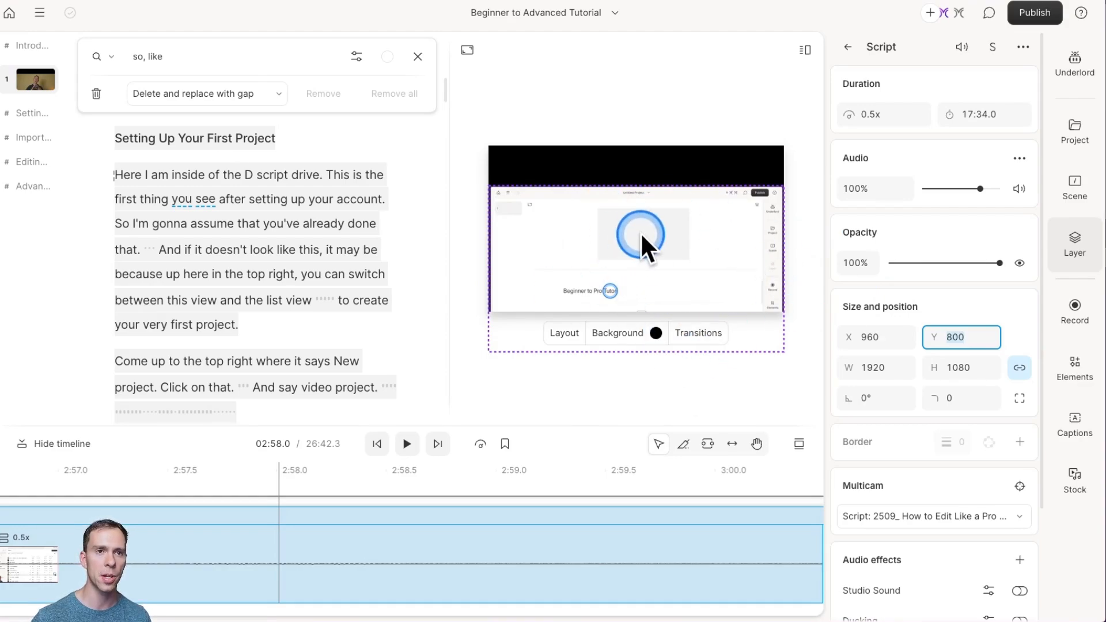
- Move the video on the canvas back to the frame's centre, at X 960 and Y 540
{"action": "left_click", "coordinate": [657, 233]}
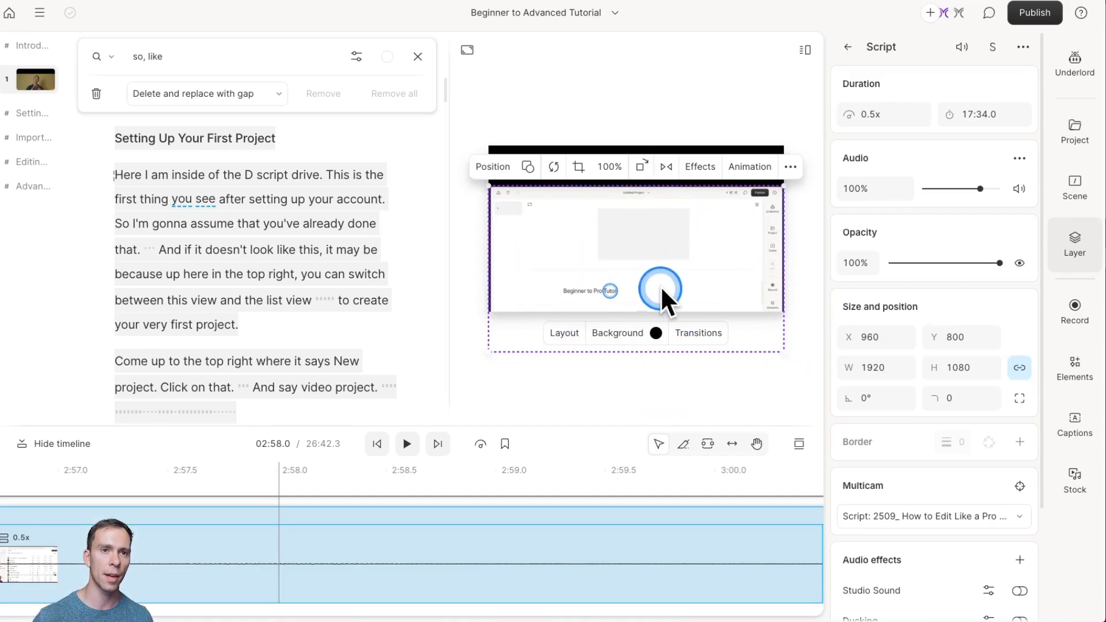
{"action": "left_click_drag", "start_coordinate": [660, 285], "coordinate": [661, 248]}
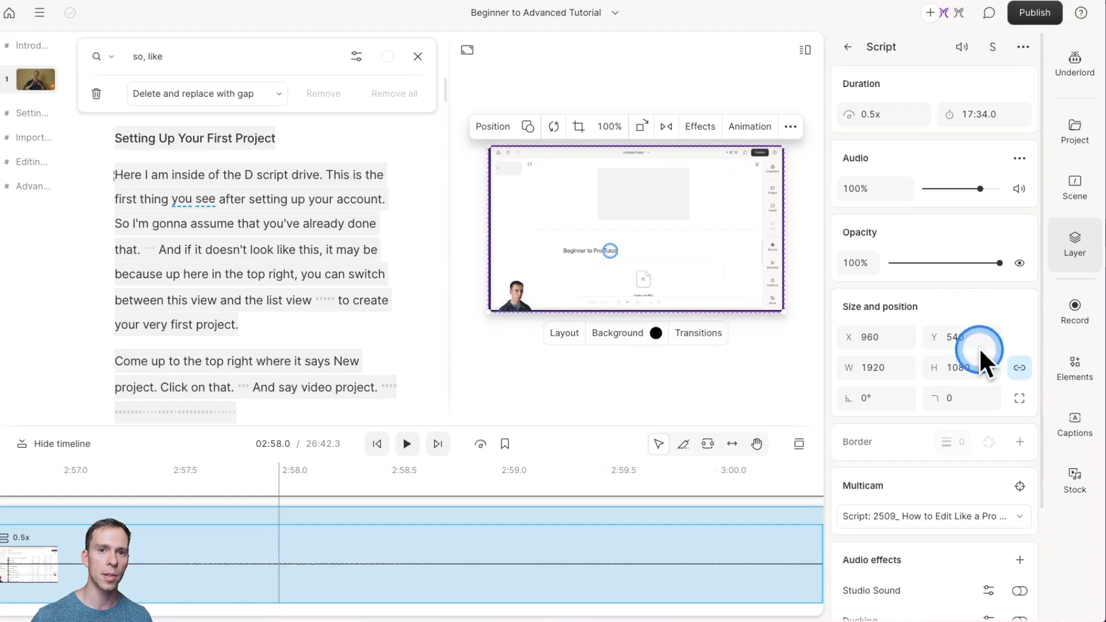
{"action": "mouse_move", "coordinate": [647, 217]}
{"action": "left_mouse_down"}
{"action": "mouse_move", "coordinate": [688, 309]}
{"action": "mouse_move", "coordinate": [725, 286]}
{"action": "mouse_move", "coordinate": [681, 239]}
{"action": "mouse_move", "coordinate": [635, 225]}
{"action": "mouse_move", "coordinate": [645, 219]}
{"action": "left_mouse_up"}
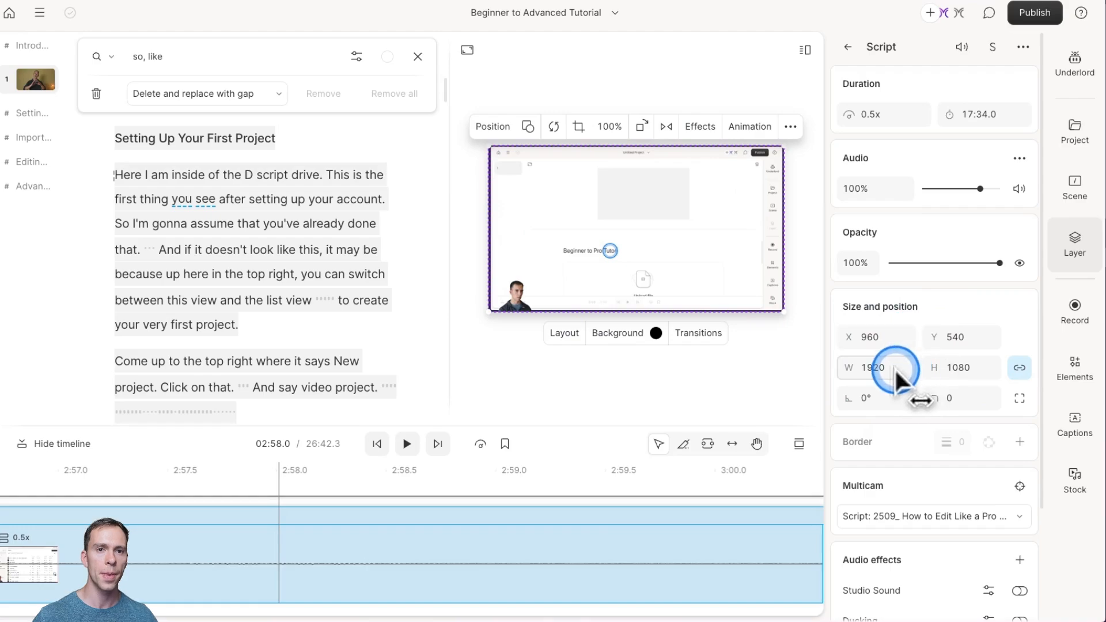
- Try a height of 1500 on the script layer with linked proportions and restore it to 1080
{"action": "left_click", "coordinate": [955, 371]}
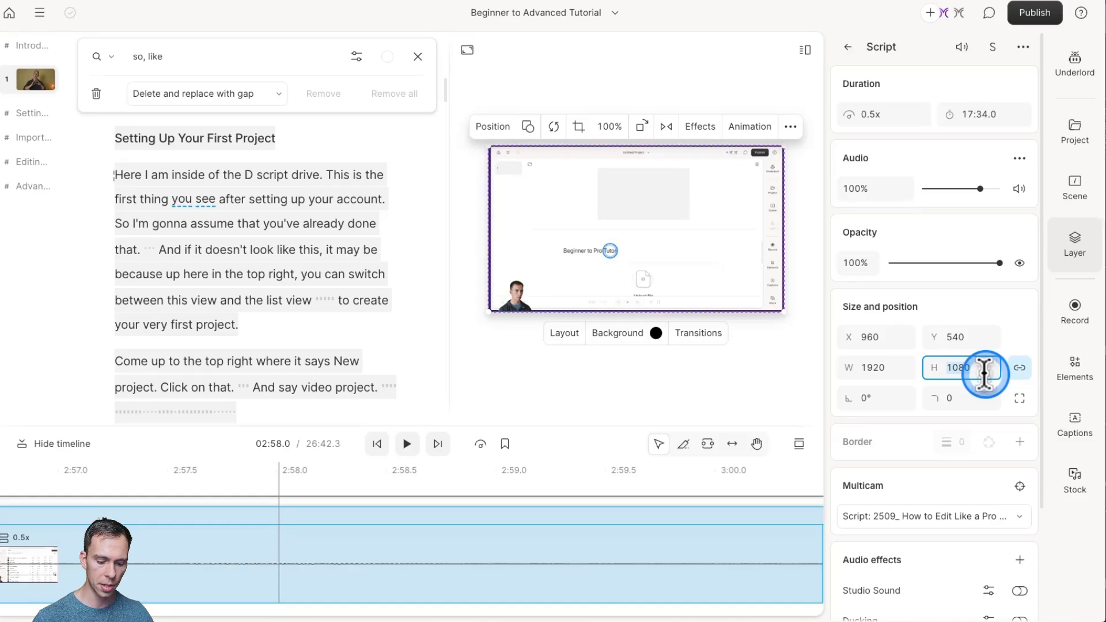
{"action": "type", "text": "1500"}
{"action": "key", "text": "Return"}
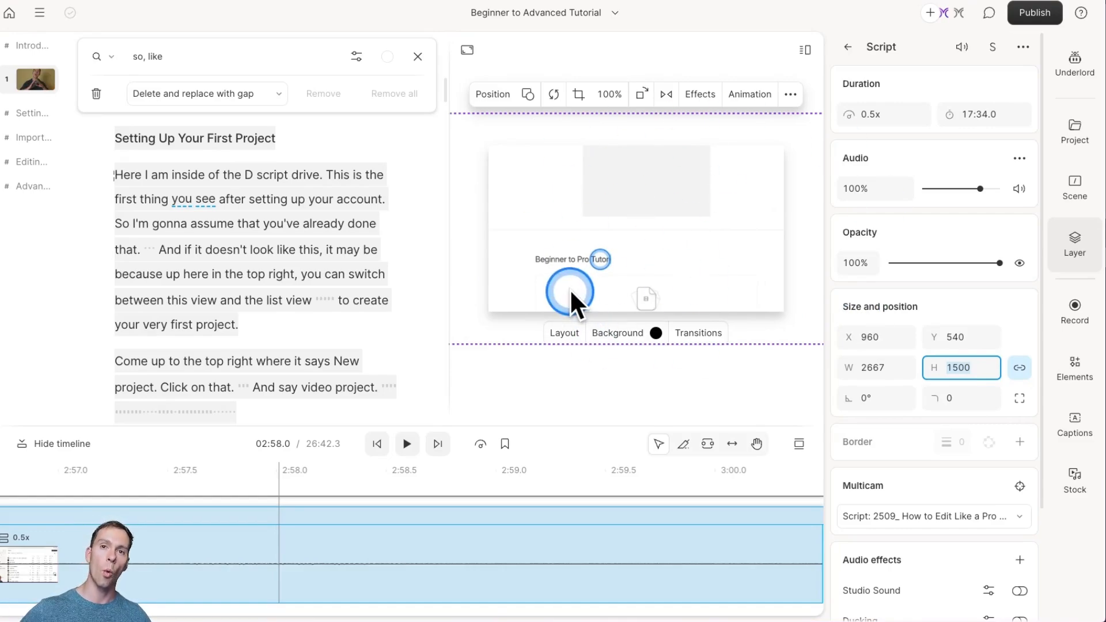
{"action": "type", "text": "1080"}
{"action": "key", "text": "Return"}
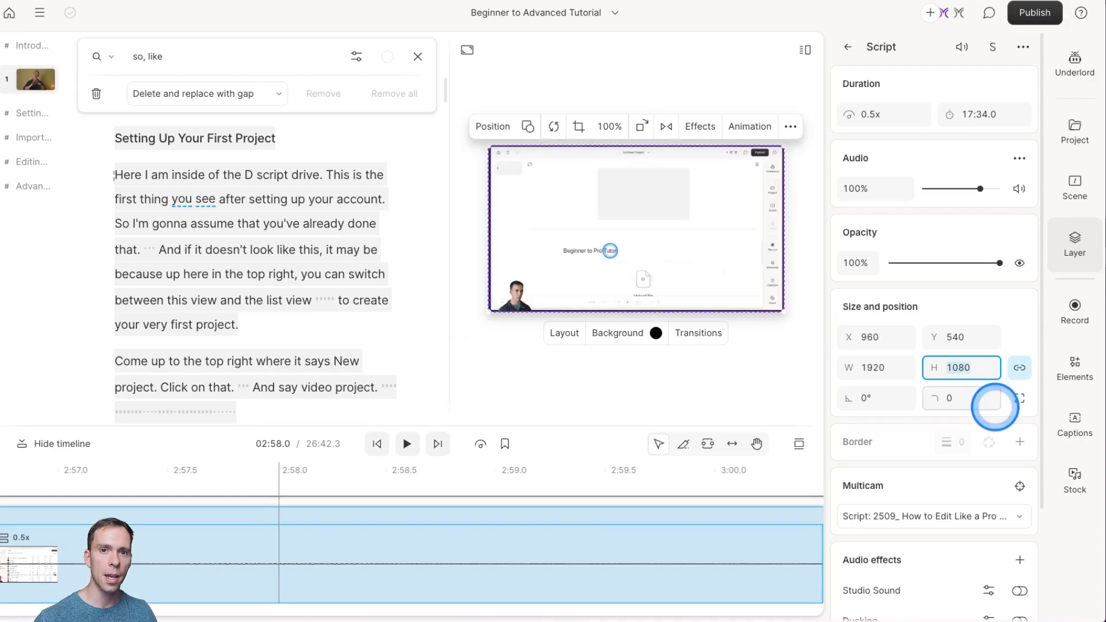
- Unlink the script layer's width and height proportions and link them again
{"action": "left_click", "coordinate": [911, 371]}
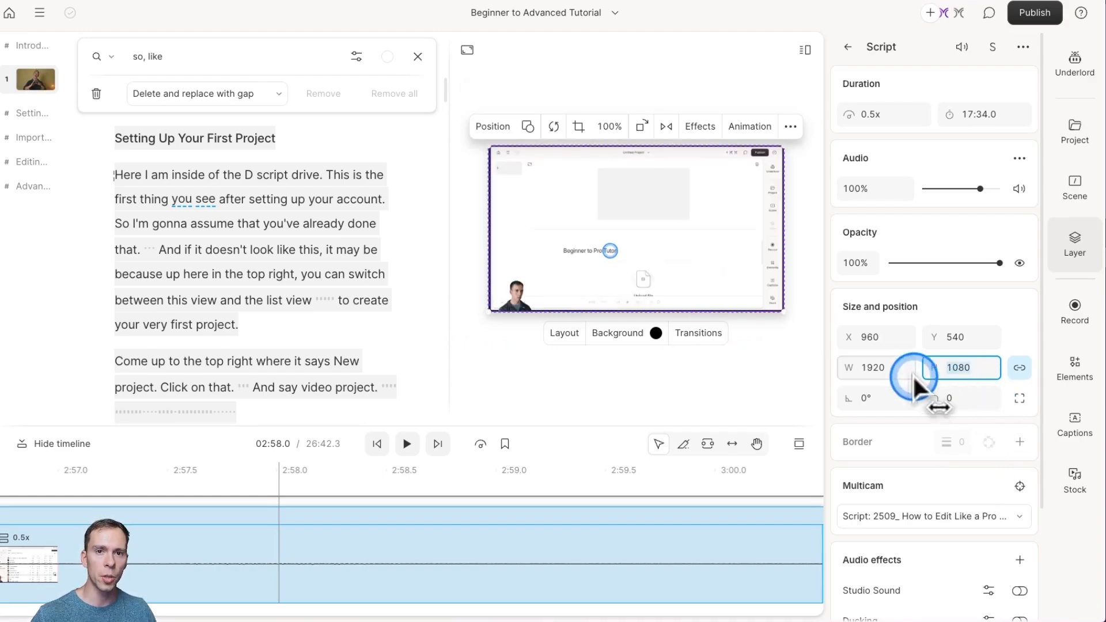
{"action": "left_click", "coordinate": [953, 366]}
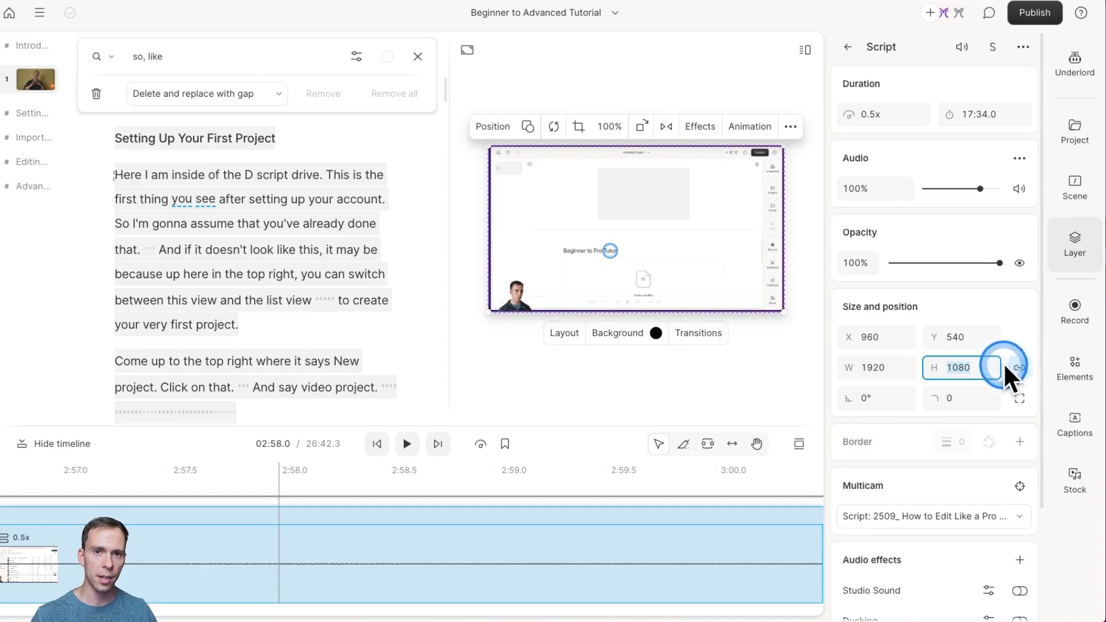
{"action": "left_click", "coordinate": [873, 367]}
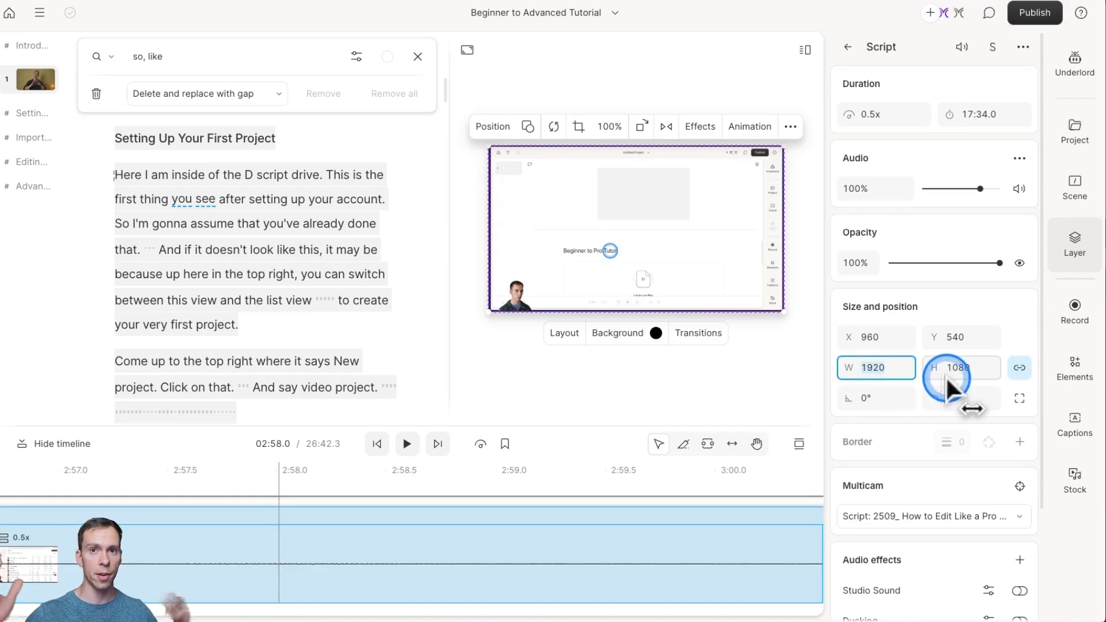
{"action": "left_click", "coordinate": [1022, 368]}
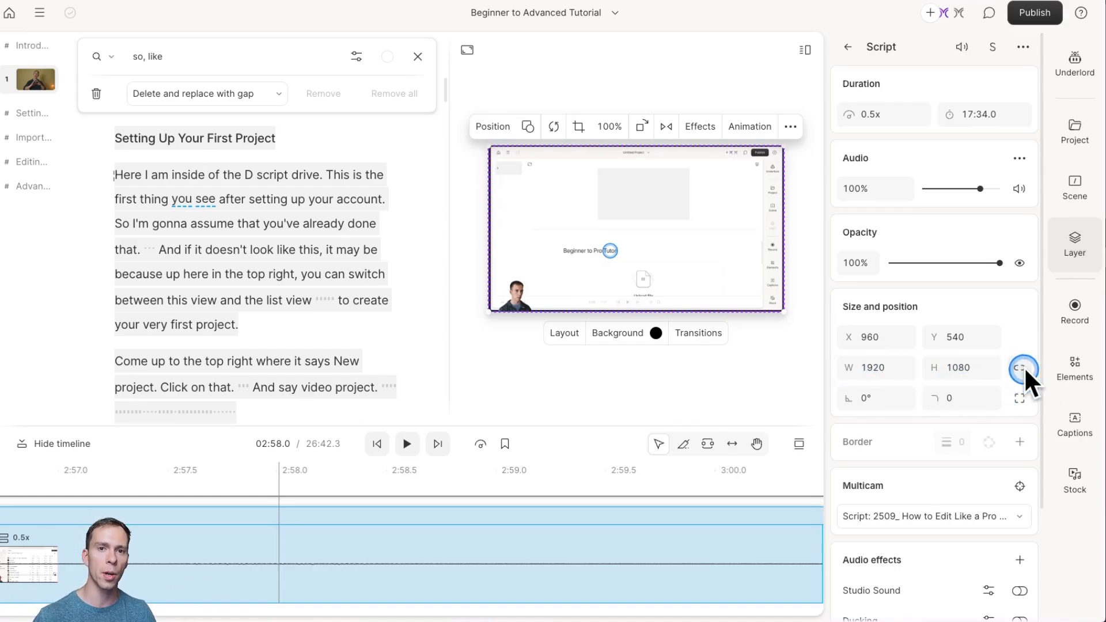
{"action": "left_click", "coordinate": [1022, 365]}
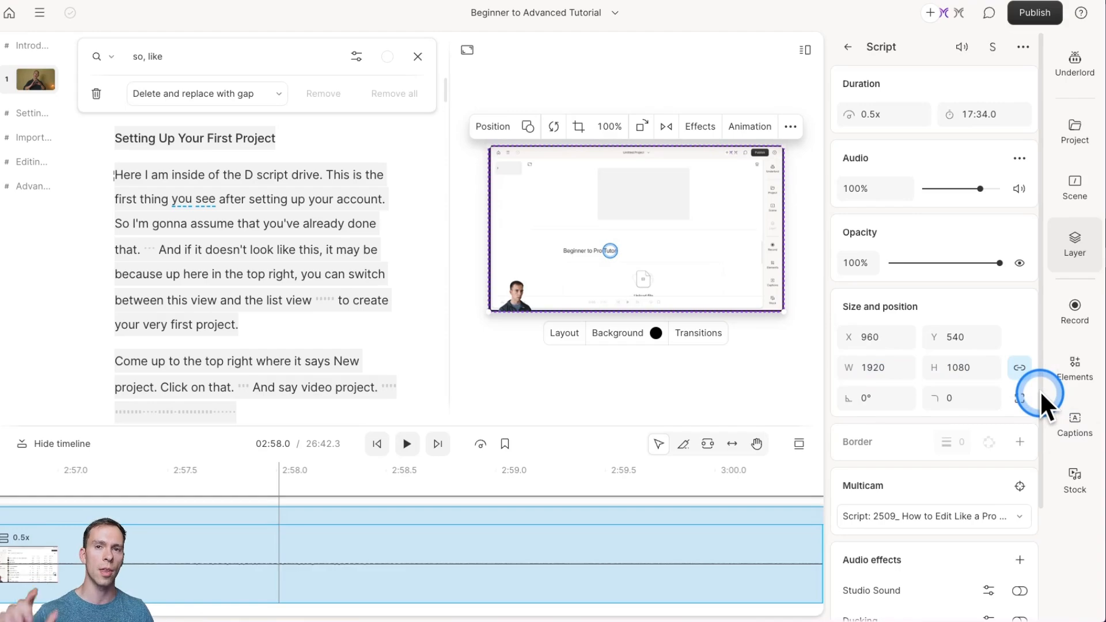
- Try rotating the script layer by 45° and reset its rotation to 0°
{"action": "left_click", "coordinate": [868, 399]}
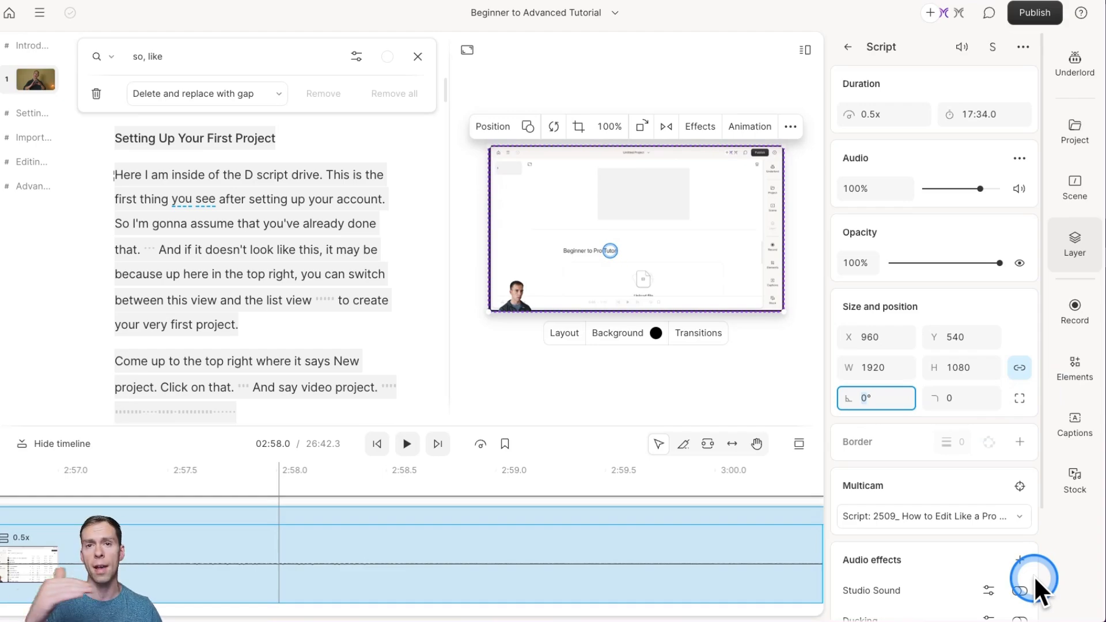
{"action": "type", "text": "45"}
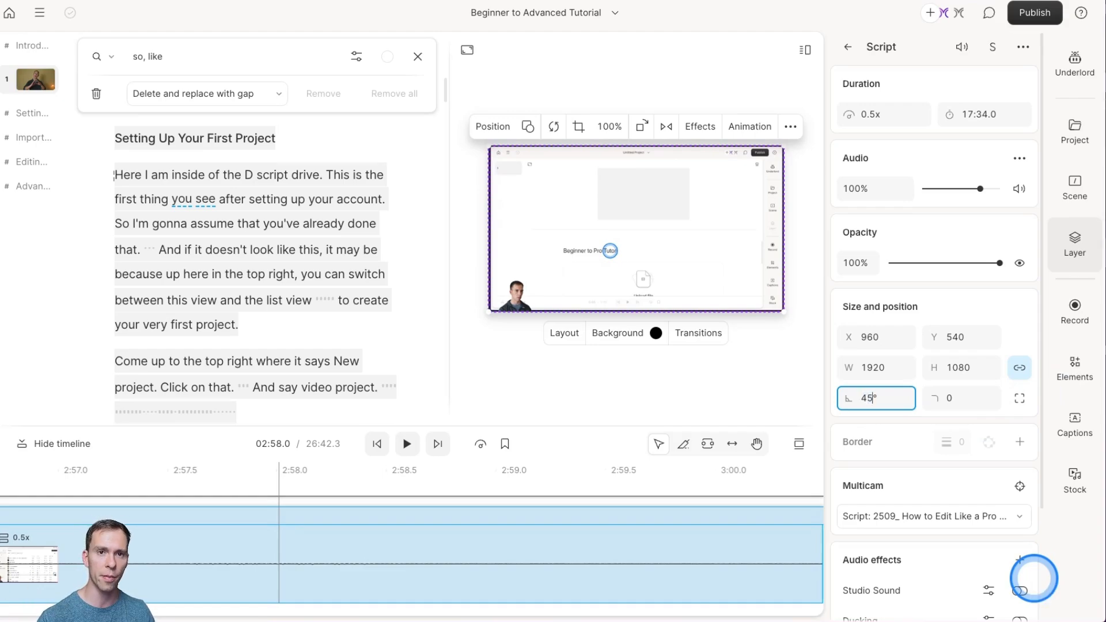
{"action": "key", "text": "Return"}
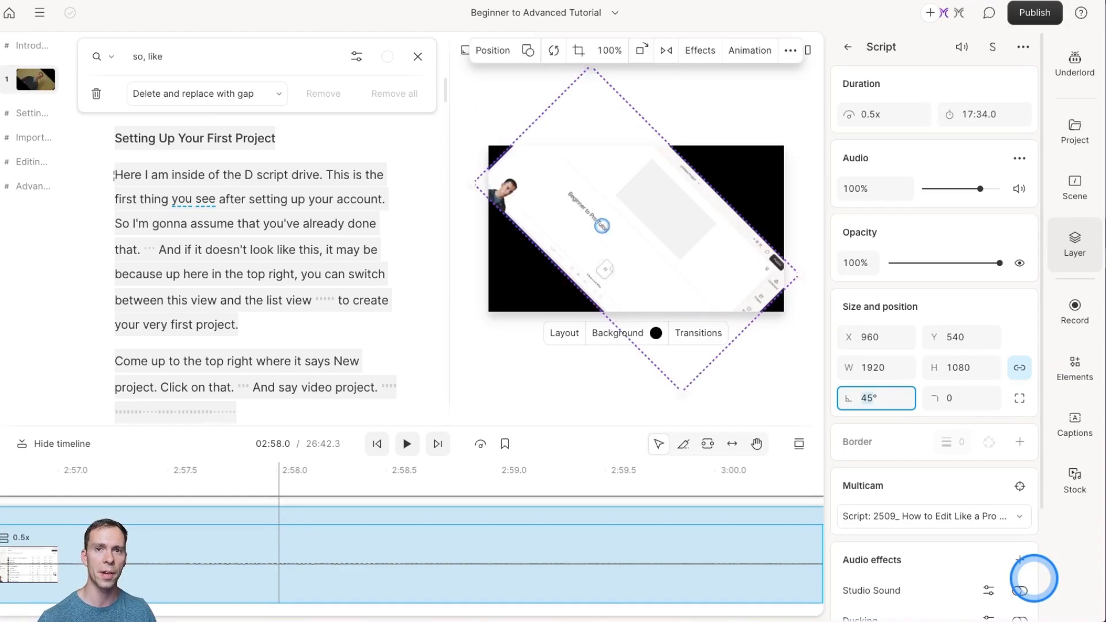
{"action": "type", "text": "0"}
{"action": "key", "text": "Return"}
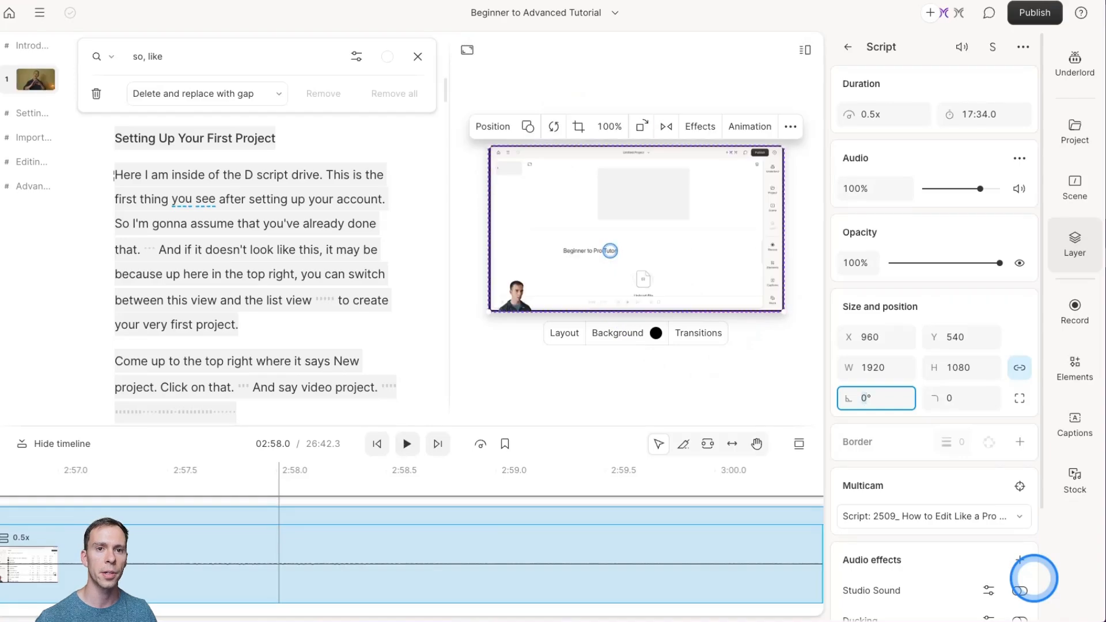
- Try a corner radius of 250 on the script layer and reset it to 0
{"action": "left_click", "coordinate": [945, 402]}
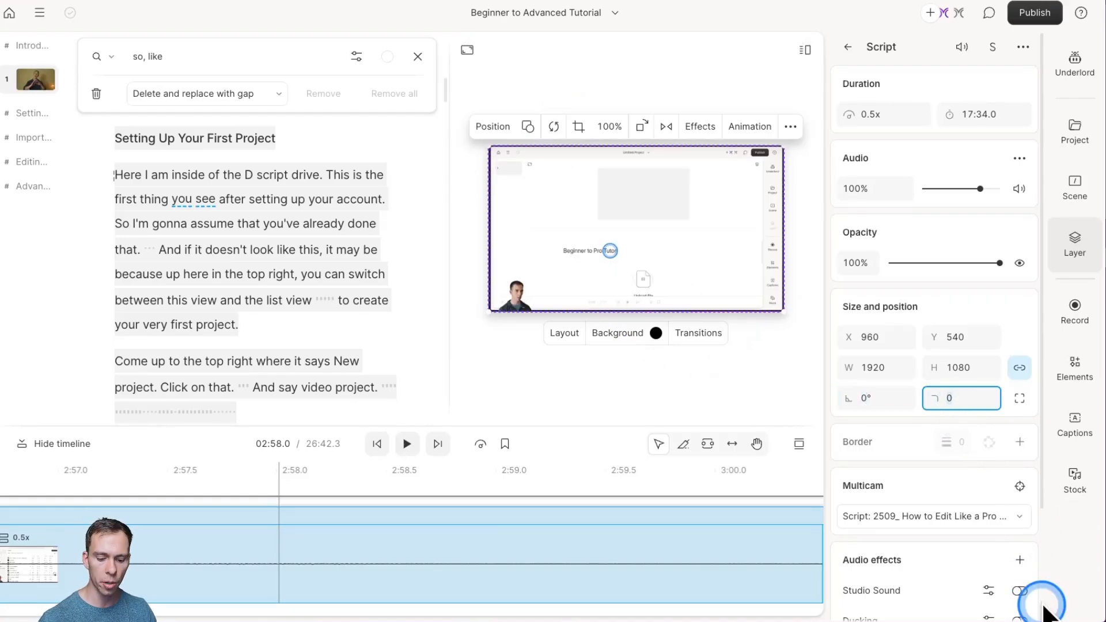
{"action": "type", "text": "250"}
{"action": "key", "text": "Return"}
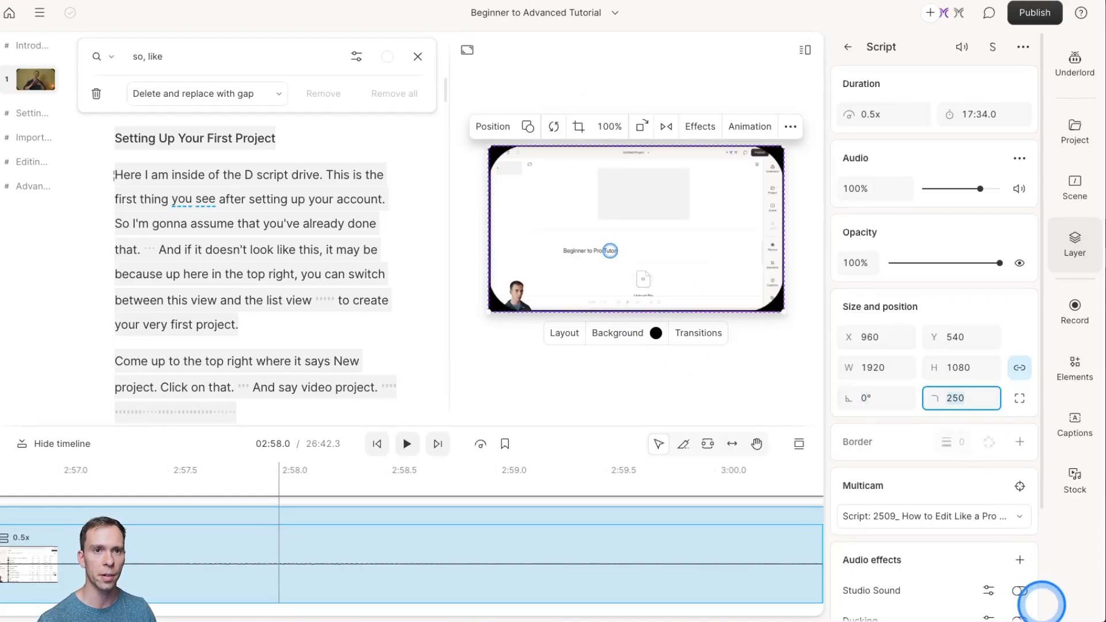
{"action": "mouse_move", "coordinate": [653, 237]}
{"action": "left_mouse_down"}
{"action": "mouse_move", "coordinate": [693, 254]}
{"action": "mouse_move", "coordinate": [740, 233]}
{"action": "mouse_move", "coordinate": [651, 237]}
{"action": "left_mouse_up"}
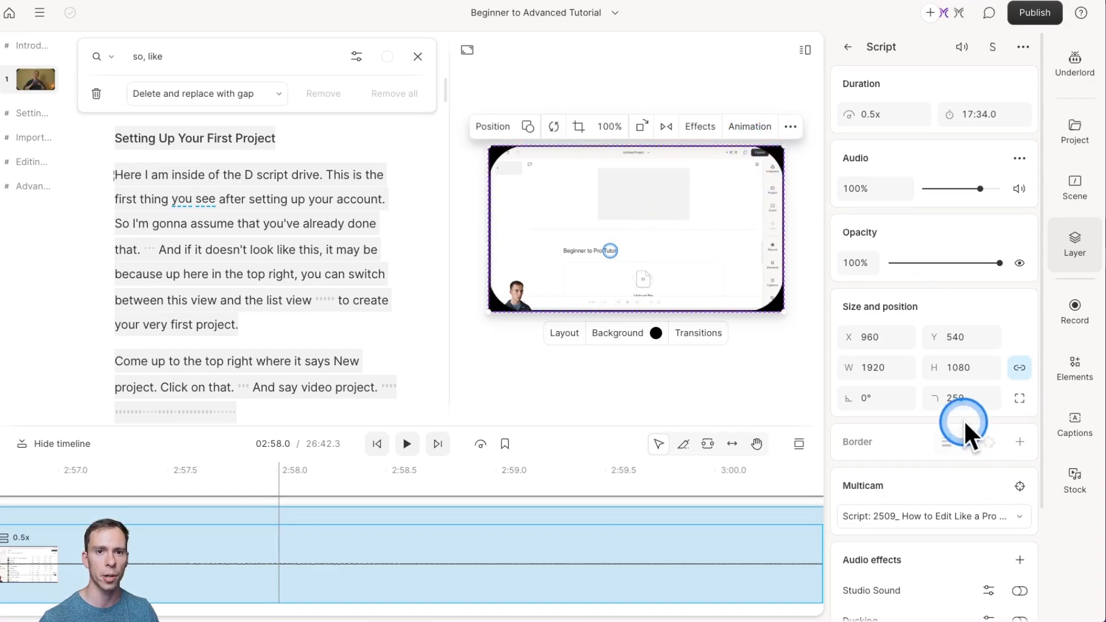
{"action": "left_click", "coordinate": [959, 402]}
{"action": "type", "text": "0"}
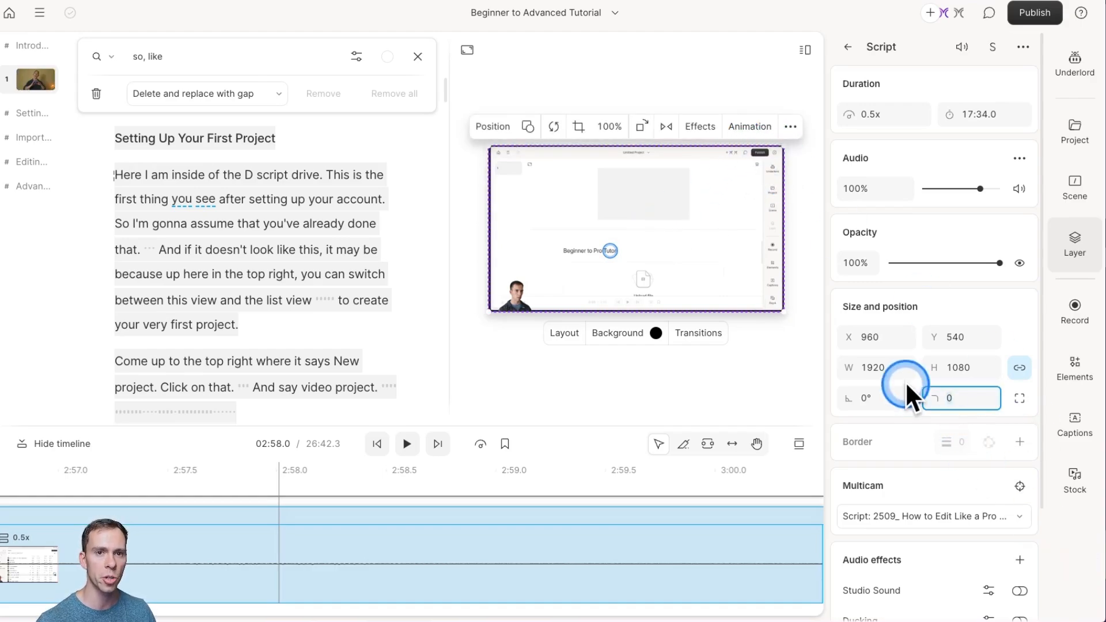
- Expand the script layer's individual corner radius settings, look through them and collapse them into a single radius again
{"action": "left_click", "coordinate": [1018, 399]}
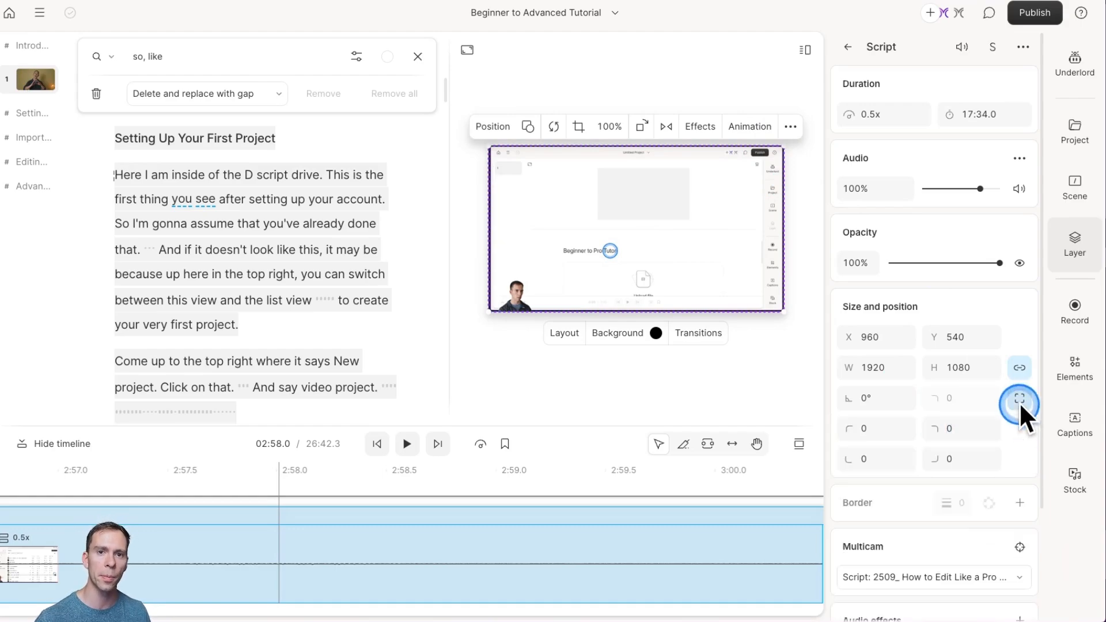
{"action": "left_click", "coordinate": [961, 429]}
{"action": "left_click", "coordinate": [890, 429]}
{"action": "left_click", "coordinate": [907, 459]}
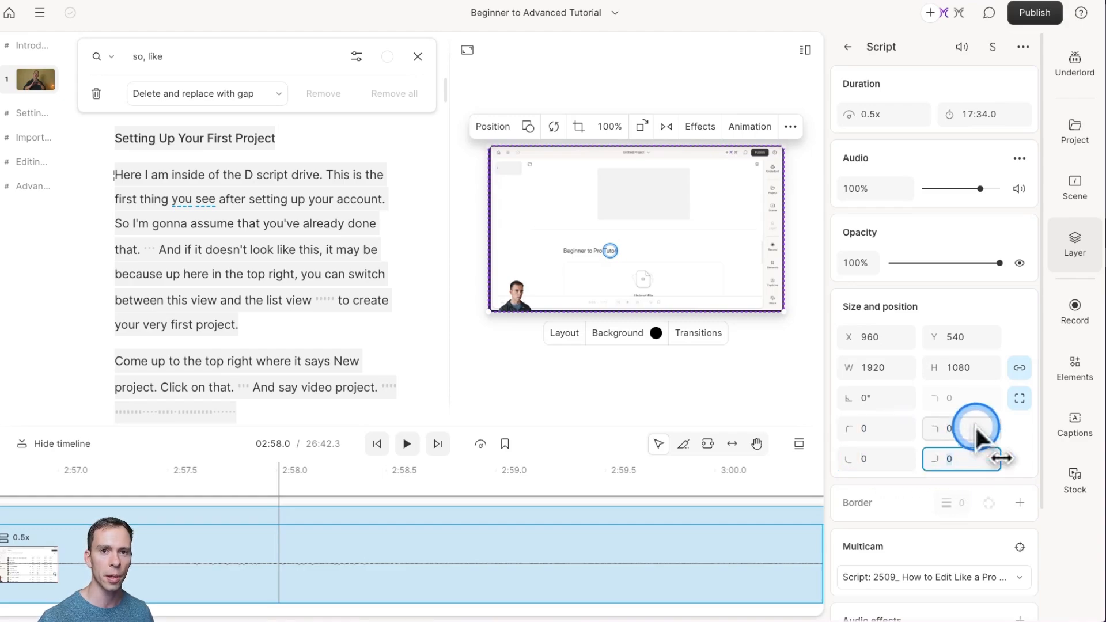
{"action": "left_click", "coordinate": [1015, 399]}
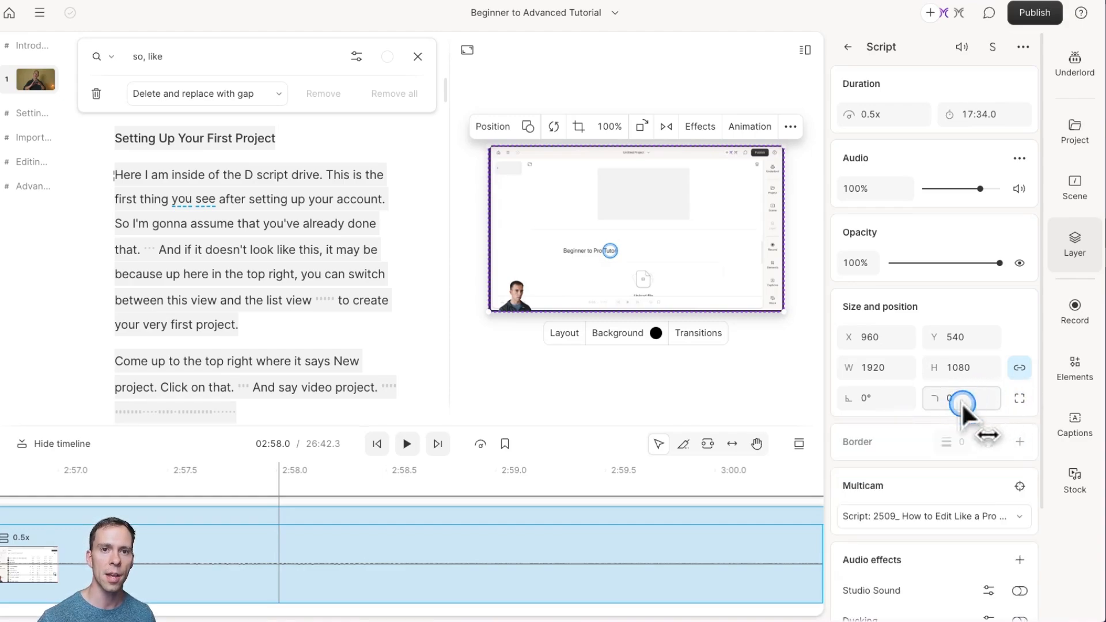
{"action": "left_click", "coordinate": [945, 399]}
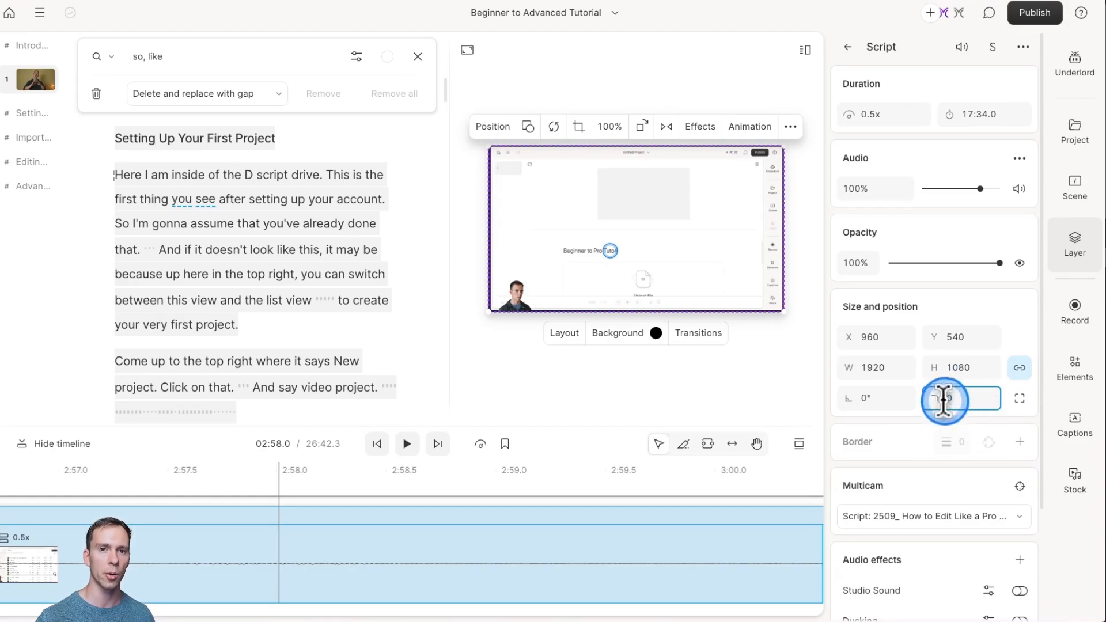
- Add a border to the script layer and check its colour and thickness settings
{"action": "scroll", "coordinate": [913, 448], "scroll_direction": "down", "scroll_amount": 1}
{"action": "scroll", "coordinate": [913, 447], "scroll_direction": "down", "scroll_amount": 4}
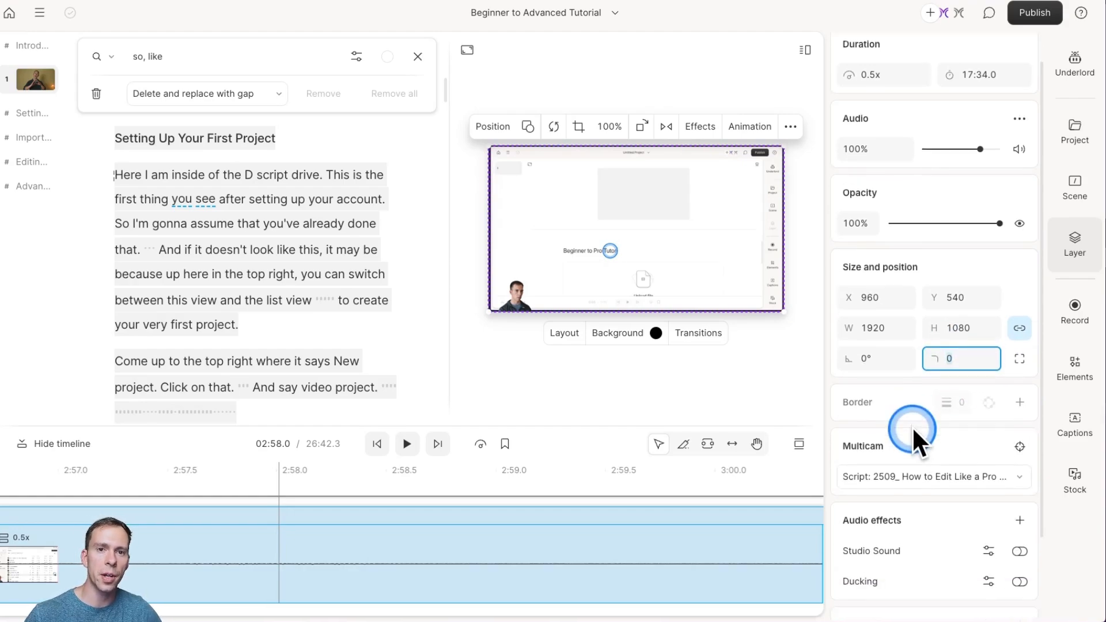
{"action": "left_click", "coordinate": [1018, 301]}
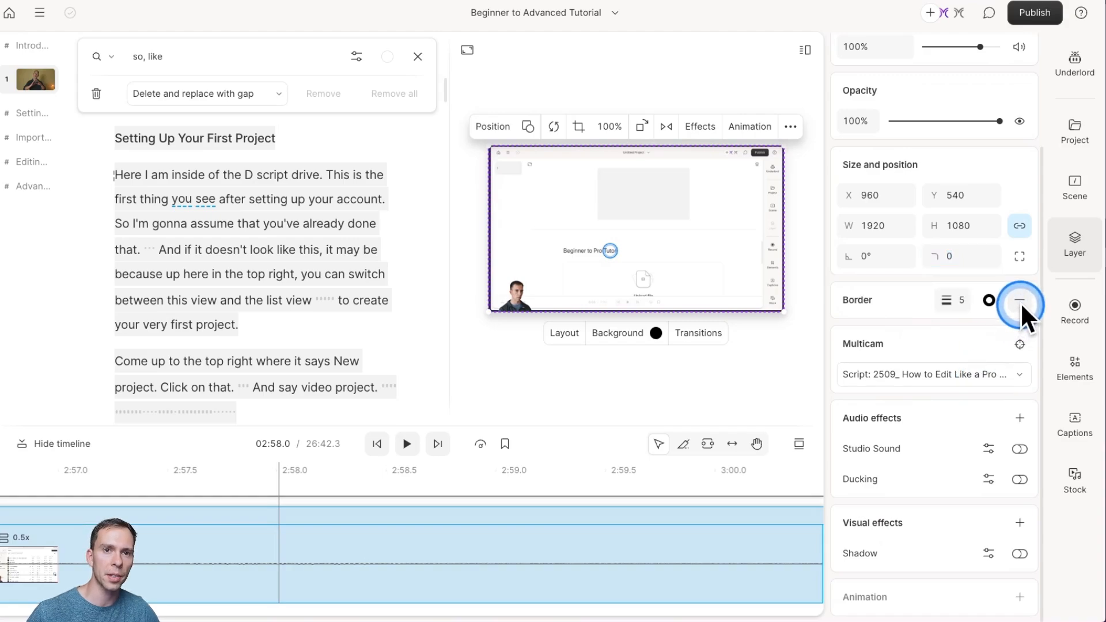
{"action": "left_click", "coordinate": [989, 300]}
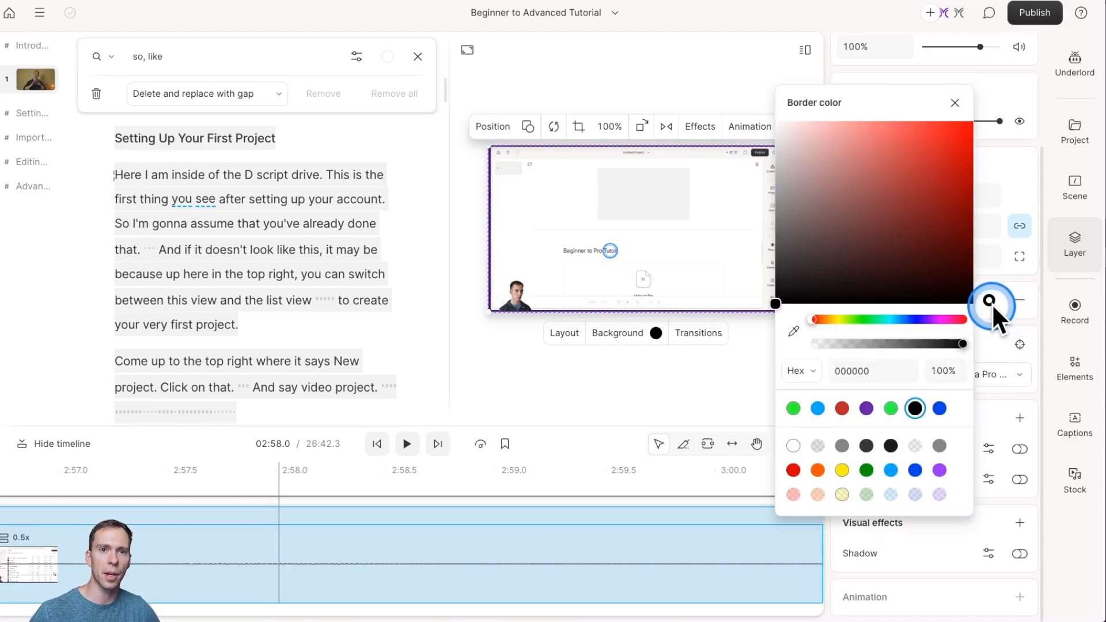
{"action": "left_click", "coordinate": [990, 300]}
{"action": "left_click", "coordinate": [961, 300]}
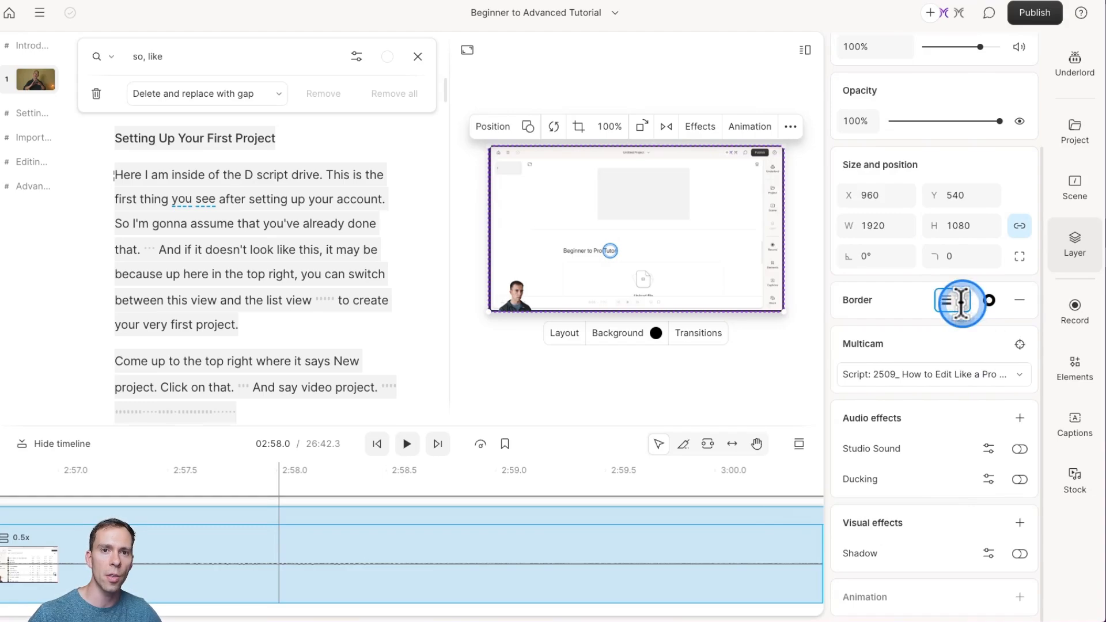
- Try pure red ff0000 and a bright green 00ff25 as the script layer's border colour
{"action": "left_click", "coordinate": [989, 300]}
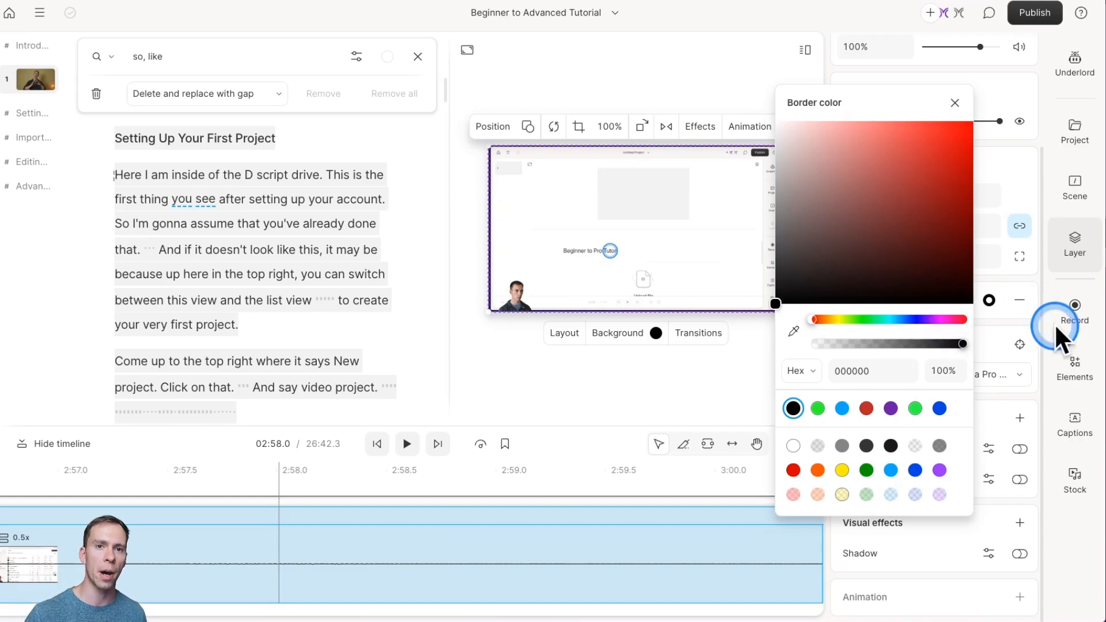
{"action": "left_click", "coordinate": [988, 300]}
{"action": "left_click", "coordinate": [990, 299]}
{"action": "left_click", "coordinate": [915, 195]}
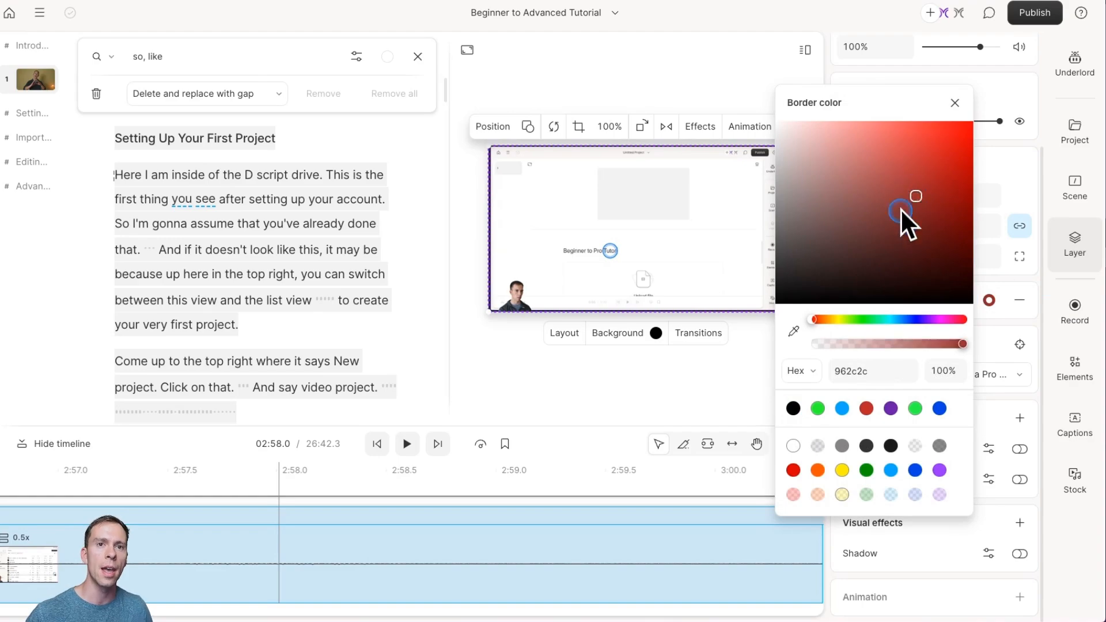
{"action": "left_click_drag", "start_coordinate": [900, 208], "coordinate": [983, 117]}
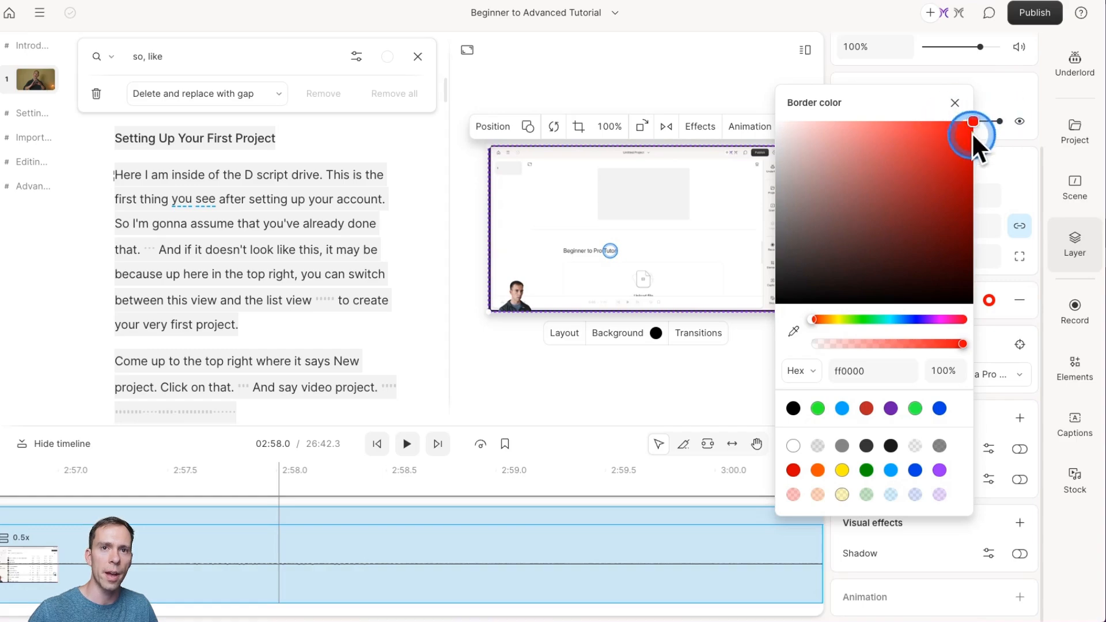
{"action": "left_click_drag", "start_coordinate": [842, 320], "coordinate": [868, 318]}
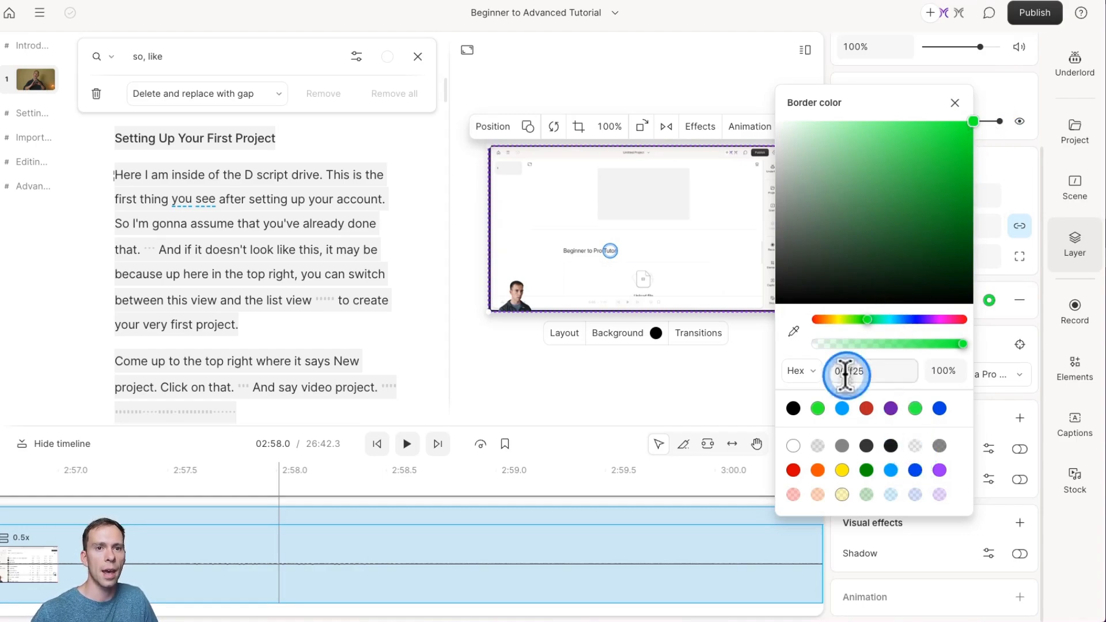
- Set the script layer's border colour to blue 0095ff at 100% opacity and close the colour picker
{"action": "left_click", "coordinate": [793, 331]}
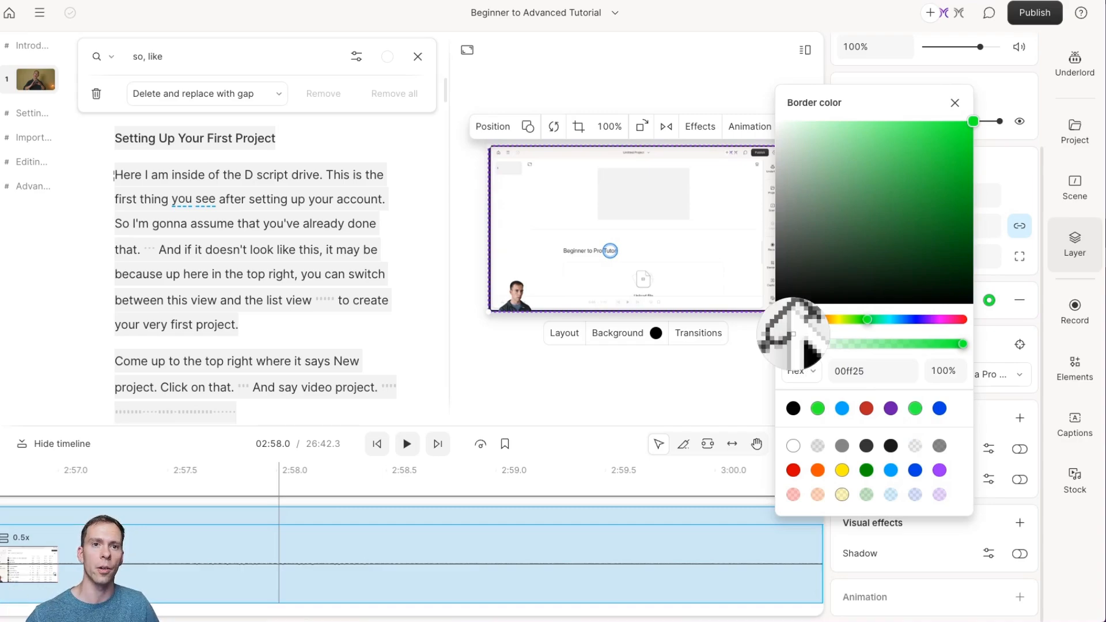
{"action": "left_click", "coordinate": [900, 318]}
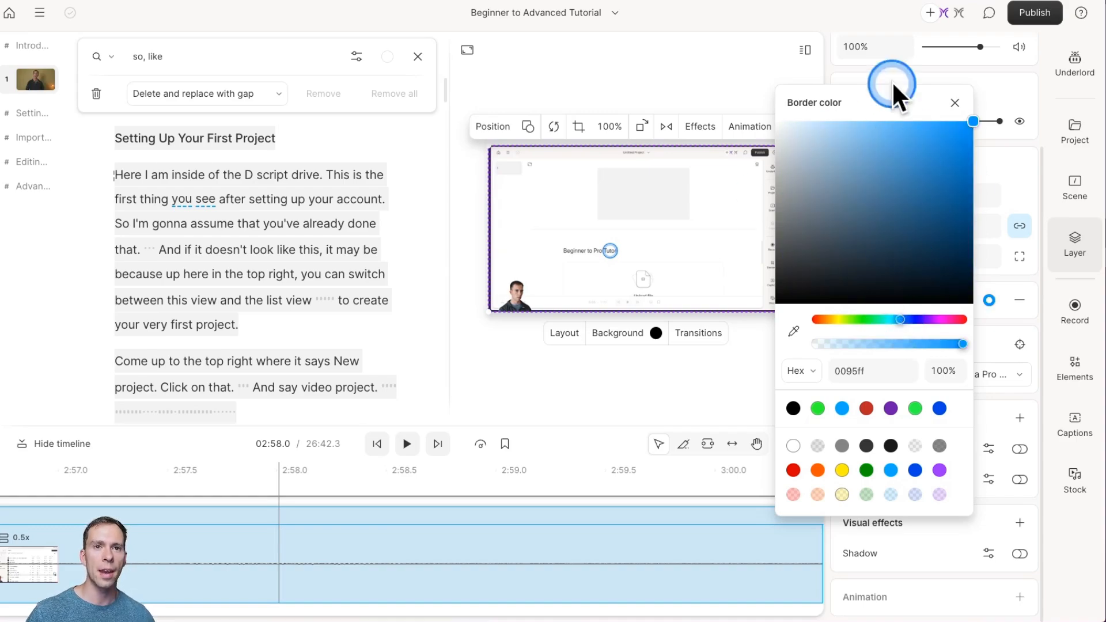
{"action": "left_click", "coordinate": [864, 370]}
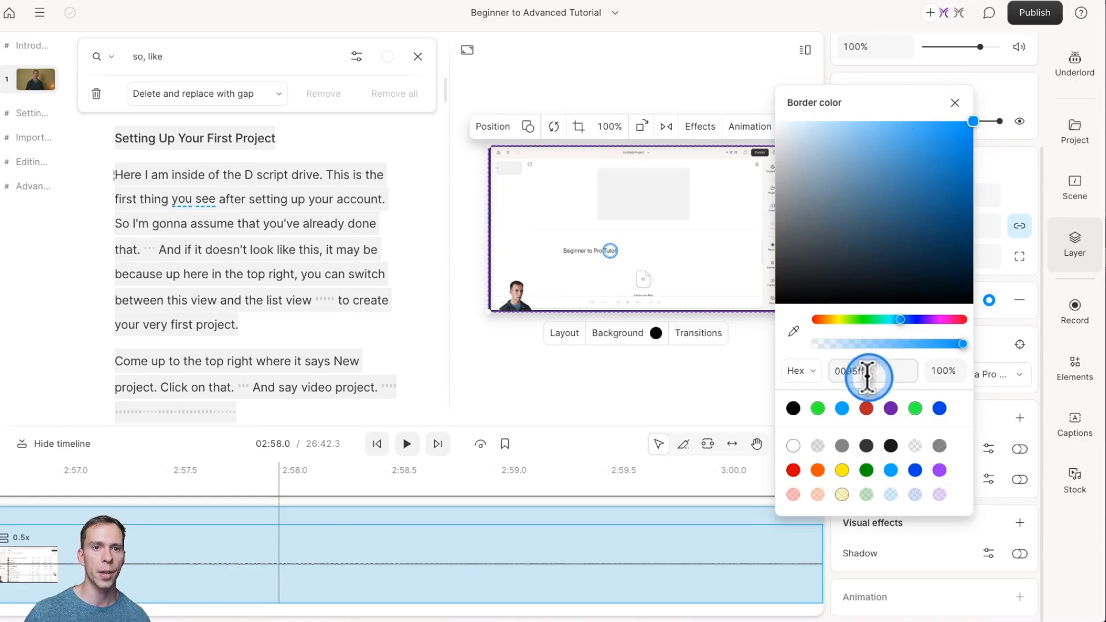
{"action": "key", "text": "Tab"}
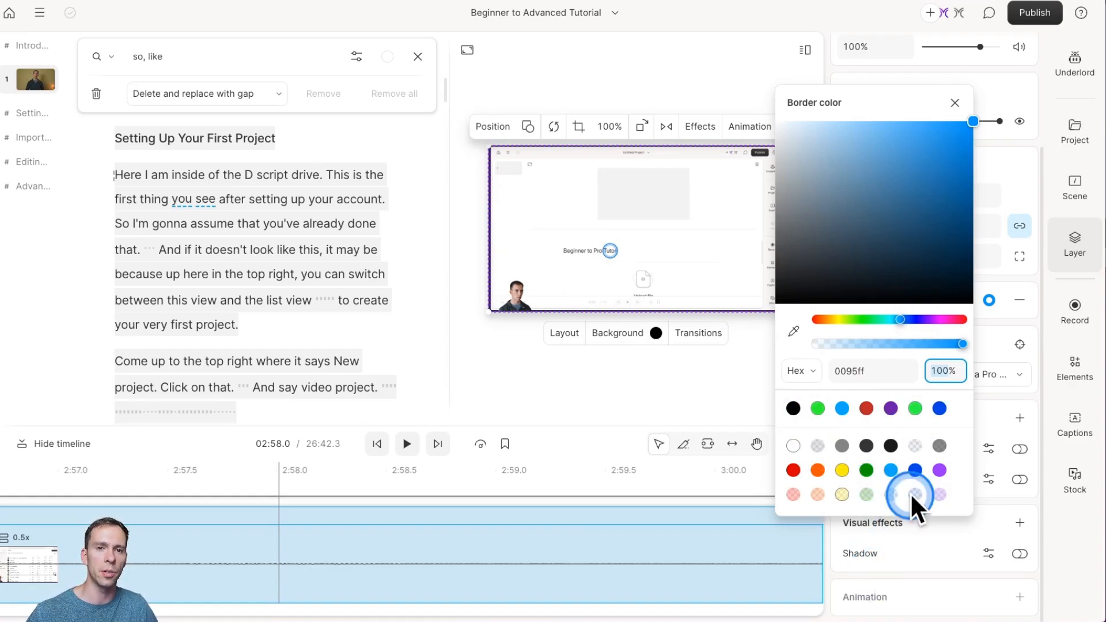
{"action": "left_click", "coordinate": [954, 103]}
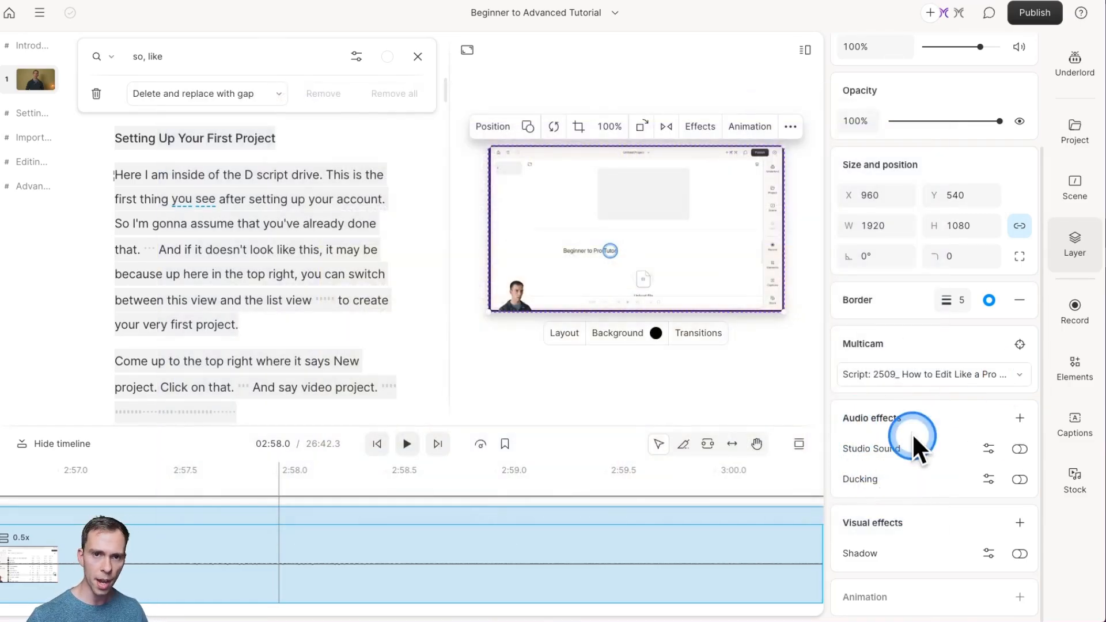
- Enable Studio Sound on the script layer and review the available visual effects and animation options
{"action": "left_click", "coordinate": [1018, 450]}
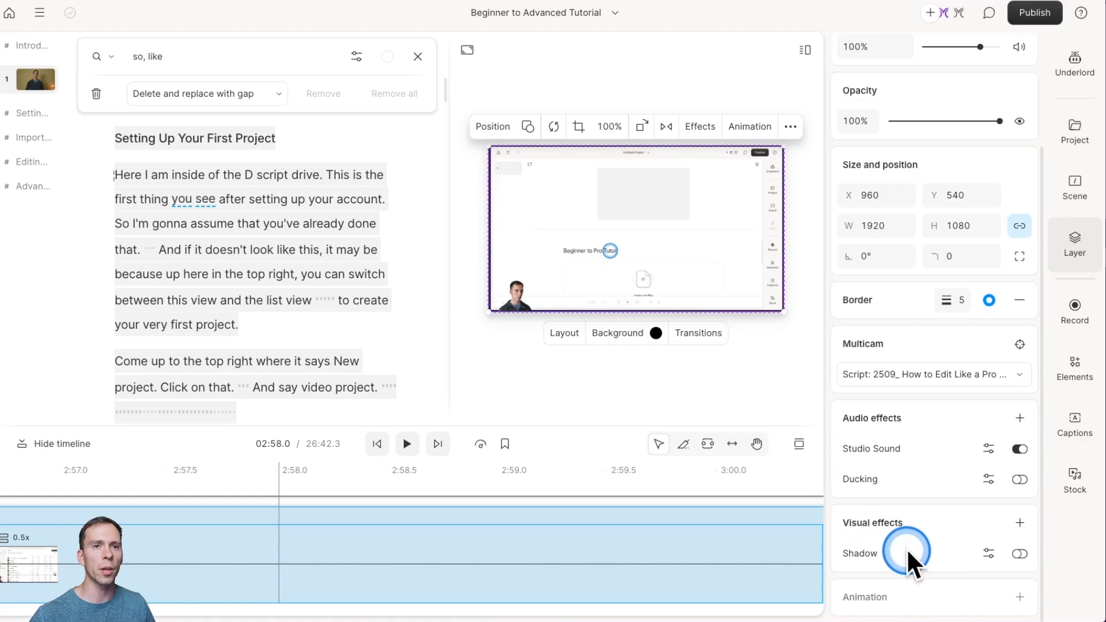
{"action": "left_click", "coordinate": [1019, 523]}
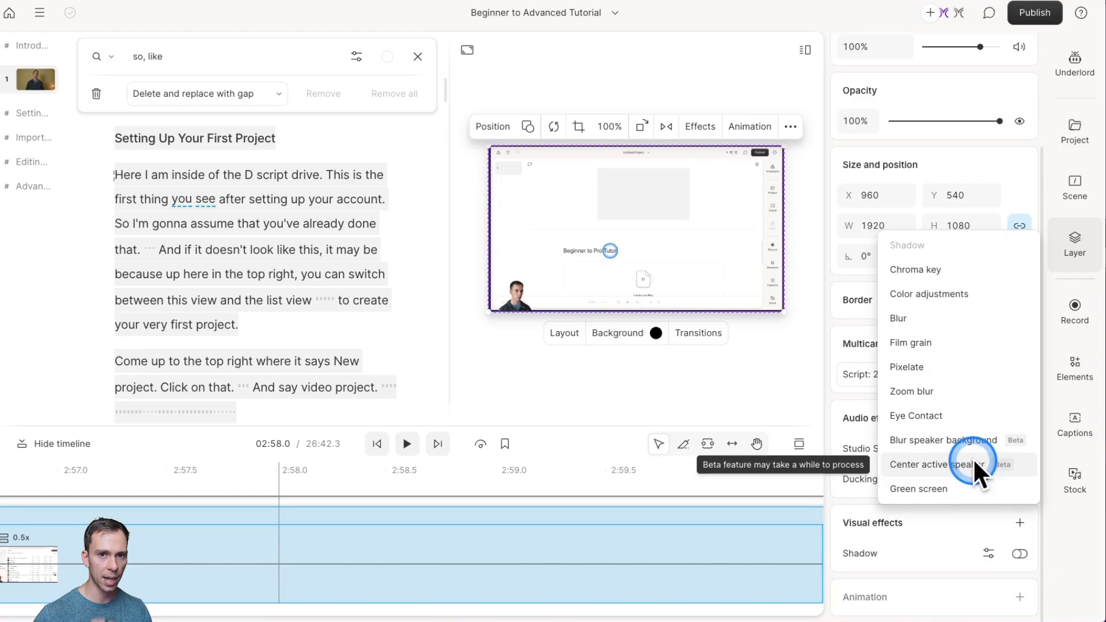
{"action": "left_click", "coordinate": [1019, 522]}
{"action": "left_click", "coordinate": [1018, 598]}
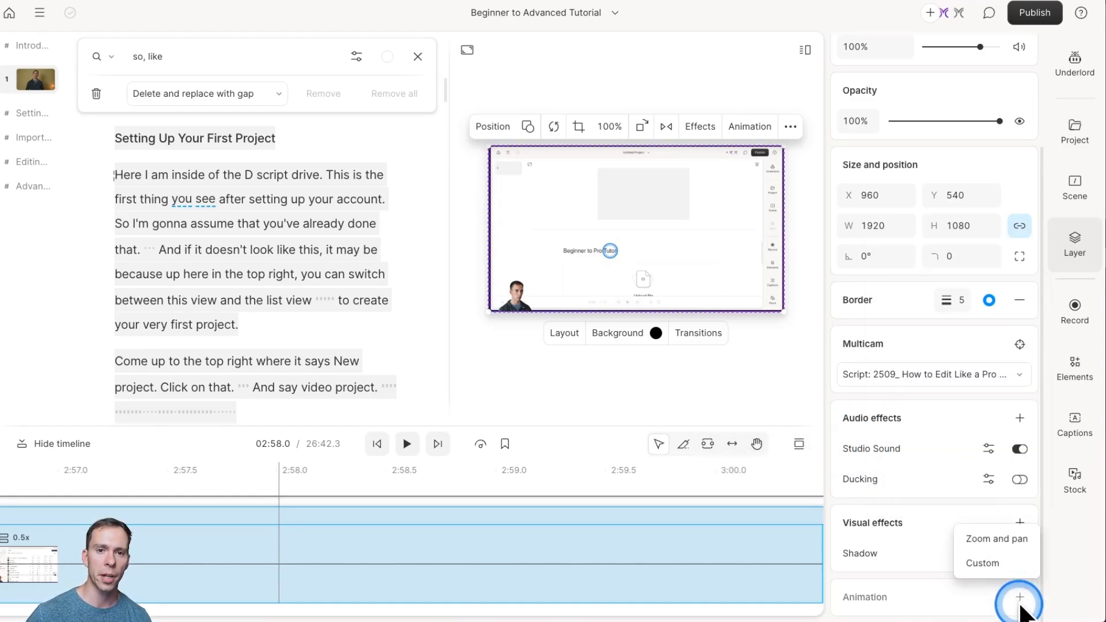
{"action": "left_click", "coordinate": [1018, 598]}
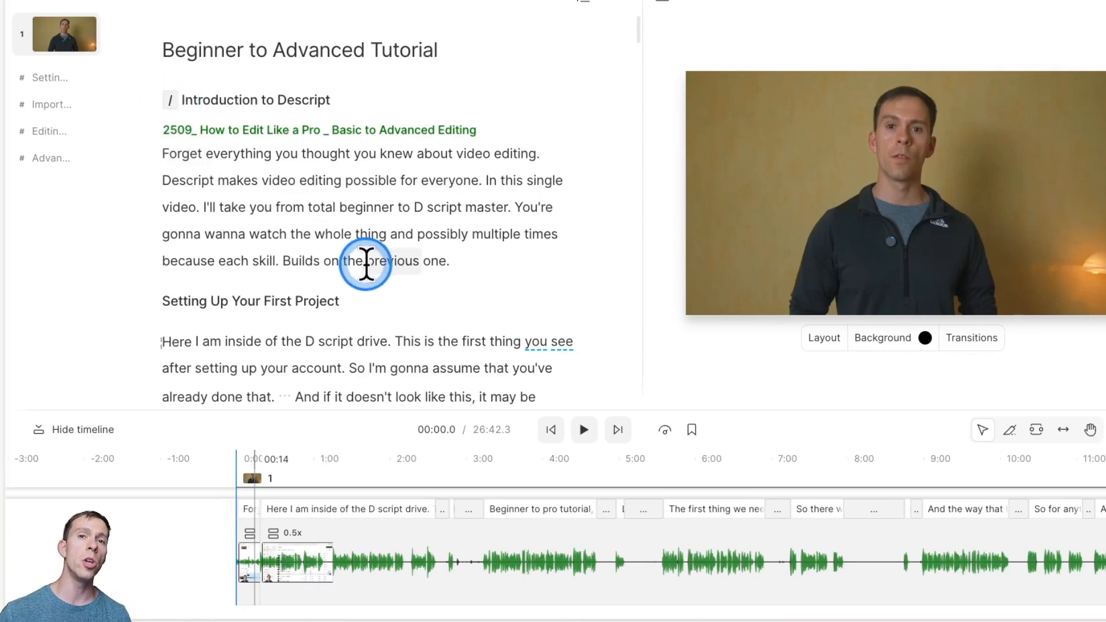
- Insert a scene break in the transcript just before "Over here on the right is all of your property bars"
{"action": "scroll", "coordinate": [403, 311], "scroll_direction": "down", "scroll_amount": 1}
{"action": "scroll", "coordinate": [402, 311], "scroll_direction": "down", "scroll_amount": 3}
{"action": "left_click", "coordinate": [382, 328]}
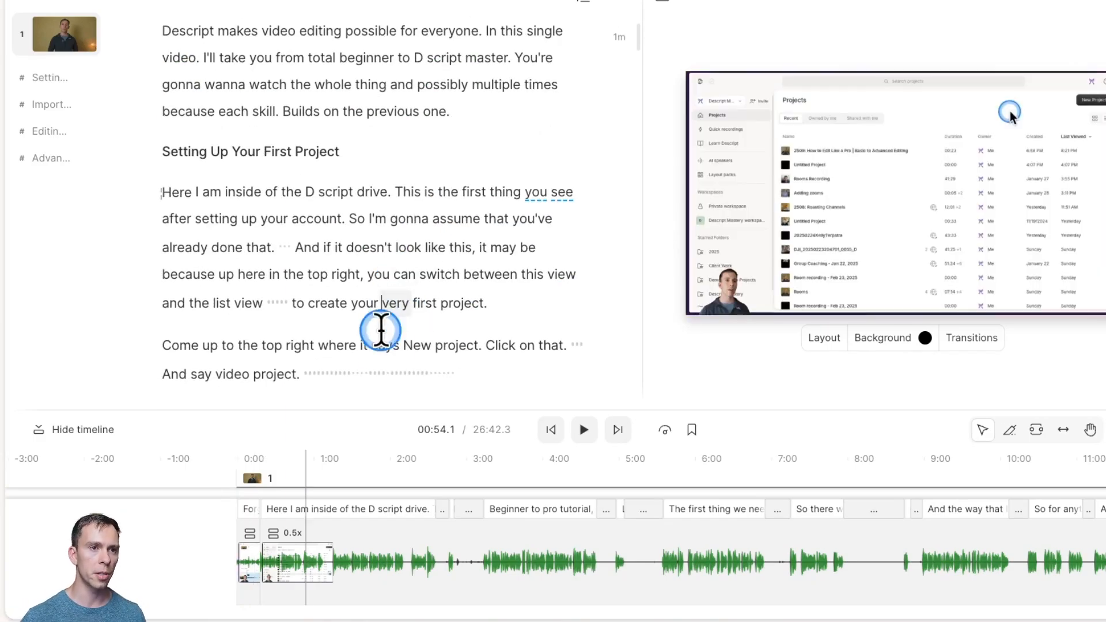
{"action": "scroll", "coordinate": [374, 329], "scroll_direction": "down", "scroll_amount": 6}
{"action": "left_click", "coordinate": [269, 238]}
{"action": "left_click", "coordinate": [423, 235]}
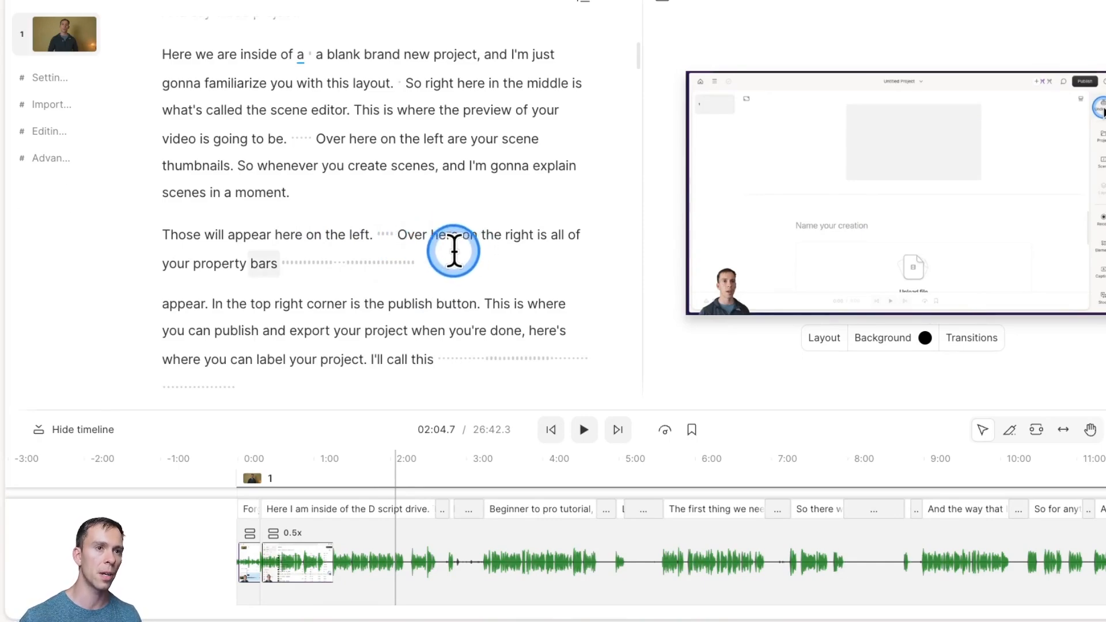
{"action": "type", "text": "/"}
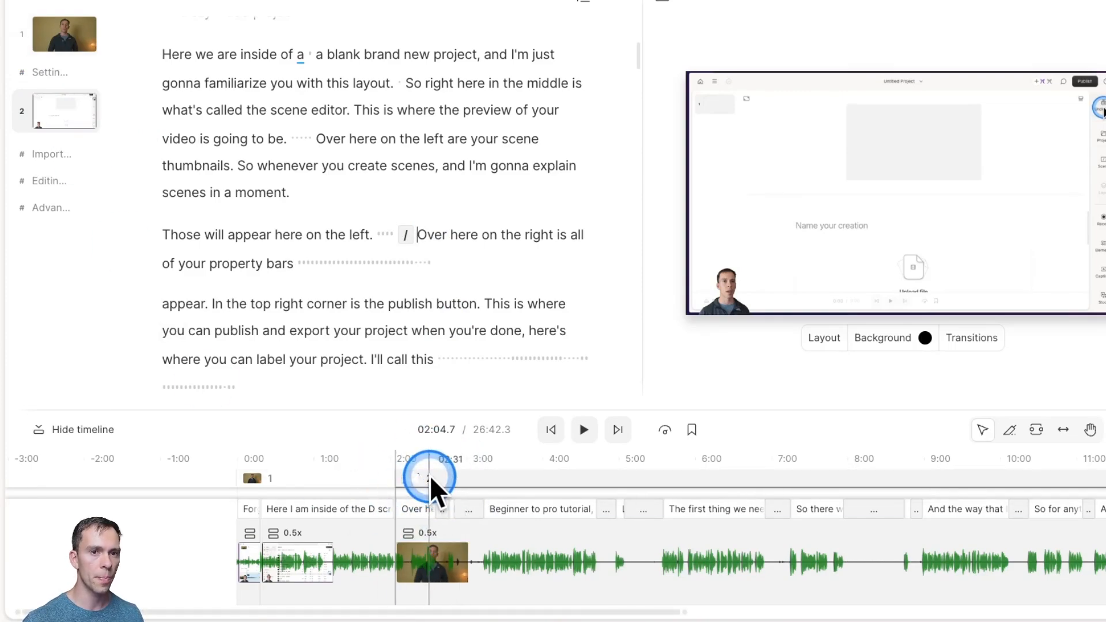
- Check the extents of scenes 2 and 1 by moving the playhead through each of them in the timeline
{"action": "left_click", "coordinate": [466, 471]}
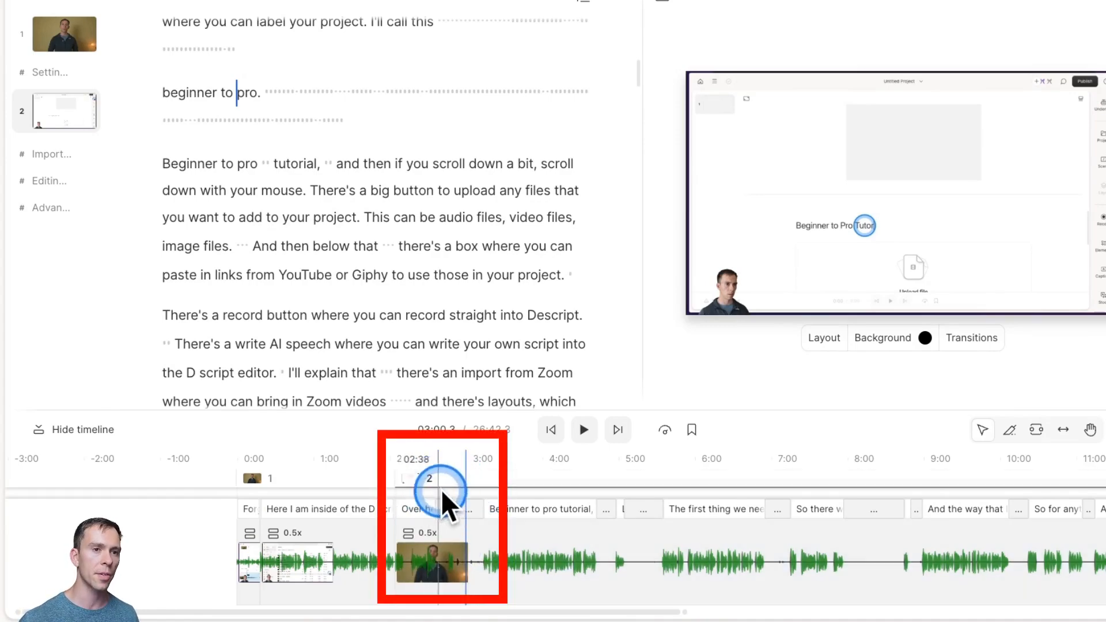
{"action": "left_click", "coordinate": [689, 556]}
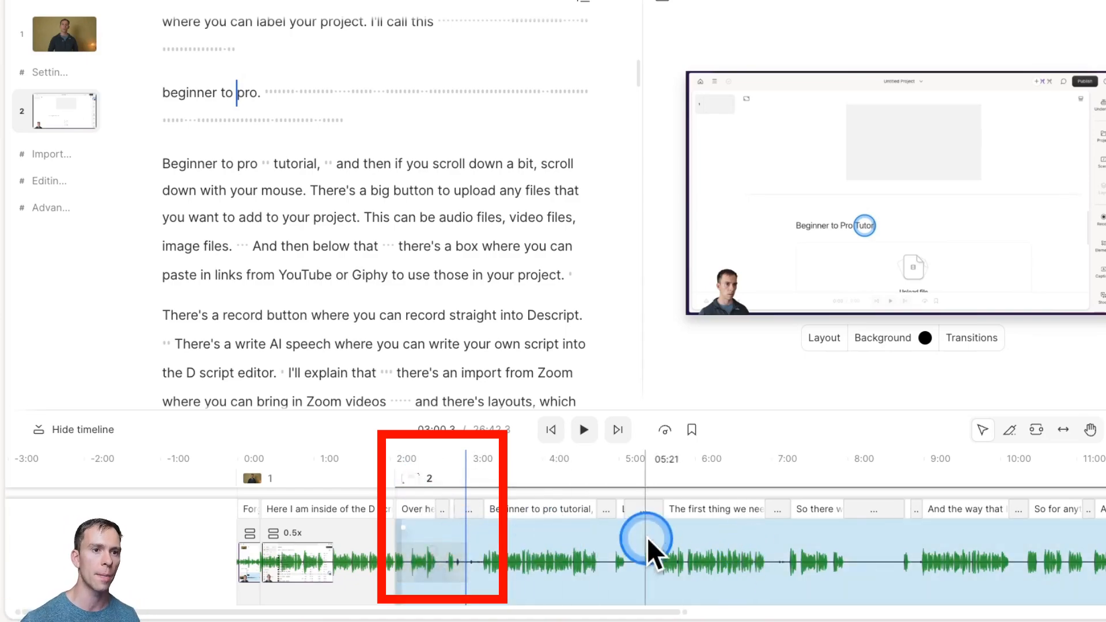
{"action": "left_click", "coordinate": [543, 458]}
{"action": "left_click", "coordinate": [320, 478]}
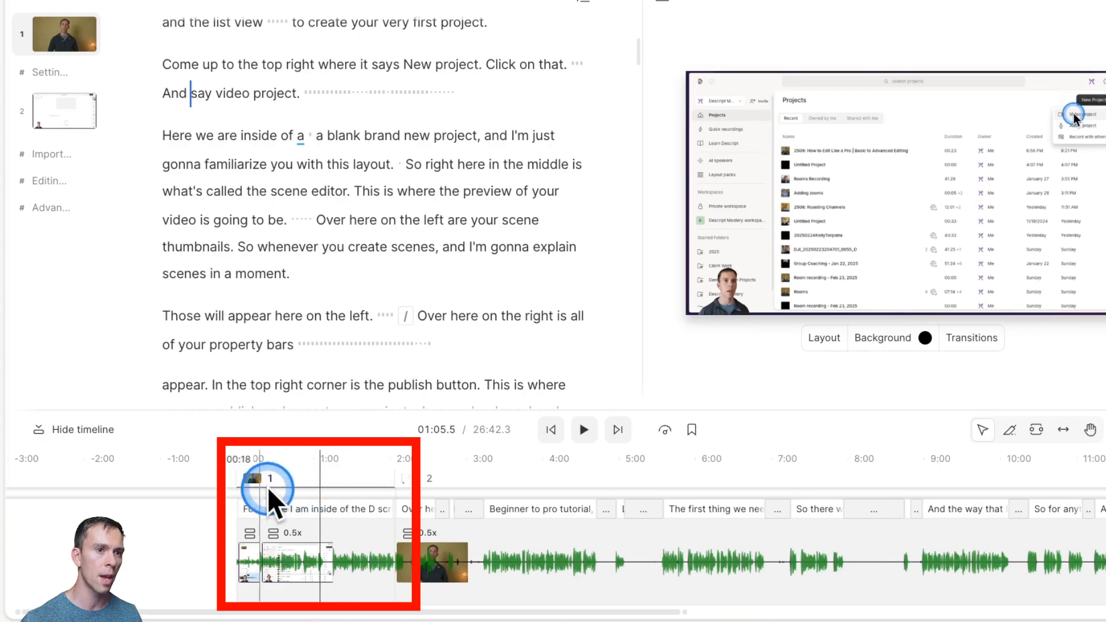
{"action": "left_click", "coordinate": [365, 481]}
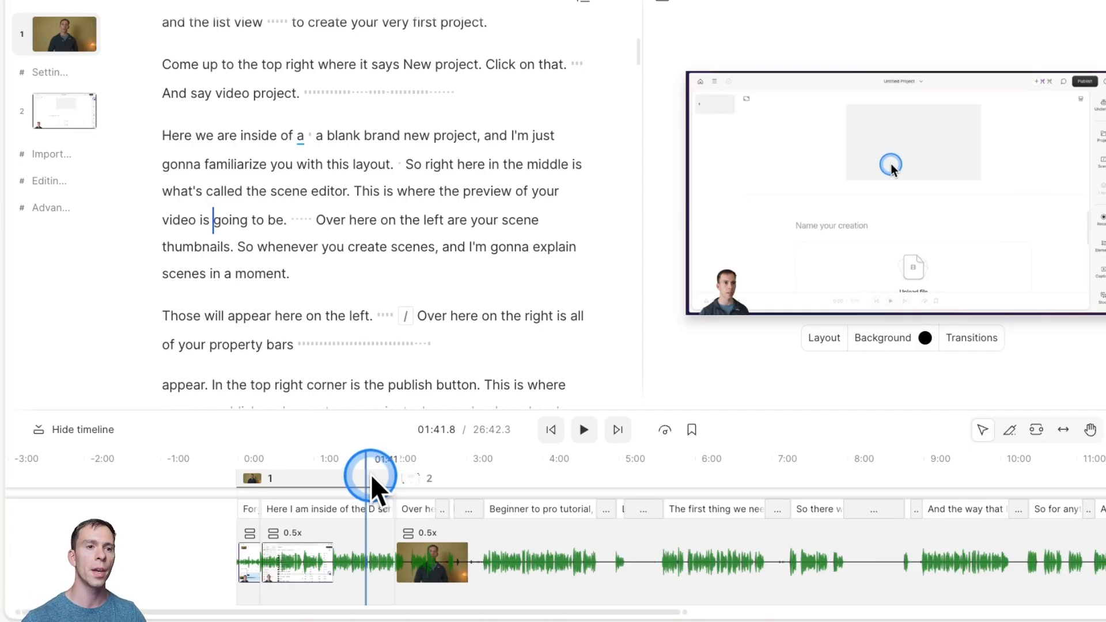
- Enlarge the video layer in scene 1 well beyond the frame and move the playhead close to the scene's end
{"action": "left_click", "coordinate": [940, 223]}
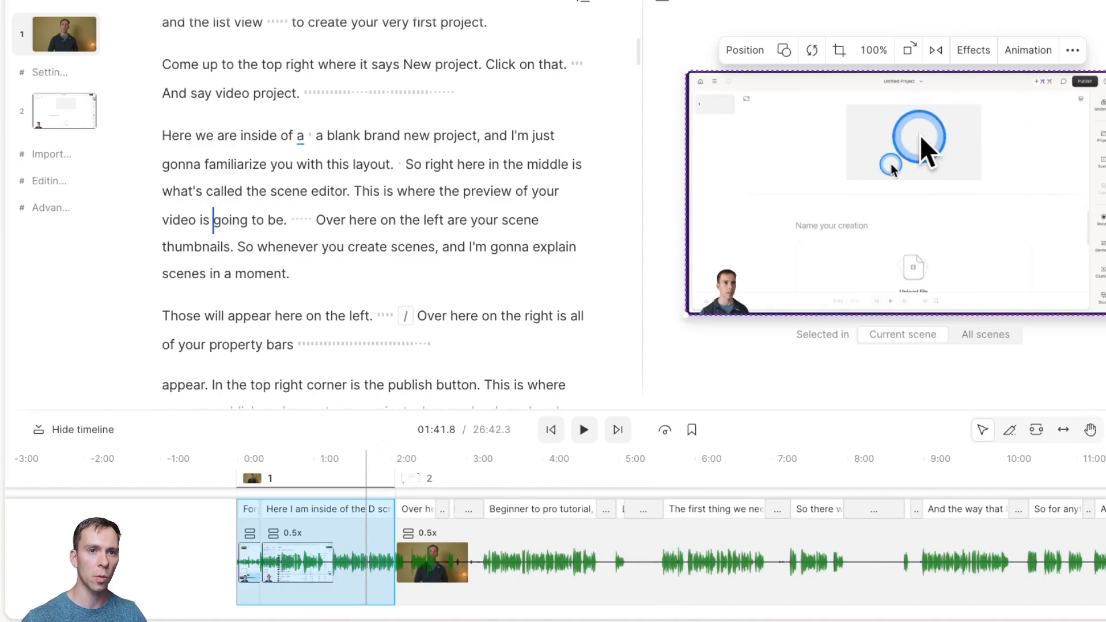
{"action": "left_click_drag", "start_coordinate": [924, 311], "coordinate": [934, 586]}
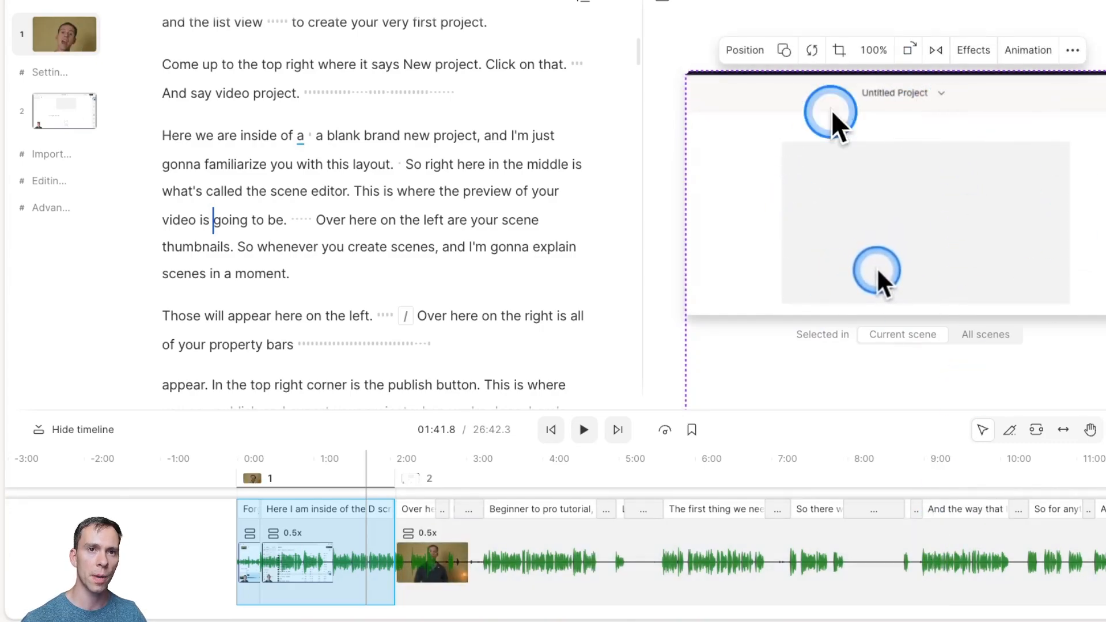
{"action": "left_click", "coordinate": [386, 475]}
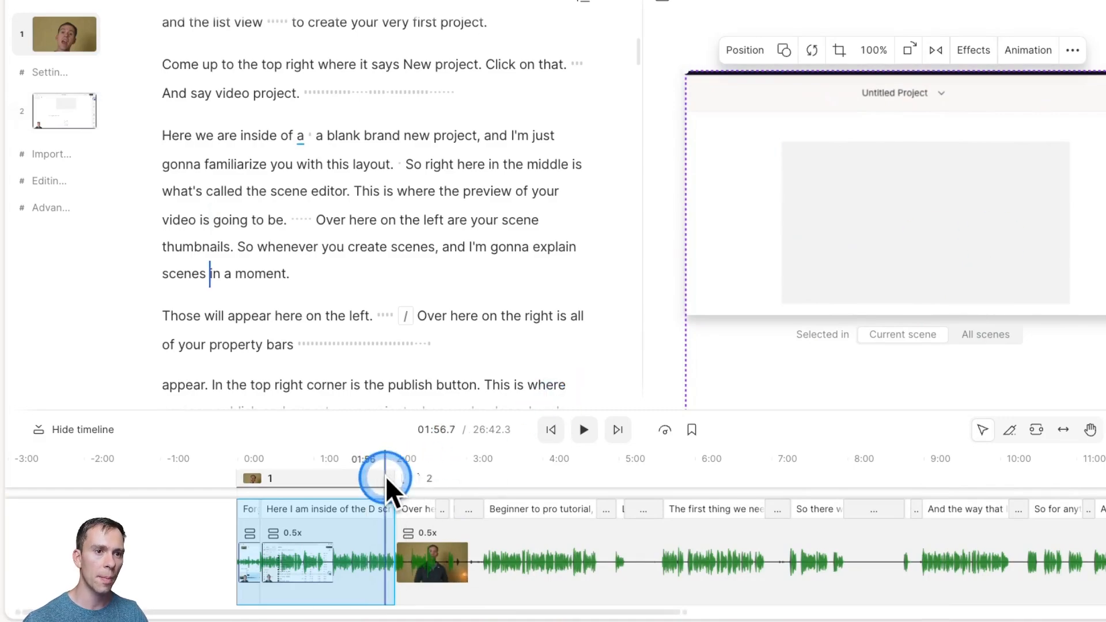
- Play across the cut from scene 1 to scene 2 and compare the framing at several points around it
{"action": "left_click", "coordinate": [584, 430]}
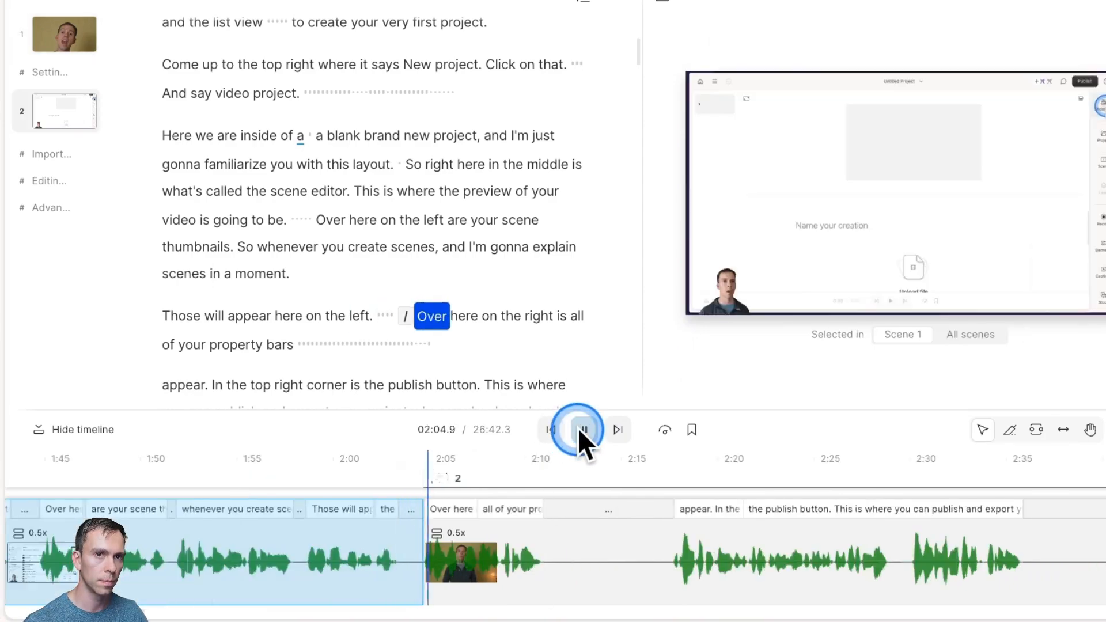
{"action": "left_click", "coordinate": [578, 427]}
{"action": "left_click", "coordinate": [463, 479]}
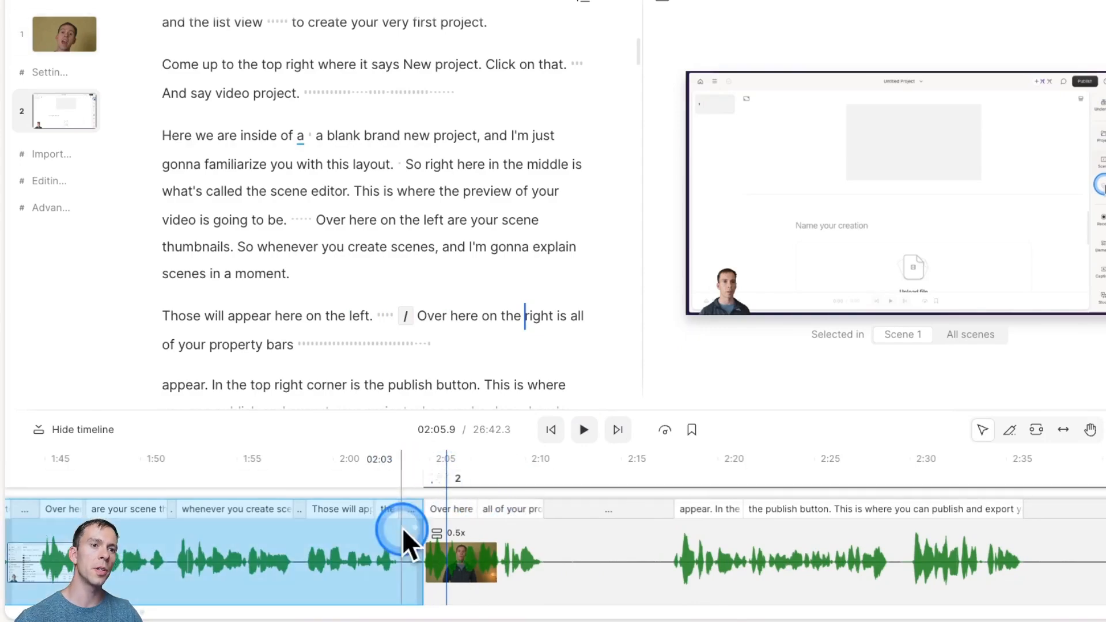
{"action": "left_click", "coordinate": [447, 569]}
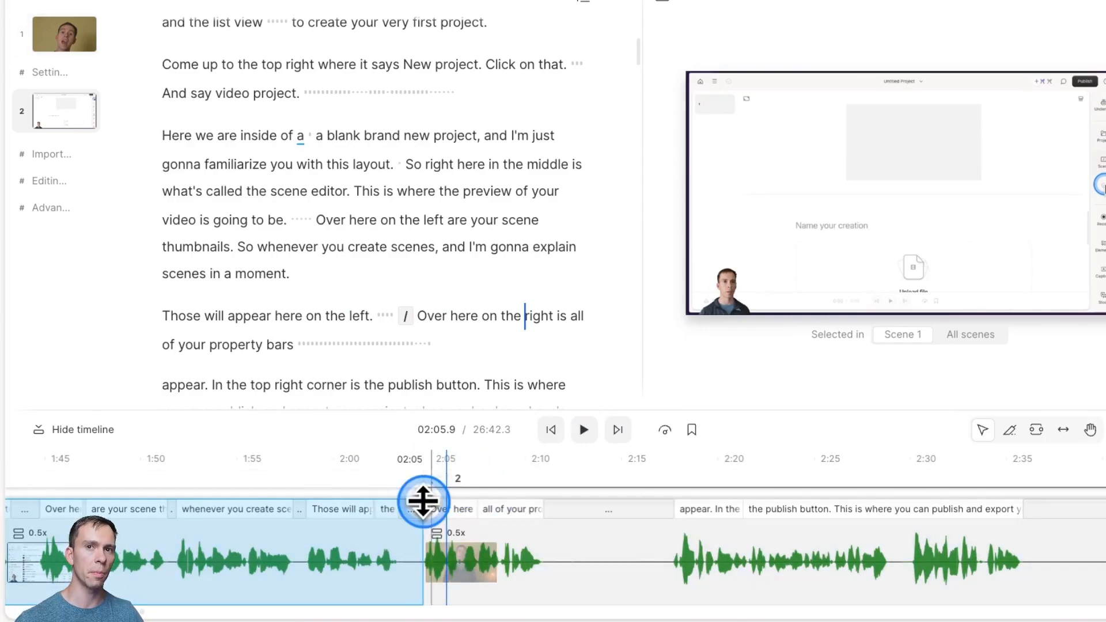
{"action": "left_click", "coordinate": [478, 462]}
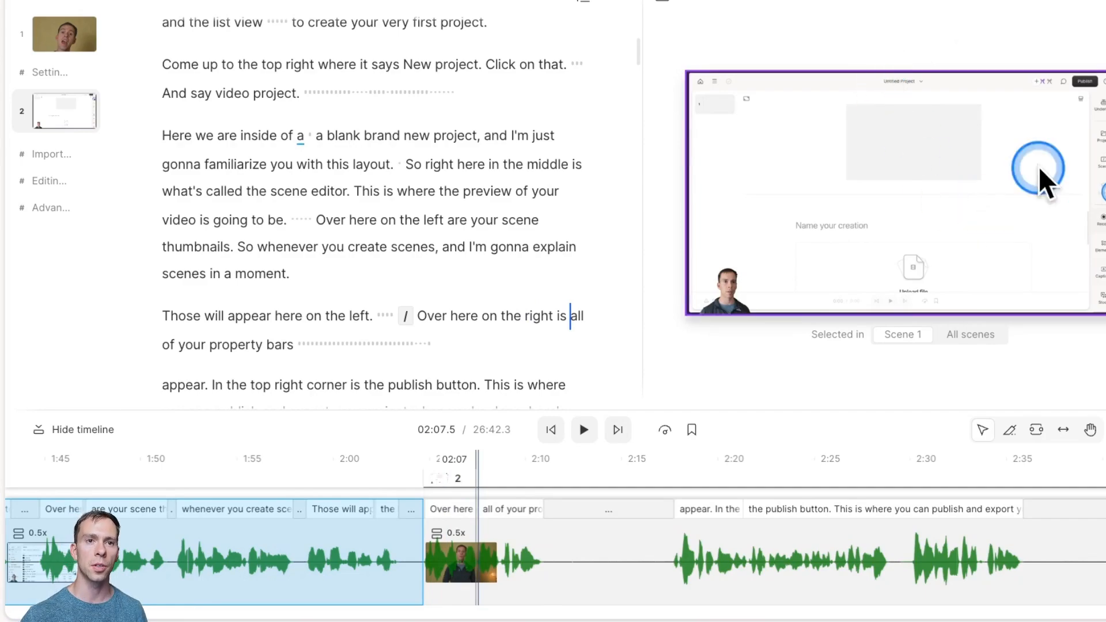
- Scrub through scene 2 and insert a scene break just before "you can label your project"
{"action": "mouse_move", "coordinate": [876, 472]}
{"action": "left_mouse_down"}
{"action": "mouse_move", "coordinate": [859, 472]}
{"action": "mouse_move", "coordinate": [871, 473]}
{"action": "left_mouse_up"}
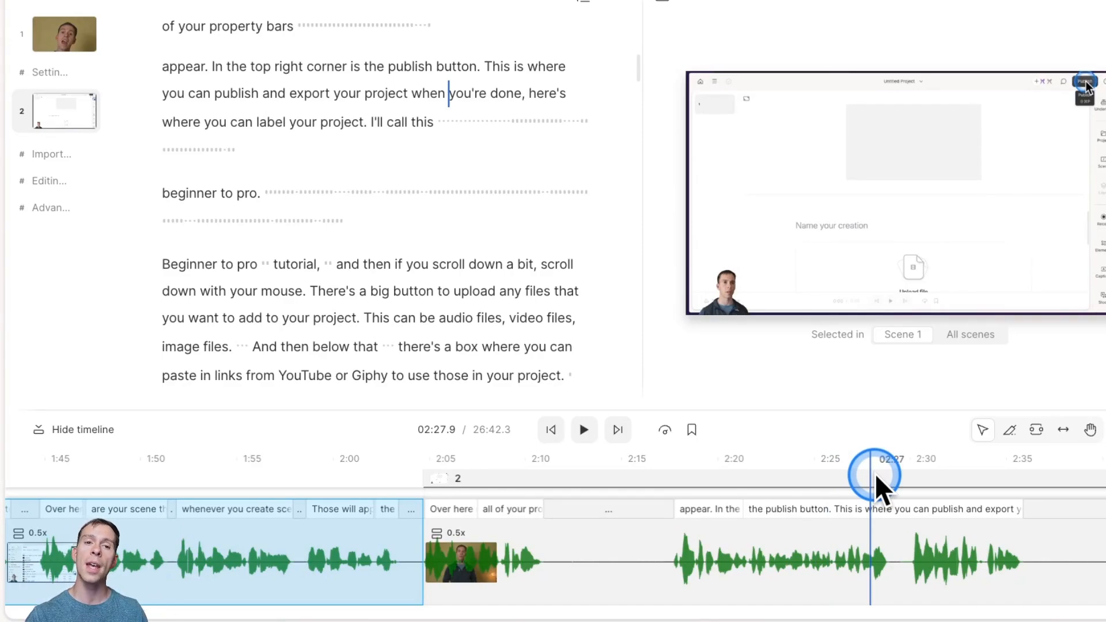
{"action": "left_click_drag", "start_coordinate": [875, 473], "coordinate": [927, 476]}
{"action": "left_click", "coordinate": [984, 544]}
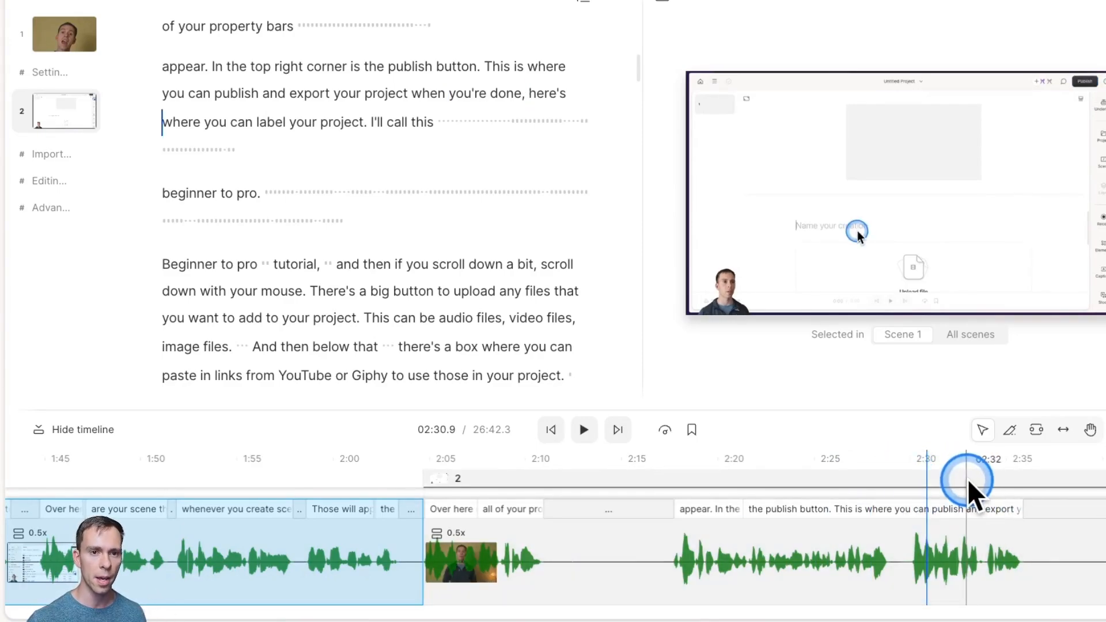
{"action": "type", "text": "/"}
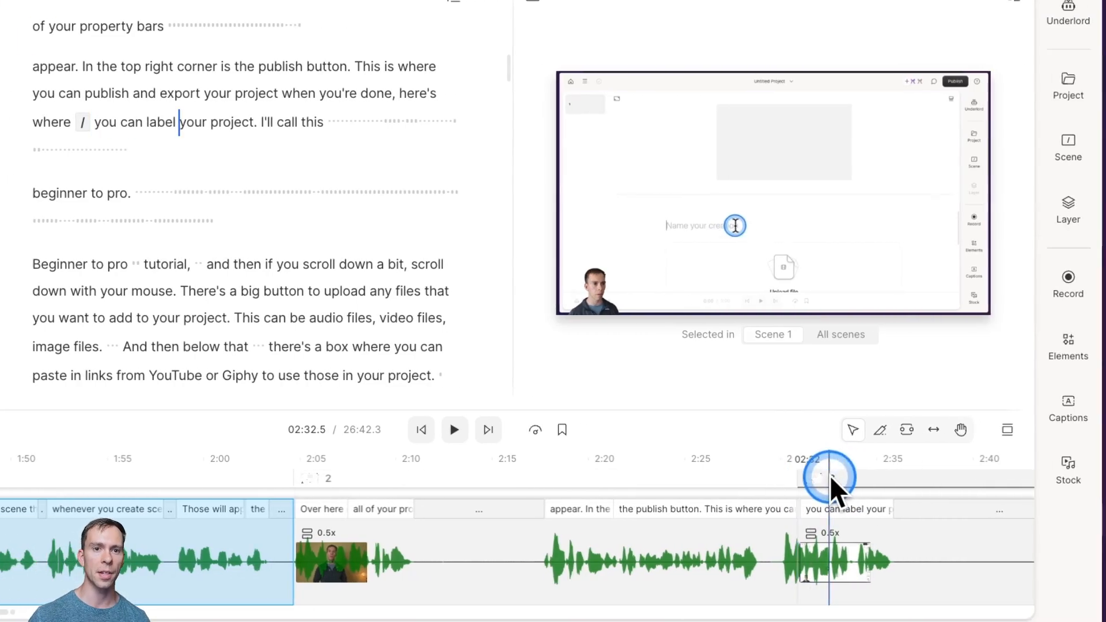
- Enlarge the video layer in scene 3 well beyond the frame and return the playhead to the end of scene 2
{"action": "left_click", "coordinate": [829, 475]}
{"action": "left_click", "coordinate": [789, 217]}
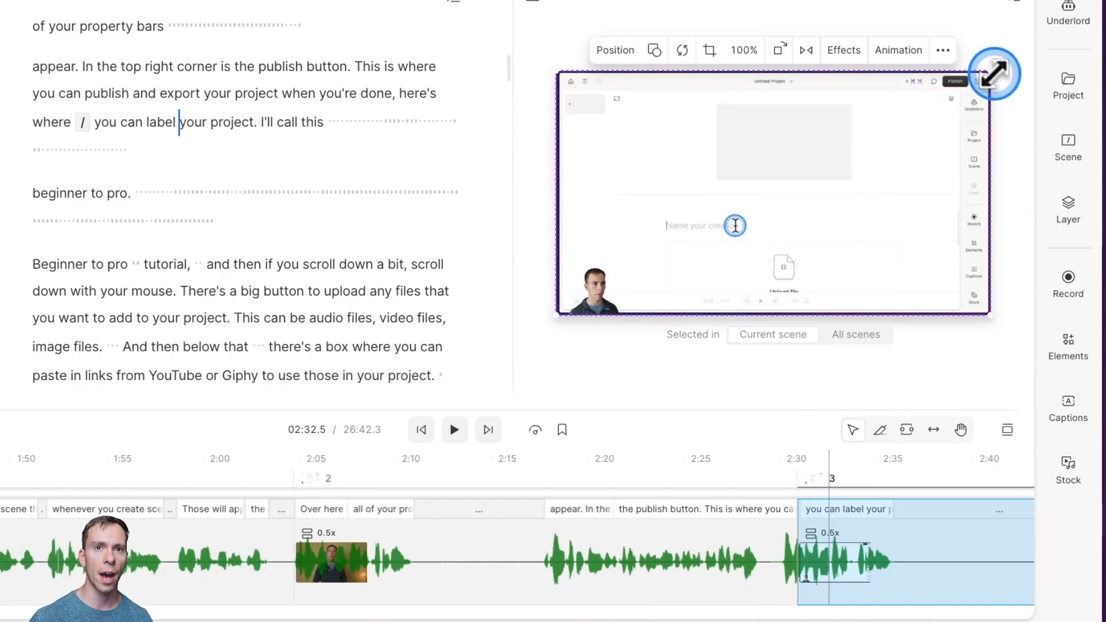
{"action": "left_click_drag", "start_coordinate": [990, 72], "coordinate": [1105, 0]}
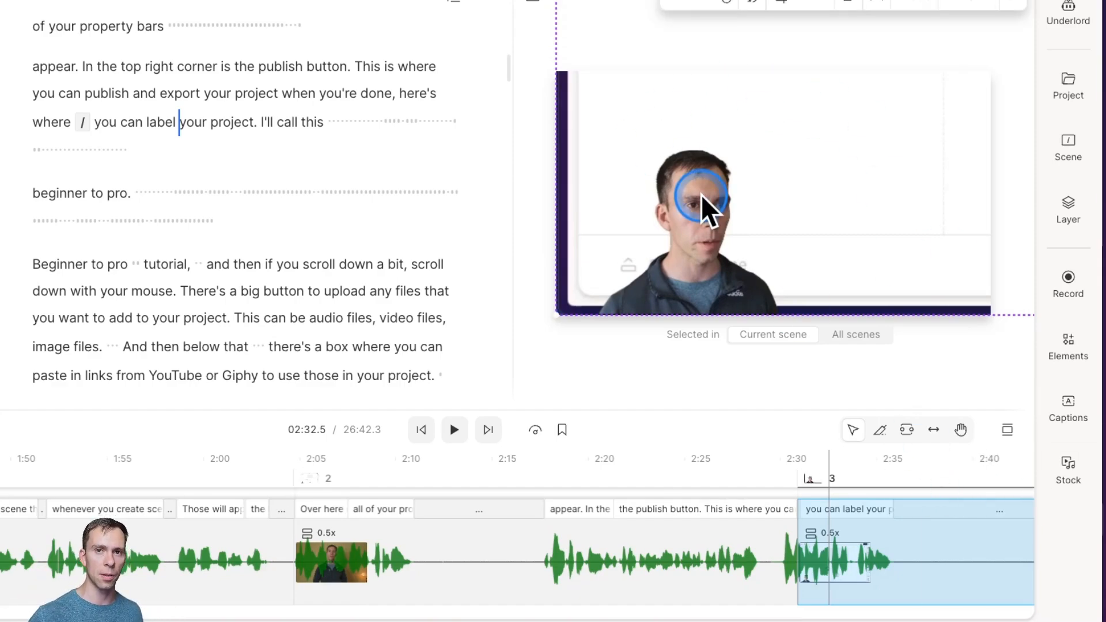
{"action": "left_click", "coordinate": [775, 478]}
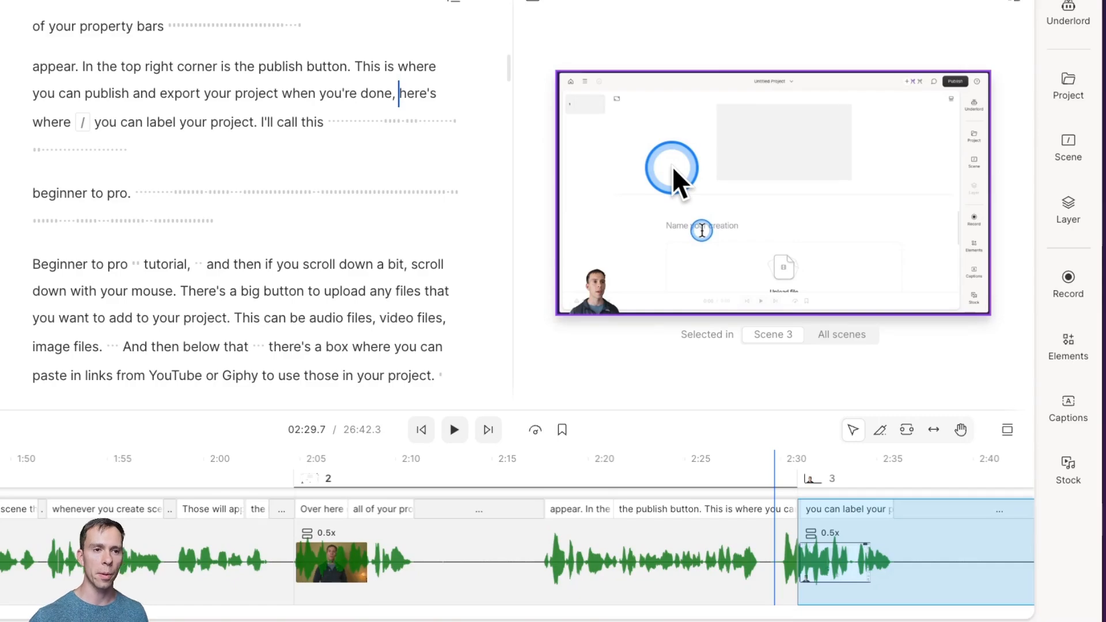
- Make the timeline area taller and browse the available elements, from text and basic shapes down to annotations and overlays
{"action": "left_click_drag", "start_coordinate": [728, 412], "coordinate": [726, 347]}
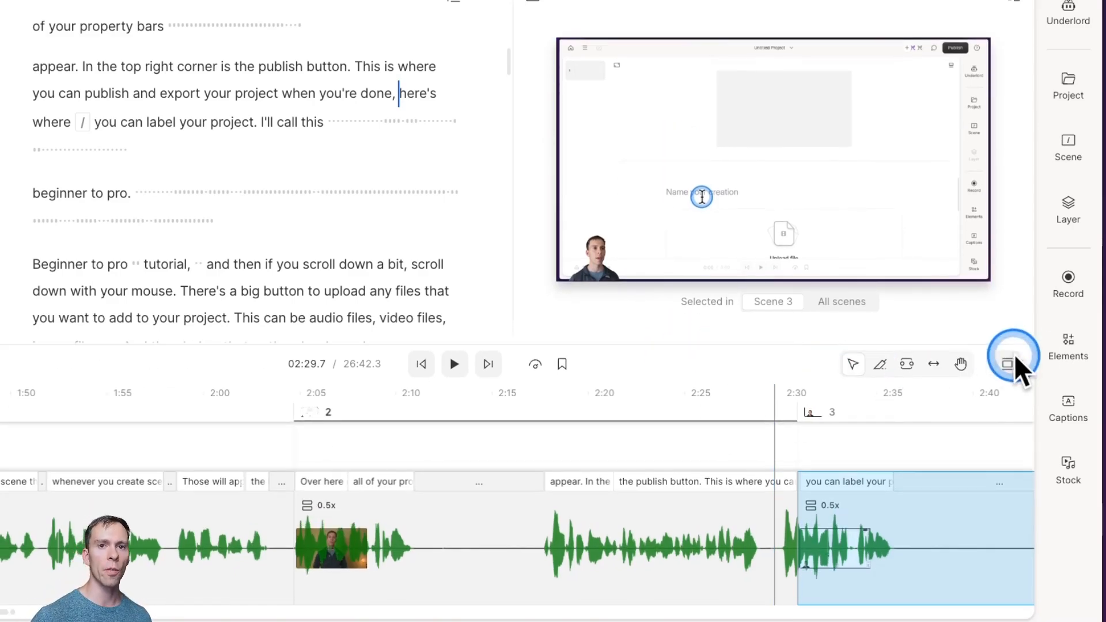
{"action": "left_click", "coordinate": [1068, 354]}
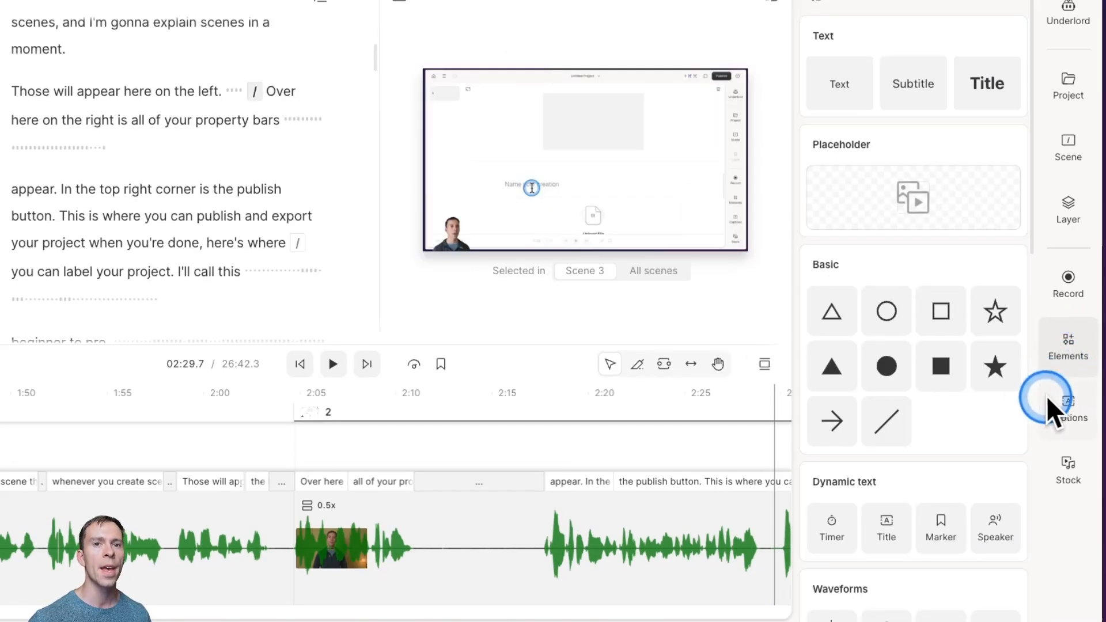
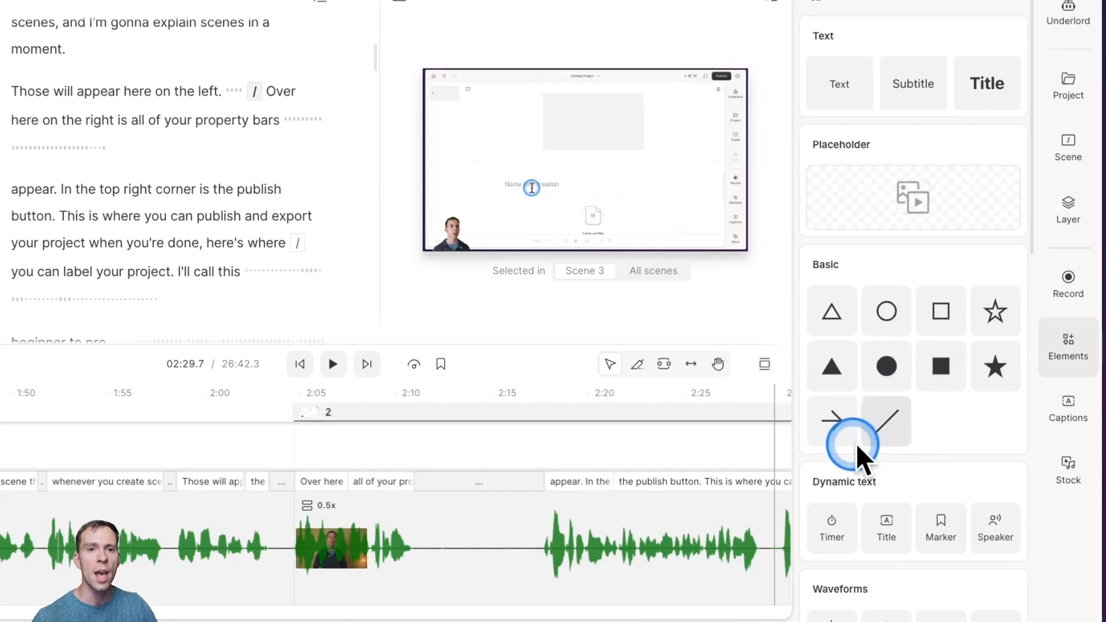
{"action": "scroll", "coordinate": [969, 425], "scroll_direction": "down", "scroll_amount": 4}
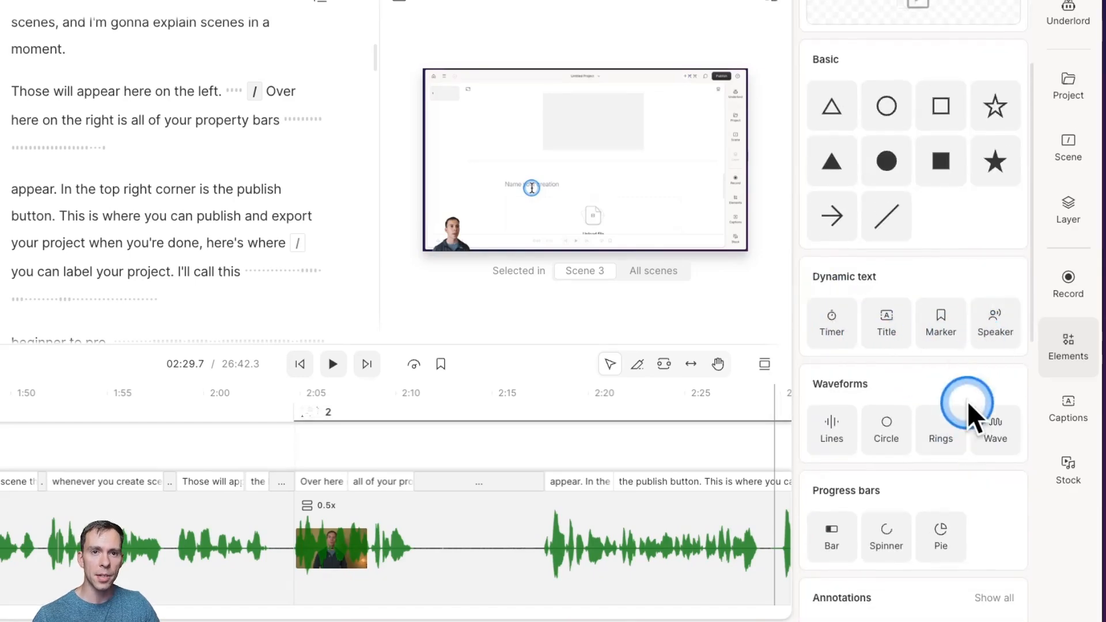
{"action": "scroll", "coordinate": [863, 386], "scroll_direction": "down", "scroll_amount": 1}
{"action": "scroll", "coordinate": [930, 450], "scroll_direction": "down", "scroll_amount": 4}
{"action": "scroll", "coordinate": [917, 469], "scroll_direction": "down", "scroll_amount": 6}
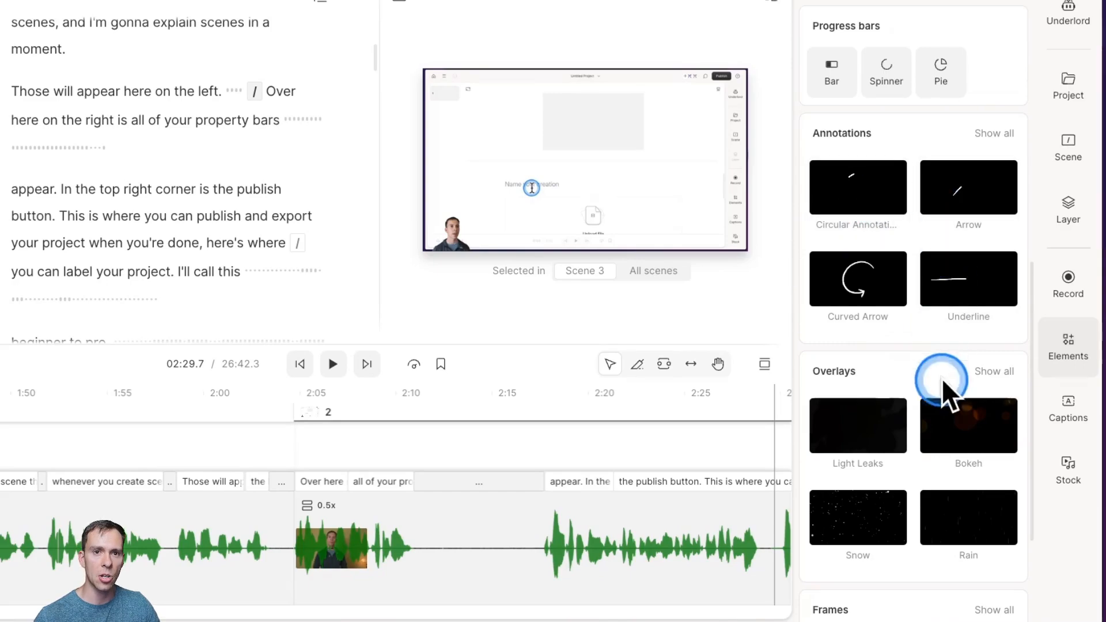
{"action": "scroll", "coordinate": [933, 456], "scroll_direction": "up", "scroll_amount": 12}
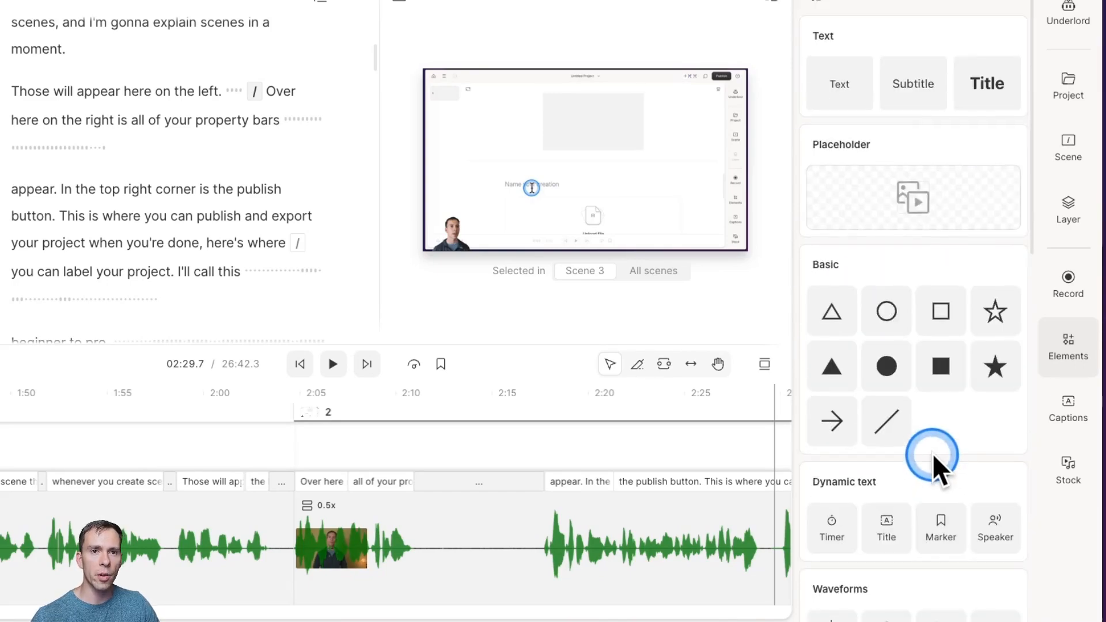
- Add an outlined rectangle to scene 2 and set its border color to red, ff0000
{"action": "left_click", "coordinate": [939, 312]}
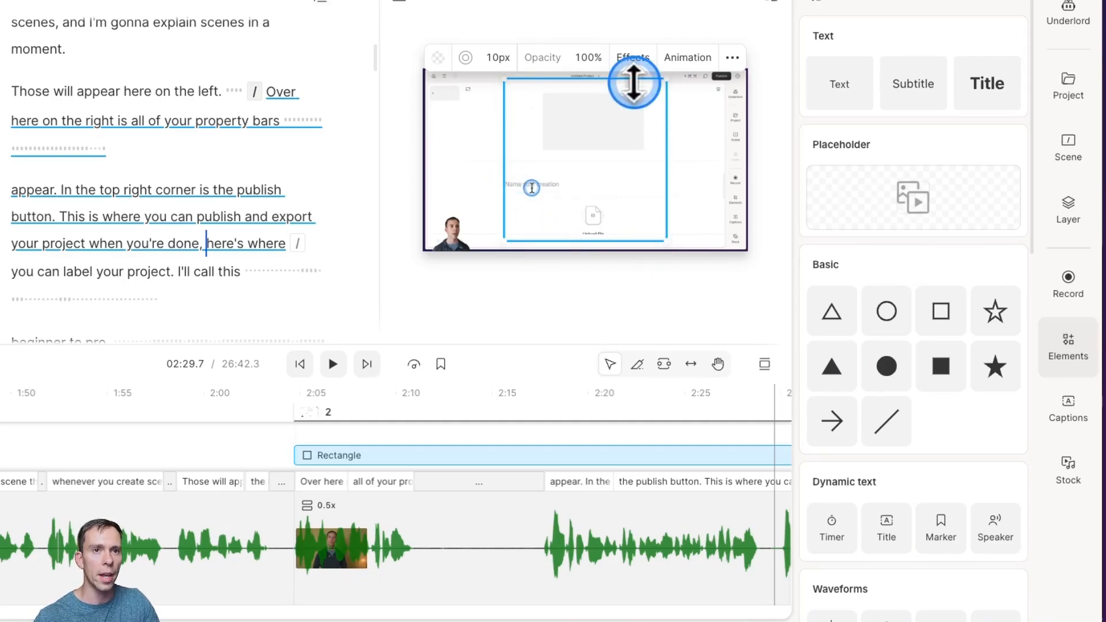
{"action": "left_click", "coordinate": [465, 58]}
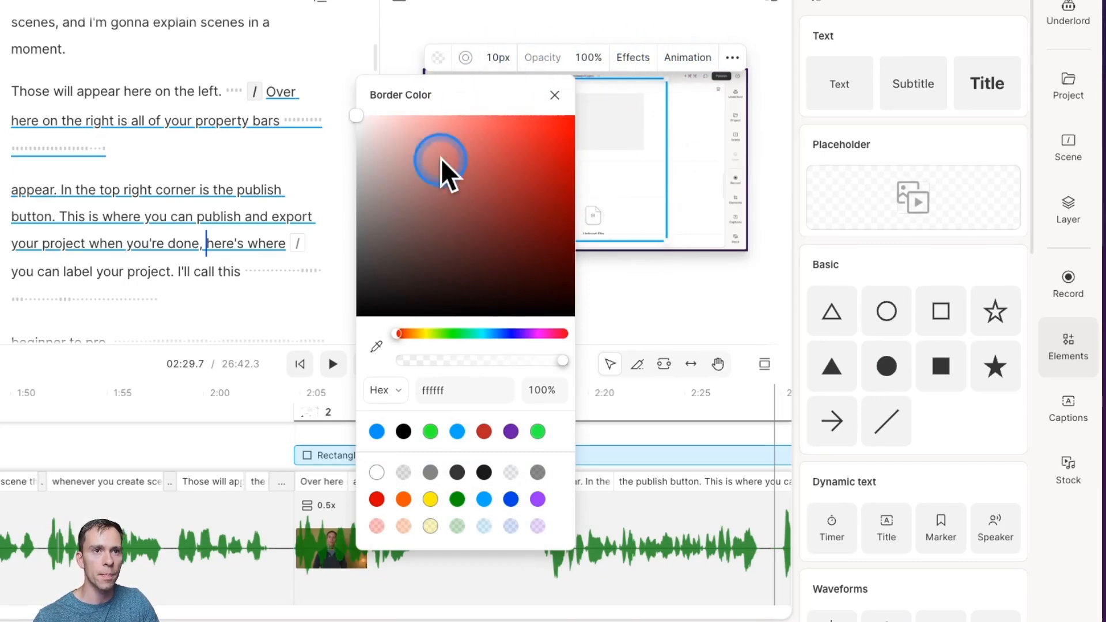
{"action": "left_click_drag", "start_coordinate": [442, 160], "coordinate": [558, 163]}
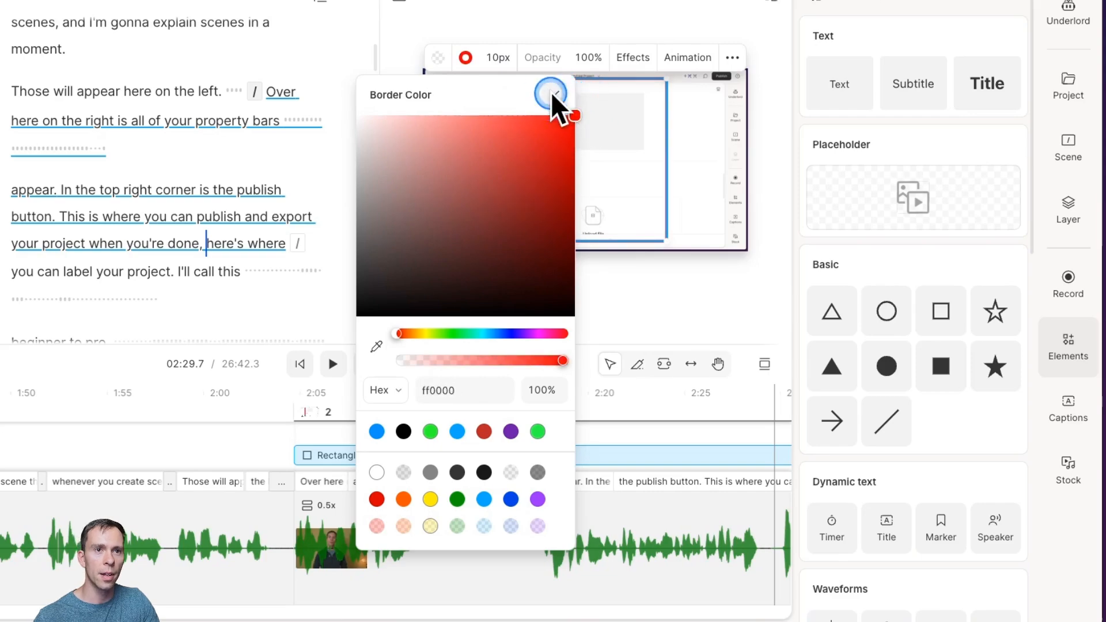
{"action": "left_click", "coordinate": [685, 189]}
{"action": "left_click", "coordinate": [694, 180]}
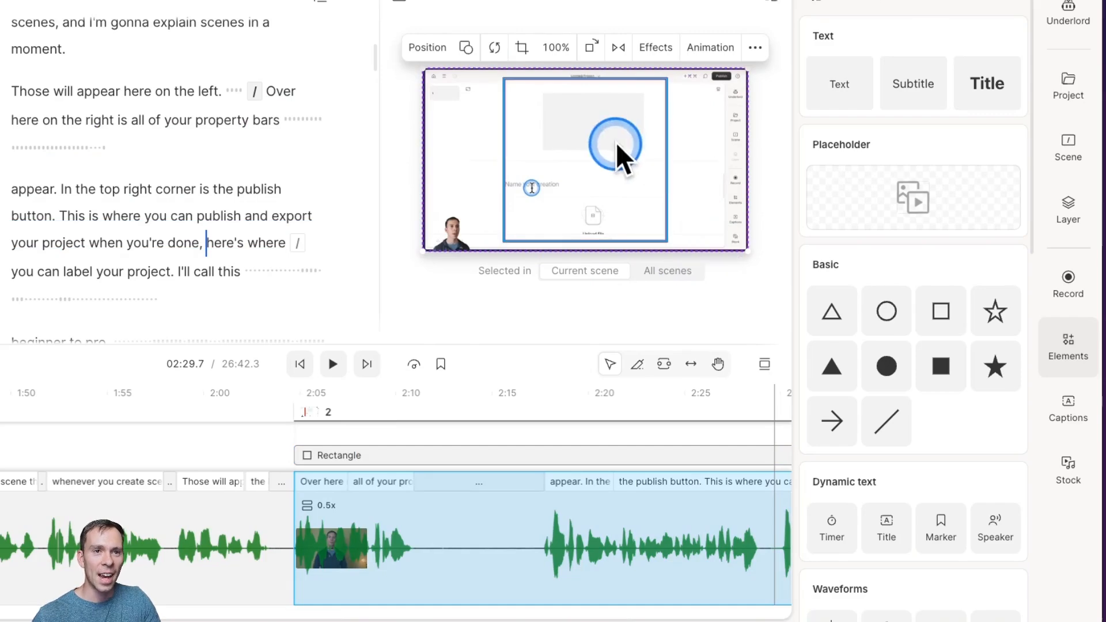
- Shrink the rectangle to about 624 by 144 so it frames the "Name your creation" text in the preview
{"action": "left_click", "coordinate": [579, 146]}
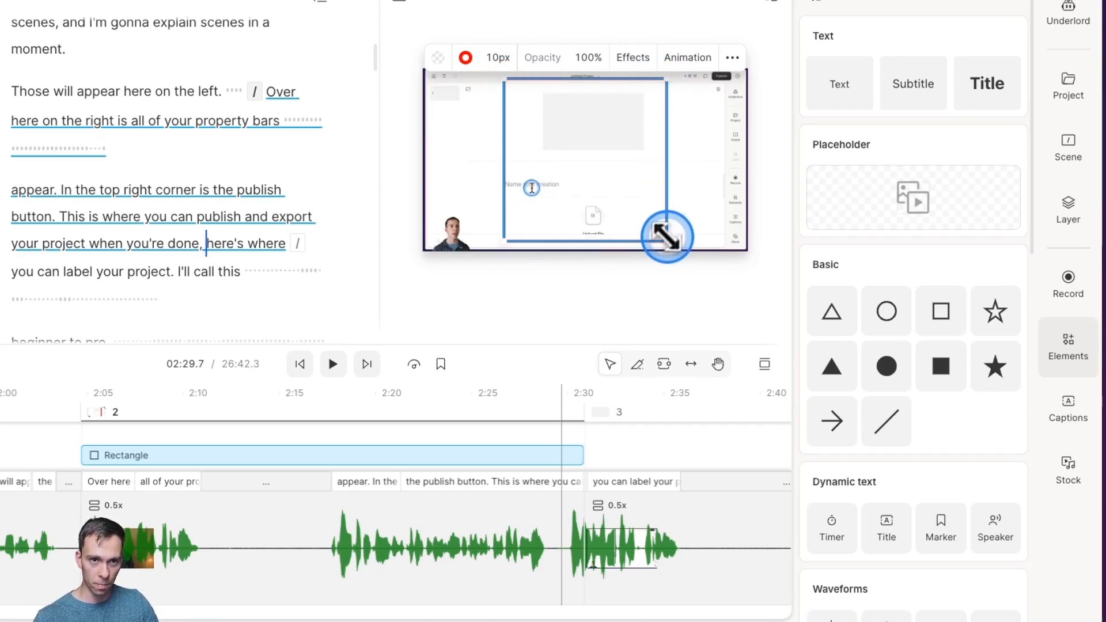
{"action": "left_click_drag", "start_coordinate": [666, 236], "coordinate": [597, 199]}
{"action": "left_click_drag", "start_coordinate": [504, 79], "coordinate": [484, 173]}
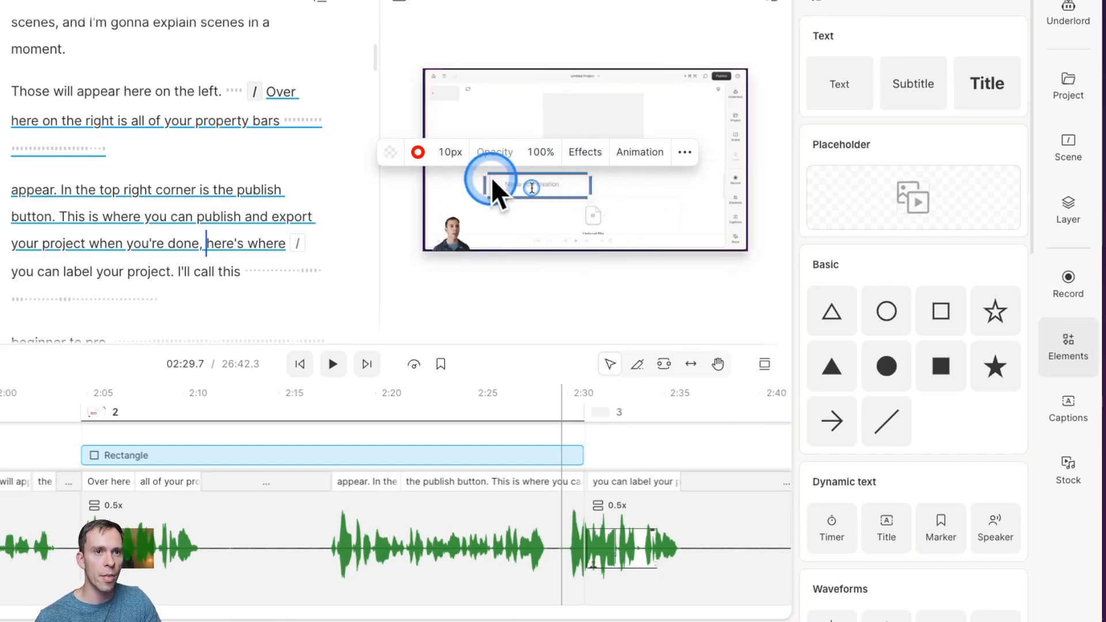
- Set the rectangle's border thickness to 25 px and nudge the rectangle slightly over the "Name your creation" text
{"action": "left_click", "coordinate": [452, 154]}
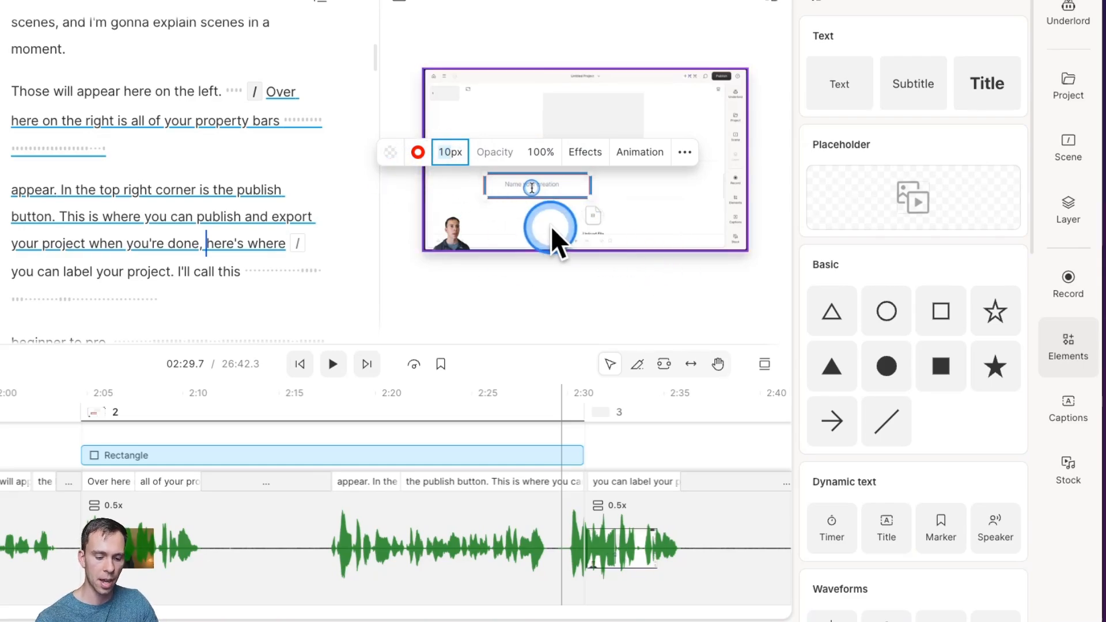
{"action": "type", "text": "15"}
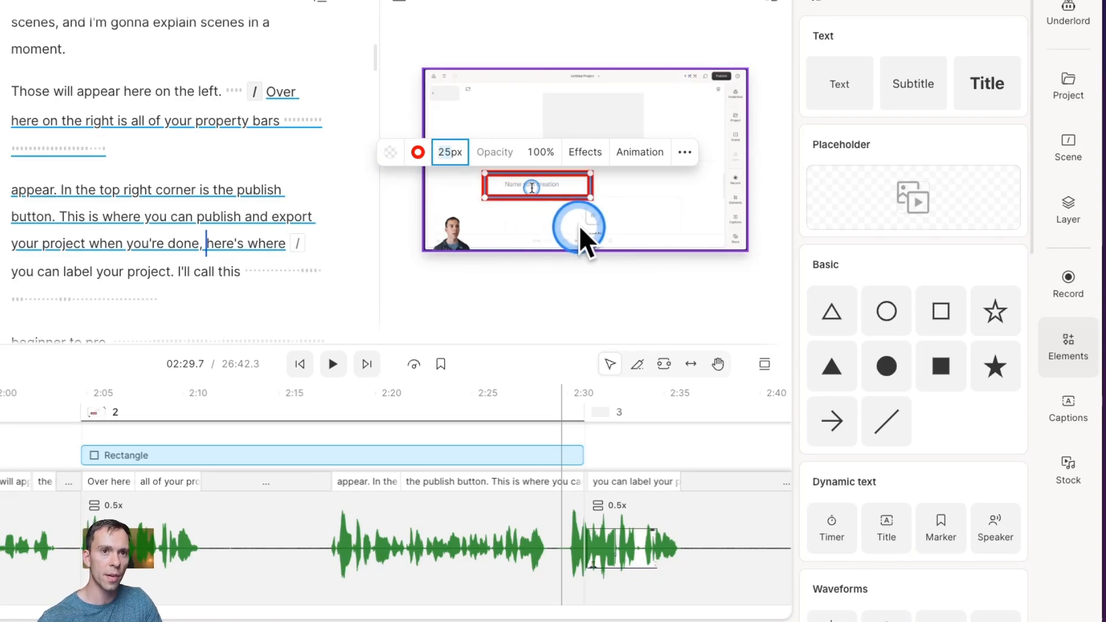
{"action": "left_click", "coordinate": [630, 193]}
{"action": "left_click_drag", "start_coordinate": [588, 188], "coordinate": [537, 184]}
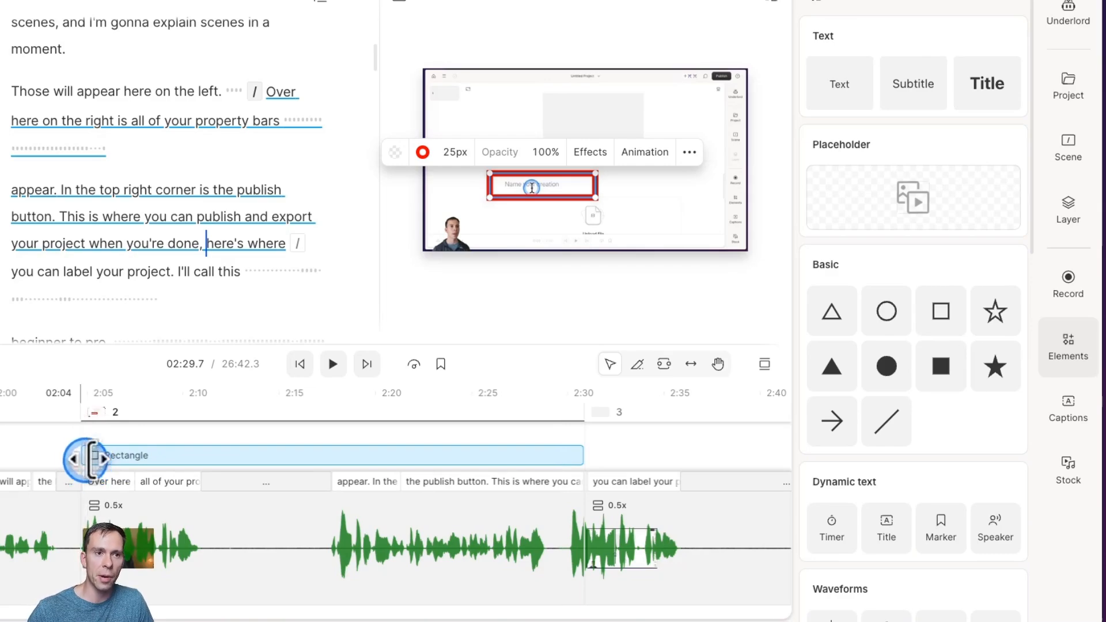
- Trim the rectangle to run from about 2:14 to 2:25 in the timeline and open its layer properties
{"action": "left_click", "coordinate": [103, 456]}
{"action": "left_click_drag", "start_coordinate": [103, 457], "coordinate": [279, 461]}
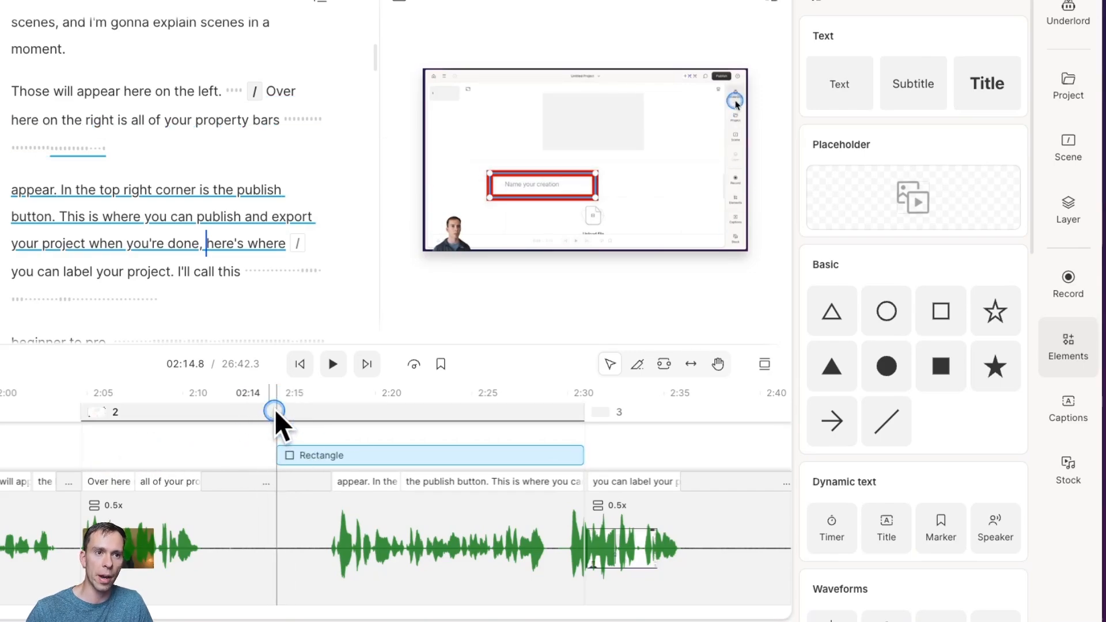
{"action": "left_click_drag", "start_coordinate": [281, 409], "coordinate": [455, 423]}
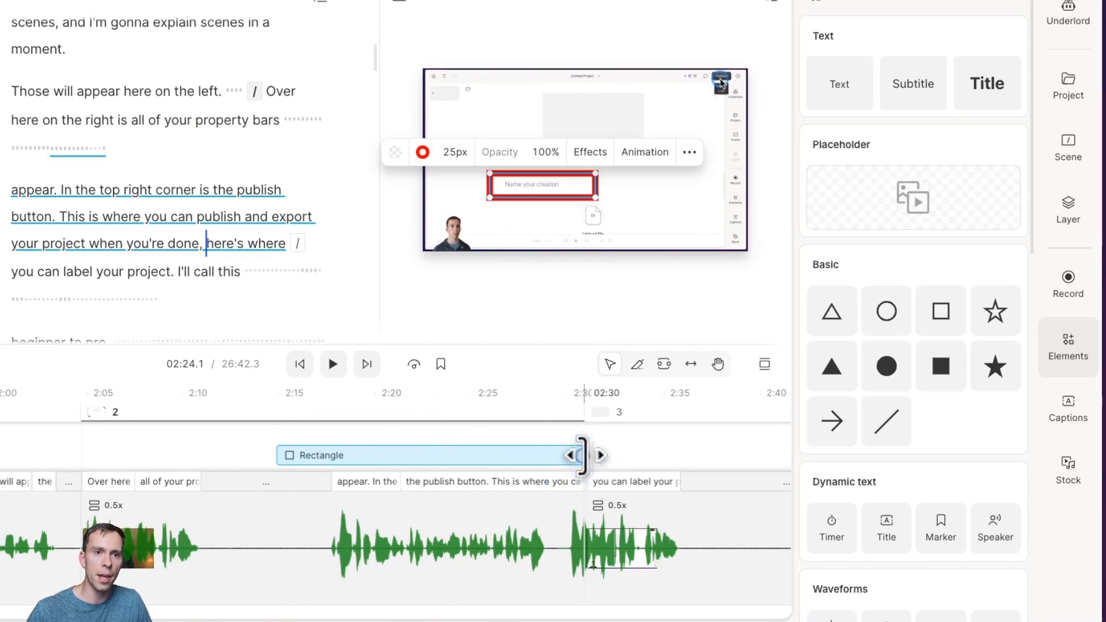
{"action": "left_click_drag", "start_coordinate": [582, 455], "coordinate": [488, 455]}
{"action": "left_click_drag", "start_coordinate": [453, 413], "coordinate": [476, 409]}
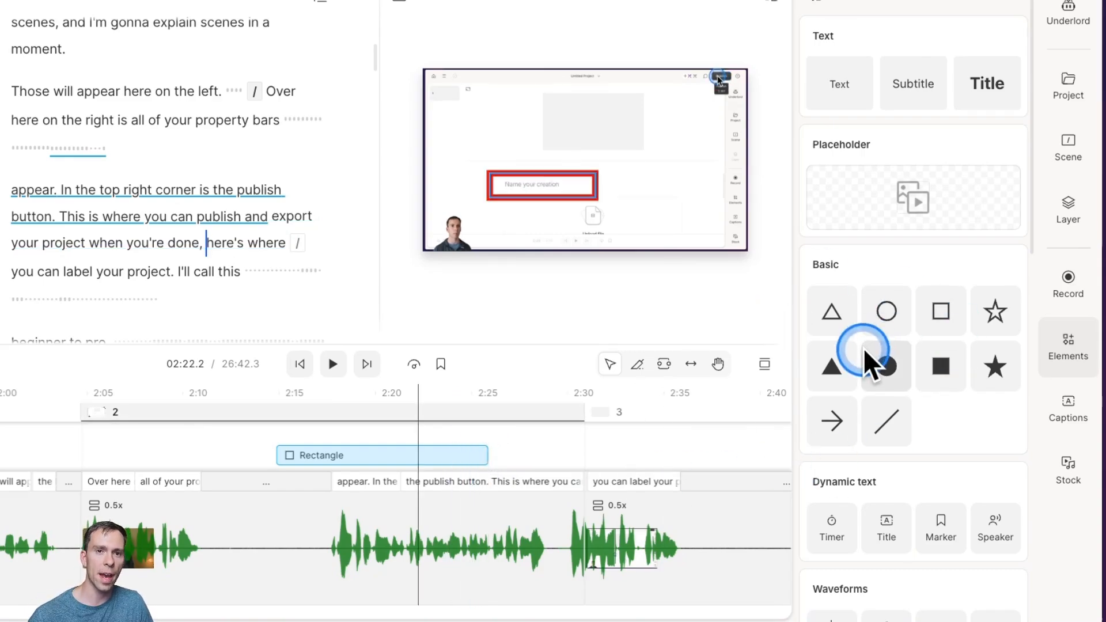
{"action": "left_click", "coordinate": [1091, 237]}
{"action": "left_click", "coordinate": [362, 468]}
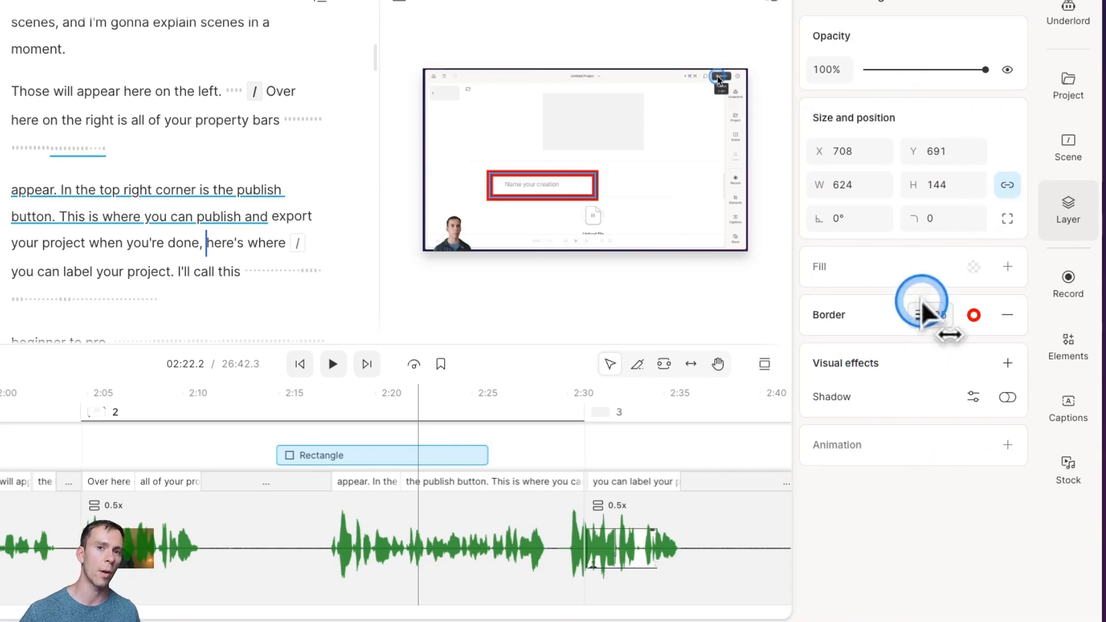
- Add a subtitle reading "This is my text" to scene 2 and set its fill color to dark red
{"action": "left_click", "coordinate": [1067, 354]}
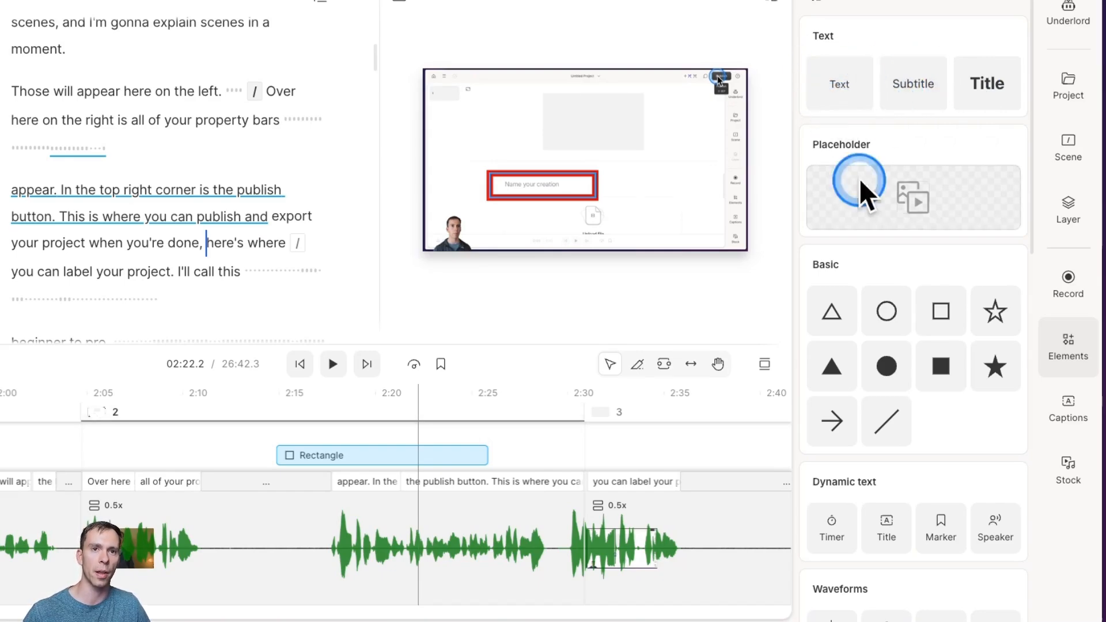
{"action": "left_click", "coordinate": [913, 89]}
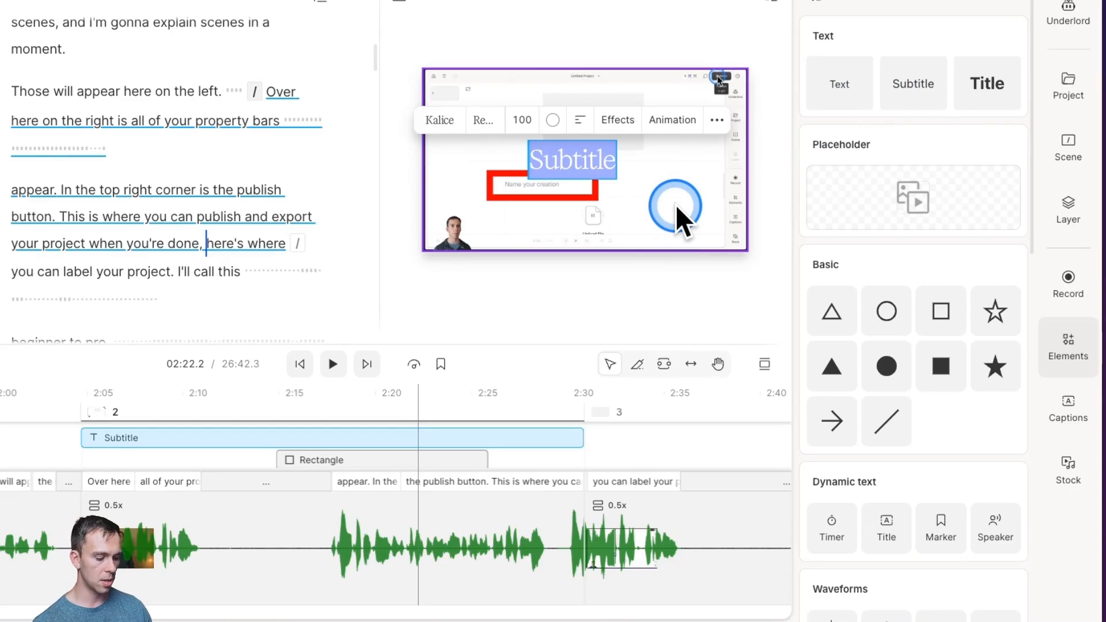
{"action": "type", "text": "This is my text"}
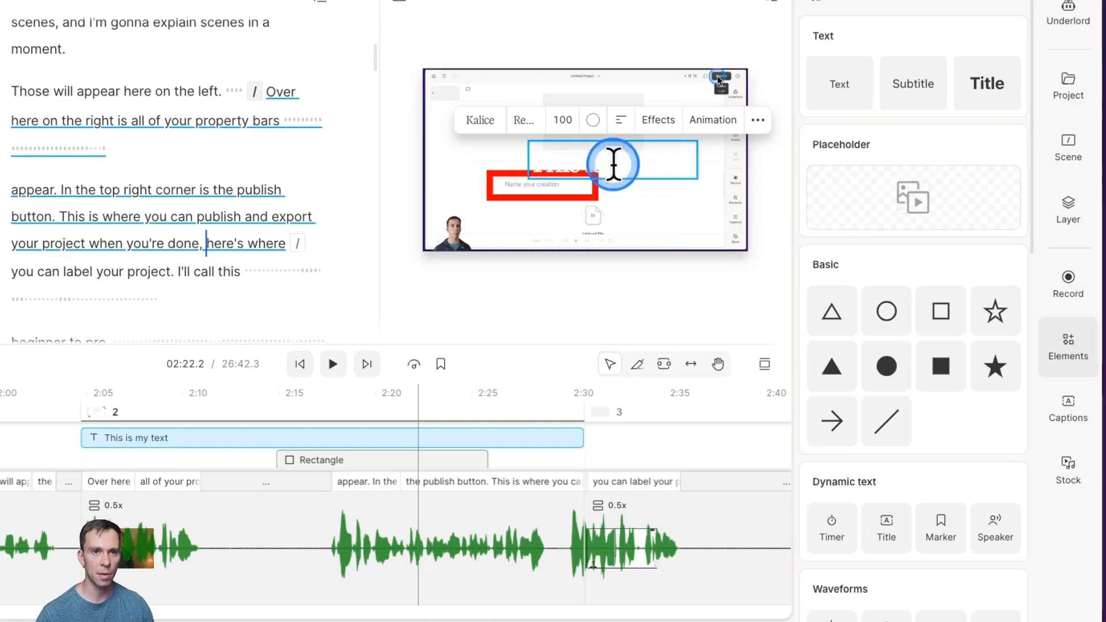
{"action": "left_click", "coordinate": [592, 123]}
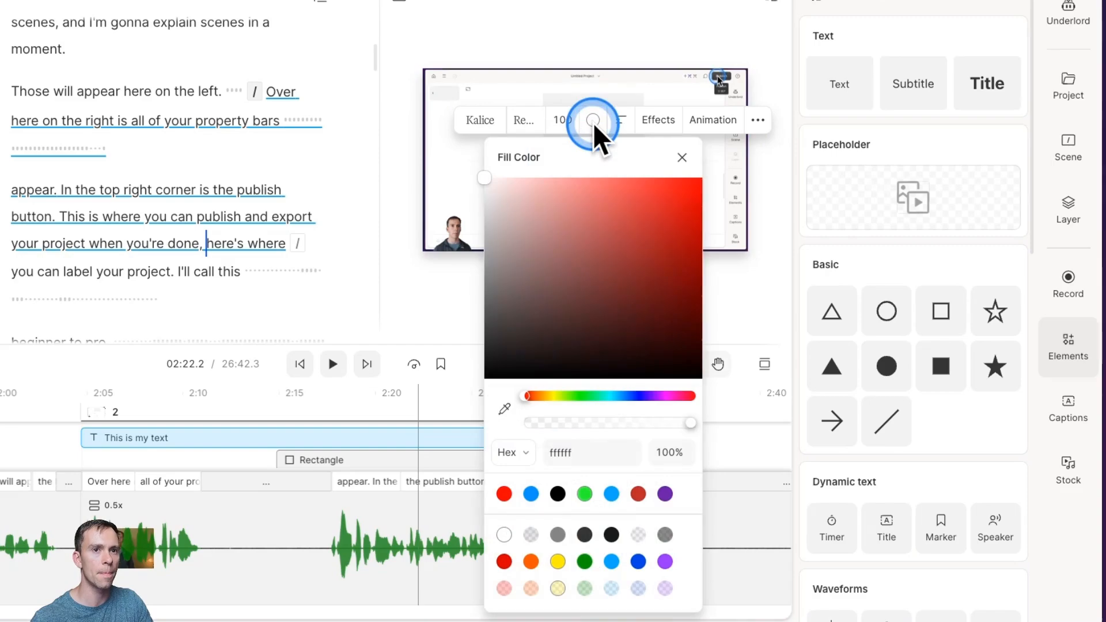
{"action": "left_click_drag", "start_coordinate": [567, 245], "coordinate": [684, 268]}
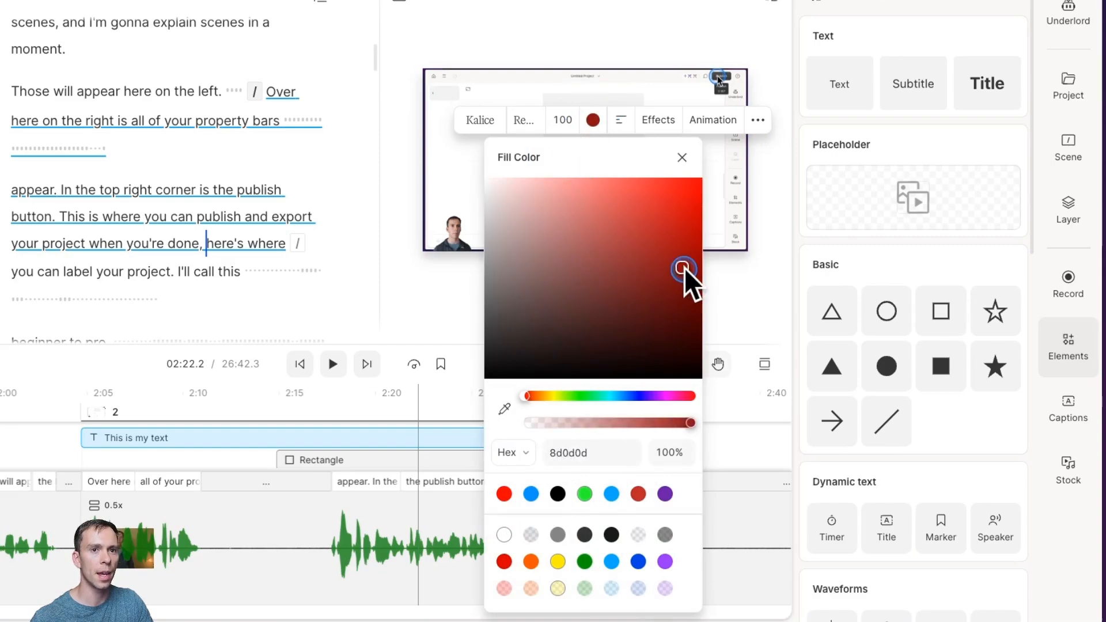
{"action": "left_click", "coordinate": [682, 159]}
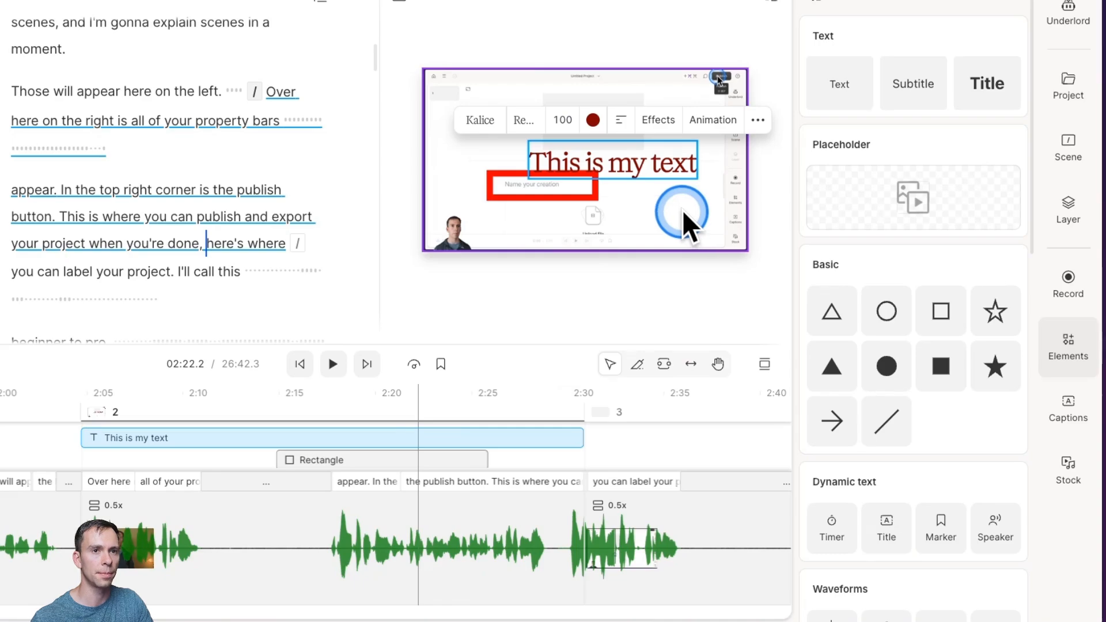
- Change the font of the "This is my text" subtitle to Roboto and set its size to 85
{"action": "left_click", "coordinate": [478, 121]}
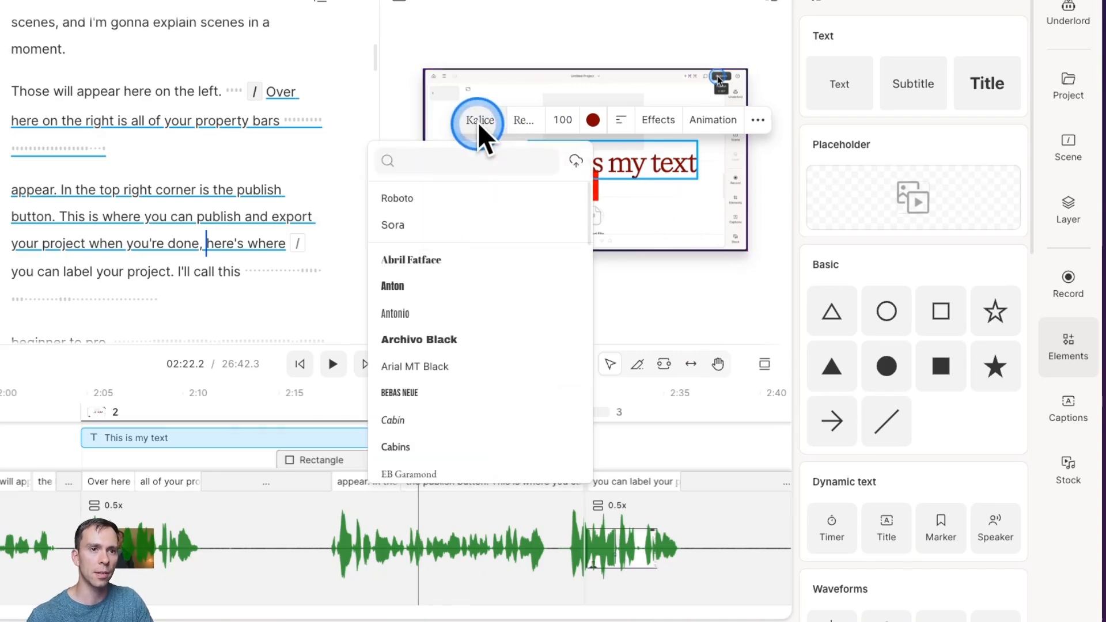
{"action": "left_click", "coordinate": [574, 158]}
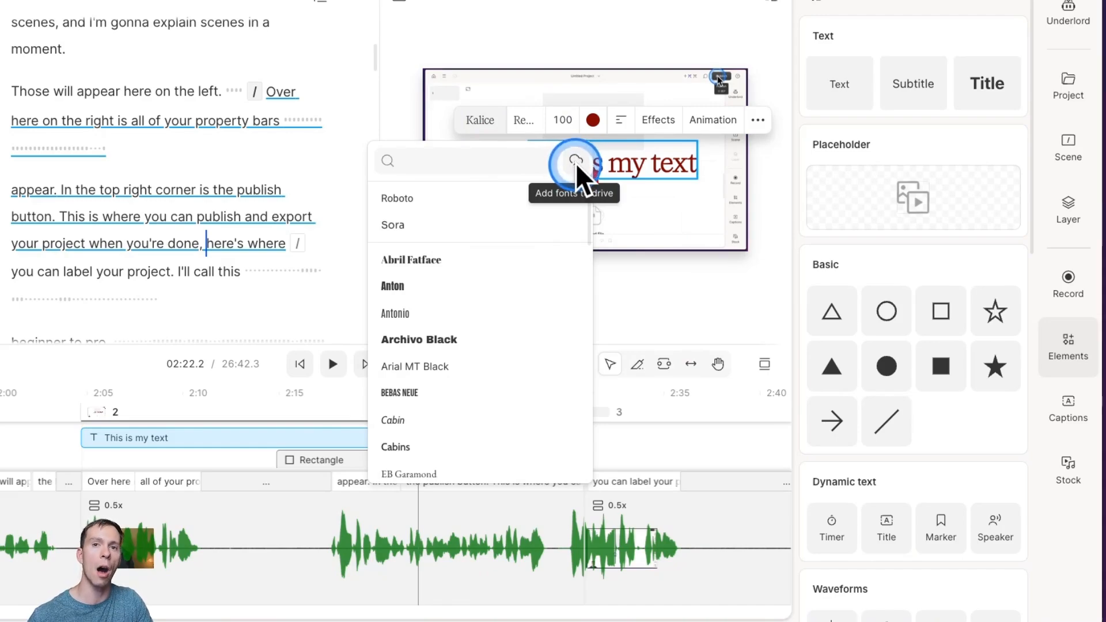
{"action": "left_click", "coordinate": [470, 120]}
{"action": "left_click", "coordinate": [523, 119]}
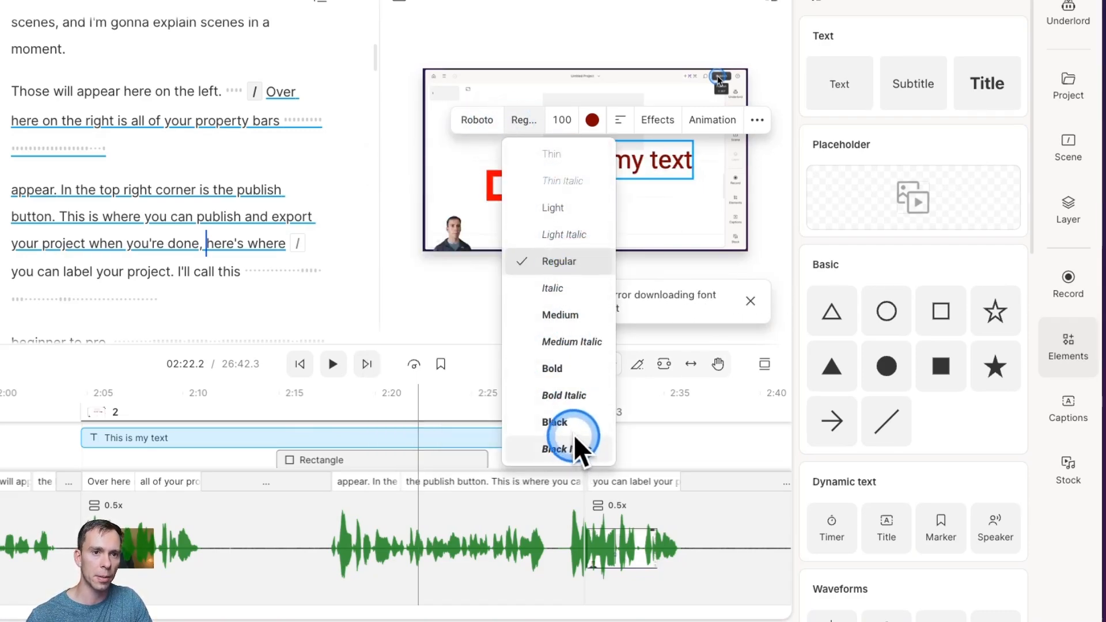
{"action": "left_click", "coordinate": [513, 112]}
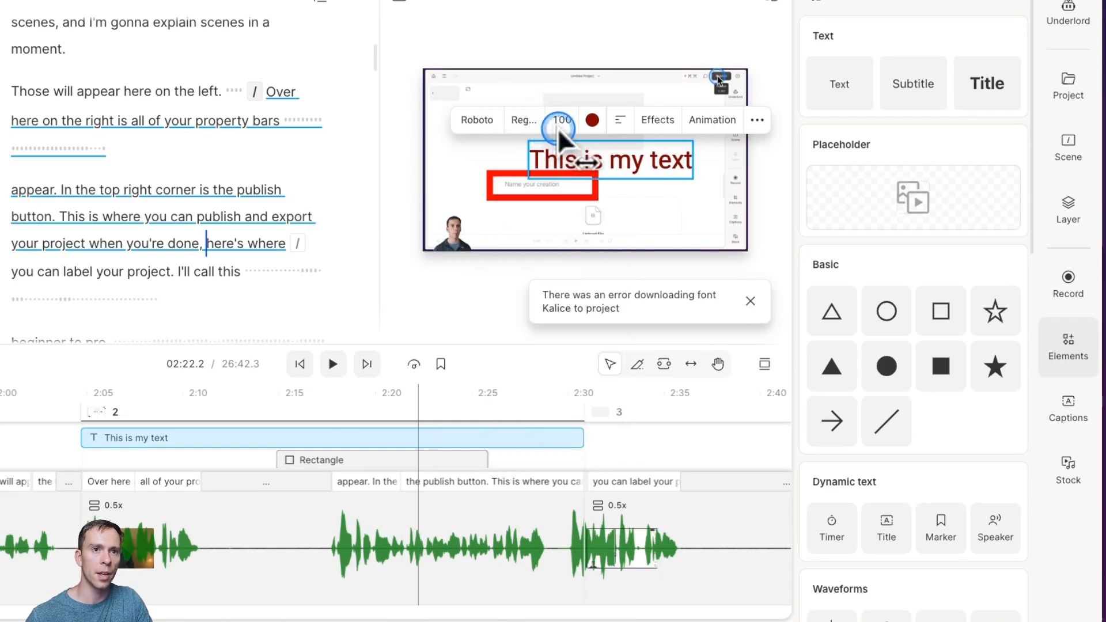
{"action": "left_click", "coordinate": [558, 128]}
{"action": "type", "text": "85"}
{"action": "key", "text": "Return"}
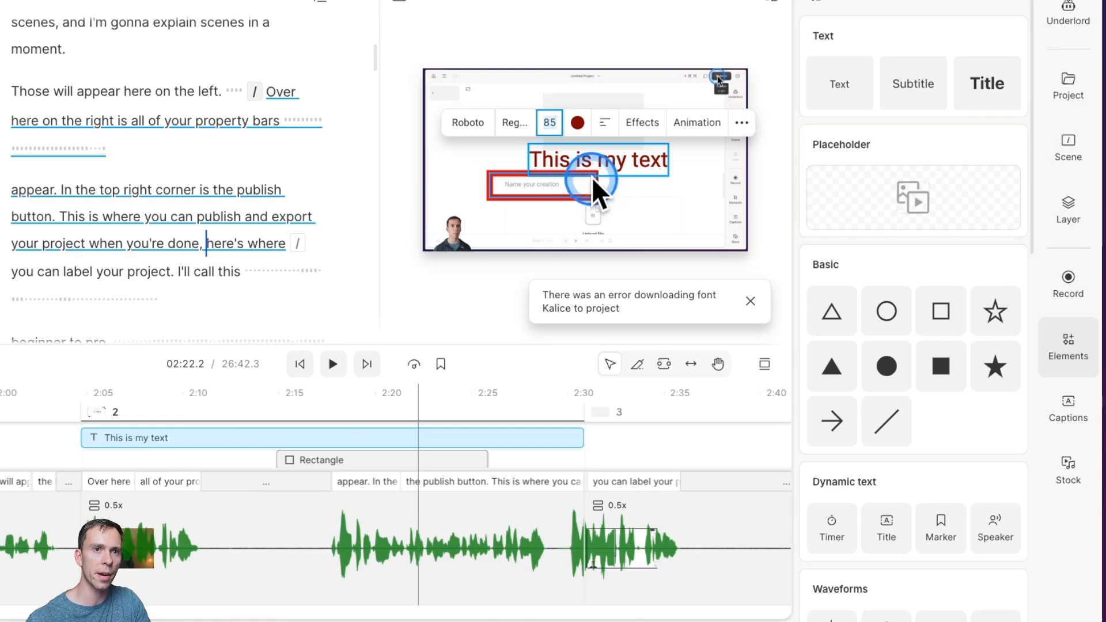
- Move the "This is my text" subtitle above the red rectangle, to about X 708, Y 322, and open its layer properties
{"action": "left_click", "coordinate": [599, 157]}
{"action": "left_click_drag", "start_coordinate": [600, 157], "coordinate": [547, 119]}
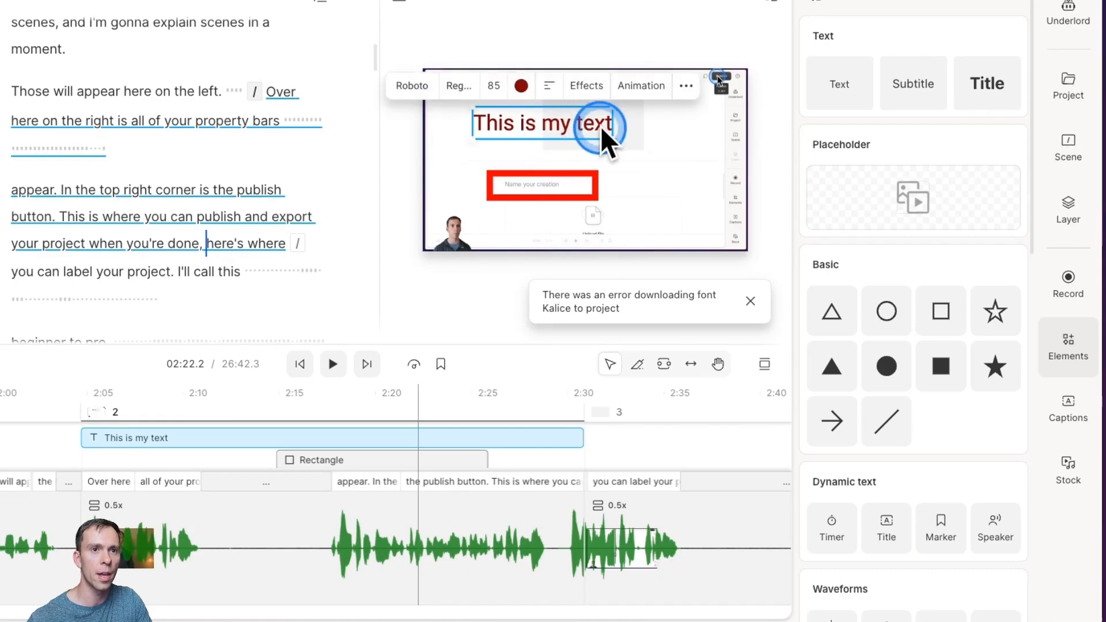
{"action": "triple_click", "coordinate": [548, 123]}
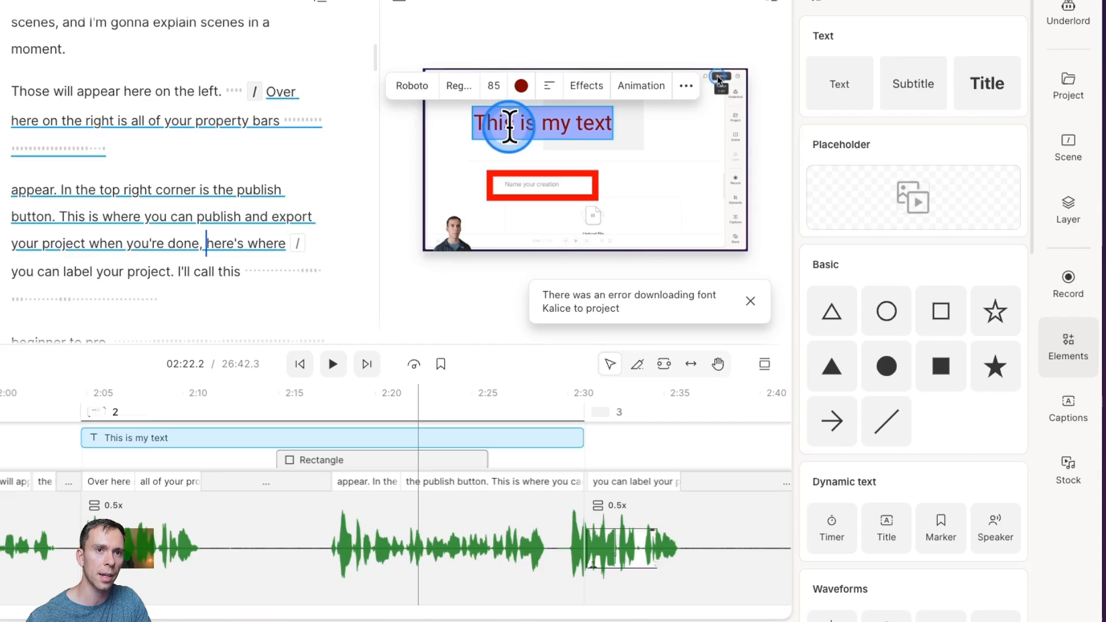
{"action": "left_click", "coordinate": [548, 90]}
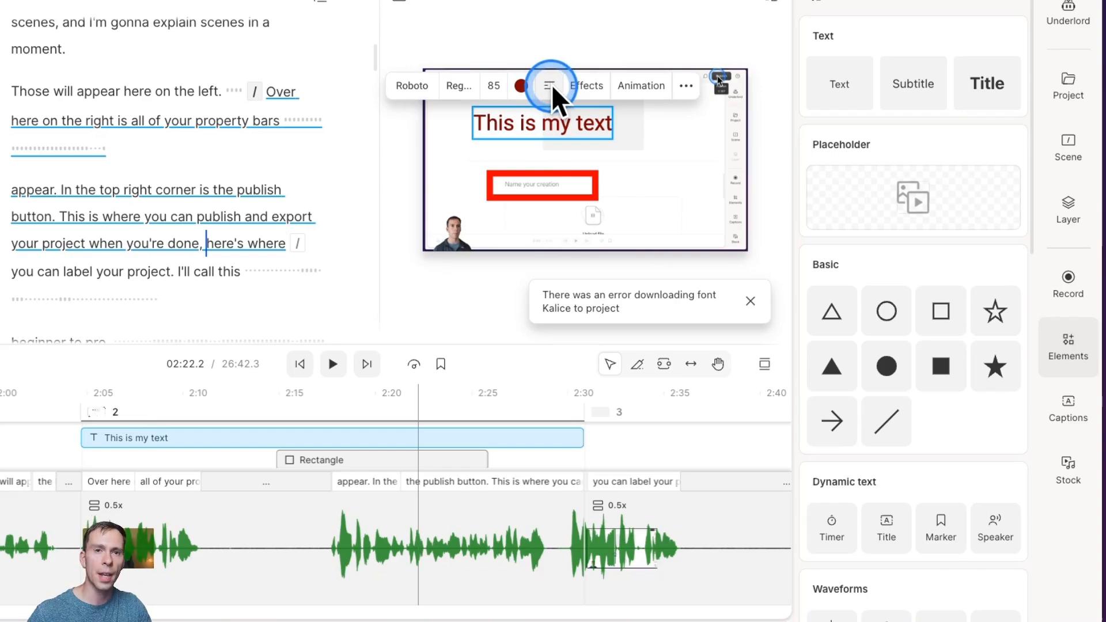
{"action": "left_click", "coordinate": [1059, 215]}
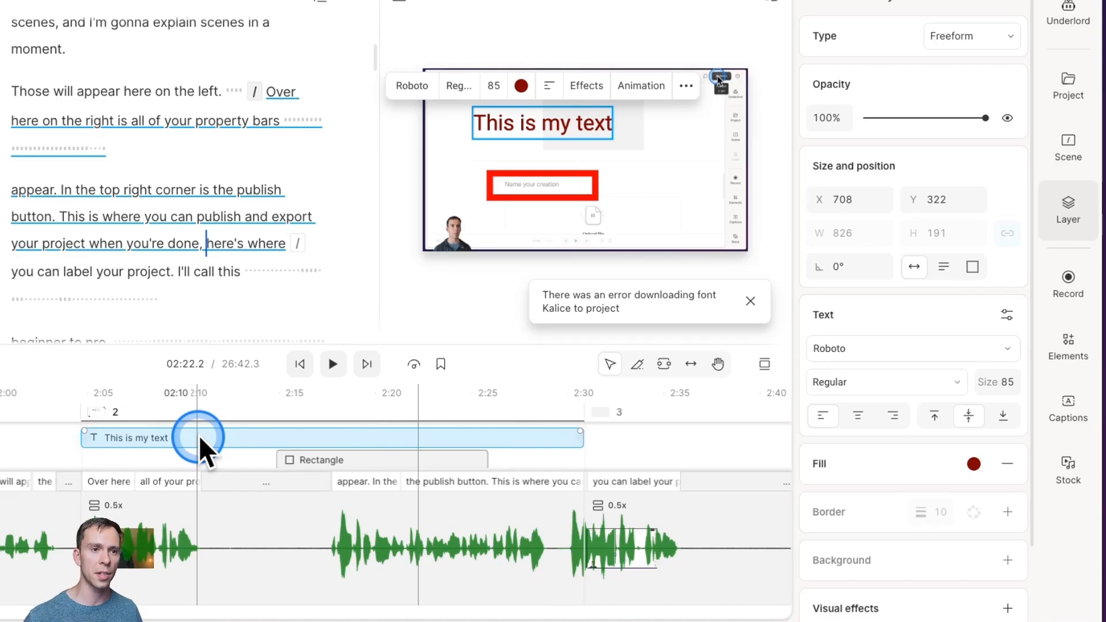
- Try extending the text layer into scene 3 to about 2:40, and trim it back to the end of scene 2
{"action": "left_click_drag", "start_coordinate": [199, 438], "coordinate": [360, 401]}
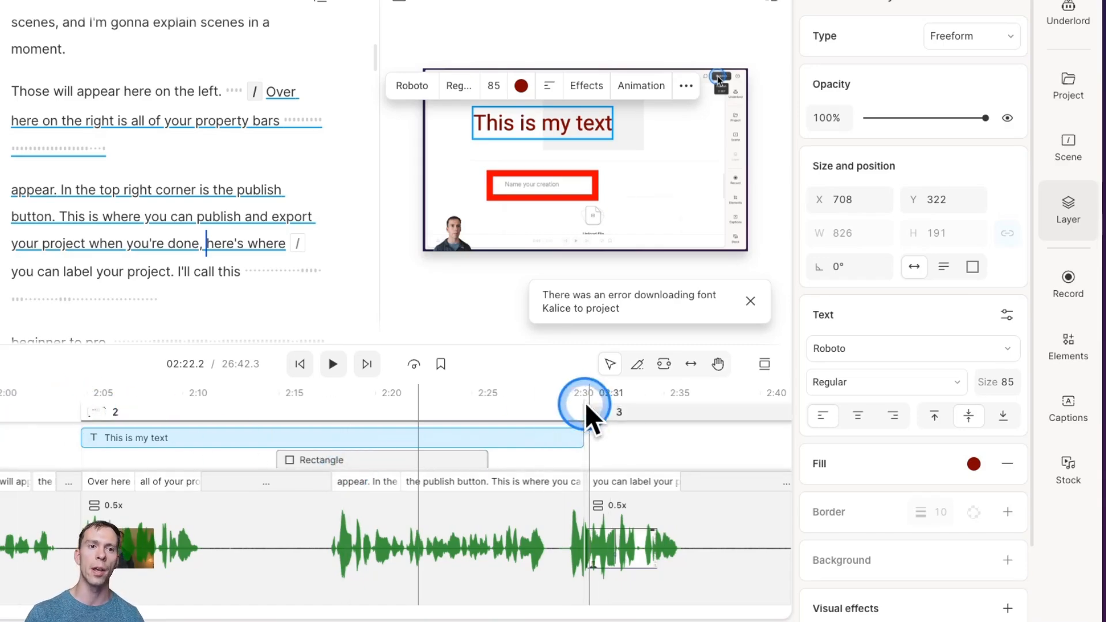
{"action": "left_click", "coordinate": [557, 436]}
{"action": "left_click_drag", "start_coordinate": [578, 441], "coordinate": [764, 441]}
{"action": "left_click", "coordinate": [679, 408]}
{"action": "left_click", "coordinate": [734, 441]}
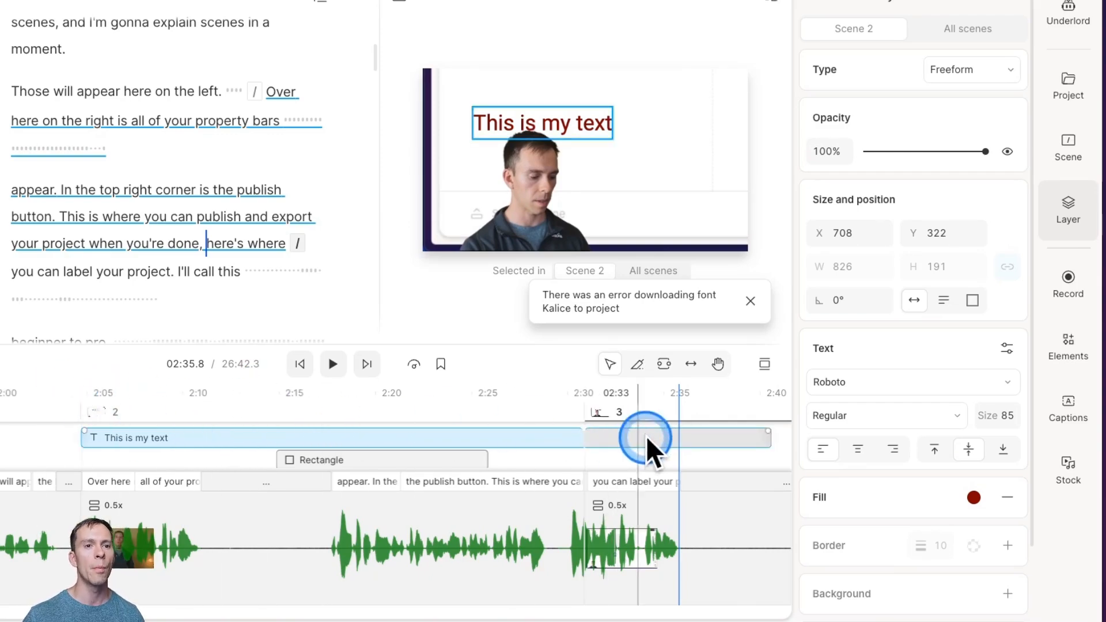
{"action": "left_click_drag", "start_coordinate": [766, 442], "coordinate": [580, 447]}
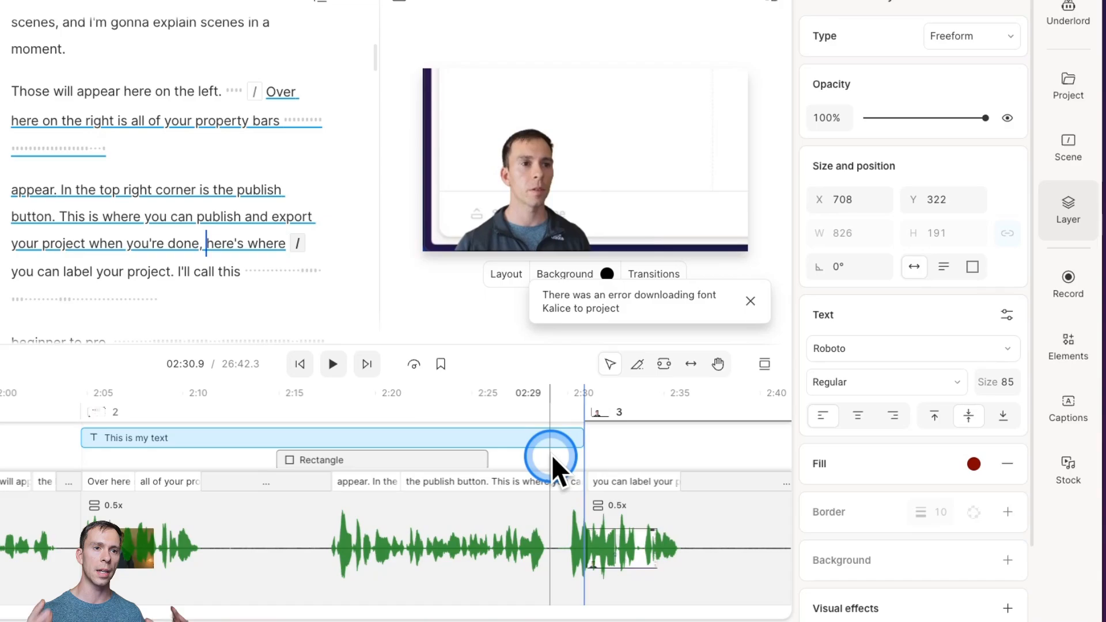
- Compare the framing on both sides of the scene 2 to scene 3 cut near 2:30 and play across it
{"action": "left_click_drag", "start_coordinate": [394, 417], "coordinate": [382, 405]}
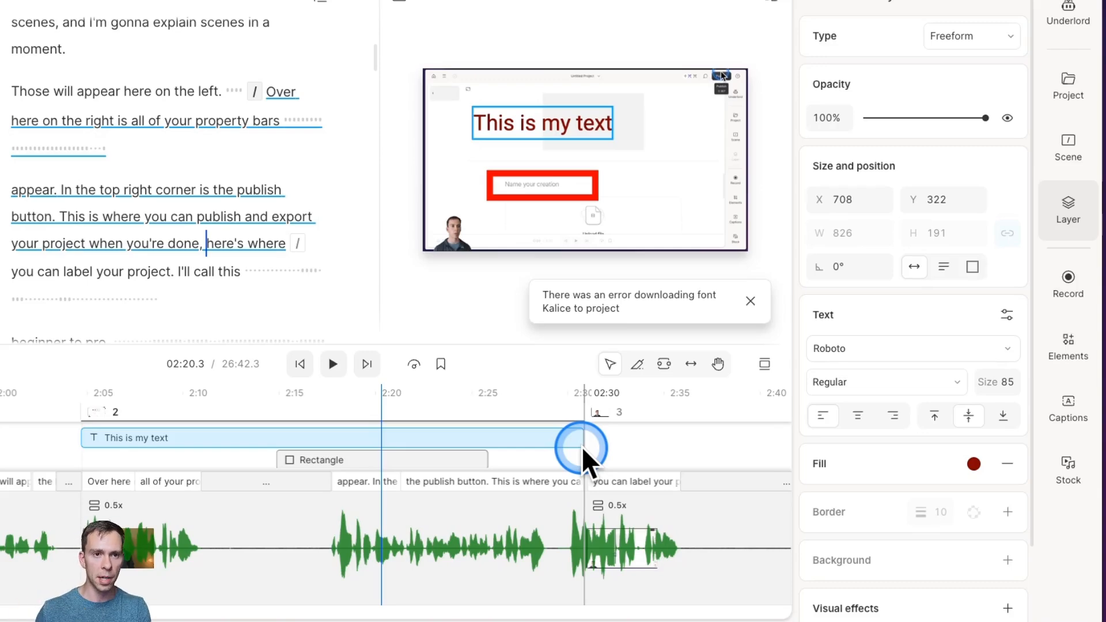
{"action": "left_click_drag", "start_coordinate": [568, 415], "coordinate": [570, 411]}
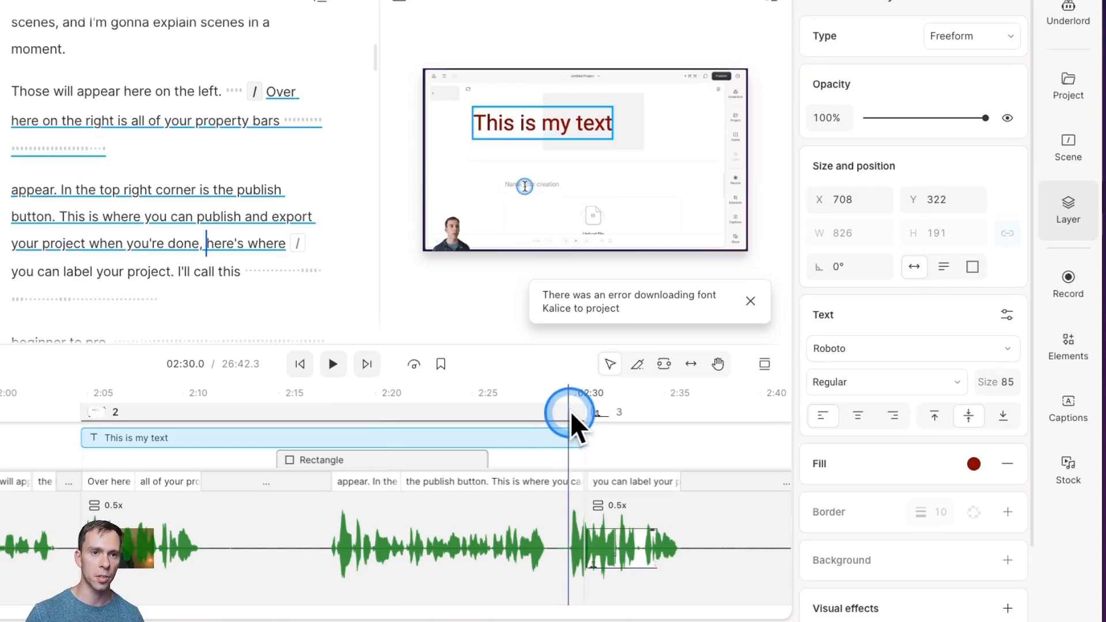
{"action": "left_click", "coordinate": [601, 406]}
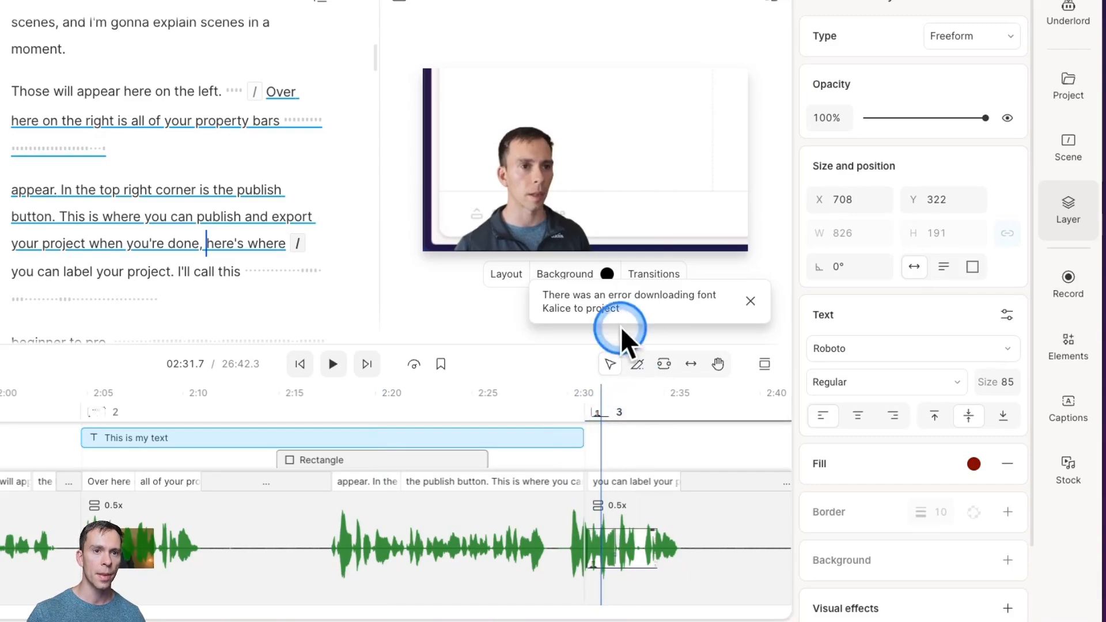
{"action": "left_click", "coordinate": [490, 101]}
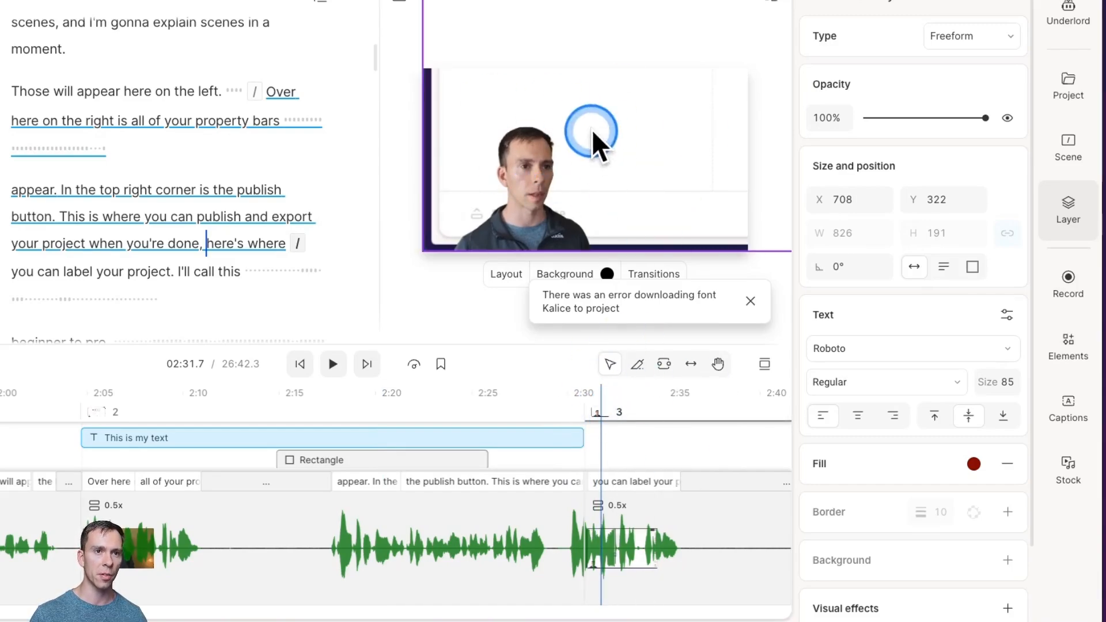
{"action": "left_click", "coordinate": [555, 410]}
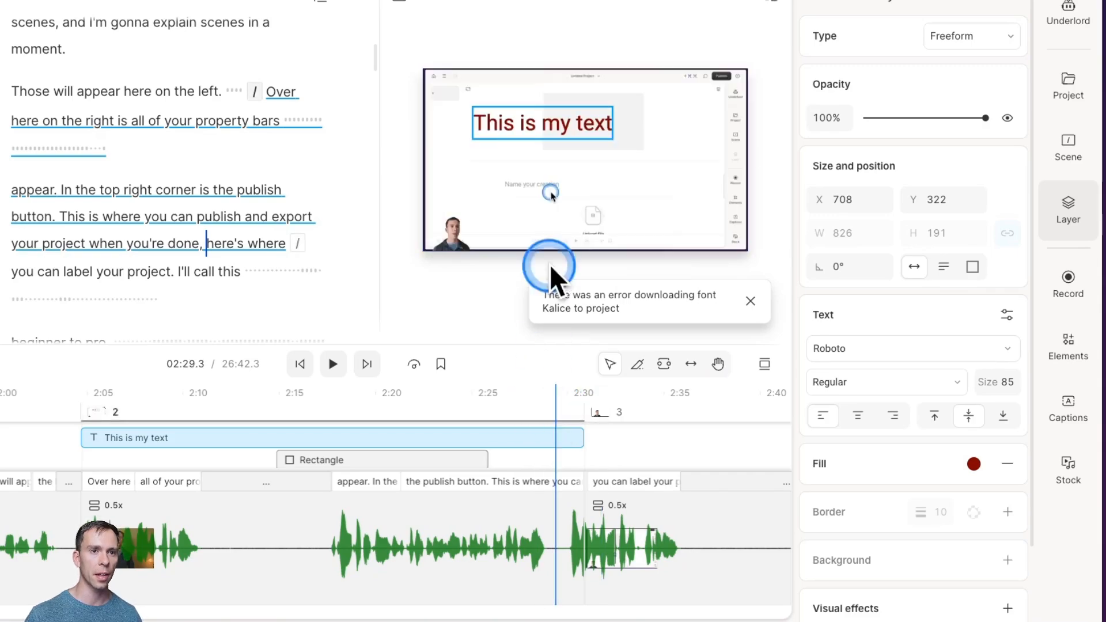
{"action": "left_click", "coordinate": [449, 179]}
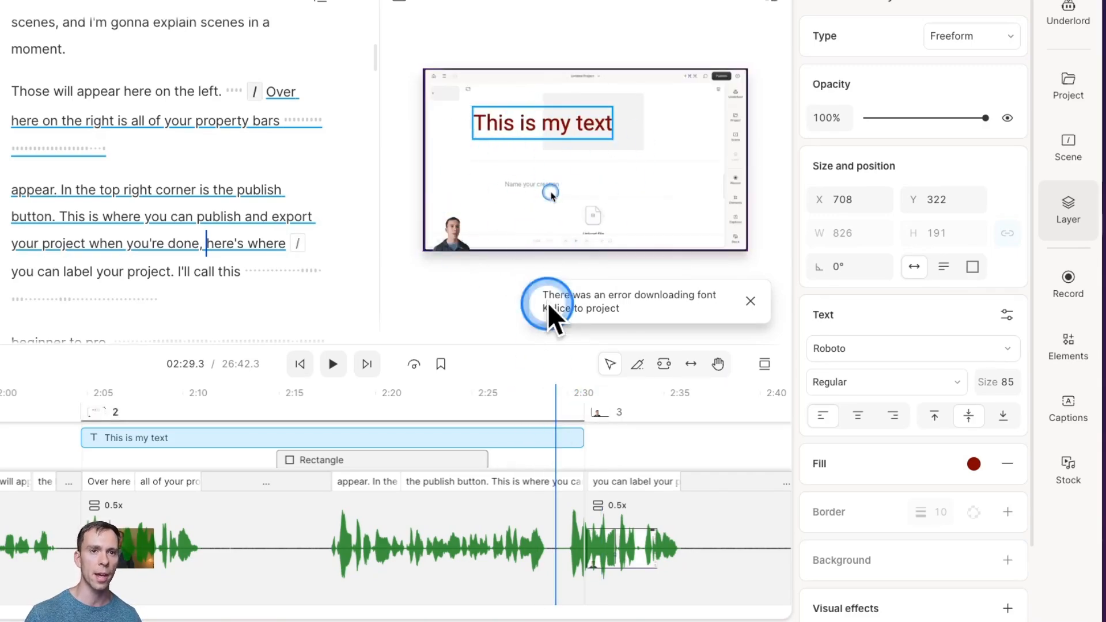
{"action": "left_click", "coordinate": [334, 367]}
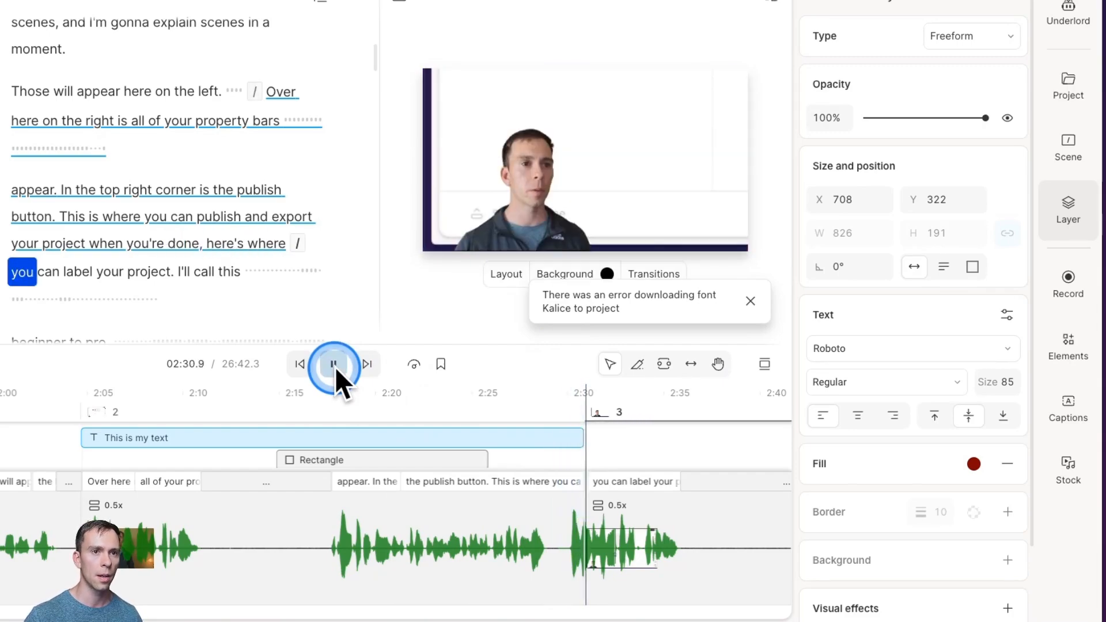
{"action": "left_click", "coordinate": [334, 367]}
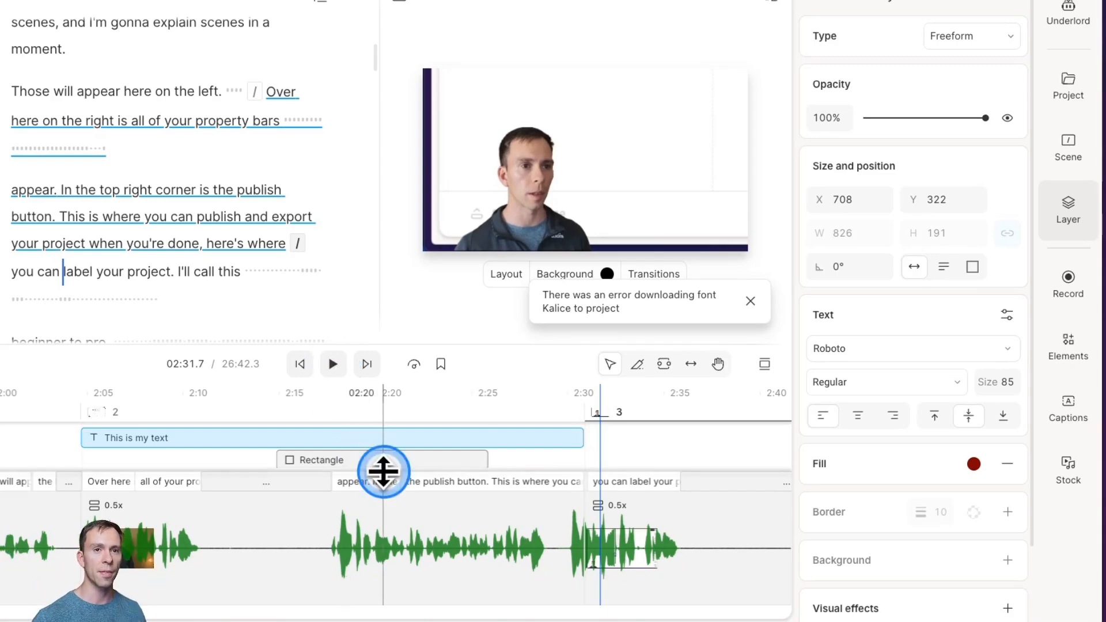
- Add a Smart transition at the end of scene 2 as its outgoing transition
{"action": "left_click", "coordinate": [570, 412]}
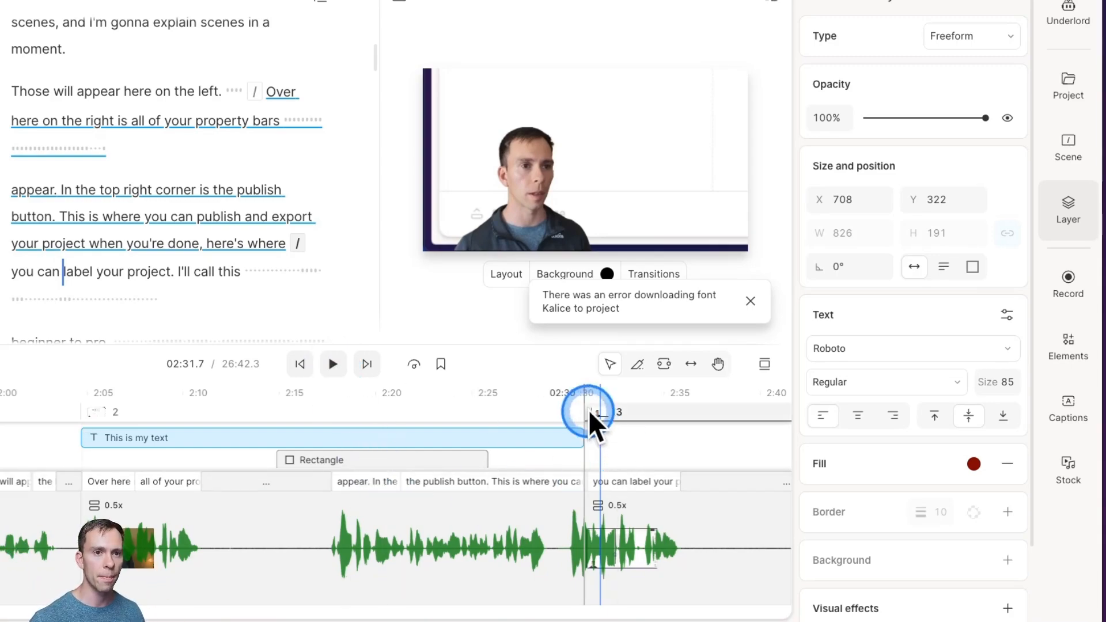
{"action": "left_click", "coordinate": [1068, 142]}
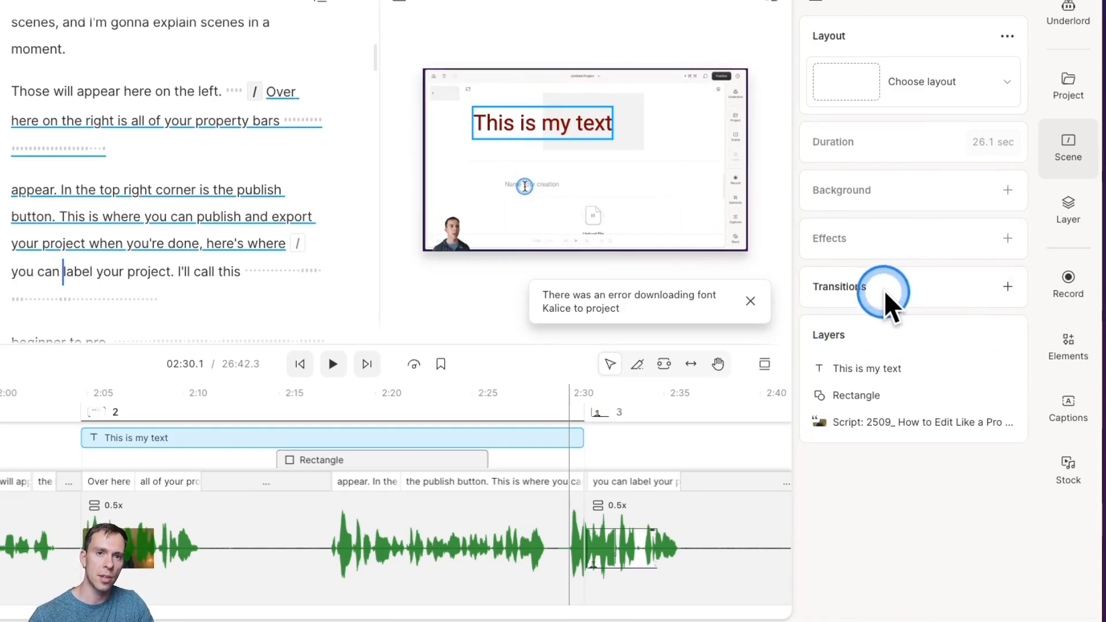
{"action": "left_click", "coordinate": [1007, 288]}
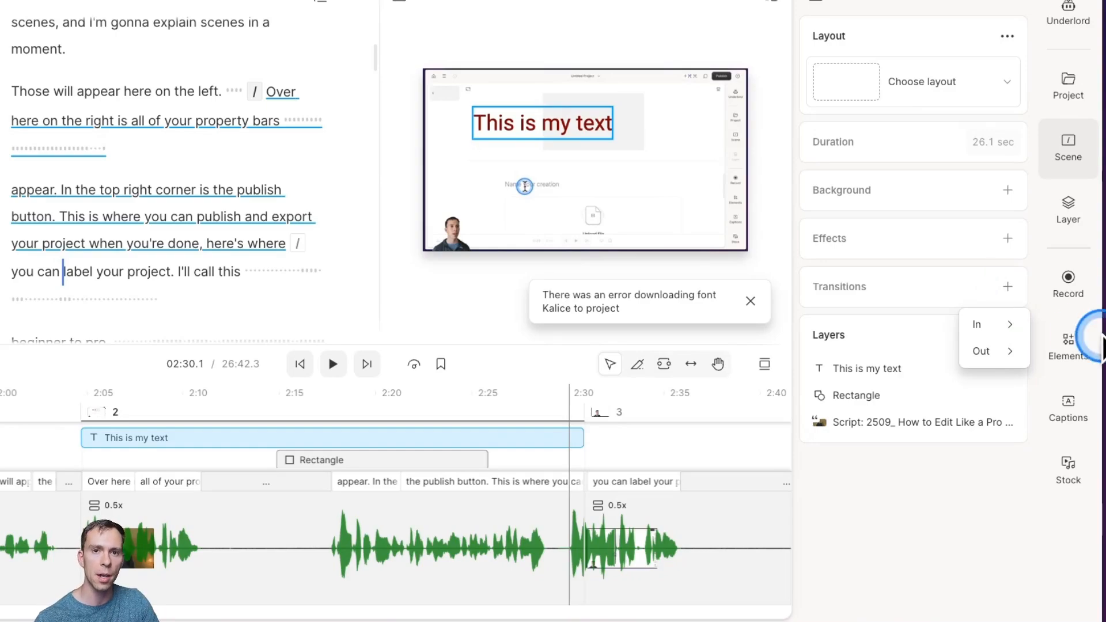
{"action": "mouse_move", "coordinate": [996, 353]}
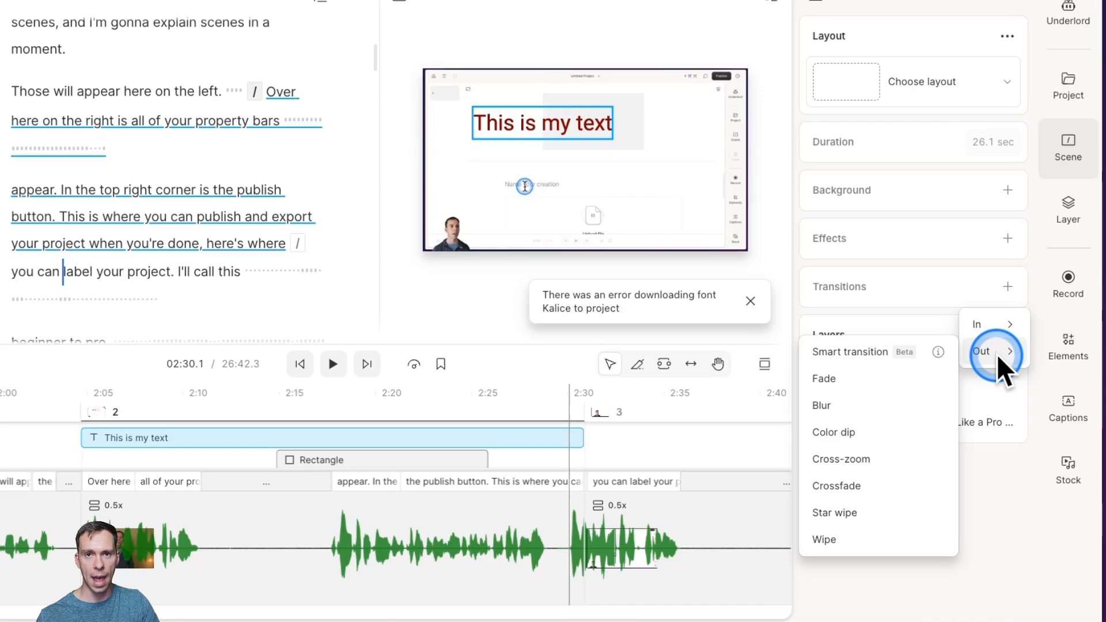
{"action": "mouse_move", "coordinate": [977, 324]}
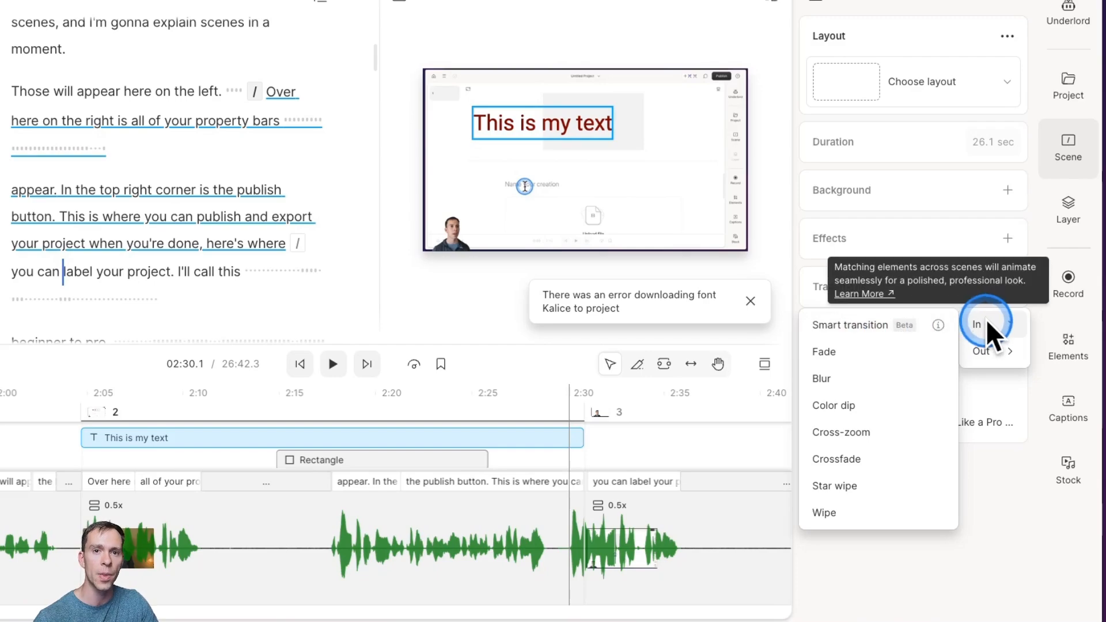
{"action": "left_click", "coordinate": [848, 351]}
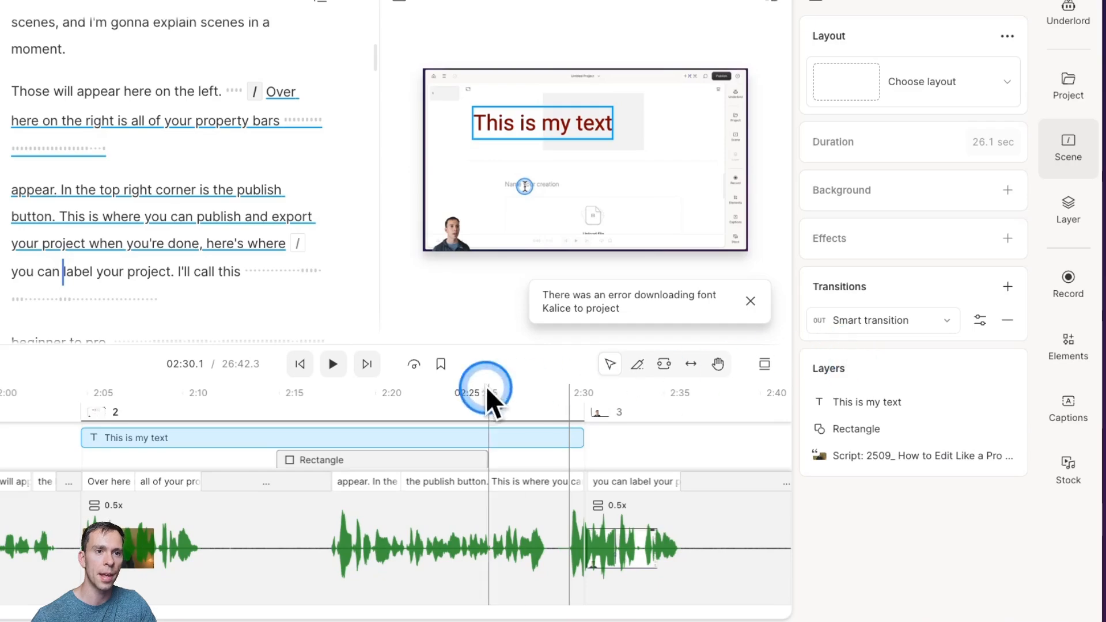
- Preview the Smart transition between scenes 2 and 3 and dismiss the font error notification
{"action": "left_click", "coordinate": [332, 365]}
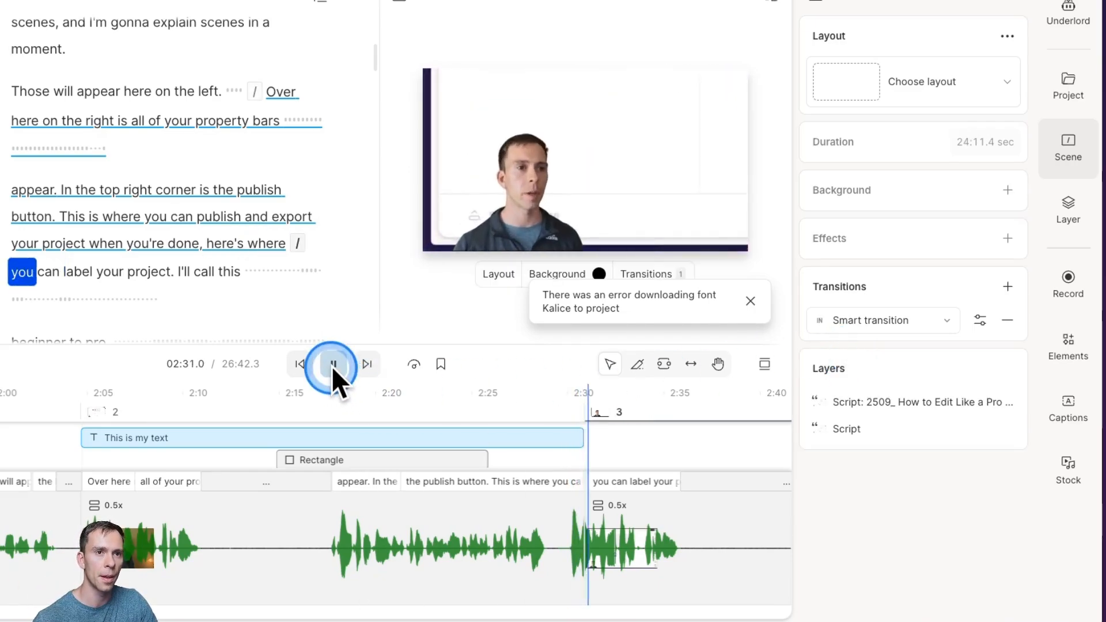
{"action": "left_click", "coordinate": [332, 365]}
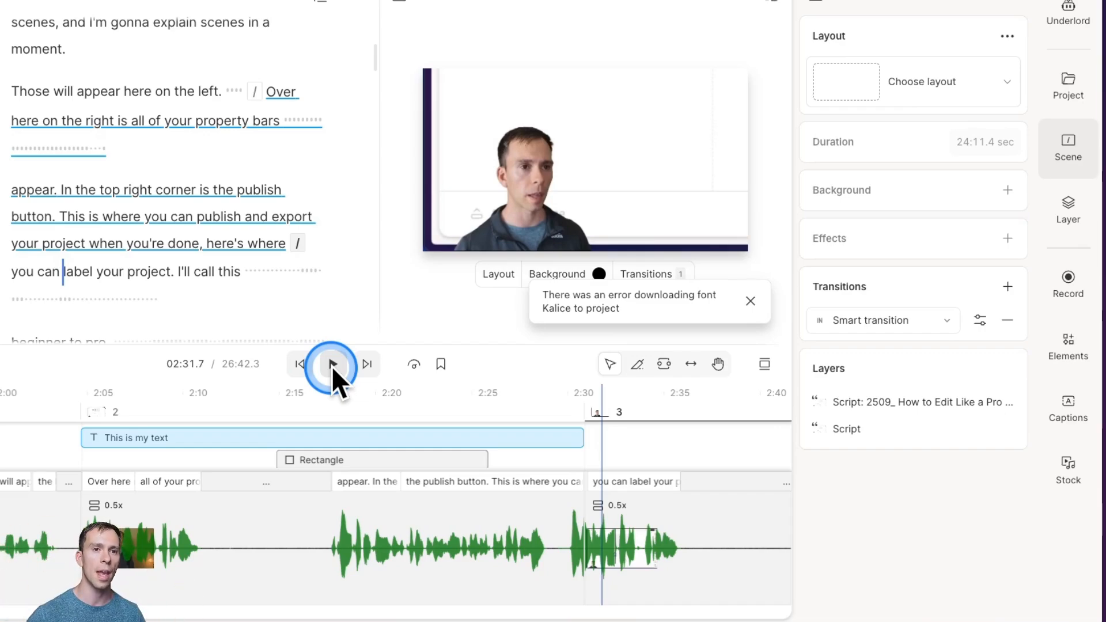
{"action": "left_click", "coordinate": [750, 301]}
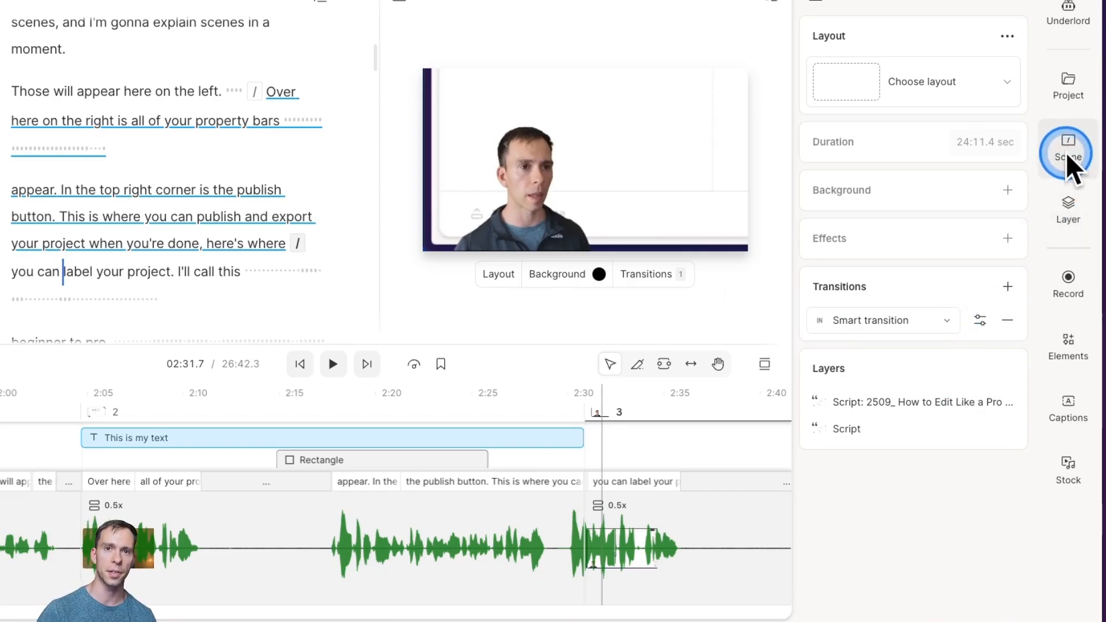
- Set the duration of scene 3's incoming Smart transition to 1.5 s, keeping the Natural easing
{"action": "left_click", "coordinate": [980, 320]}
{"action": "left_click", "coordinate": [881, 398]}
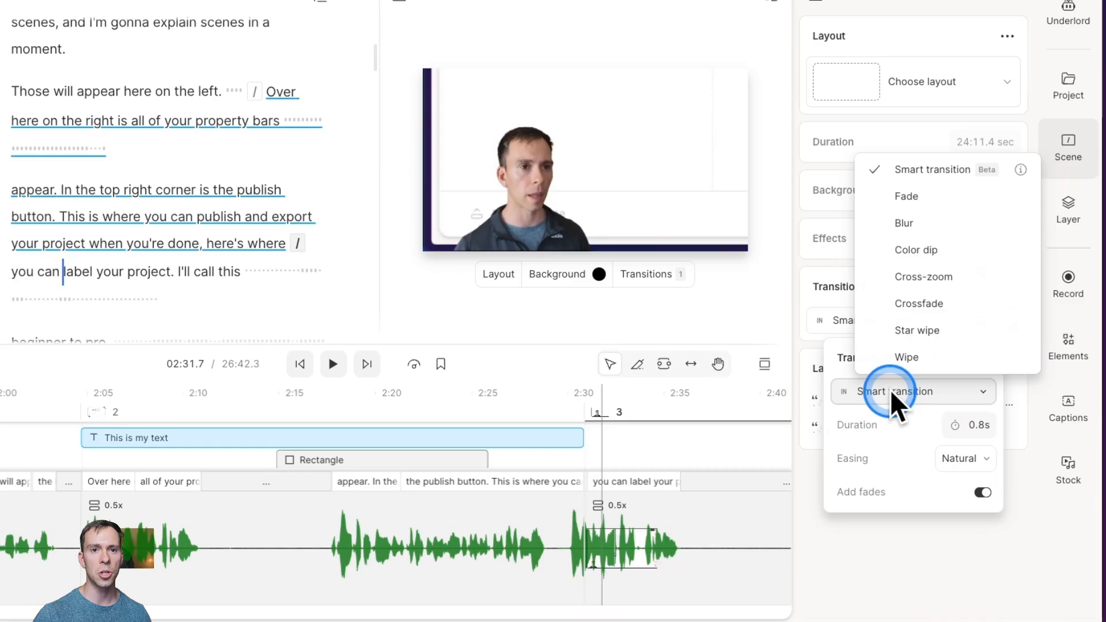
{"action": "left_click", "coordinate": [941, 170]}
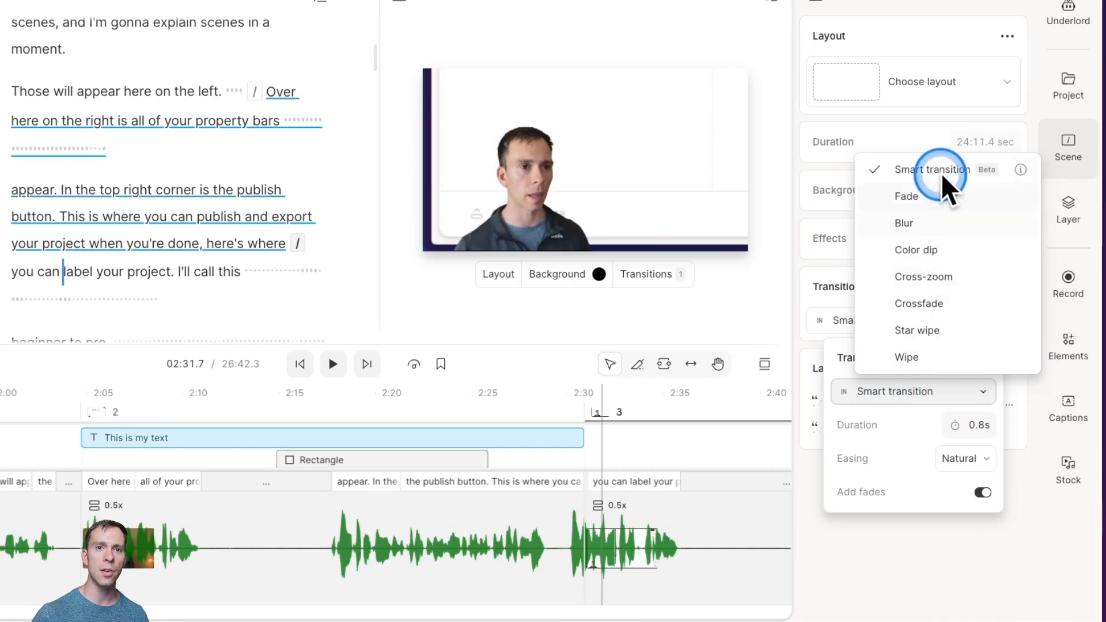
{"action": "left_click", "coordinate": [903, 394]}
{"action": "left_click", "coordinate": [967, 426]}
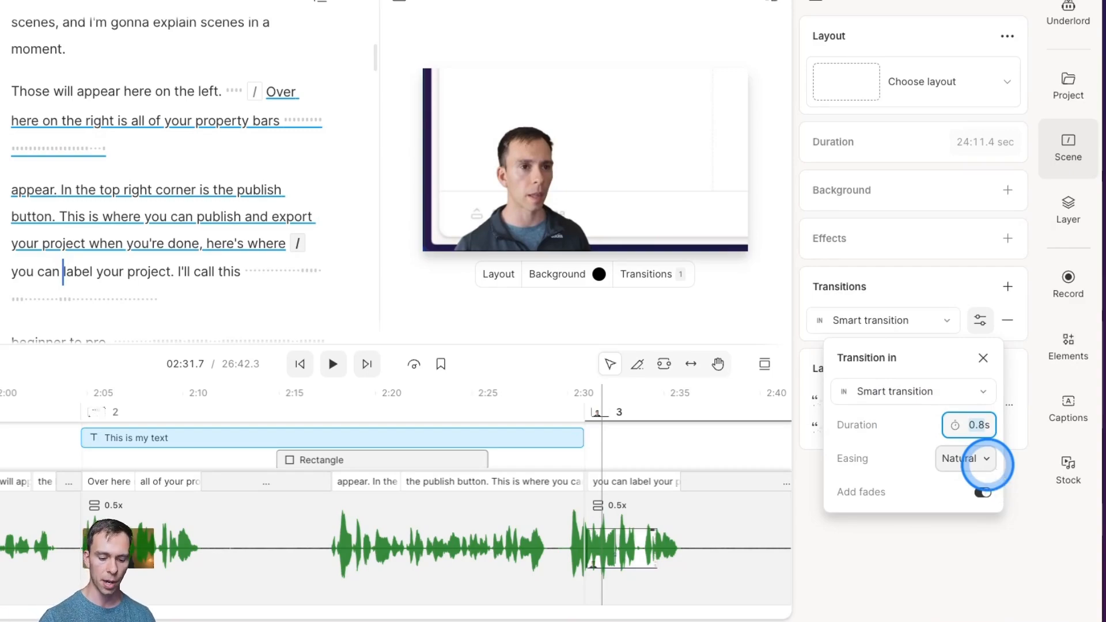
{"action": "type", "text": "1.5"}
{"action": "left_click", "coordinate": [866, 450]}
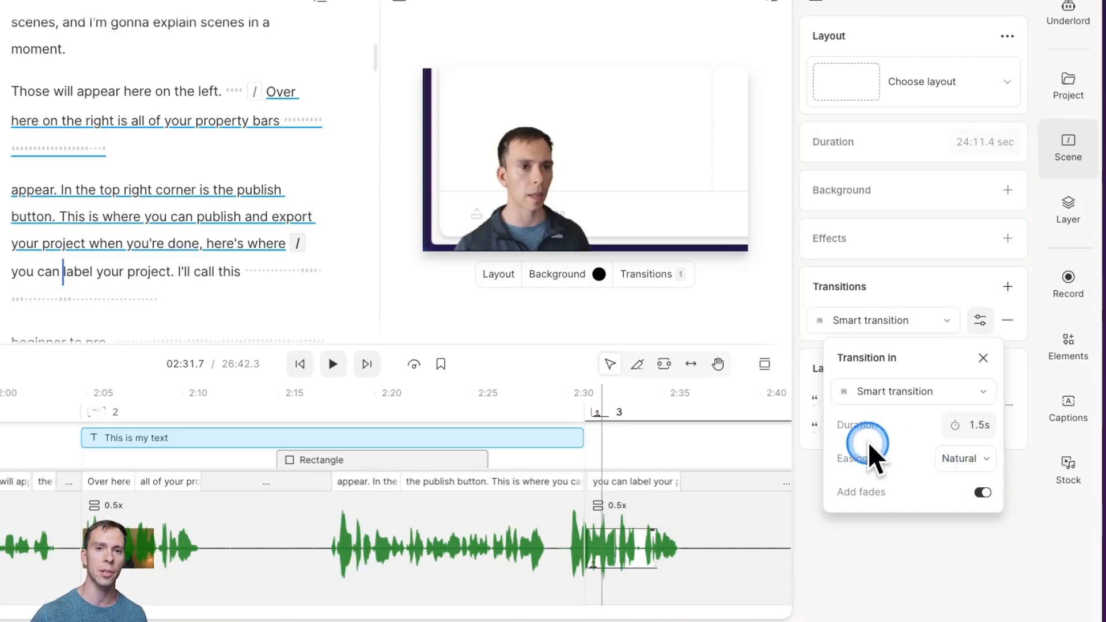
{"action": "left_click", "coordinate": [959, 459]}
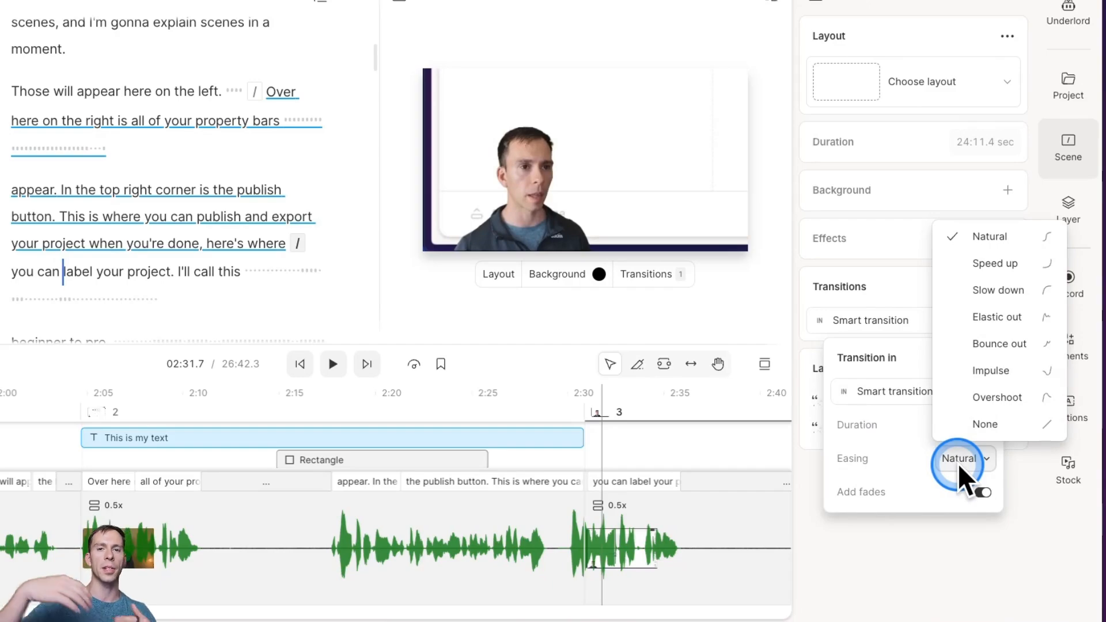
{"action": "left_click", "coordinate": [958, 463]}
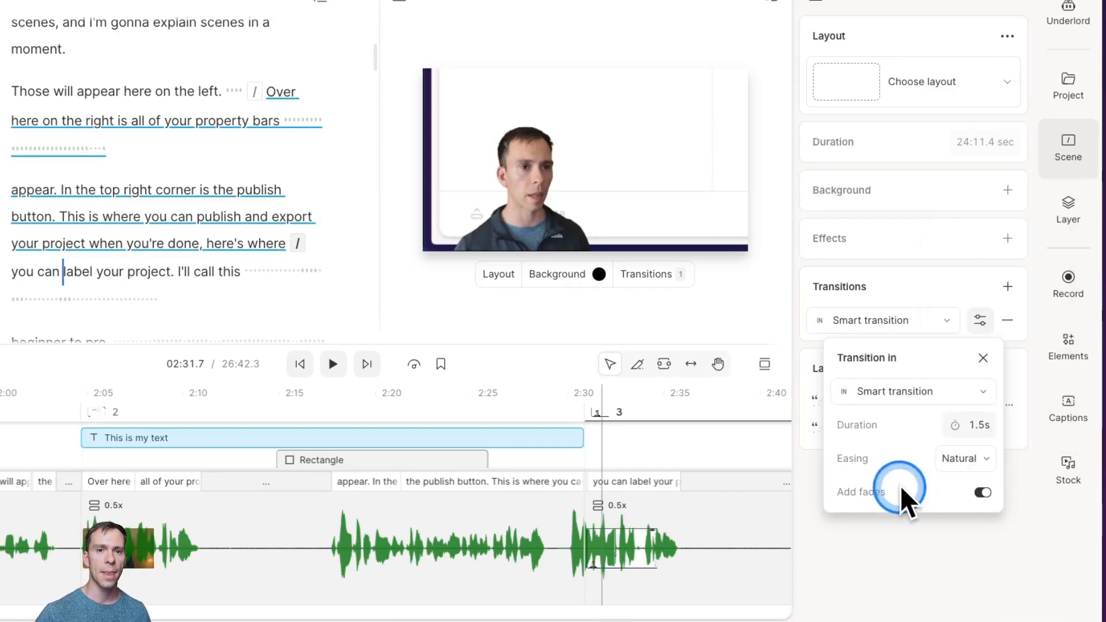
- Play across the cut between scenes 2 and 3 from about 2:30, and remove the Smart transition between them
{"action": "left_click", "coordinate": [983, 493]}
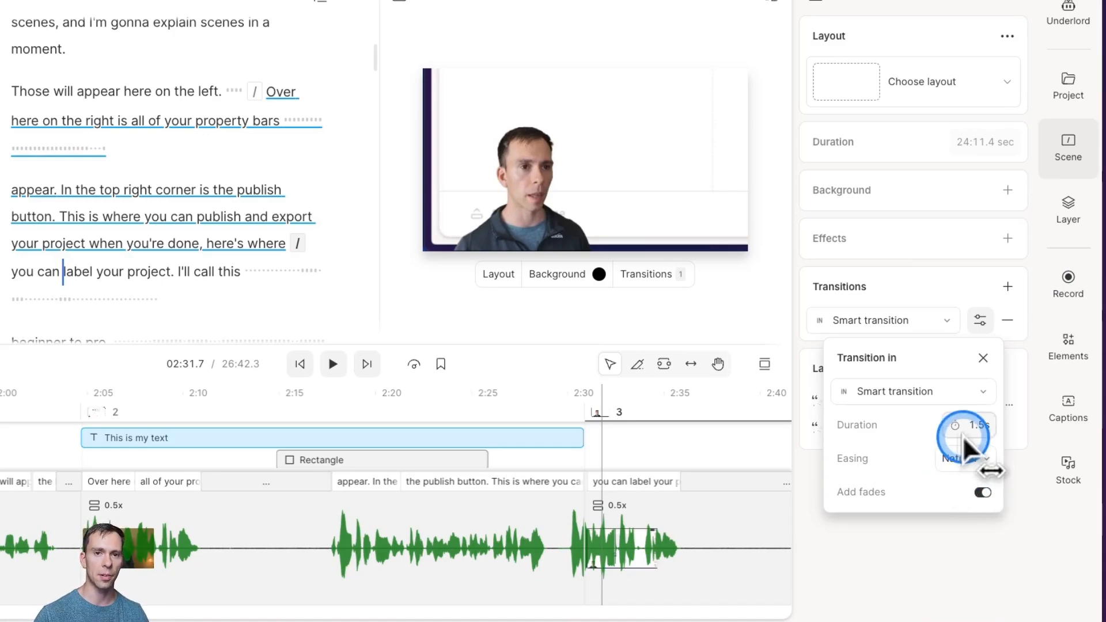
{"action": "left_click", "coordinate": [569, 406]}
{"action": "key", "text": "space"}
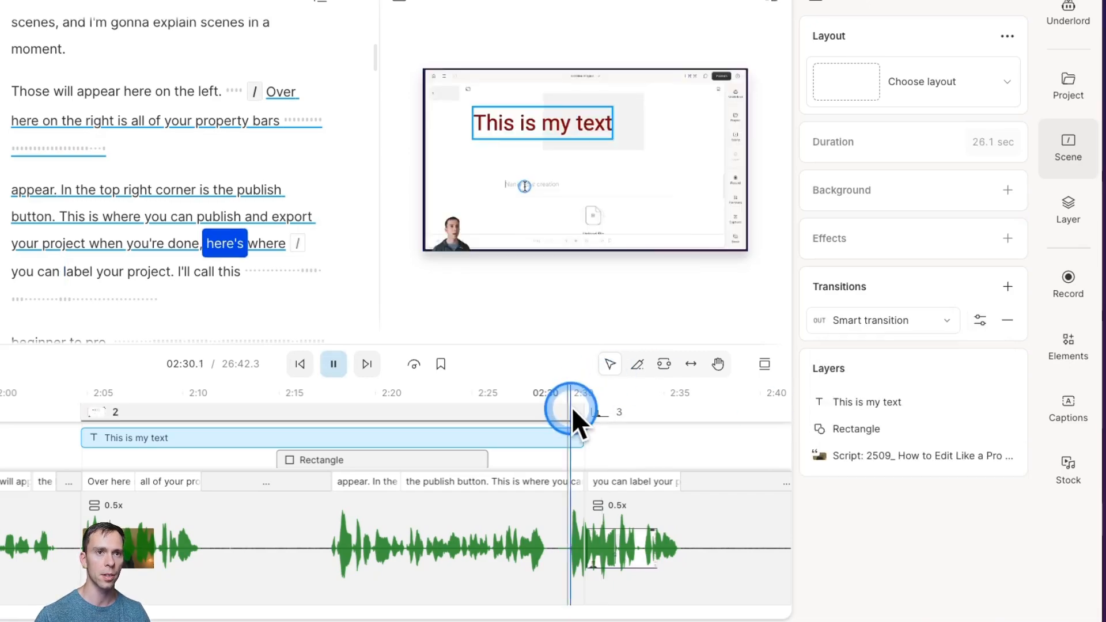
{"action": "key", "text": "space"}
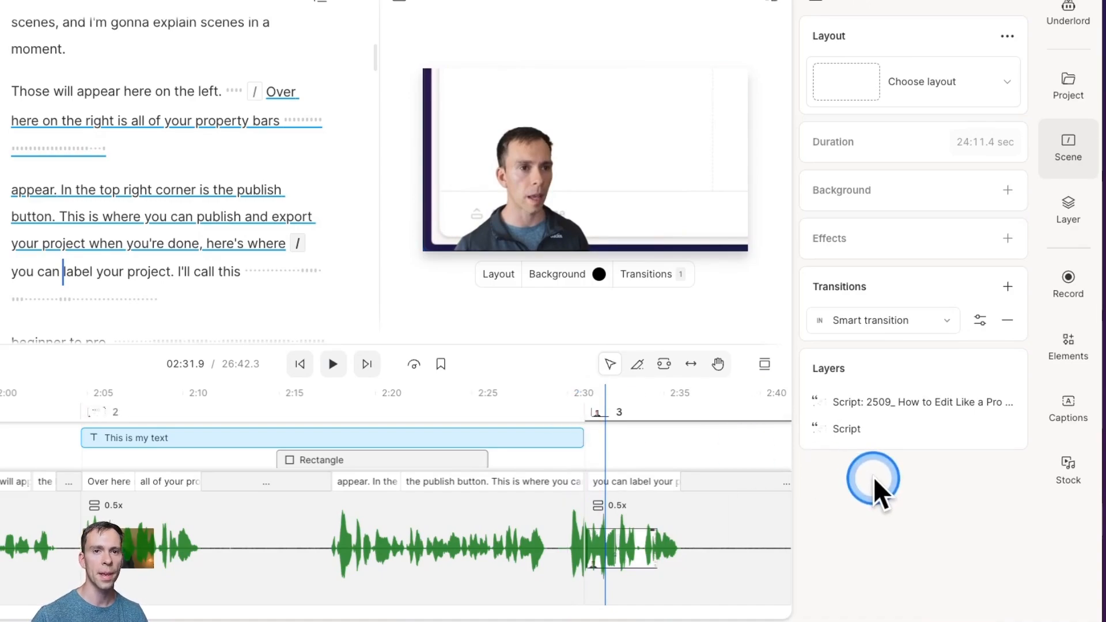
{"action": "left_click", "coordinate": [1006, 321]}
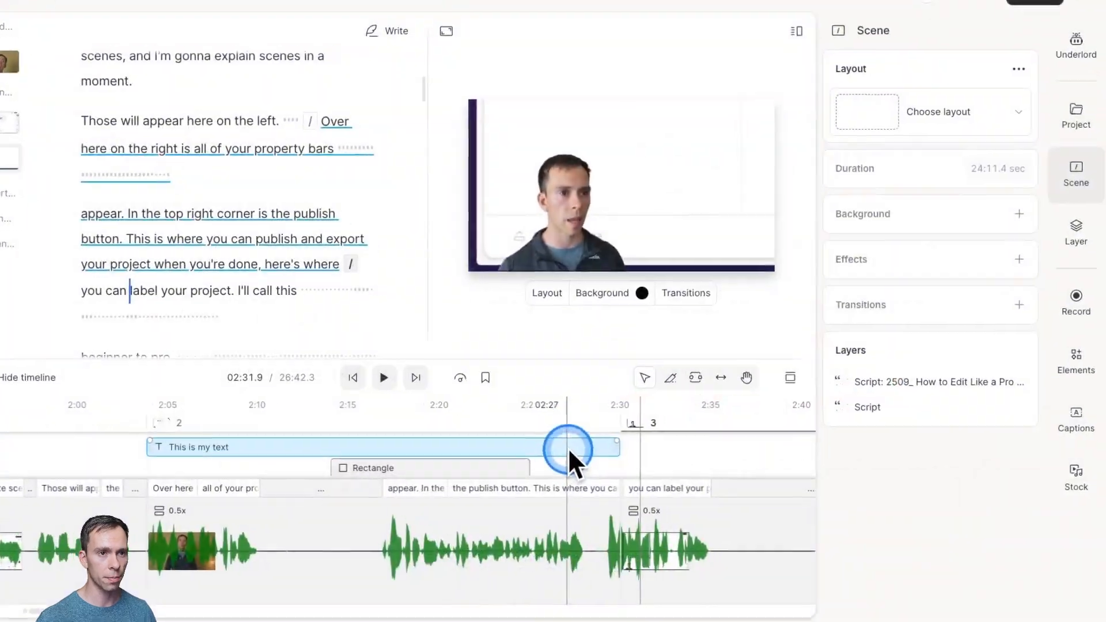
- Add a Spin in-animation to the "This is my text" layer in scene 2
{"action": "left_click", "coordinate": [572, 472]}
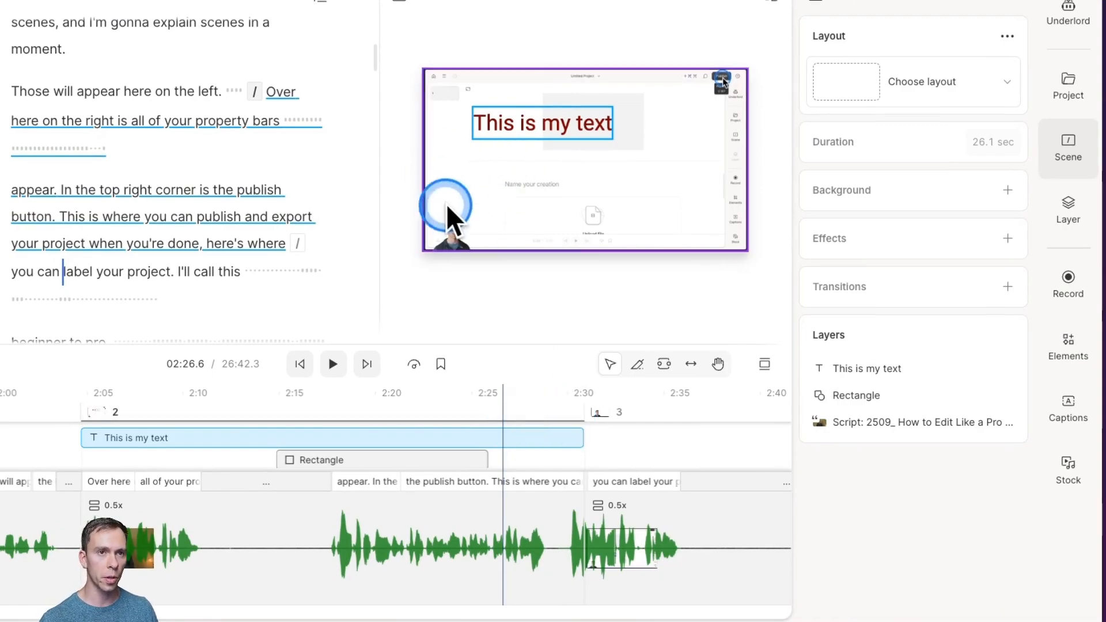
{"action": "left_click", "coordinate": [444, 433]}
{"action": "left_click", "coordinate": [548, 122]}
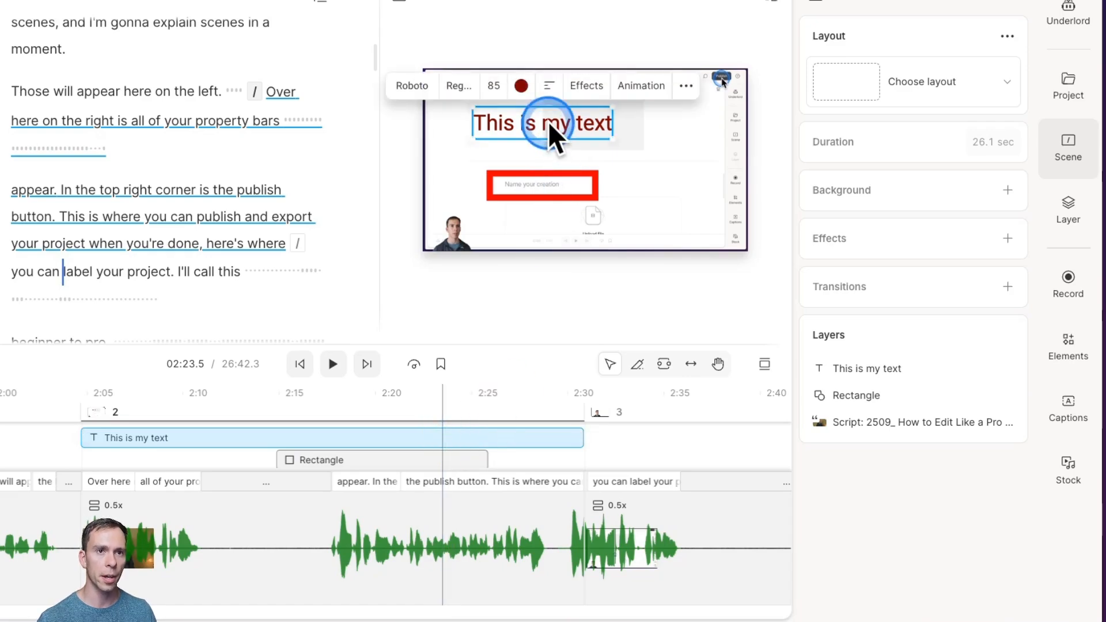
{"action": "left_click", "coordinate": [1068, 213]}
{"action": "scroll", "coordinate": [931, 385], "scroll_direction": "down", "scroll_amount": 3}
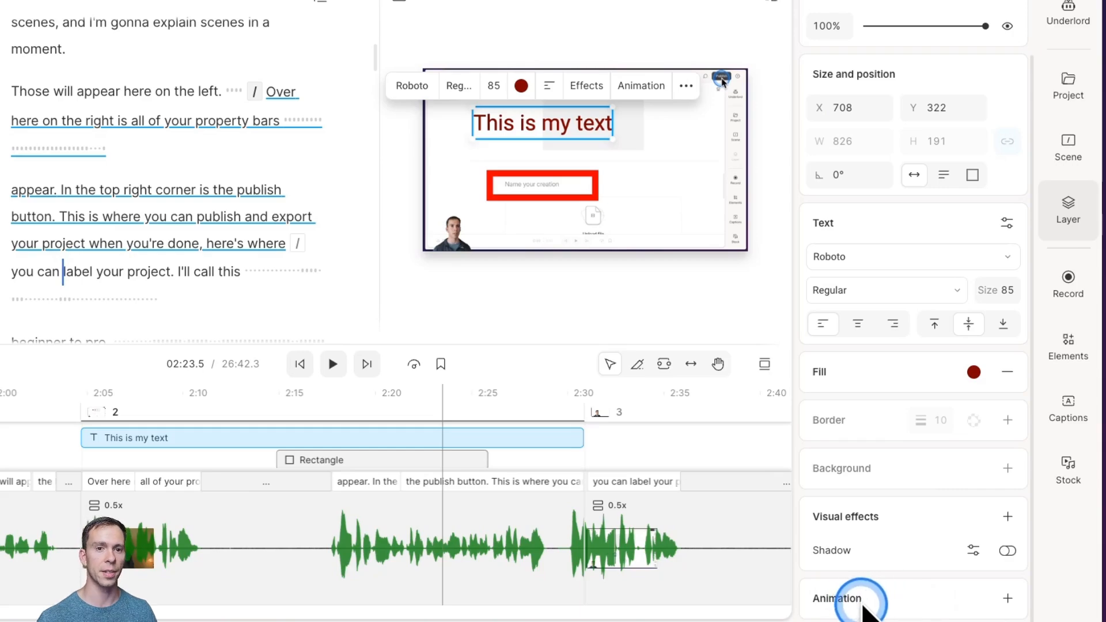
{"action": "left_click", "coordinate": [1007, 598]}
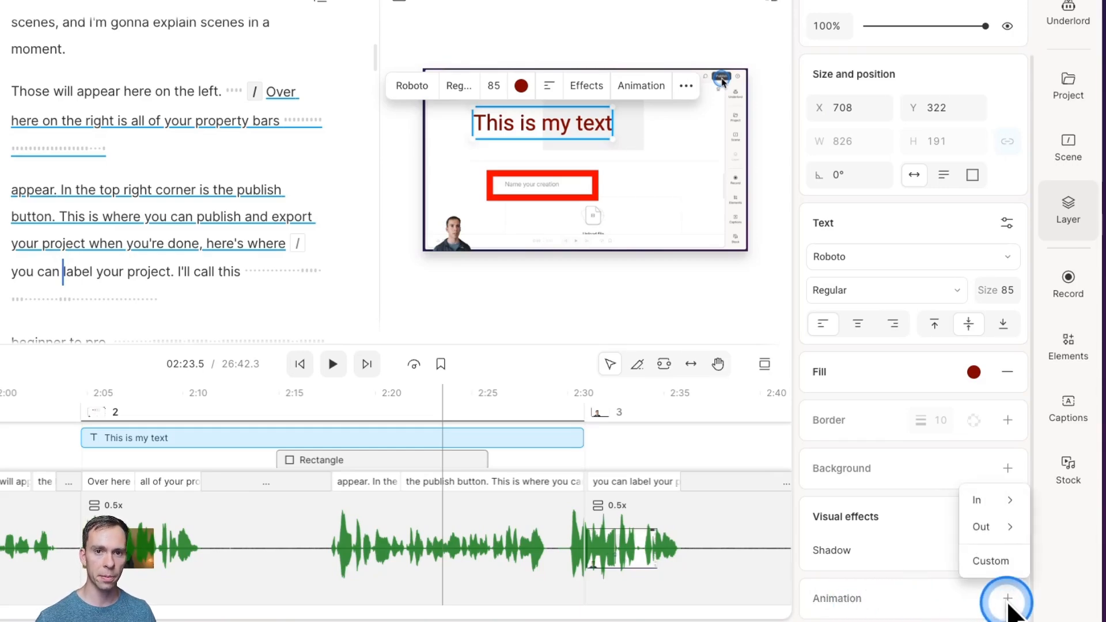
{"action": "mouse_move", "coordinate": [996, 527]}
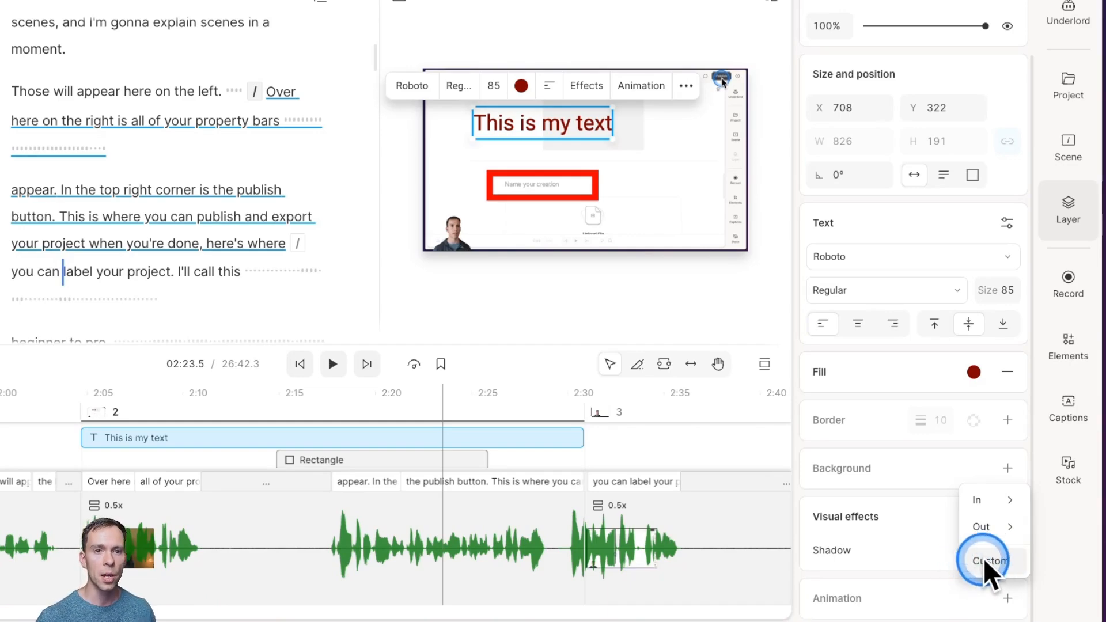
{"action": "left_click", "coordinate": [983, 499]}
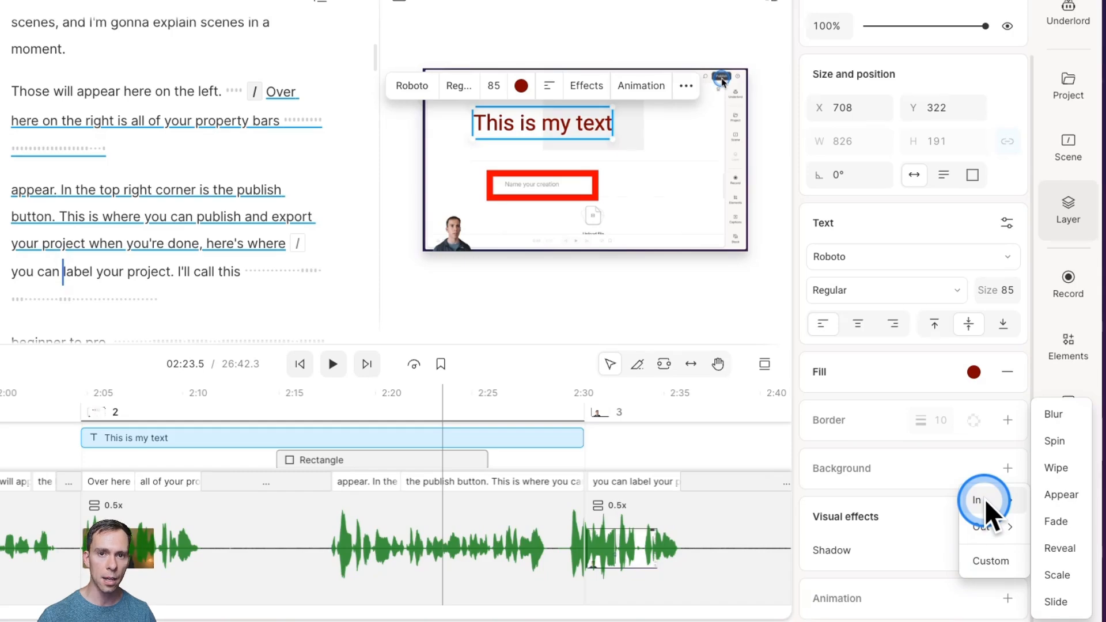
{"action": "left_click", "coordinate": [1055, 609]}
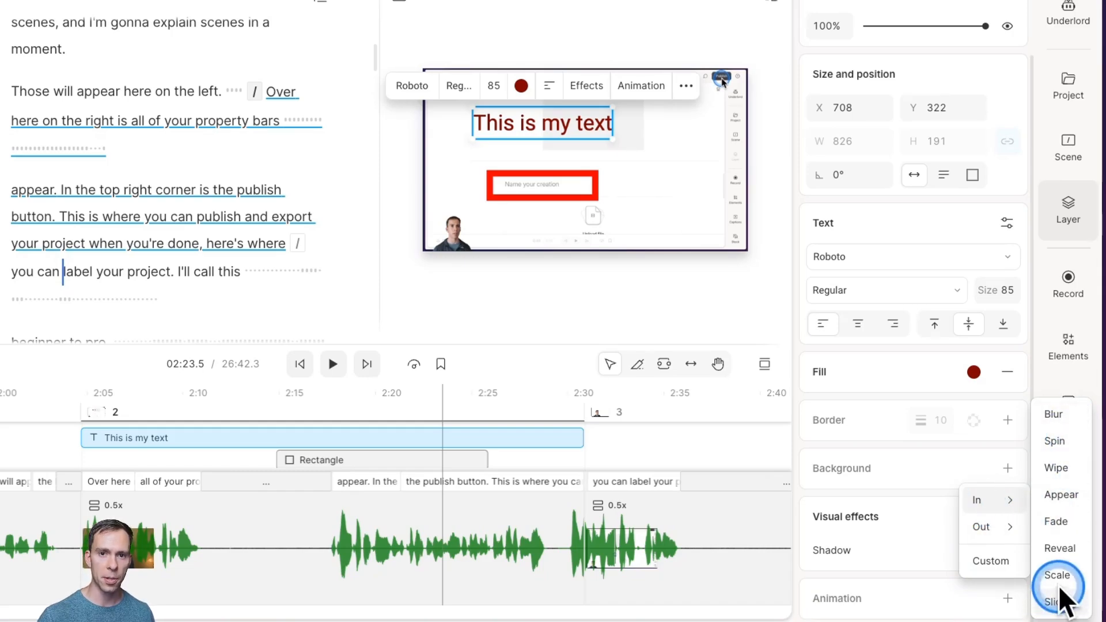
{"action": "left_click", "coordinate": [1056, 442]}
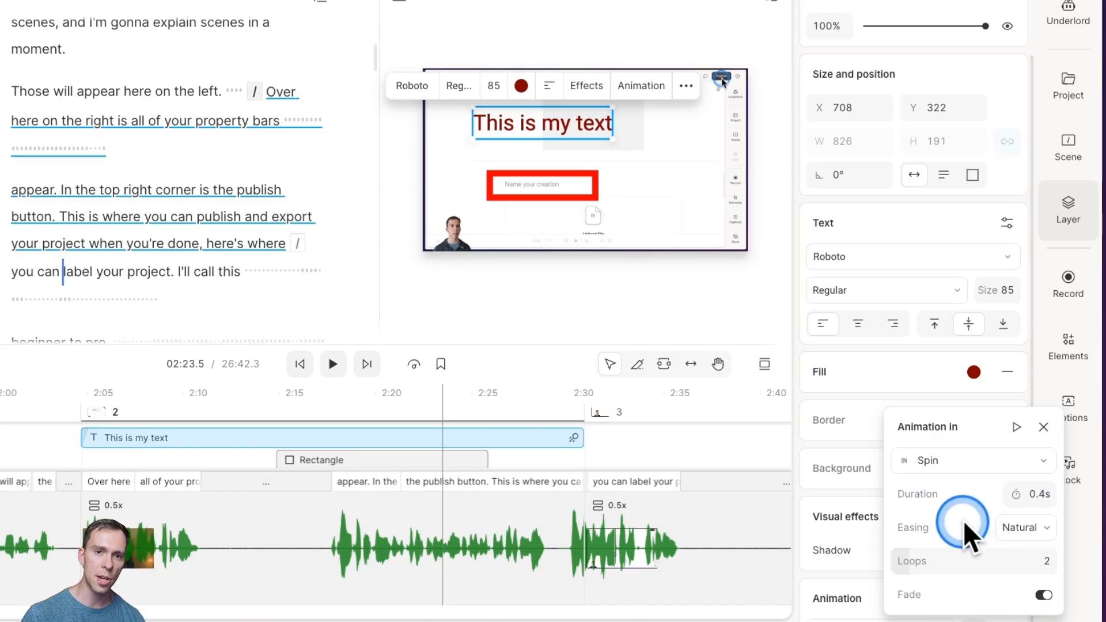
- Set the text's Spin in-animation duration to 1 s, keeping Natural easing and 2 loops, and preview it
{"action": "left_click", "coordinate": [1034, 495]}
{"action": "left_click_drag", "start_coordinate": [1034, 495], "coordinate": [991, 508]}
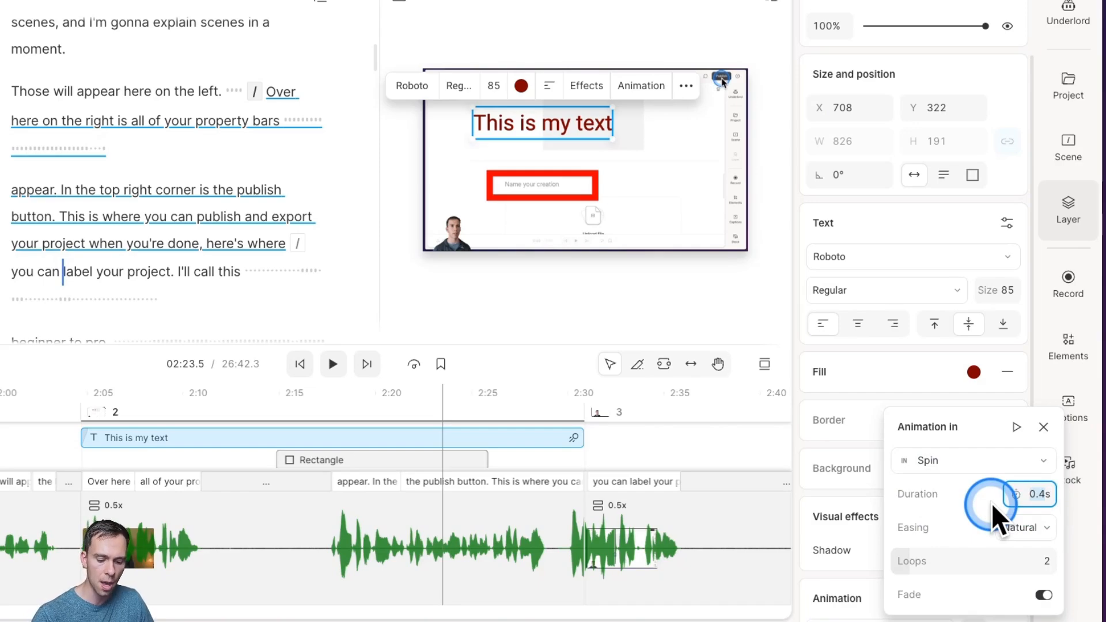
{"action": "type", "text": "1s"}
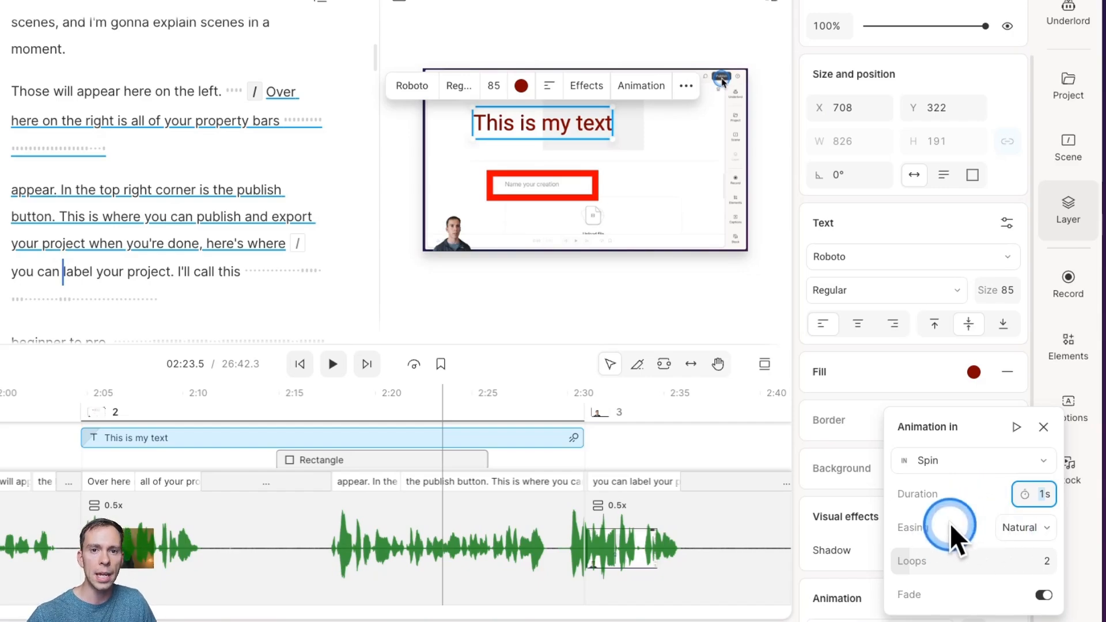
{"action": "left_click", "coordinate": [944, 565]}
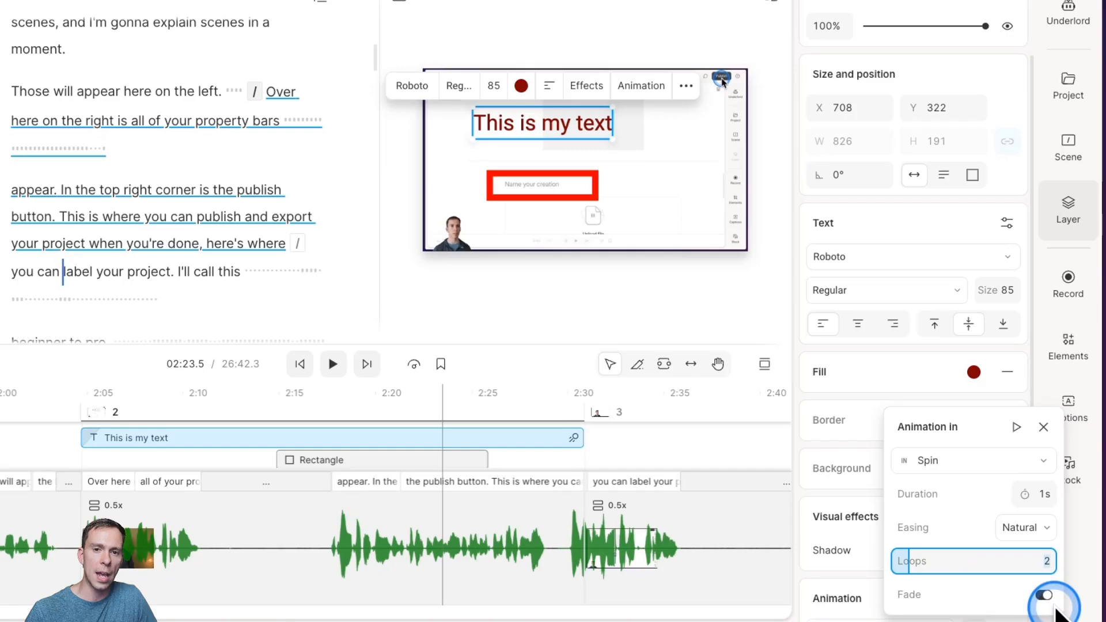
{"action": "left_click", "coordinate": [1015, 431]}
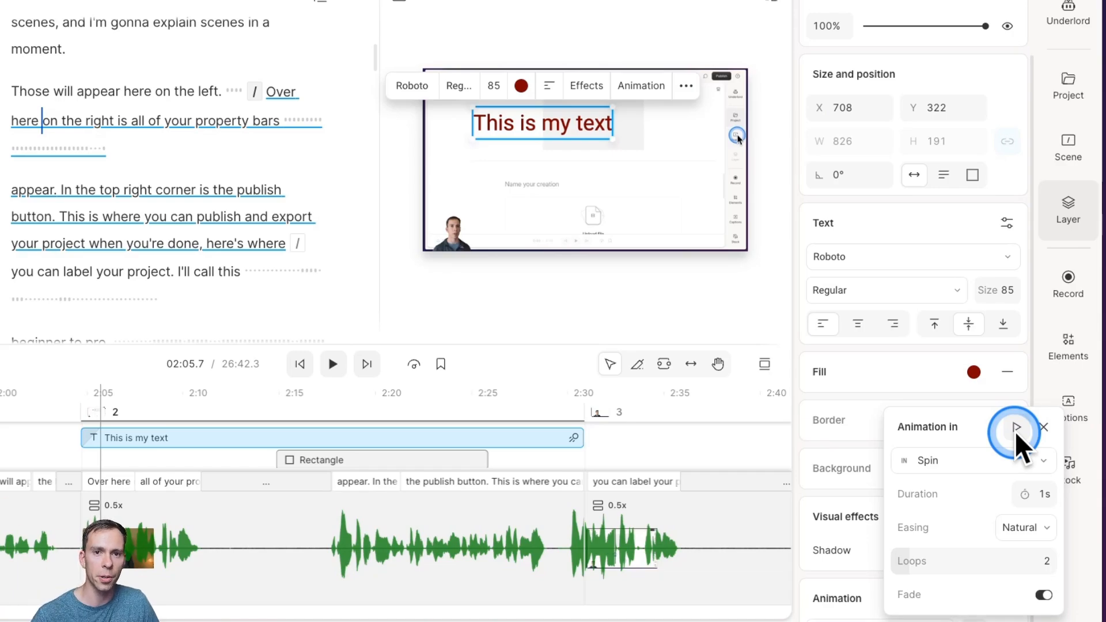
{"action": "left_click", "coordinate": [1043, 429]}
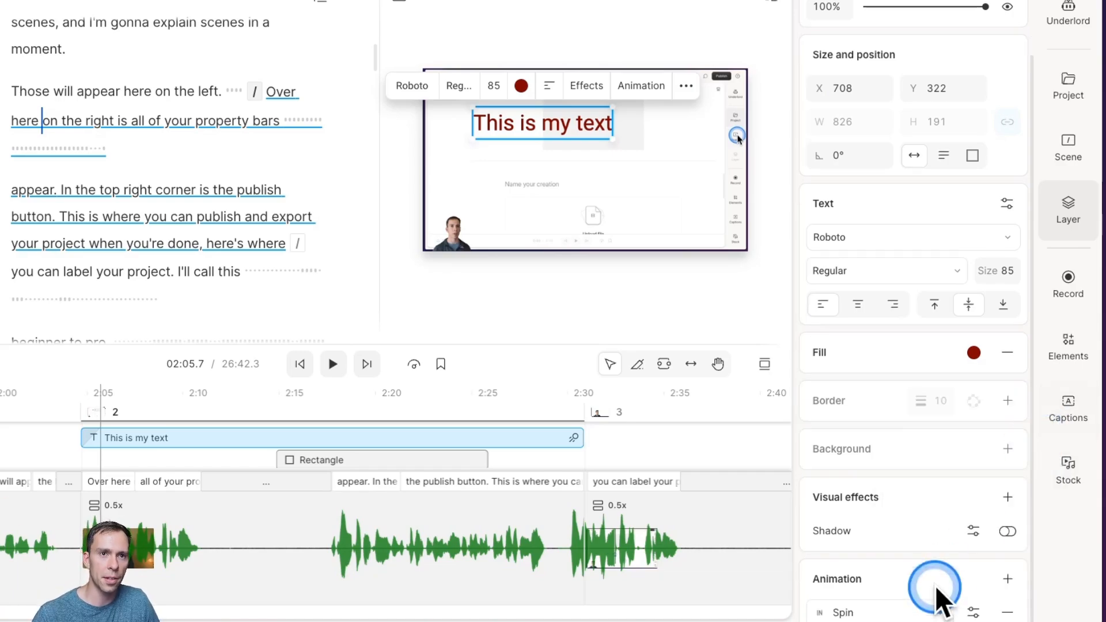
- Add a Scale out-animation to the "This is my text" layer and preview it, keeping its default duration
{"action": "scroll", "coordinate": [973, 573], "scroll_direction": "down", "scroll_amount": 1}
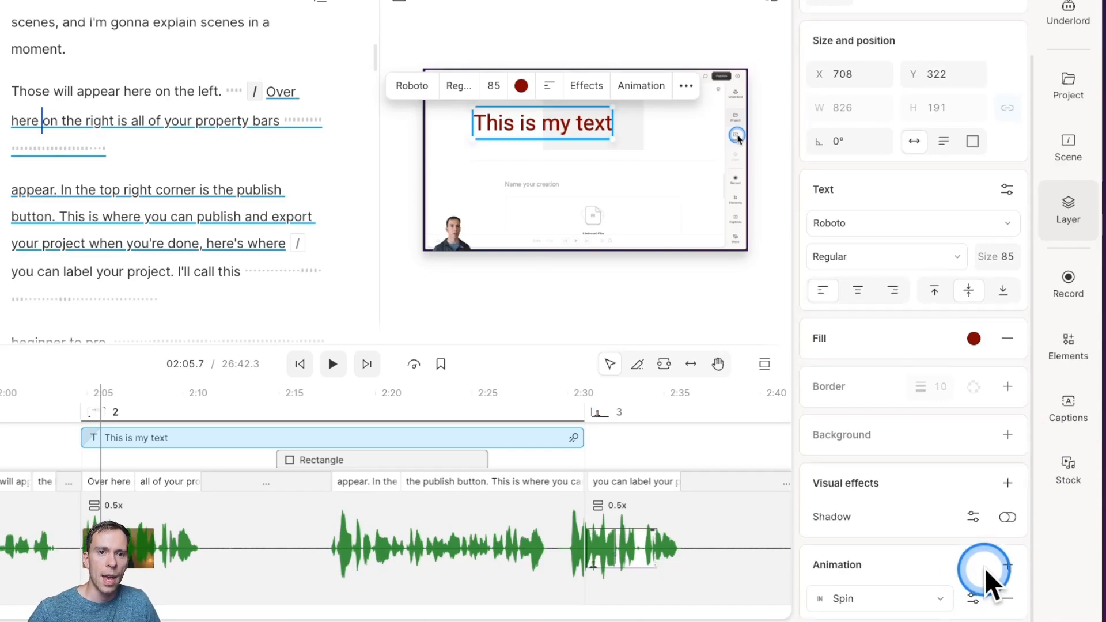
{"action": "left_click", "coordinate": [1005, 566]}
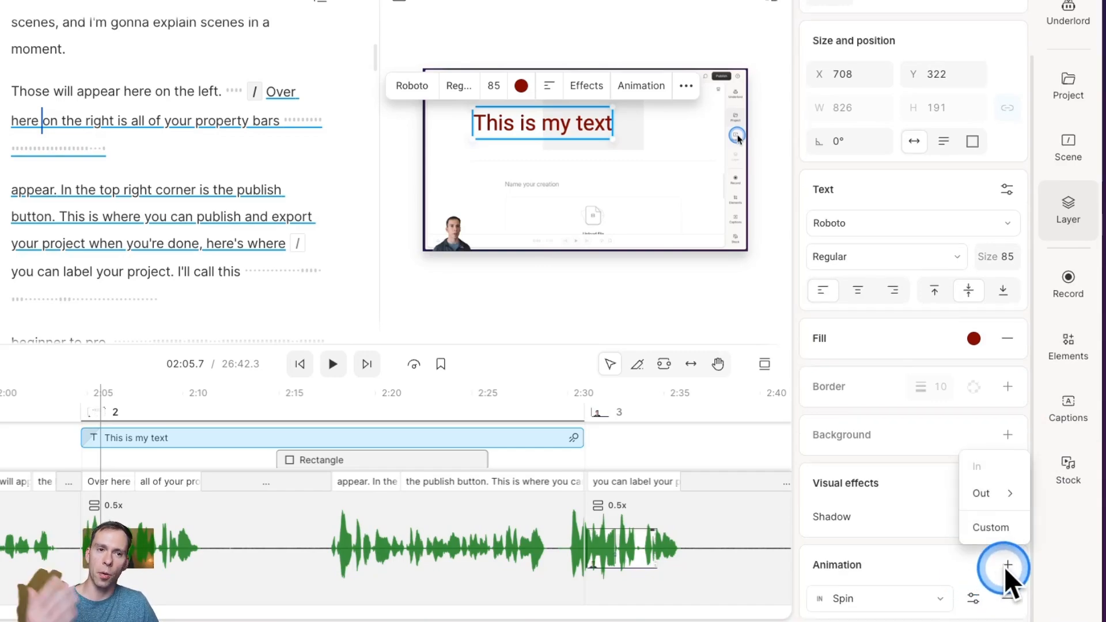
{"action": "mouse_move", "coordinate": [1003, 499]}
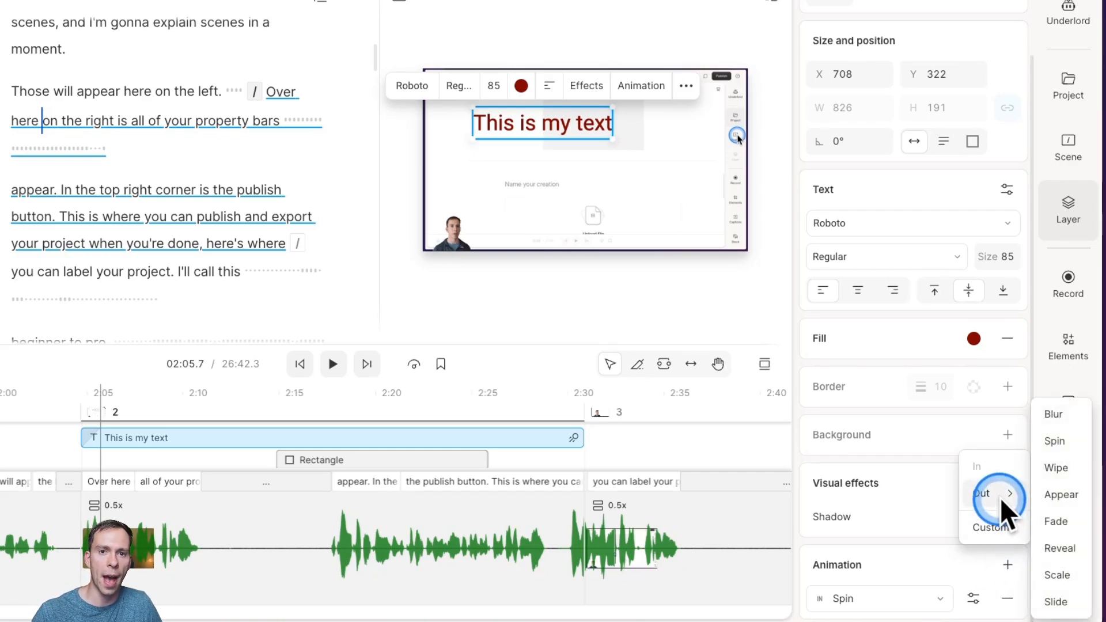
{"action": "left_click", "coordinate": [1062, 577]}
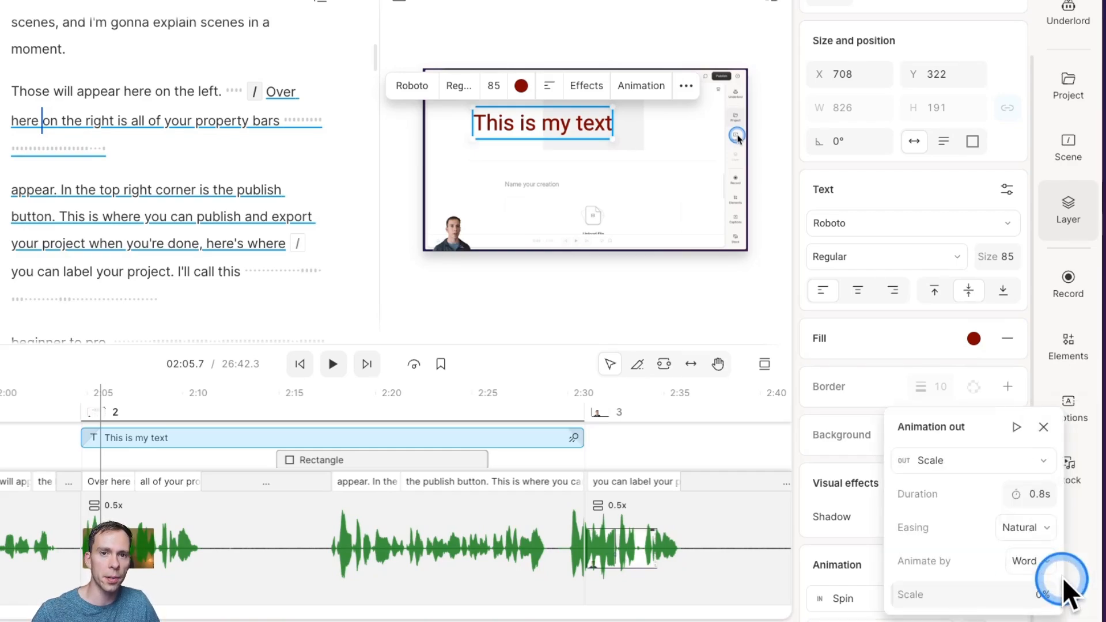
{"action": "left_click", "coordinate": [1014, 428]}
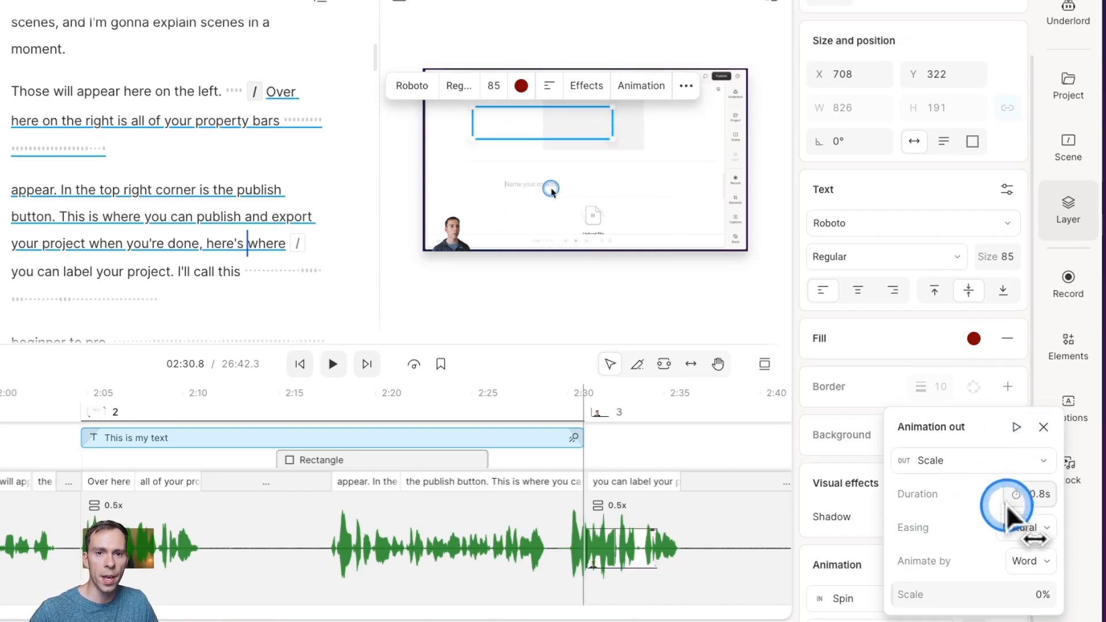
{"action": "left_click", "coordinate": [1032, 495]}
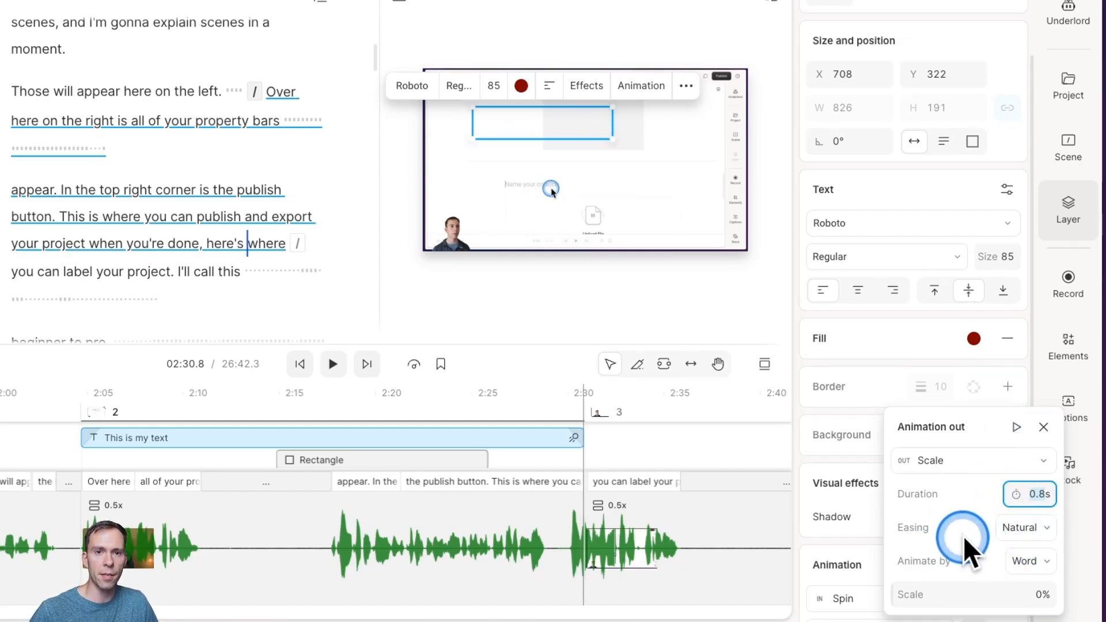
{"action": "left_click", "coordinate": [934, 531]}
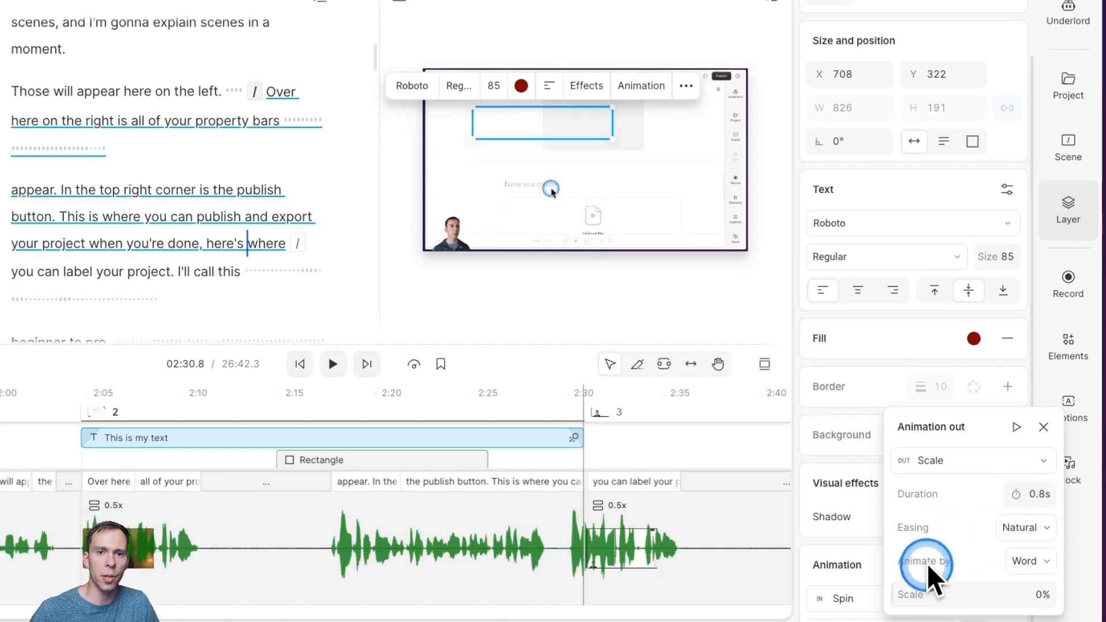
- Set the text's Scale out-animation to animate by Character and preview it
{"action": "left_click", "coordinate": [1025, 571]}
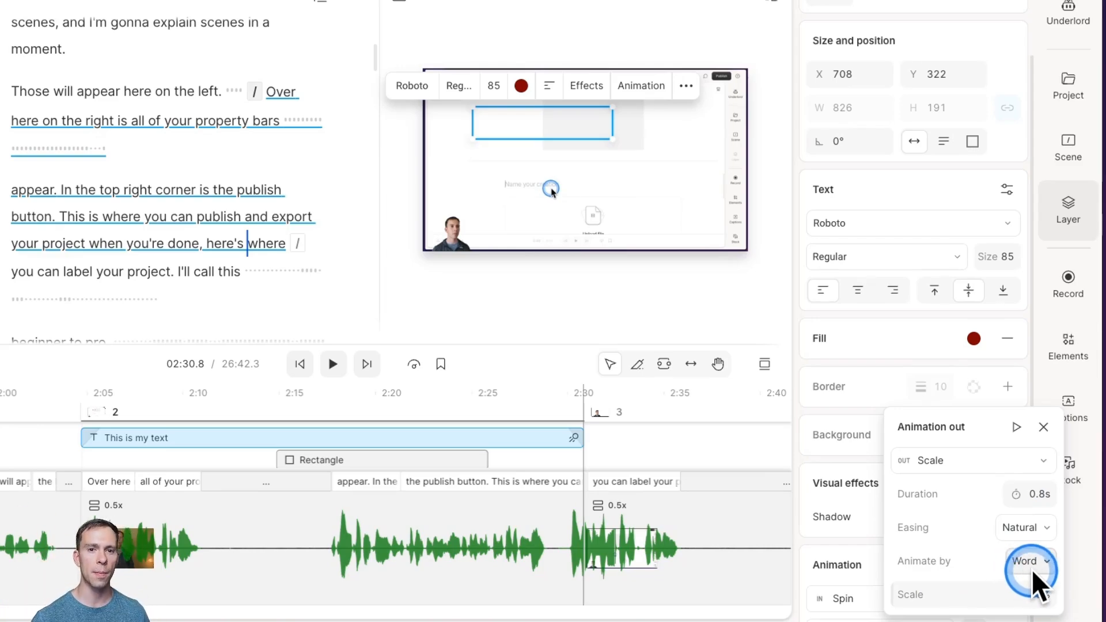
{"action": "left_click", "coordinate": [1027, 563]}
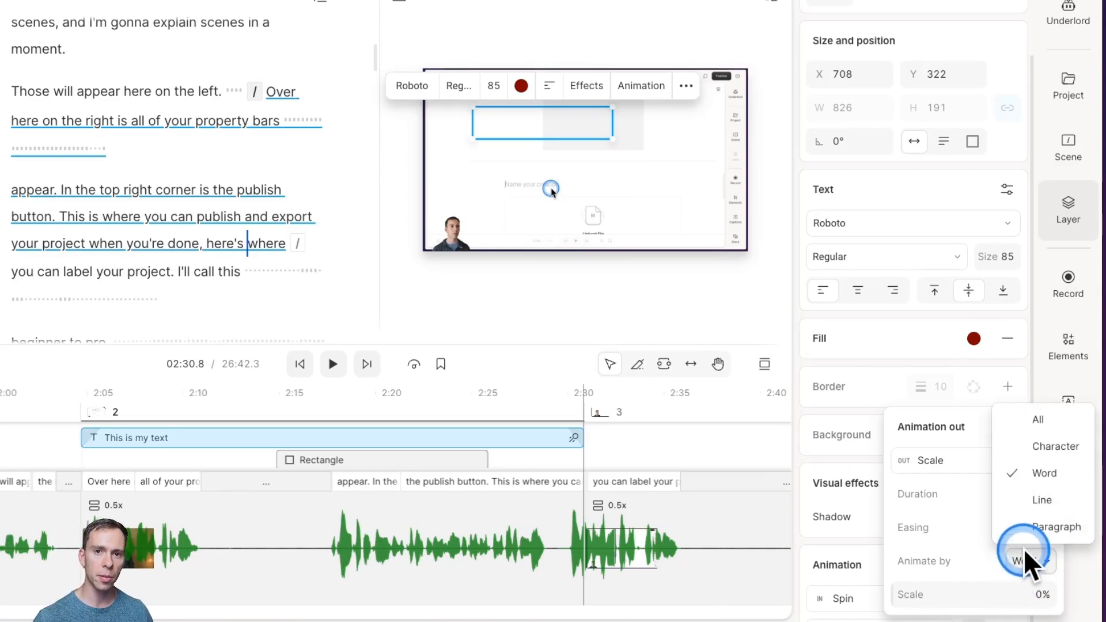
{"action": "left_click", "coordinate": [1037, 422]}
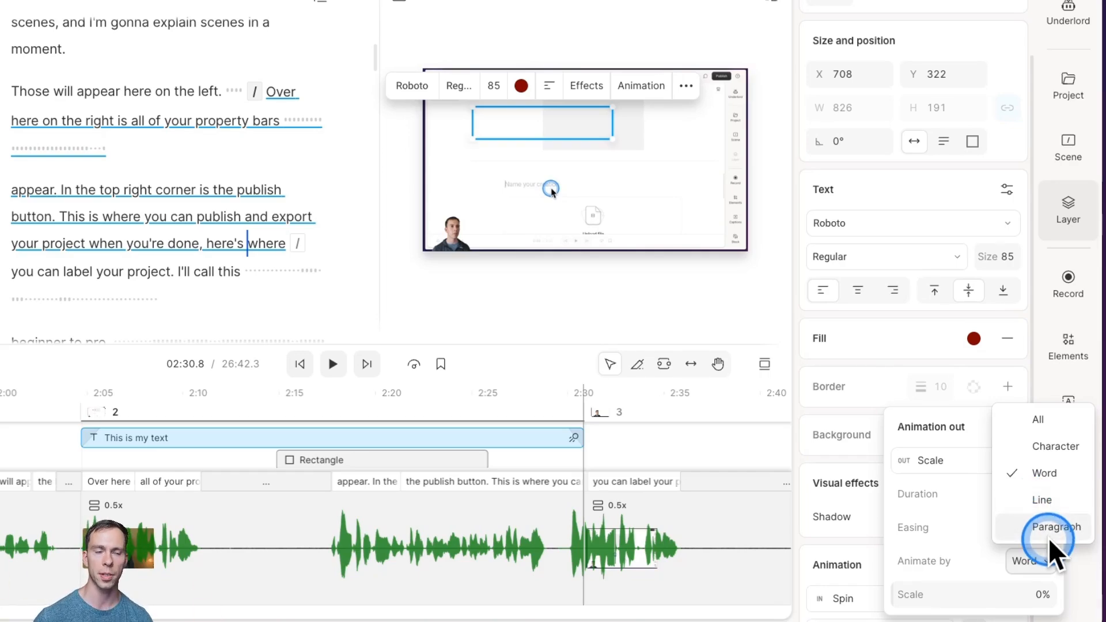
{"action": "left_click", "coordinate": [1038, 442]}
{"action": "left_click", "coordinate": [1017, 428]}
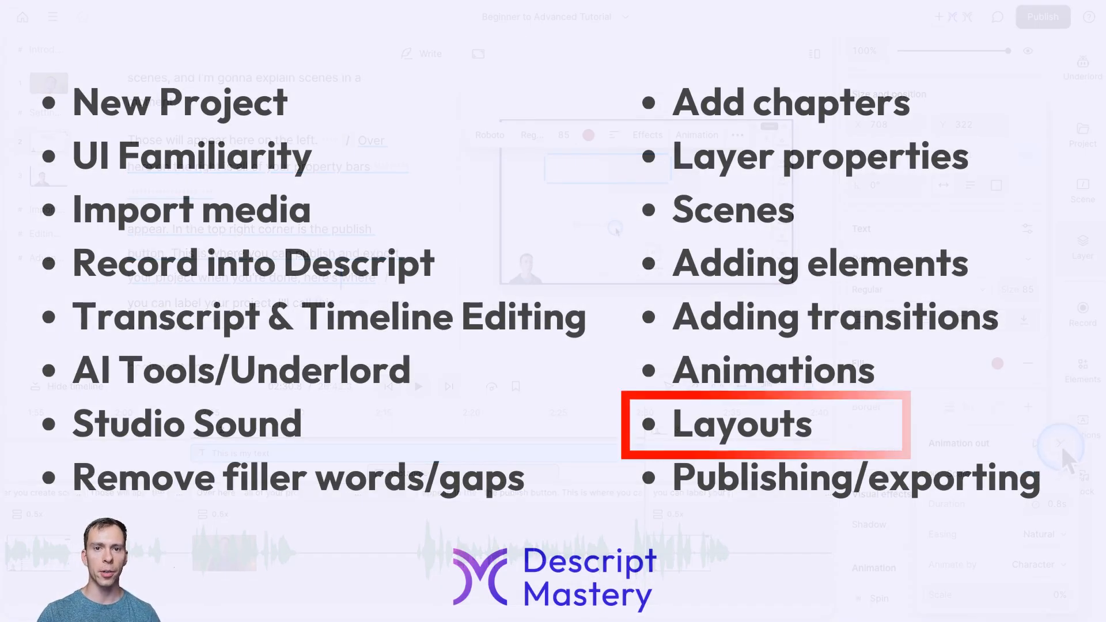
{"action": "left_click", "coordinate": [1059, 444]}
- Copy the layout of scene 2
{"action": "left_click", "coordinate": [722, 333]}
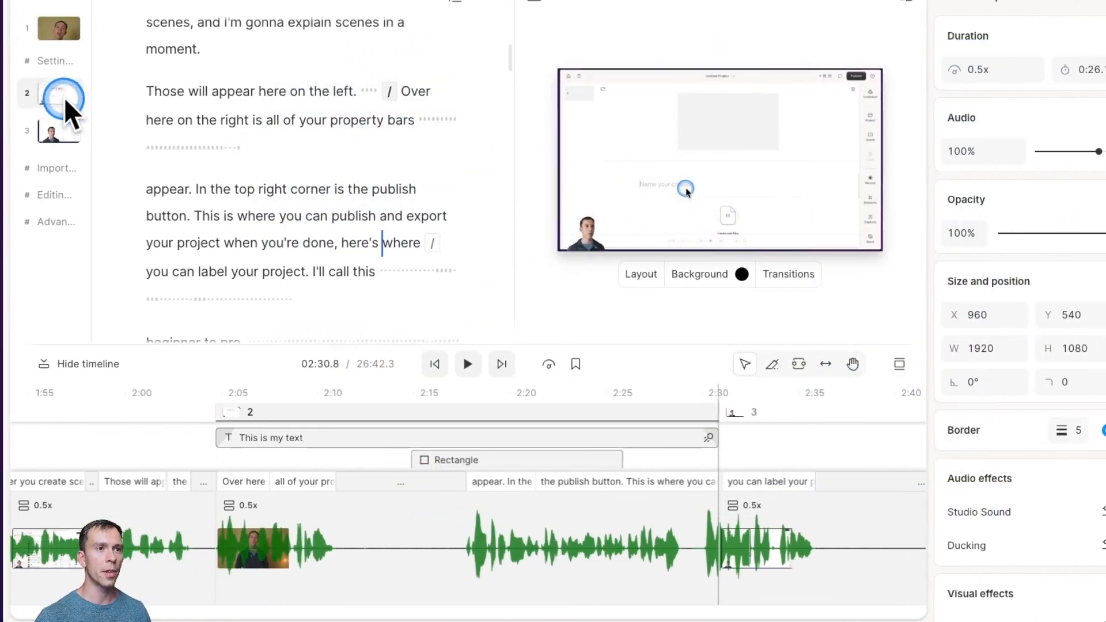
{"action": "left_click", "coordinate": [63, 100]}
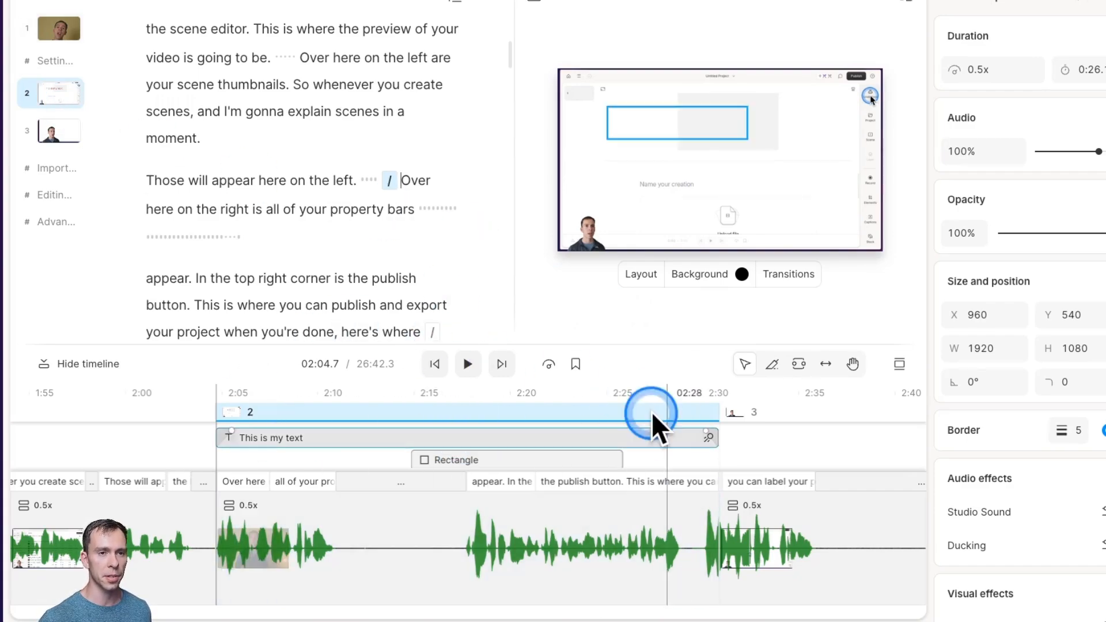
{"action": "left_click", "coordinate": [546, 575]}
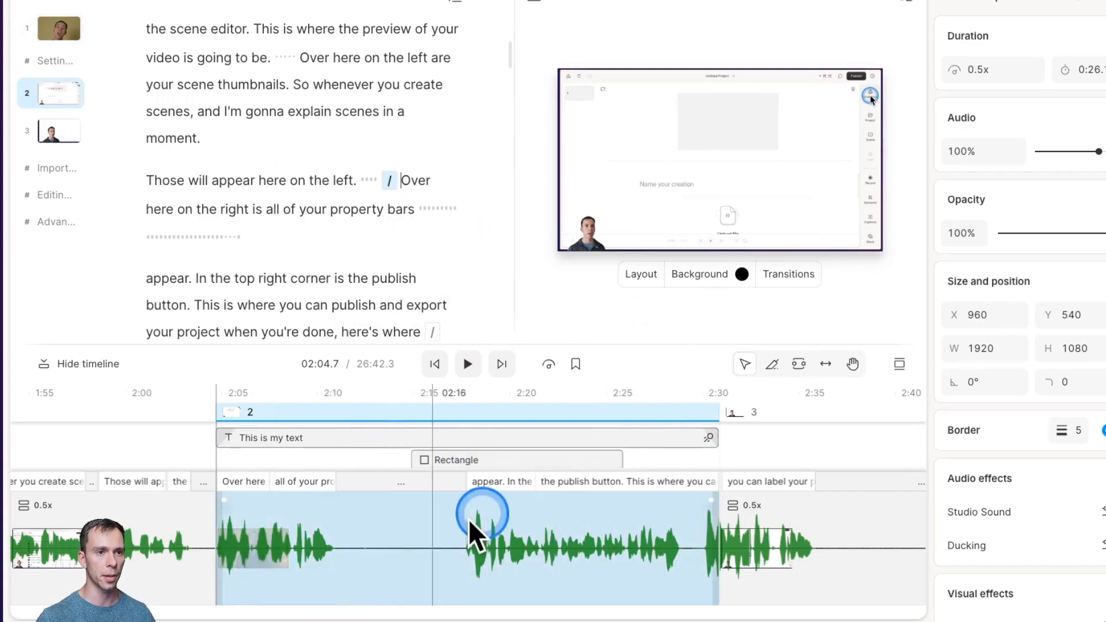
{"action": "right_click", "coordinate": [54, 92]}
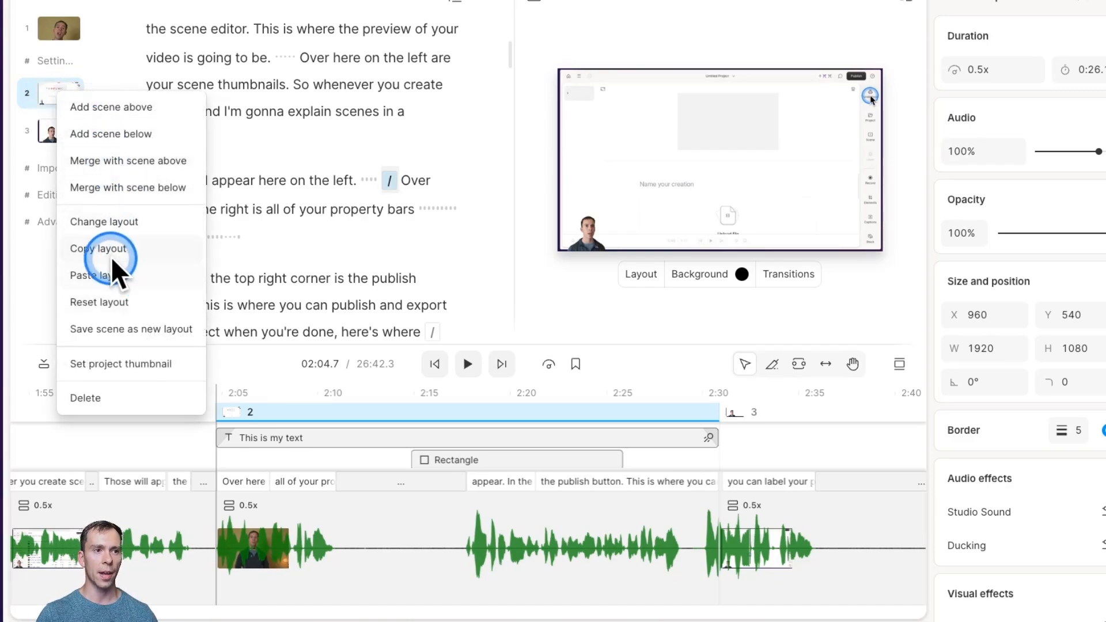
{"action": "left_click", "coordinate": [133, 246]}
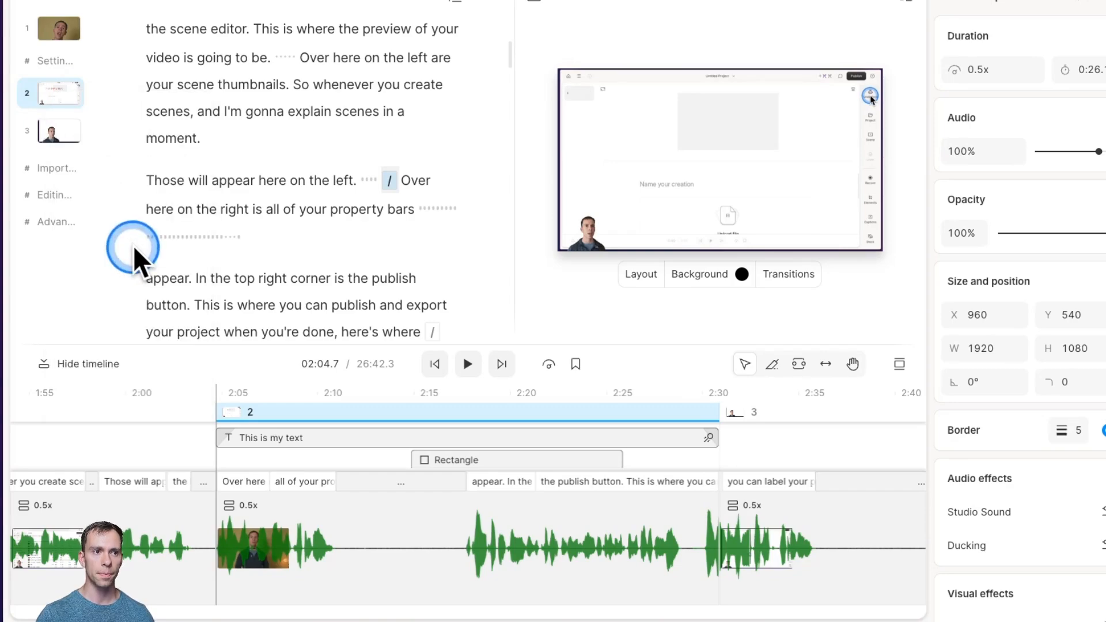
- Examine the video, rectangle and "This is my text" layers of scene 2 included in the copied layout
{"action": "left_click", "coordinate": [518, 576]}
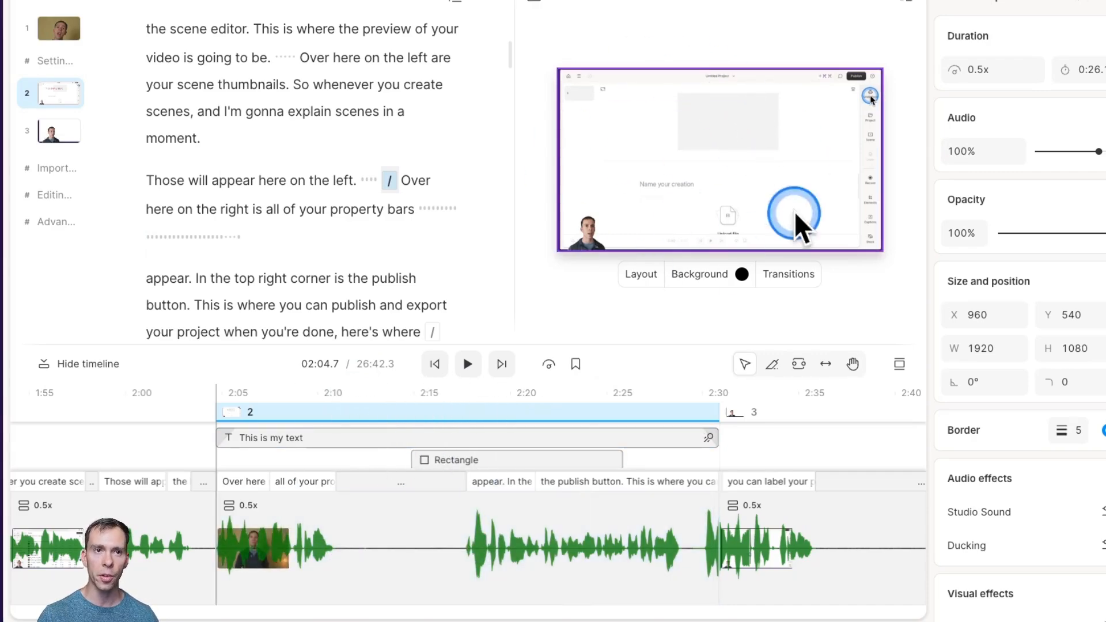
{"action": "left_click", "coordinate": [494, 455]}
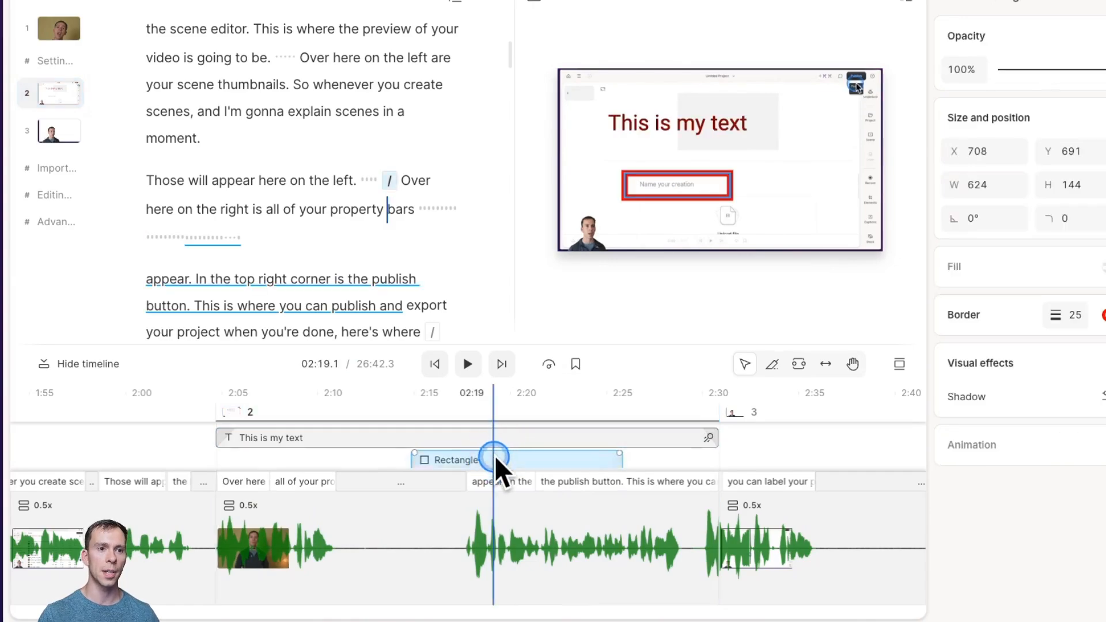
{"action": "left_click", "coordinate": [502, 433]}
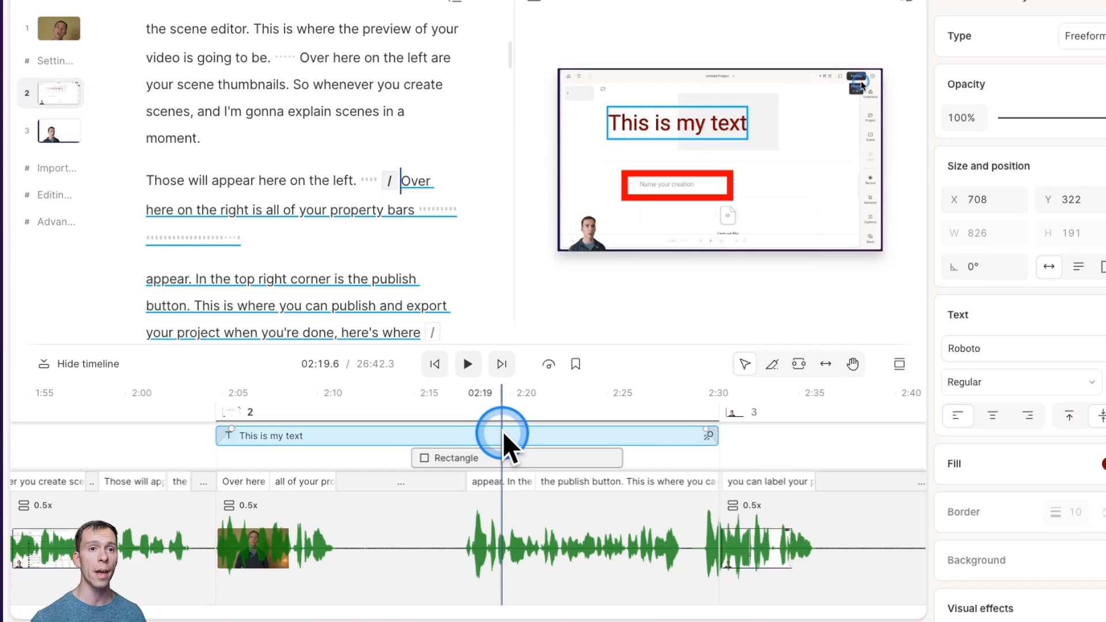
- Split off a new scene at about 3:52, after "there's a box where you can paste" in the script
{"action": "left_click", "coordinate": [743, 509]}
{"action": "scroll", "coordinate": [798, 518], "scroll_direction": "right", "scroll_amount": 10}
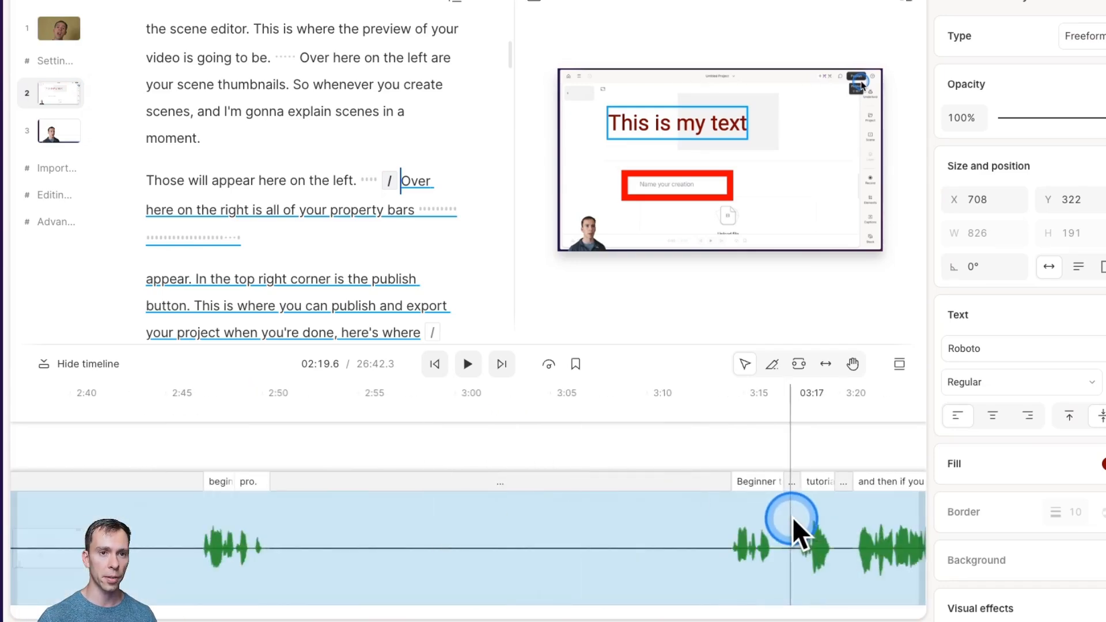
{"action": "left_click", "coordinate": [709, 451]}
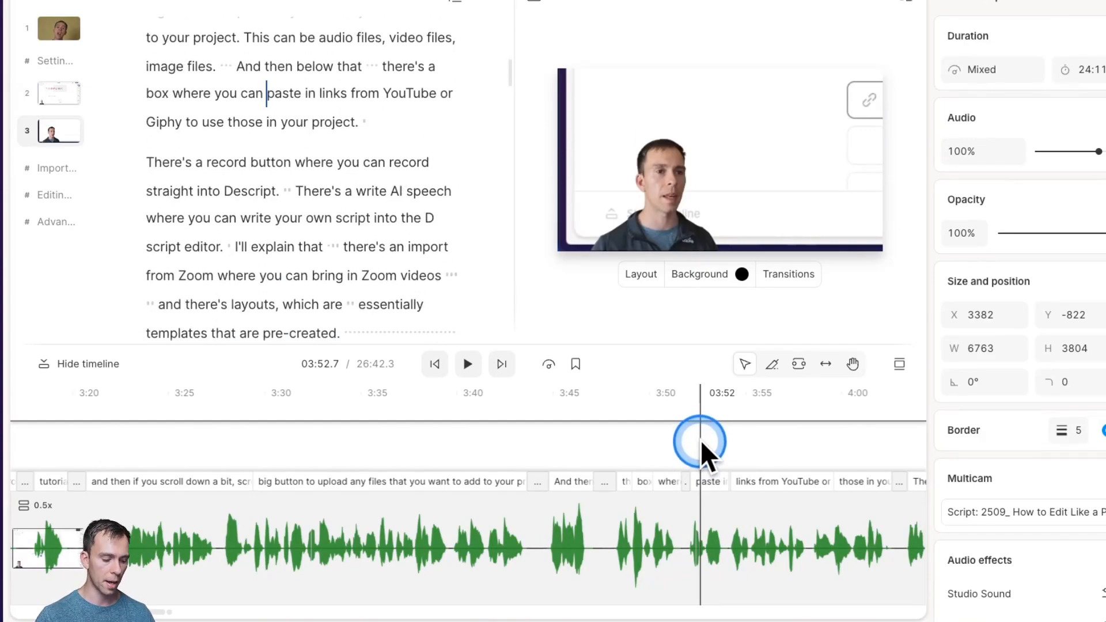
{"action": "key", "text": "slash"}
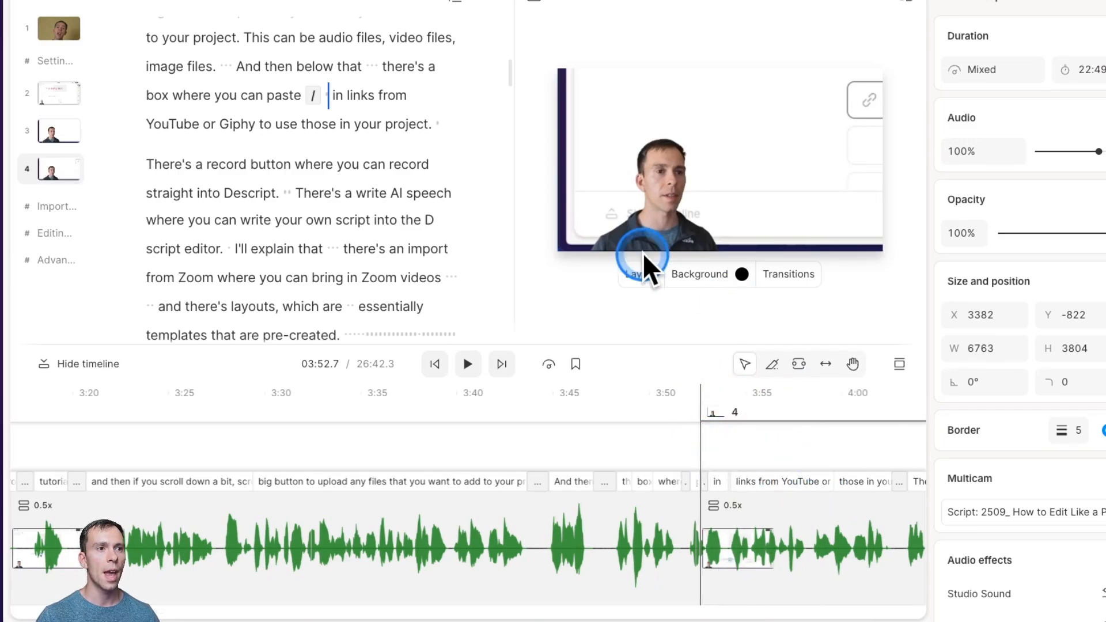
- Paste the copied scene 2 layout onto scene 4
{"action": "left_click", "coordinate": [64, 168]}
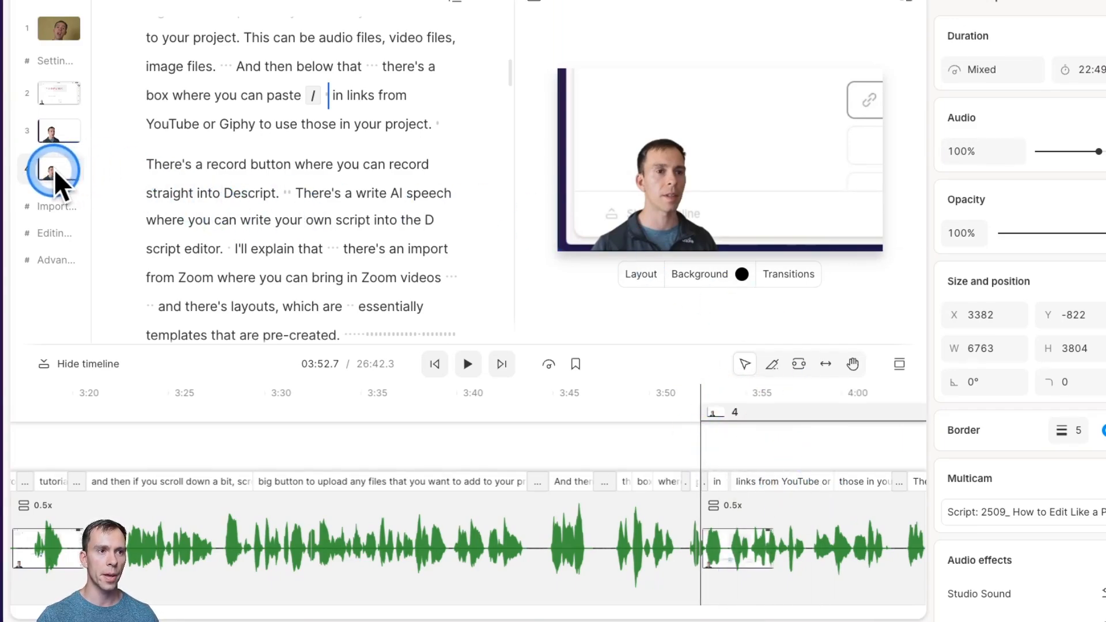
{"action": "right_click", "coordinate": [56, 168]}
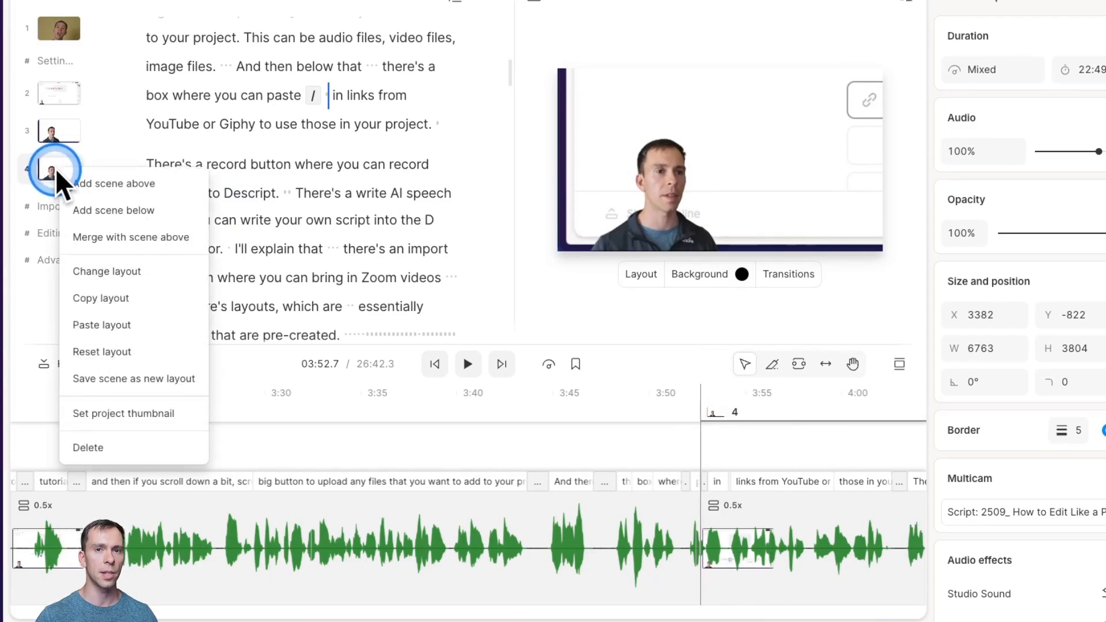
{"action": "left_click", "coordinate": [114, 324]}
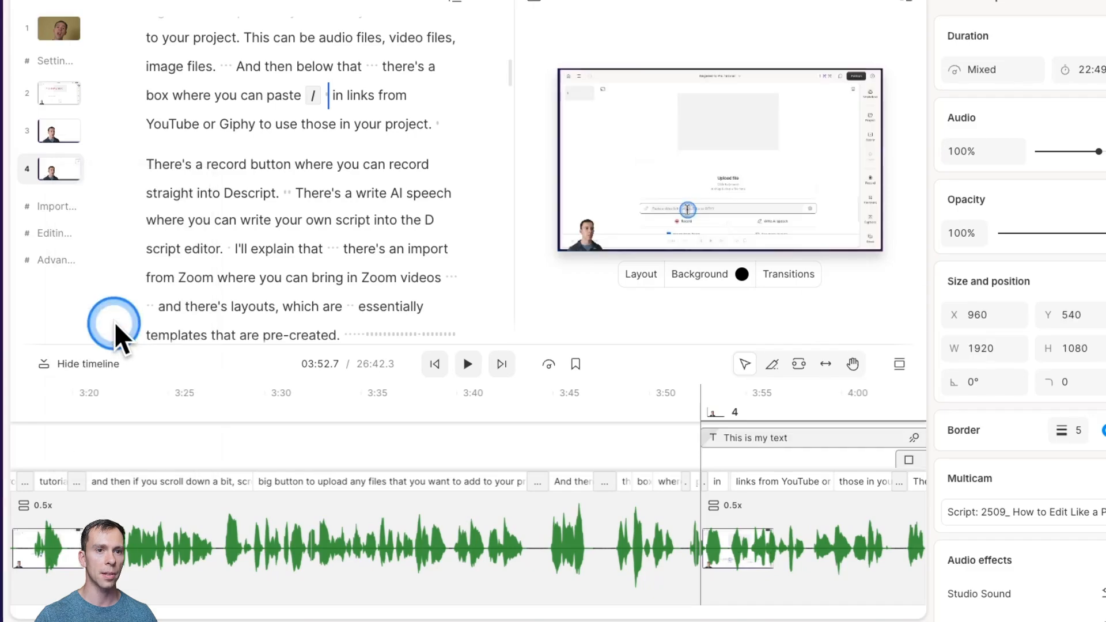
- Inspect the pasted text and rectangle layers in scene 4 and review the scene's layout options, including saving it as a new layout
{"action": "scroll", "coordinate": [761, 491], "scroll_direction": "right", "scroll_amount": 1}
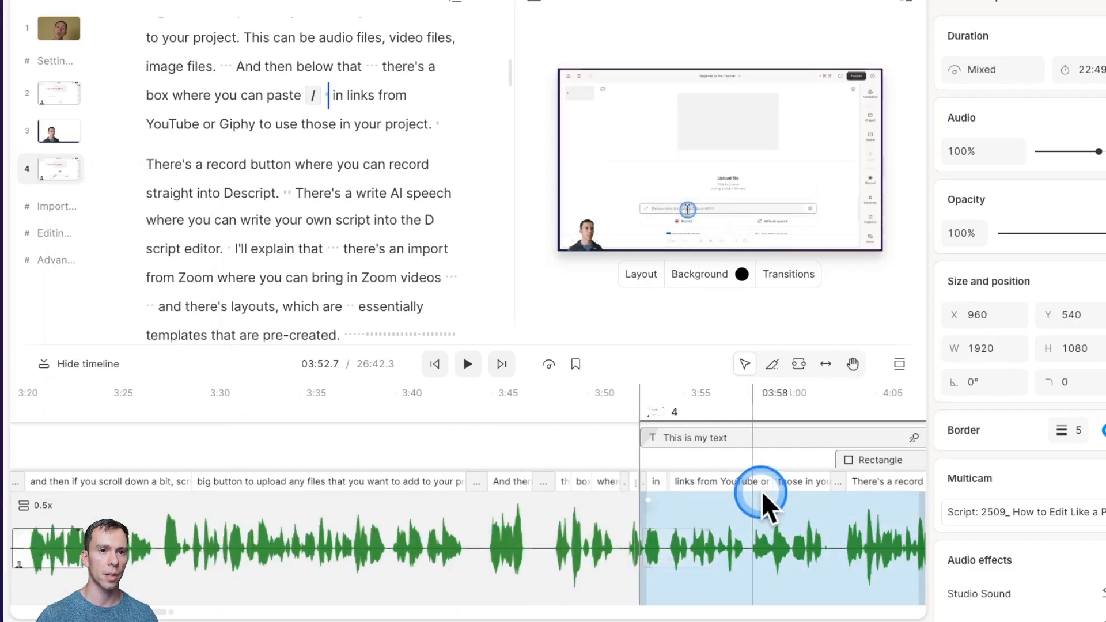
{"action": "scroll", "coordinate": [758, 484], "scroll_direction": "right", "scroll_amount": 2}
{"action": "left_click", "coordinate": [597, 437]}
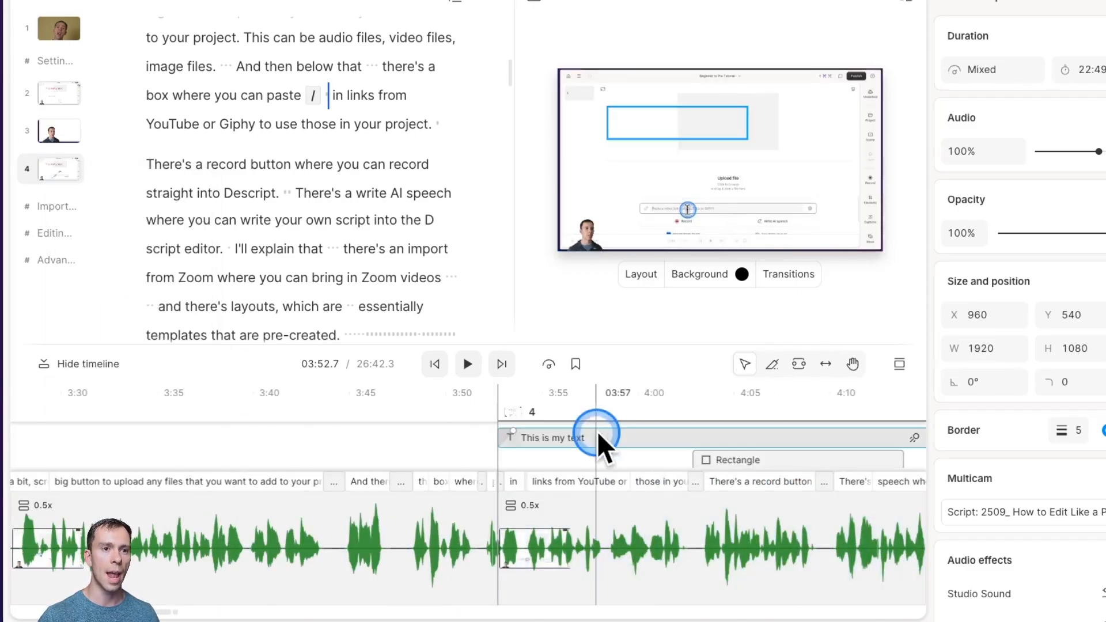
{"action": "left_click", "coordinate": [776, 460]}
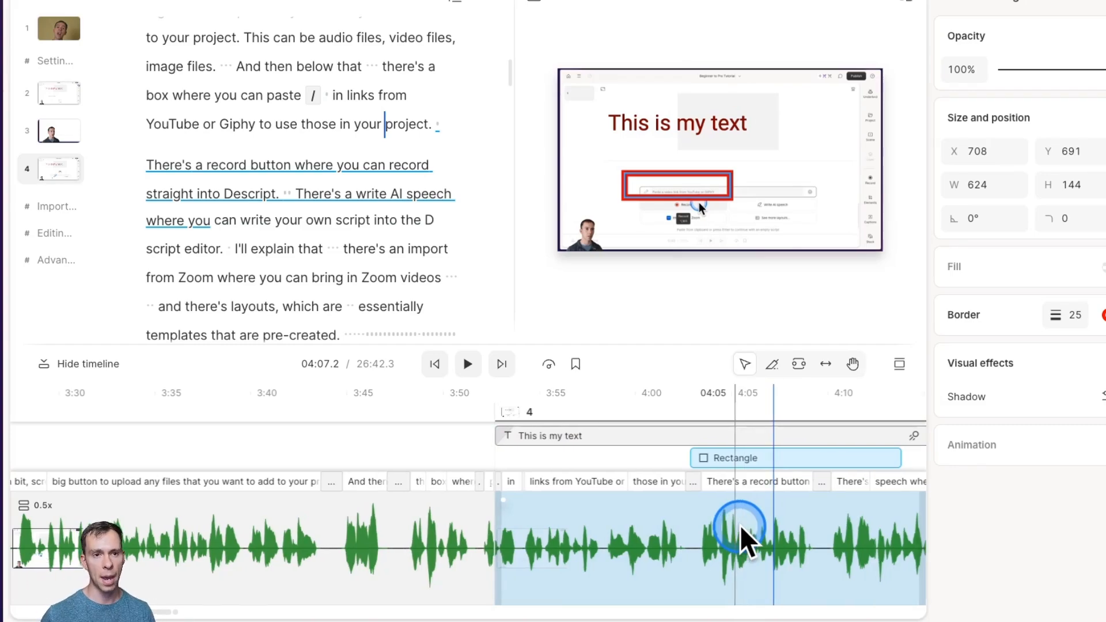
{"action": "left_click", "coordinate": [681, 512]}
{"action": "right_click", "coordinate": [53, 170]}
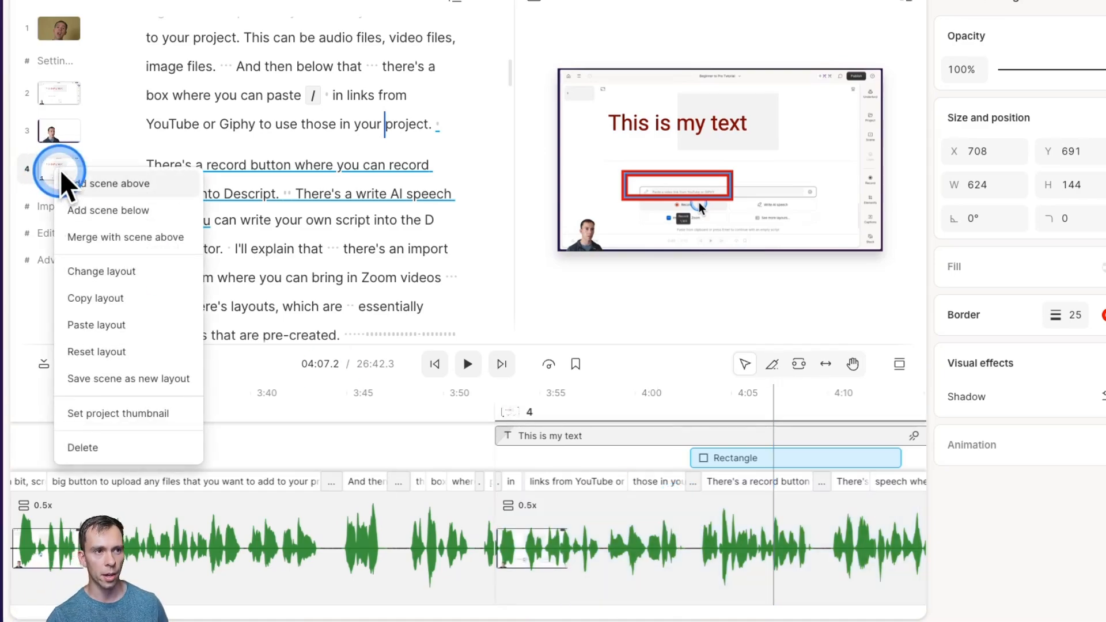
{"action": "left_click", "coordinate": [133, 334]}
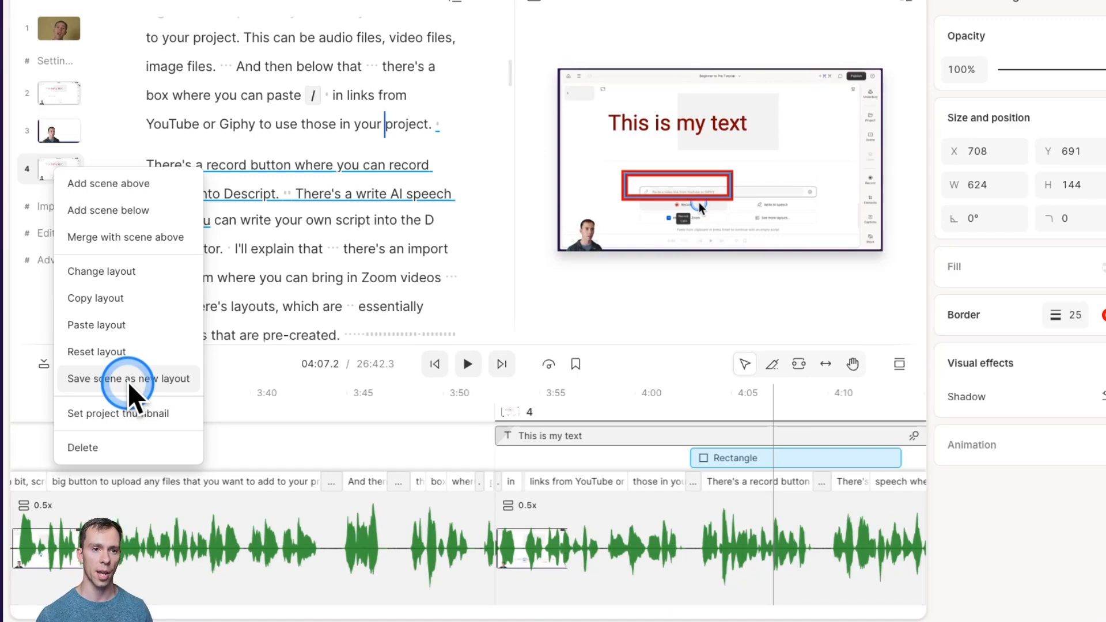
{"action": "left_click", "coordinate": [578, 444]}
{"action": "left_click", "coordinate": [779, 403]}
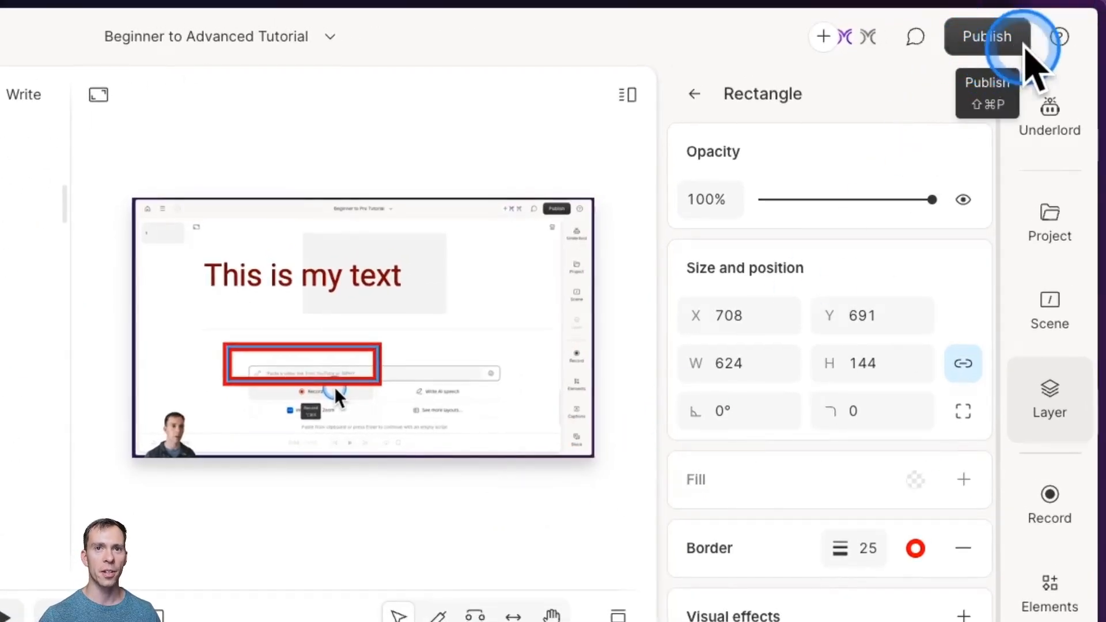
- Open the project's output options and compare the Export settings with the Publish settings
{"action": "left_click", "coordinate": [985, 41]}
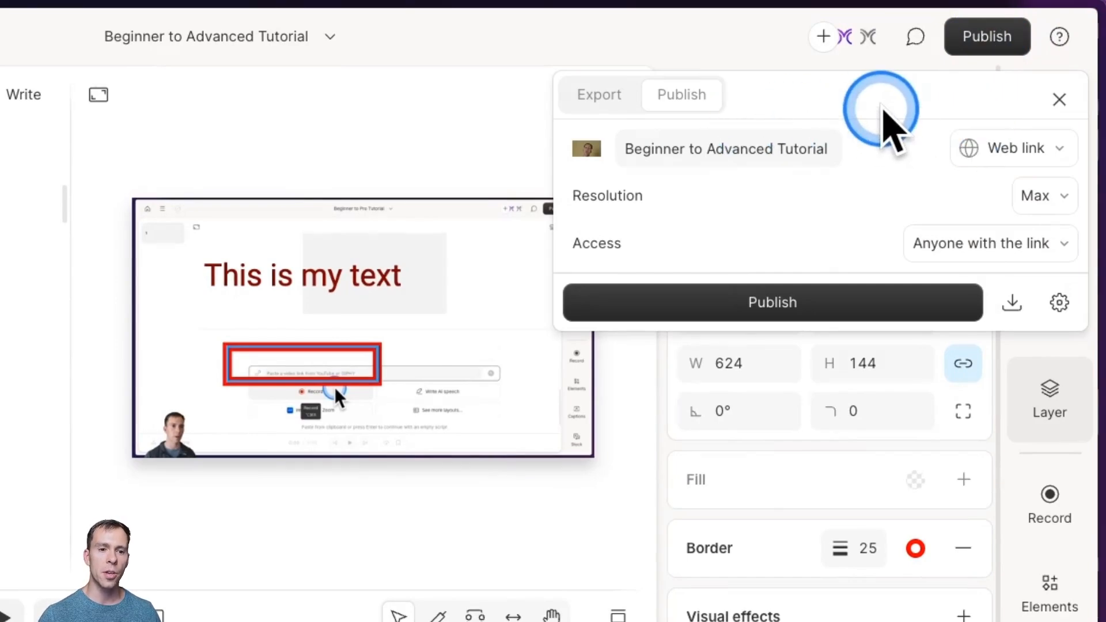
{"action": "left_click", "coordinate": [598, 98]}
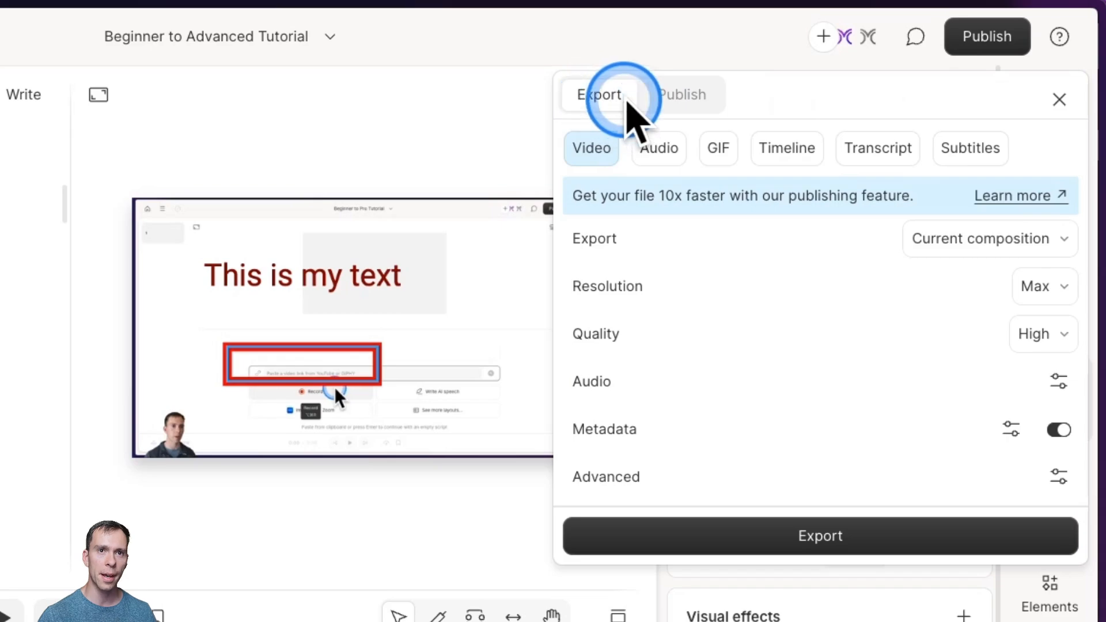
{"action": "left_click", "coordinate": [684, 96]}
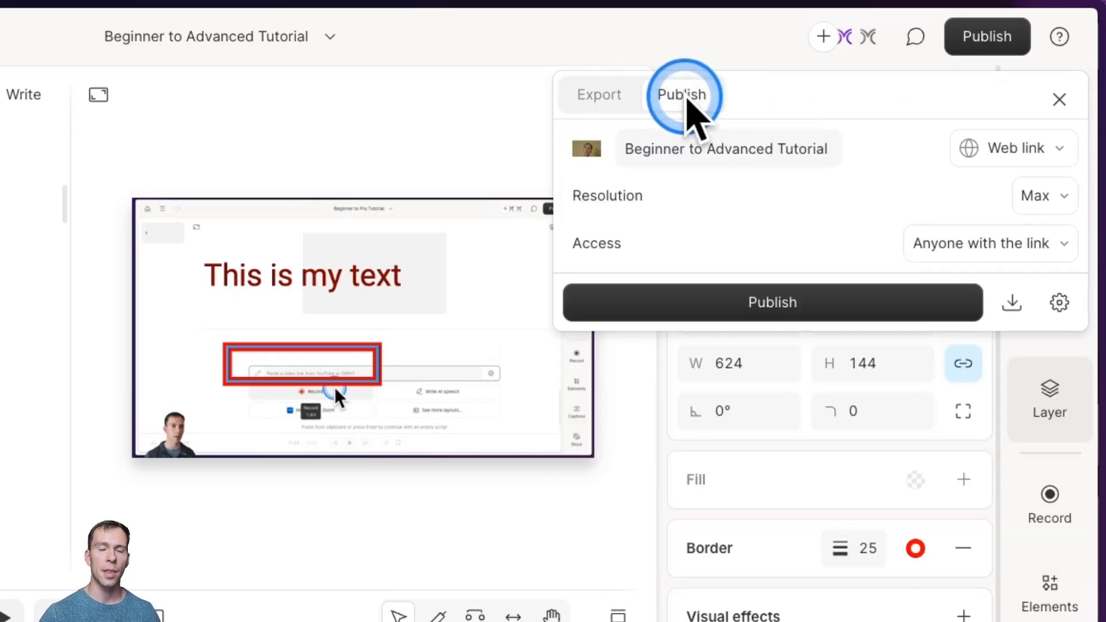
{"action": "left_click", "coordinate": [626, 98]}
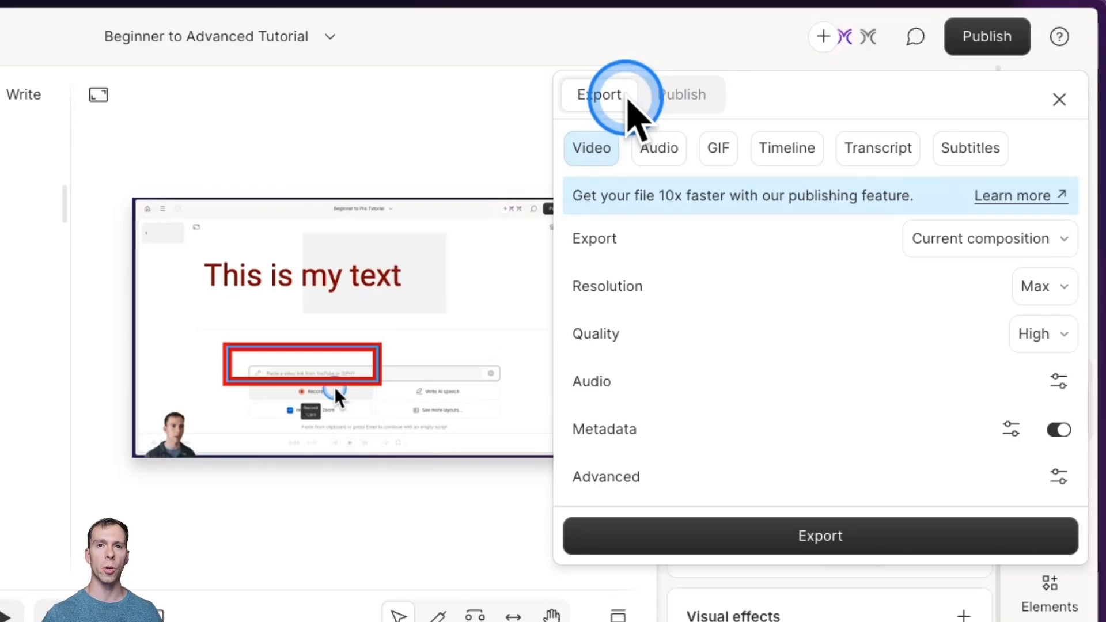
{"action": "left_click", "coordinate": [672, 98]}
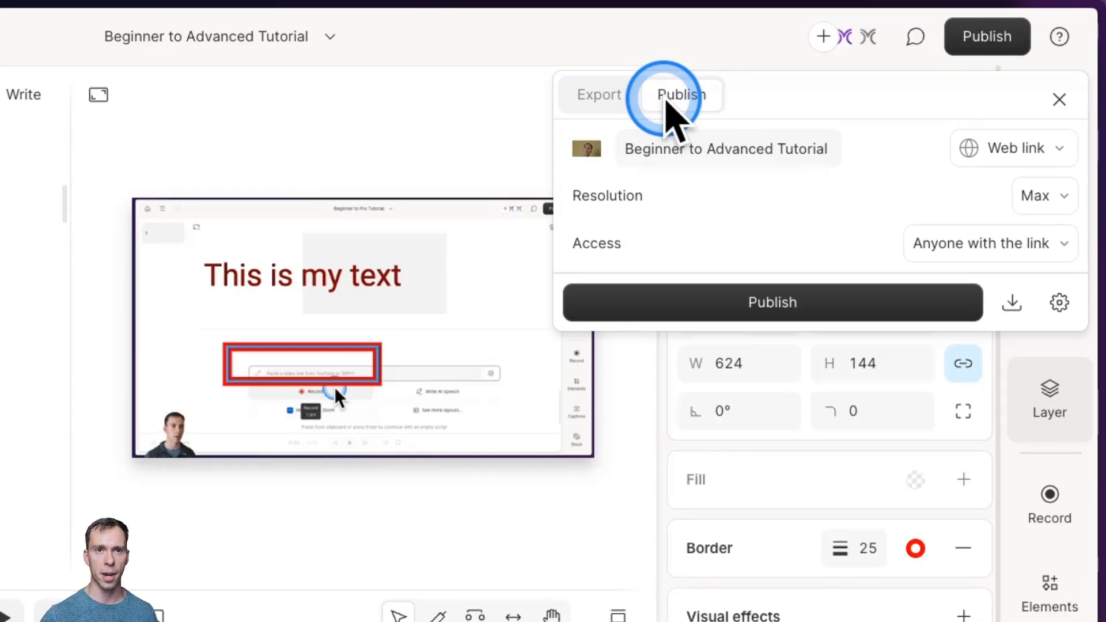
{"action": "left_click", "coordinate": [623, 99]}
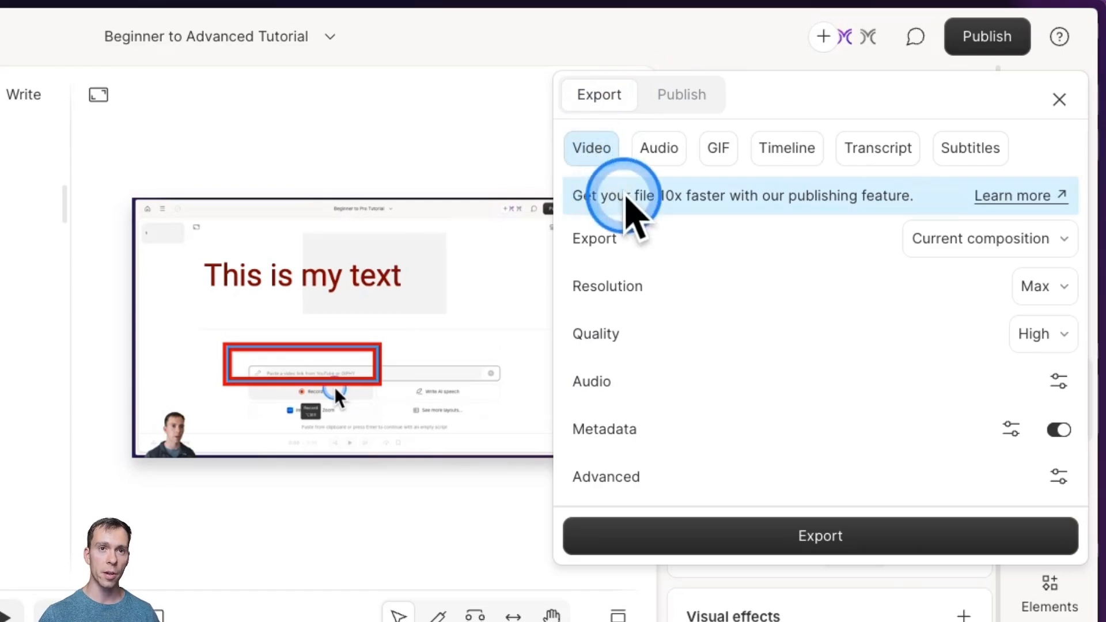
- Review the export settings for Audio, GIF, Timeline, Transcript and Subtitles, and return to Video
{"action": "left_click", "coordinate": [658, 156]}
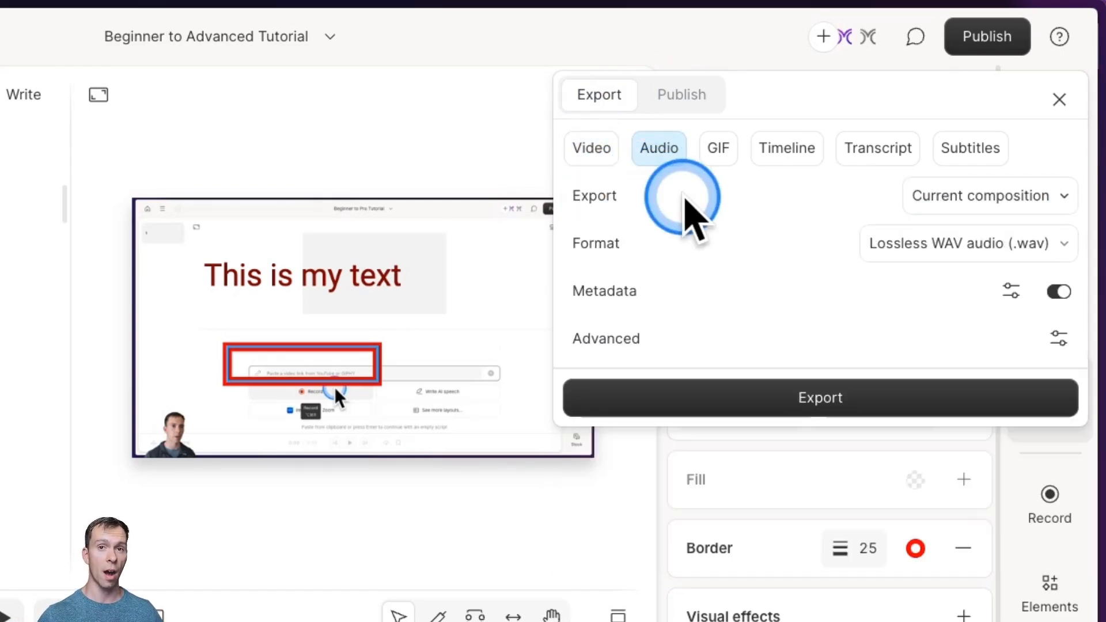
{"action": "left_click", "coordinate": [714, 153]}
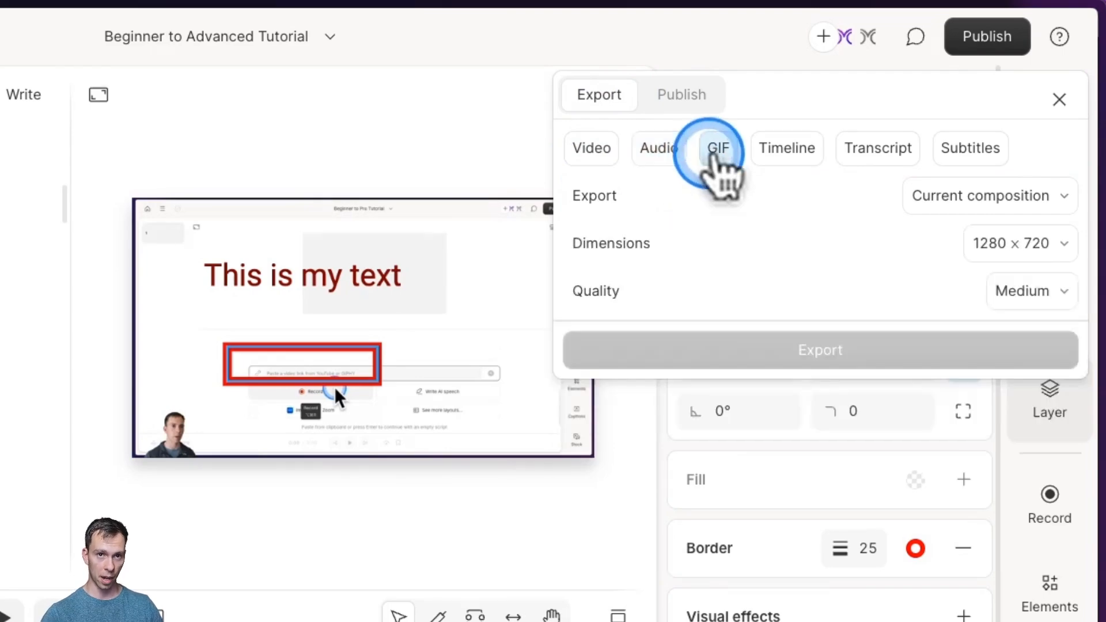
{"action": "left_click", "coordinate": [782, 162]}
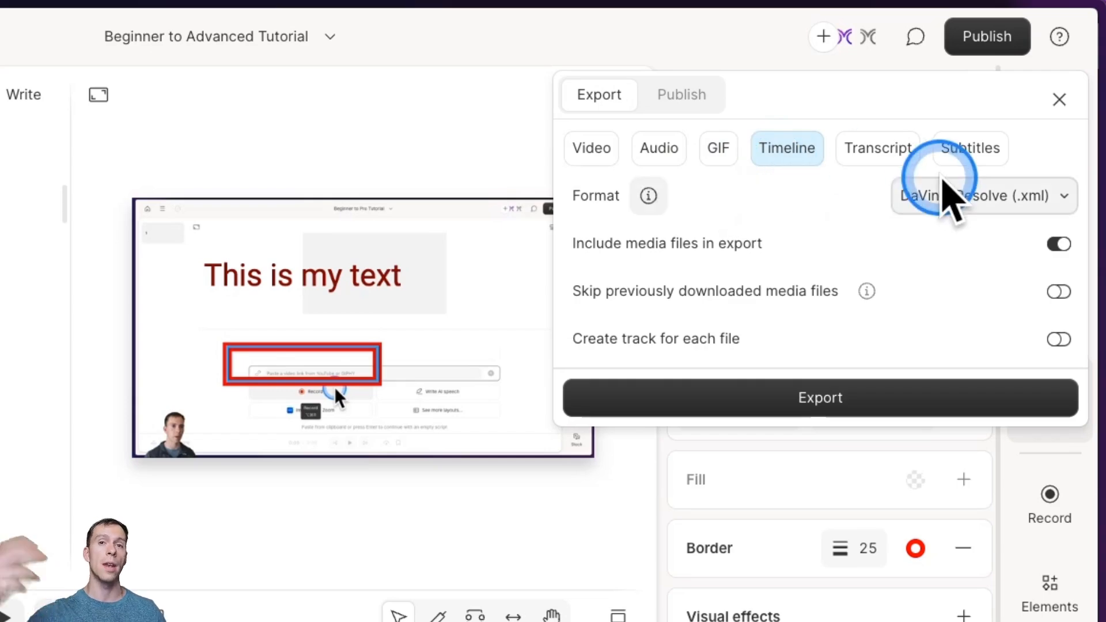
{"action": "left_click", "coordinate": [886, 152]}
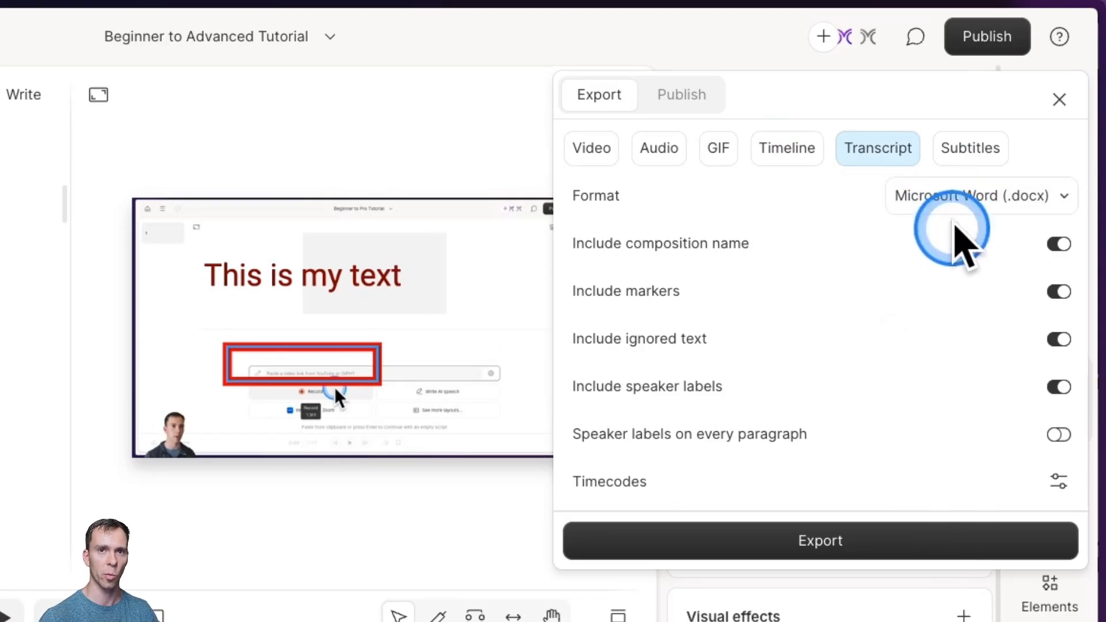
{"action": "left_click", "coordinate": [959, 155]}
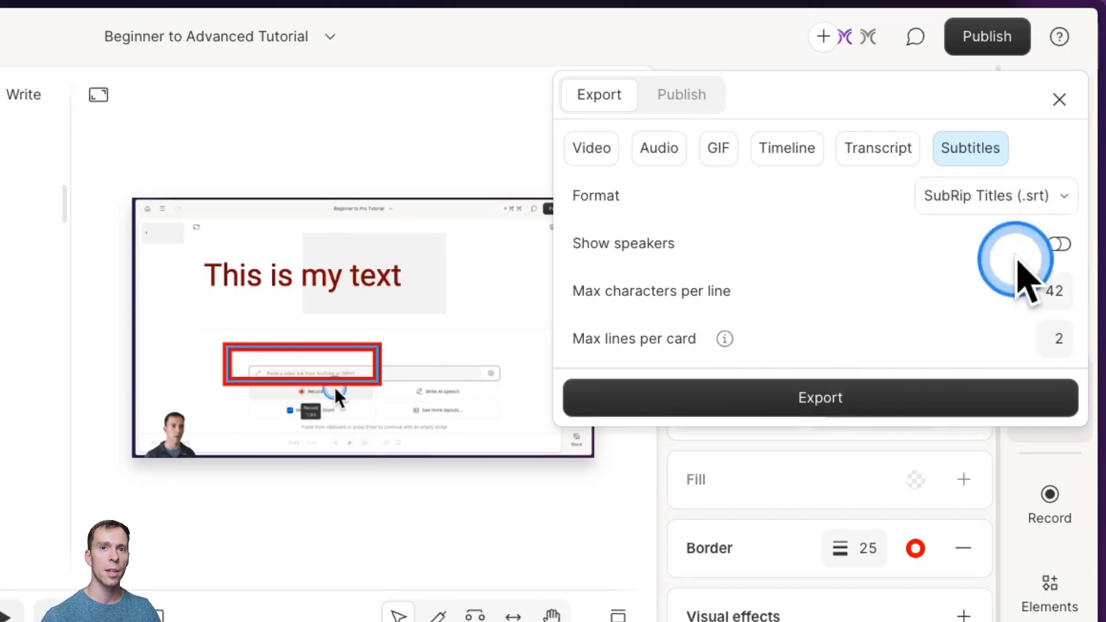
{"action": "left_click", "coordinate": [593, 151]}
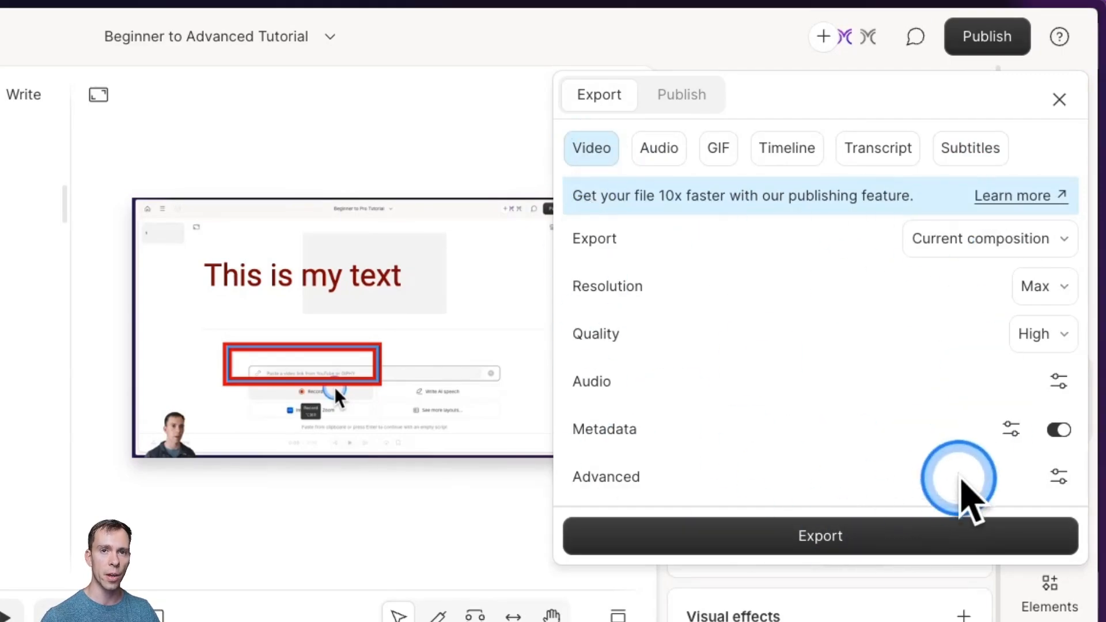
- Review the video export's scope, resolution and audio settings, keeping Current composition and Max resolution
{"action": "left_click", "coordinate": [973, 238]}
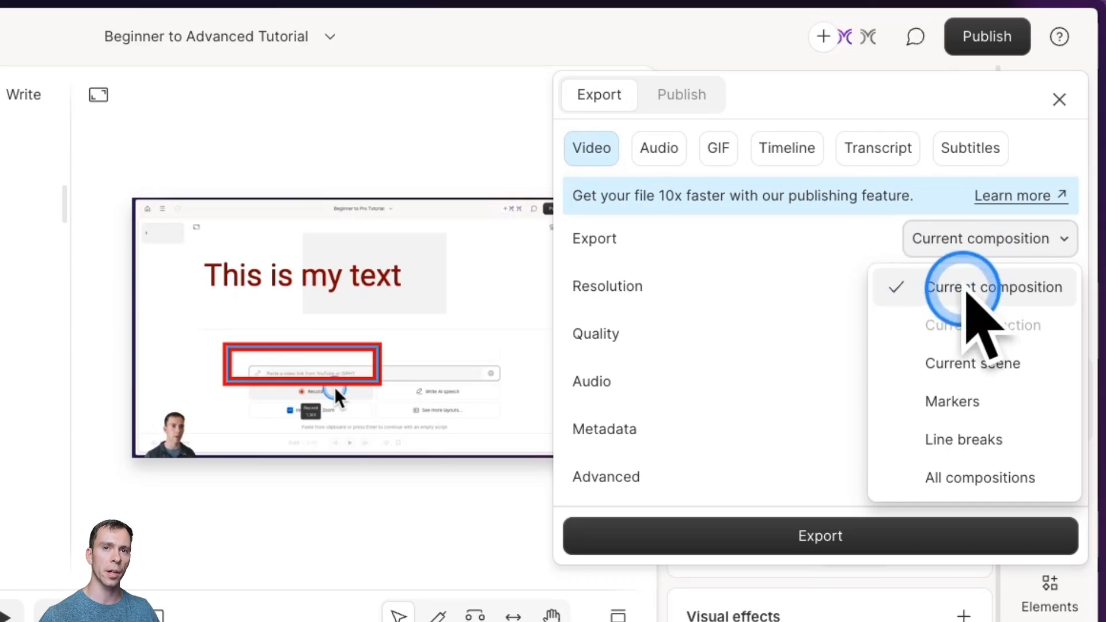
{"action": "left_click", "coordinate": [960, 252]}
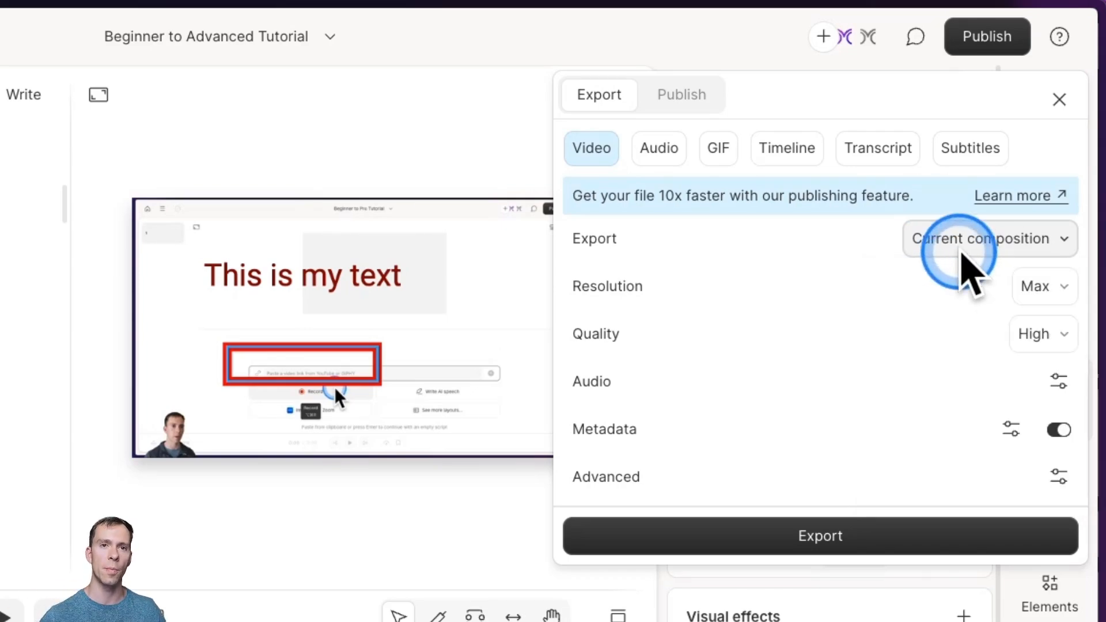
{"action": "left_click", "coordinate": [1029, 298]}
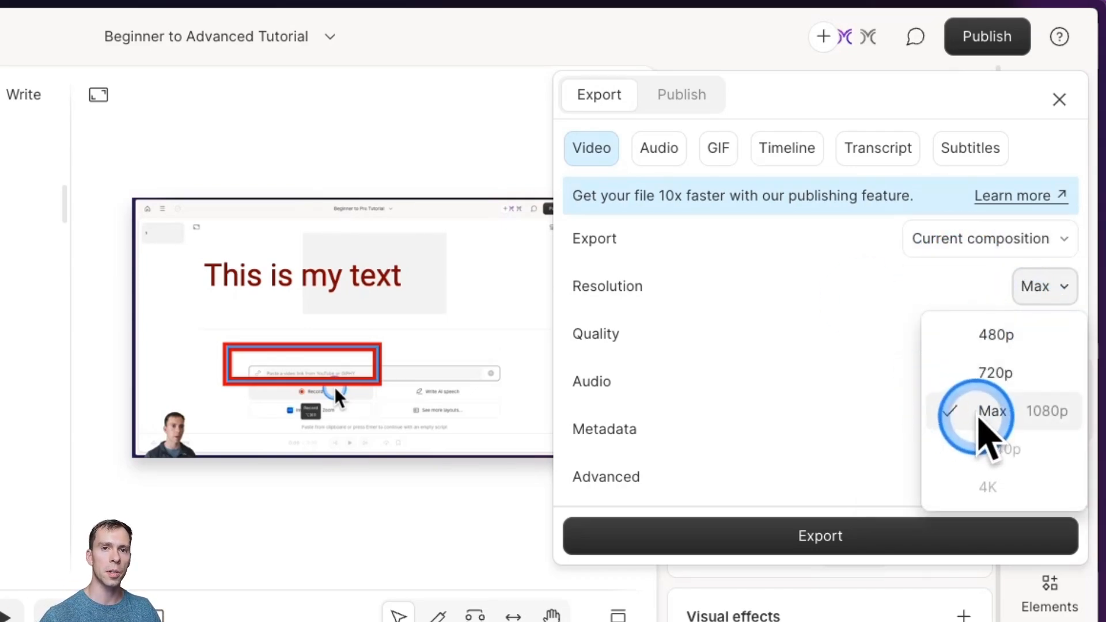
{"action": "left_click", "coordinate": [982, 412]}
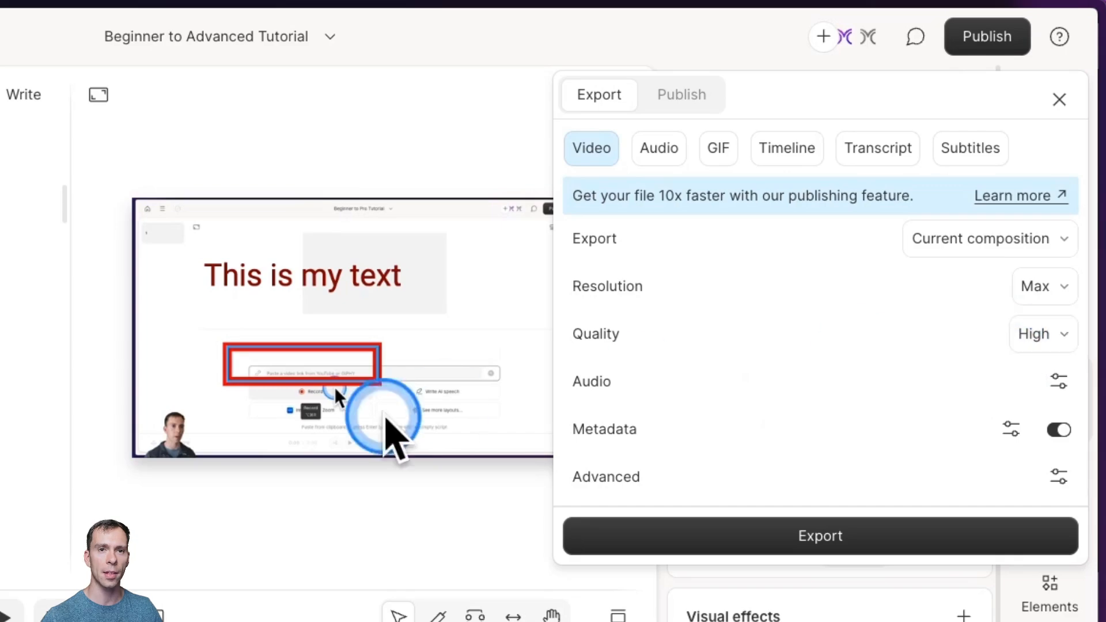
{"action": "left_click", "coordinate": [1058, 382]}
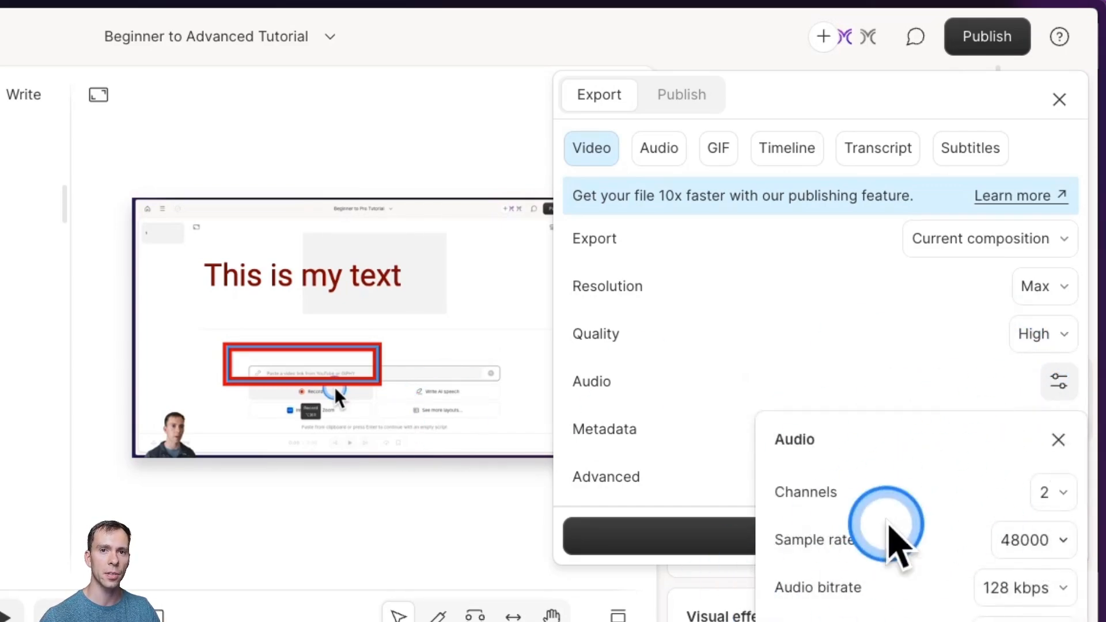
{"action": "left_click", "coordinate": [1058, 439]}
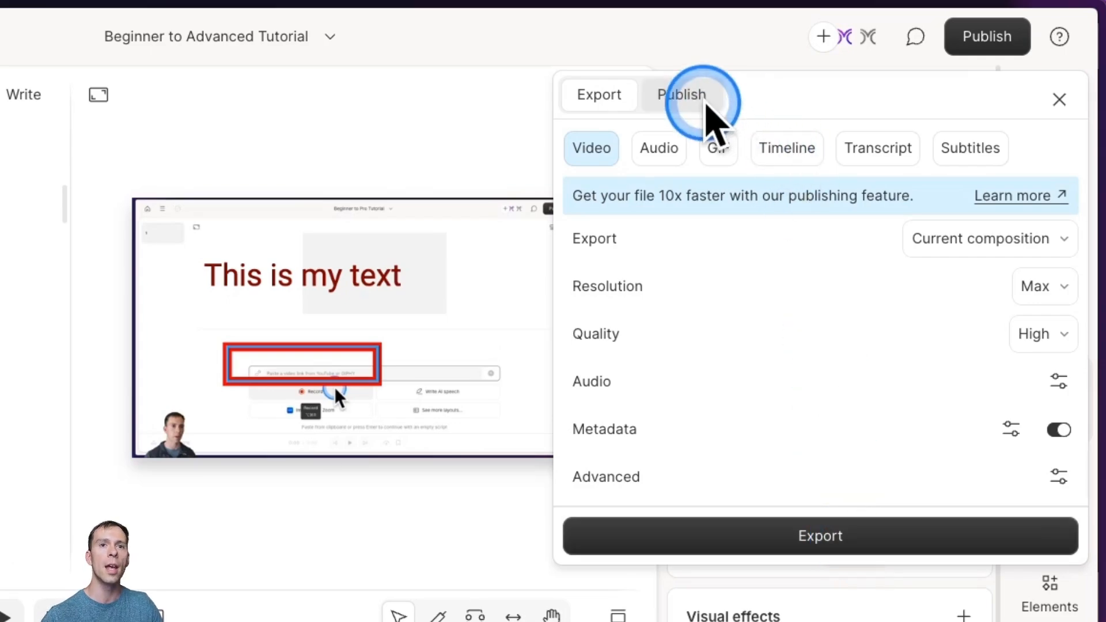
- Review the web link publishing settings for access and resolution, keeping Anyone with the link and Max
{"action": "left_click", "coordinate": [706, 105]}
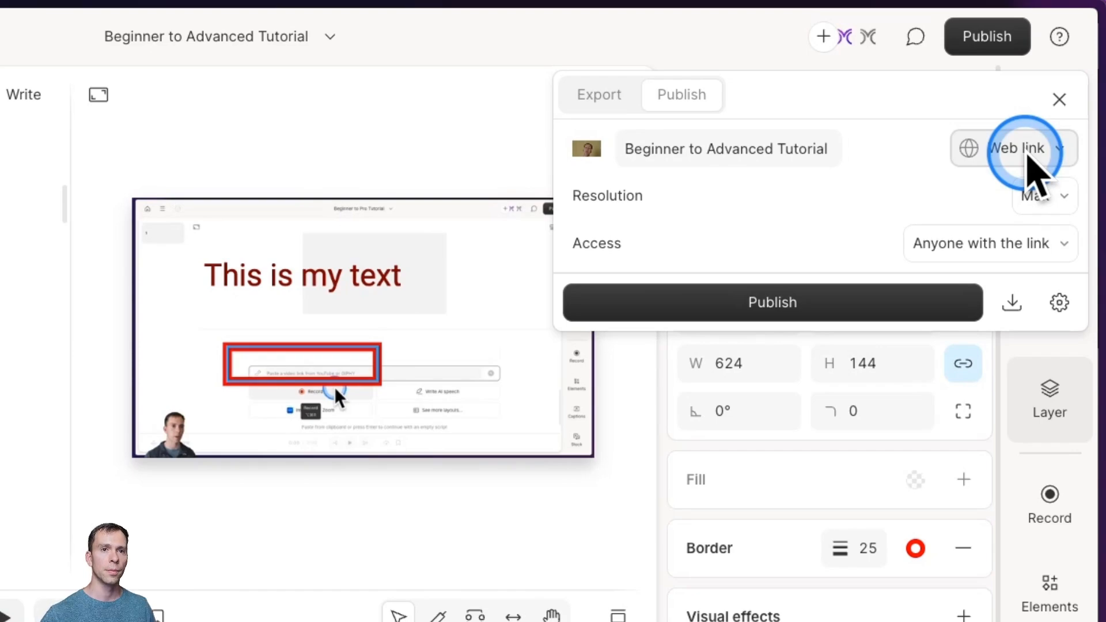
{"action": "left_click", "coordinate": [982, 243]}
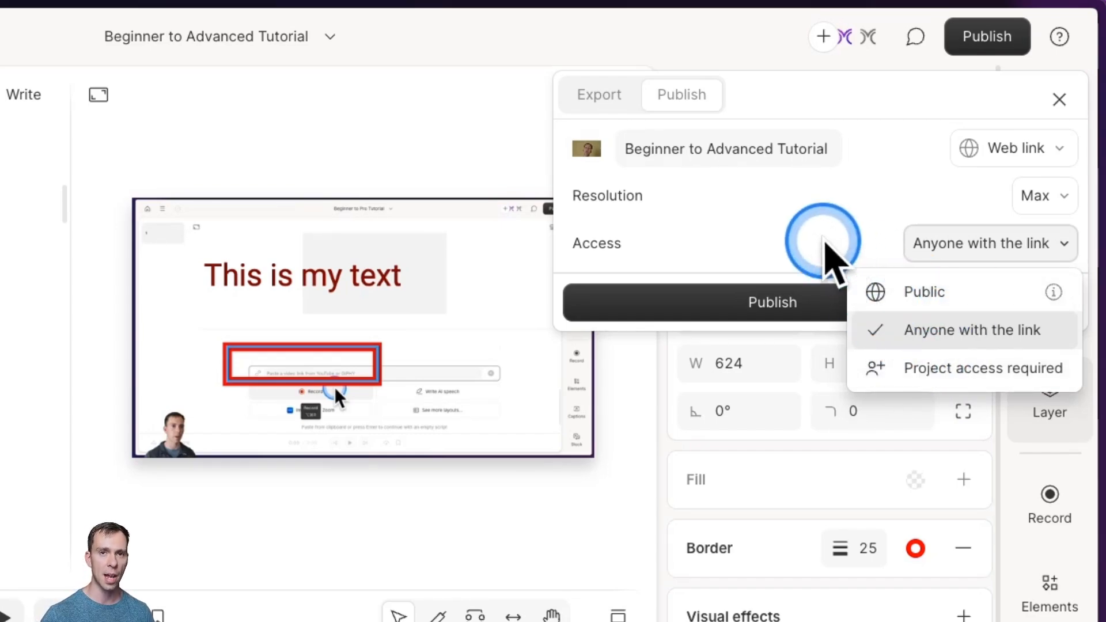
{"action": "left_click", "coordinate": [821, 241]}
{"action": "left_click", "coordinate": [983, 199]}
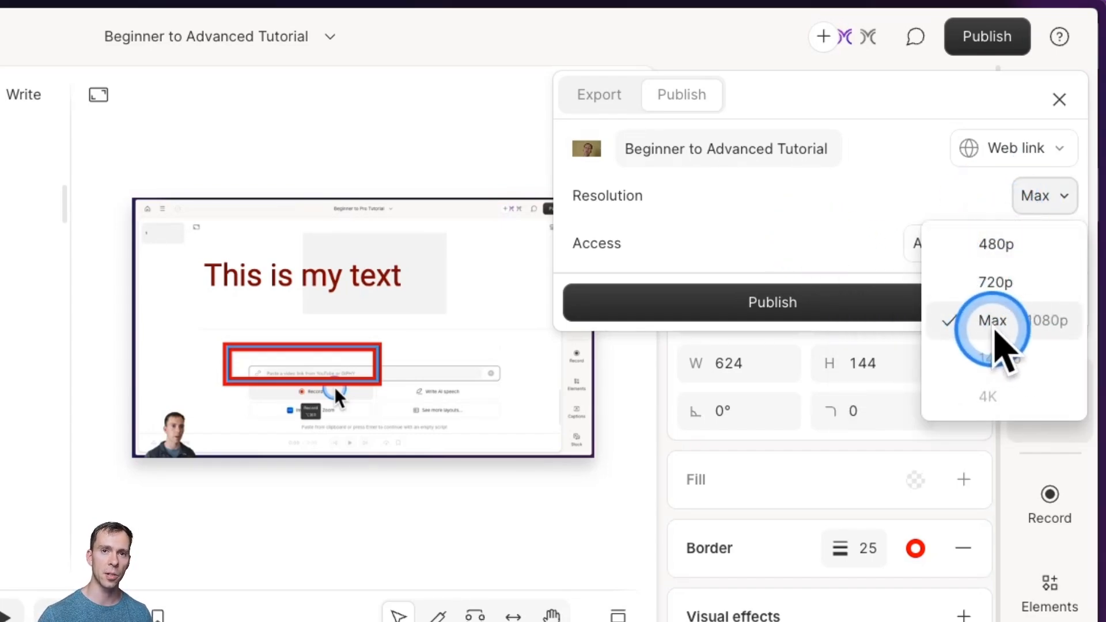
{"action": "left_click", "coordinate": [995, 326]}
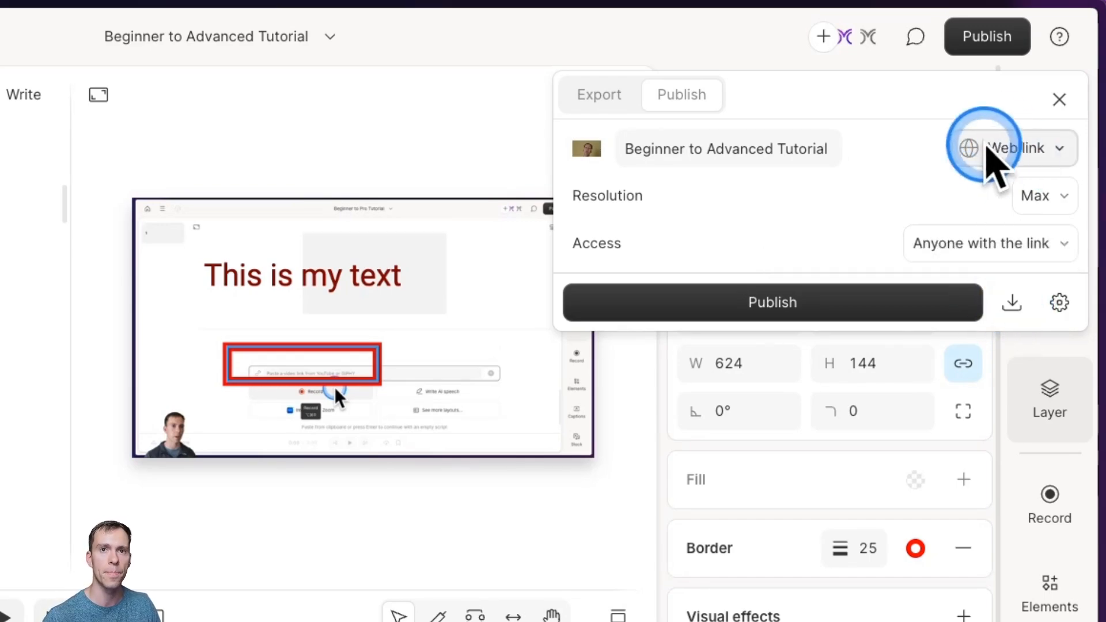
- Set the publishing destination to YouTube and review the video's title and the chapter timestamps in its description
{"action": "left_click", "coordinate": [995, 167]}
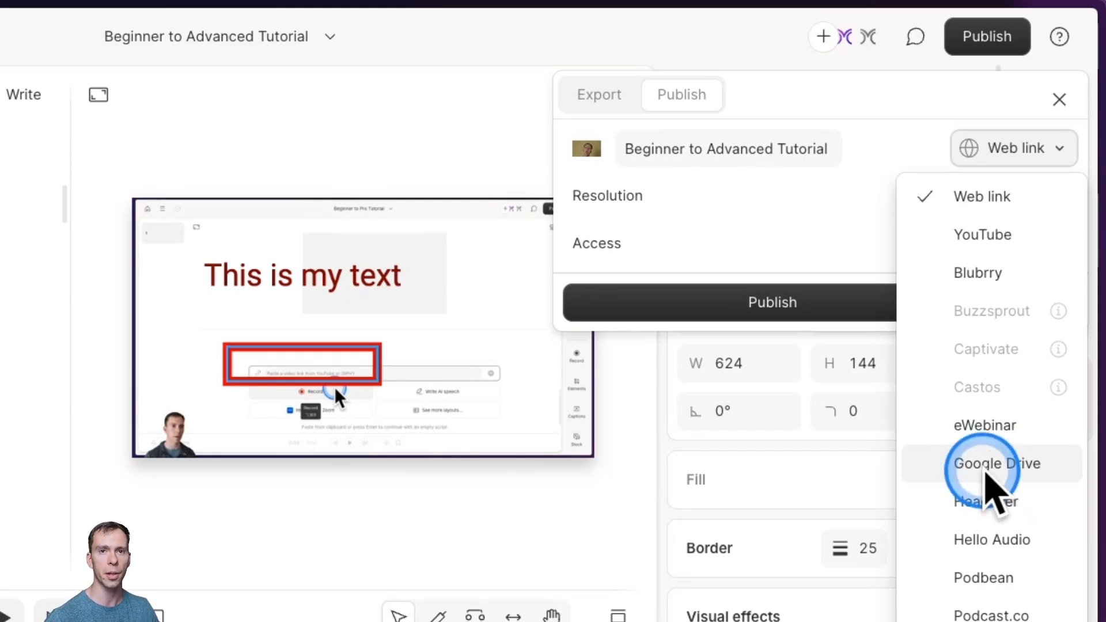
{"action": "left_click", "coordinate": [973, 239]}
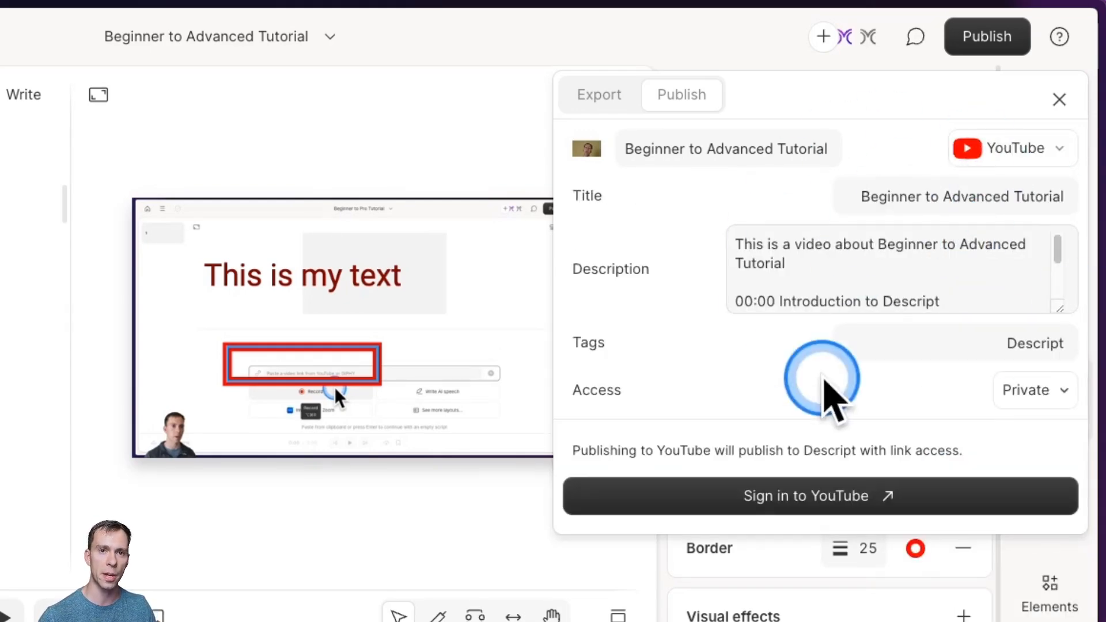
{"action": "left_click", "coordinate": [876, 203]}
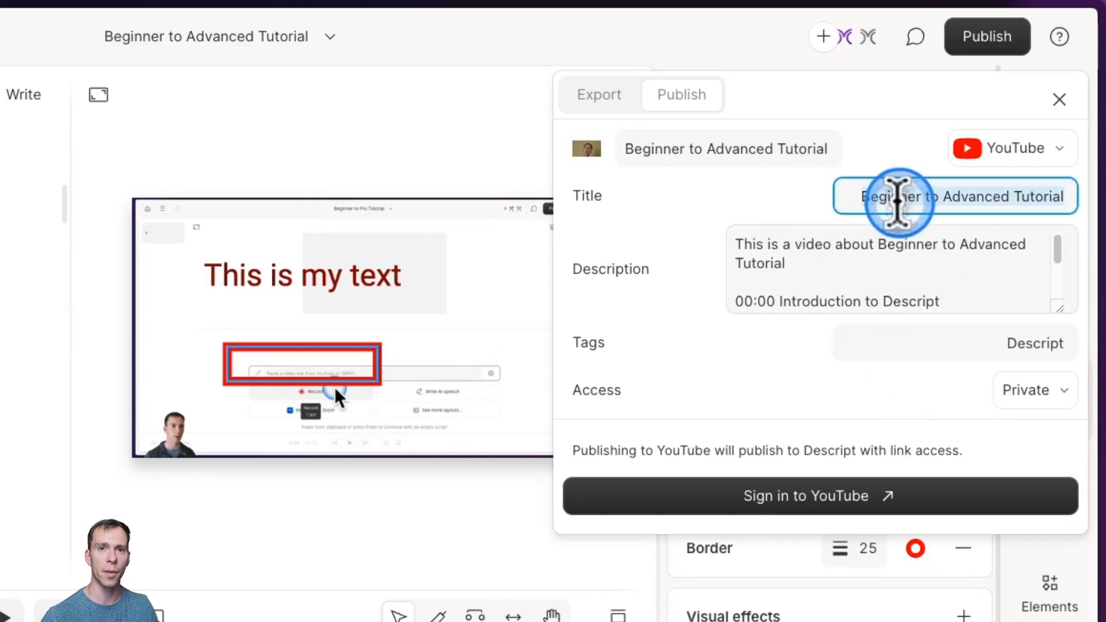
{"action": "left_click", "coordinate": [944, 285]}
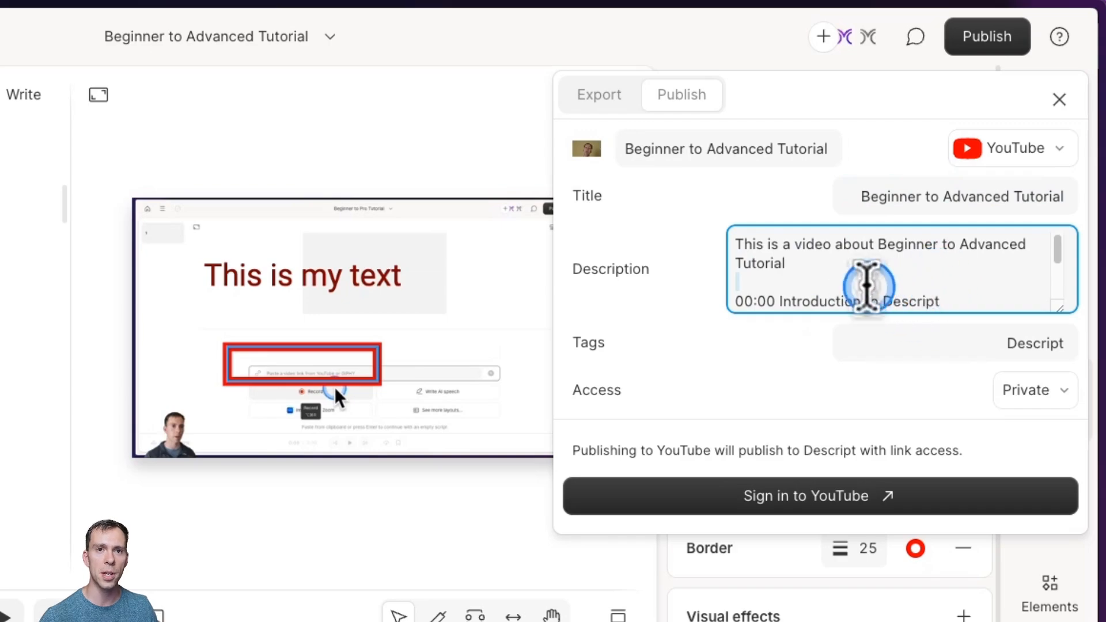
{"action": "scroll", "coordinate": [870, 294], "scroll_direction": "down", "scroll_amount": 3}
{"action": "left_click_drag", "start_coordinate": [781, 264], "coordinate": [1002, 263]}
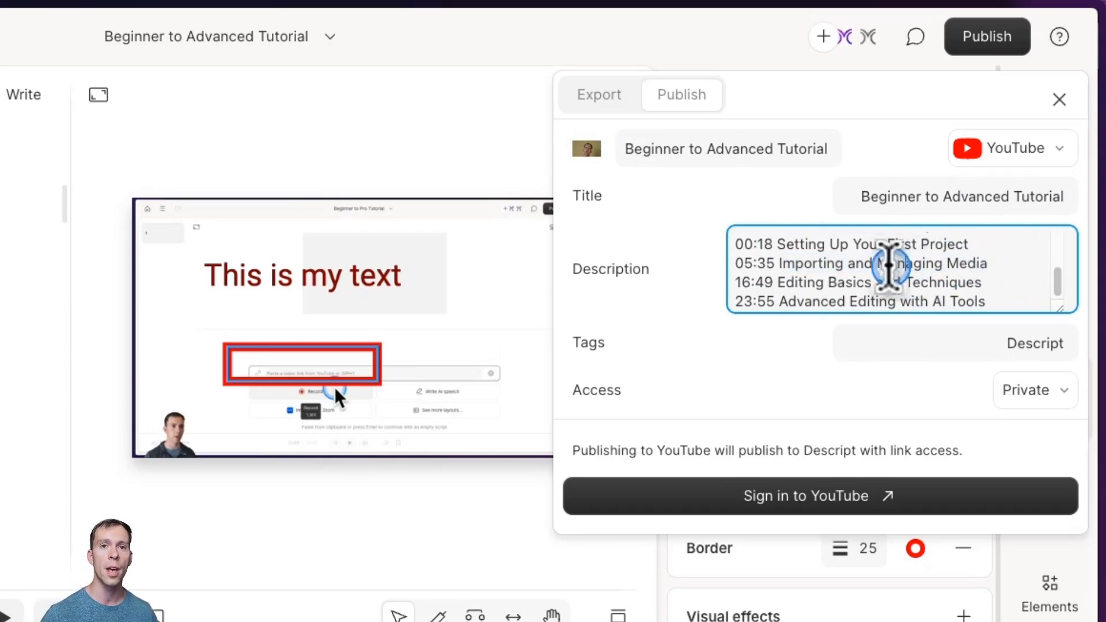
{"action": "left_click_drag", "start_coordinate": [781, 265], "coordinate": [720, 262]}
{"action": "left_click", "coordinate": [800, 266]}
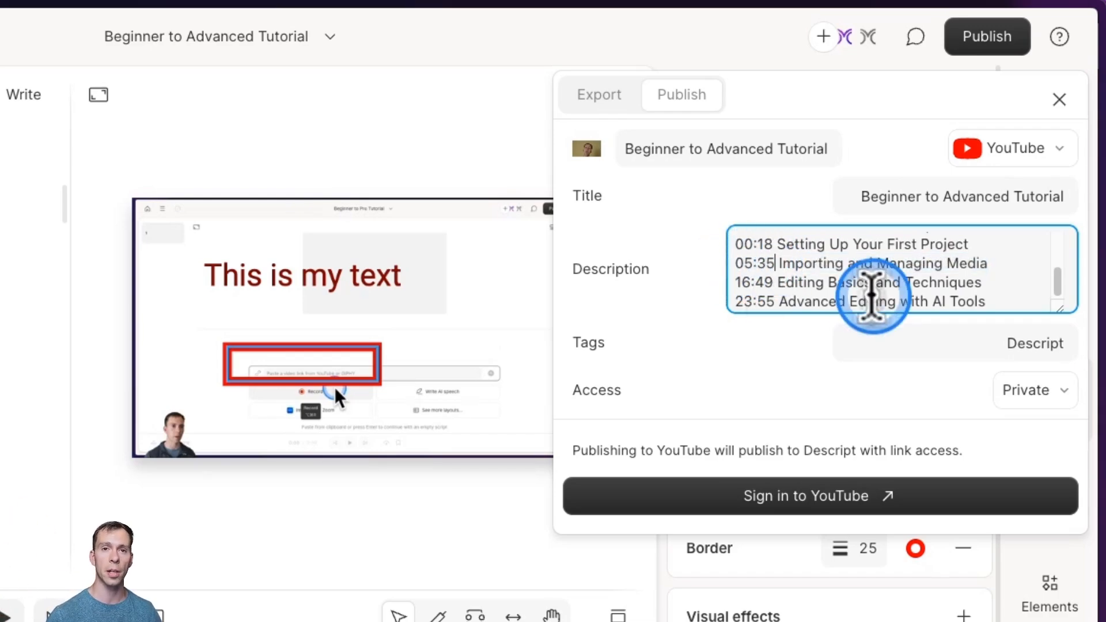
- Check the YouTube tags and access options, keeping access set to Private
{"action": "left_click", "coordinate": [982, 341]}
{"action": "left_click", "coordinate": [1023, 394]}
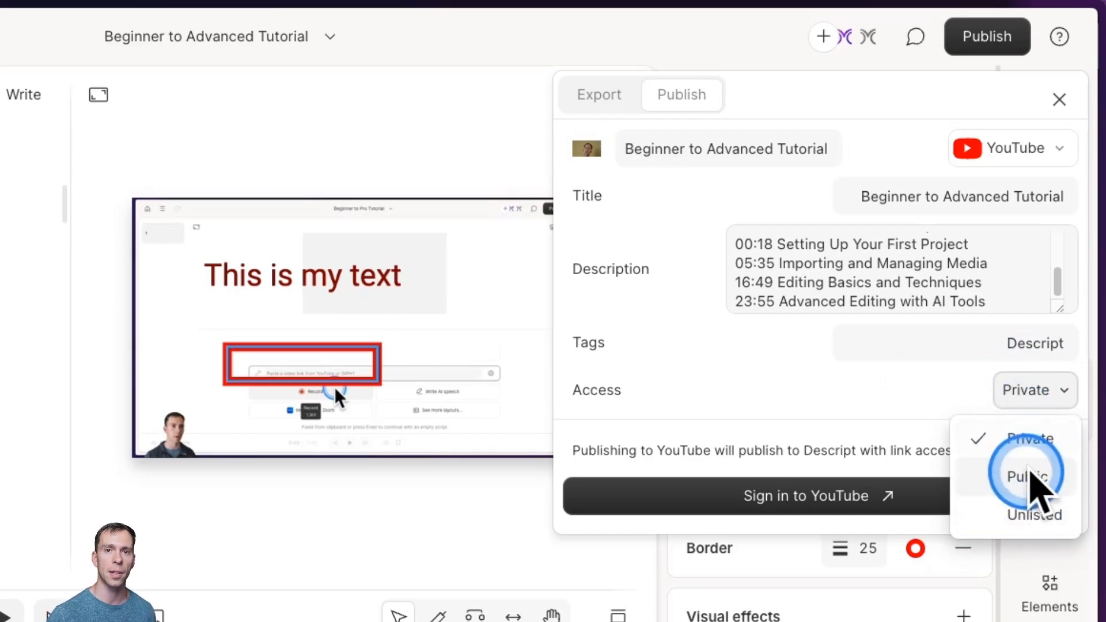
{"action": "left_click", "coordinate": [868, 388]}
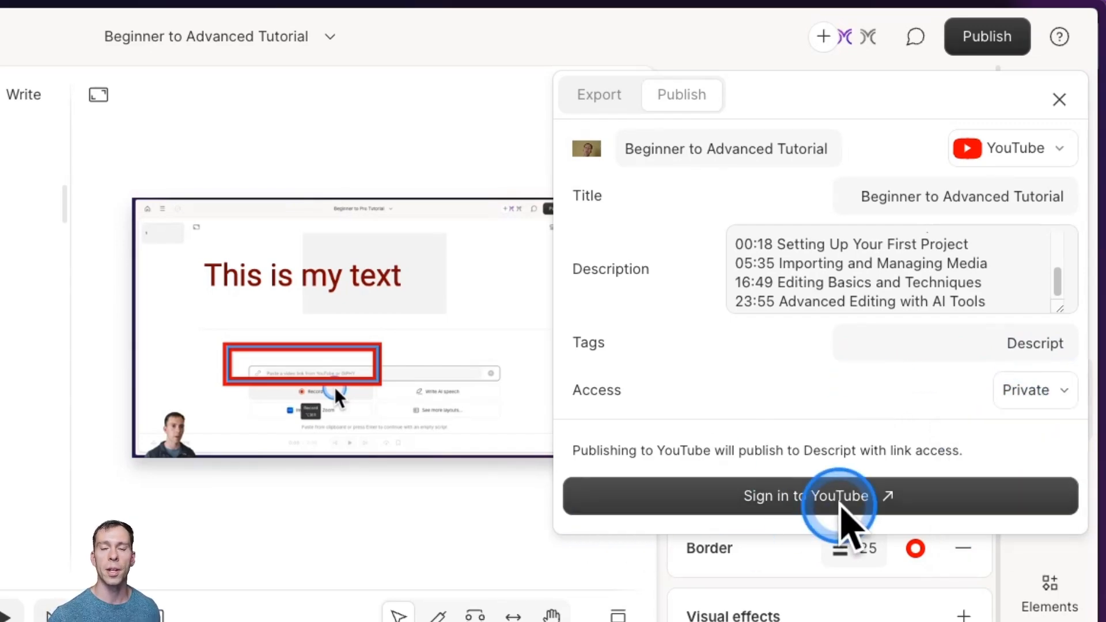